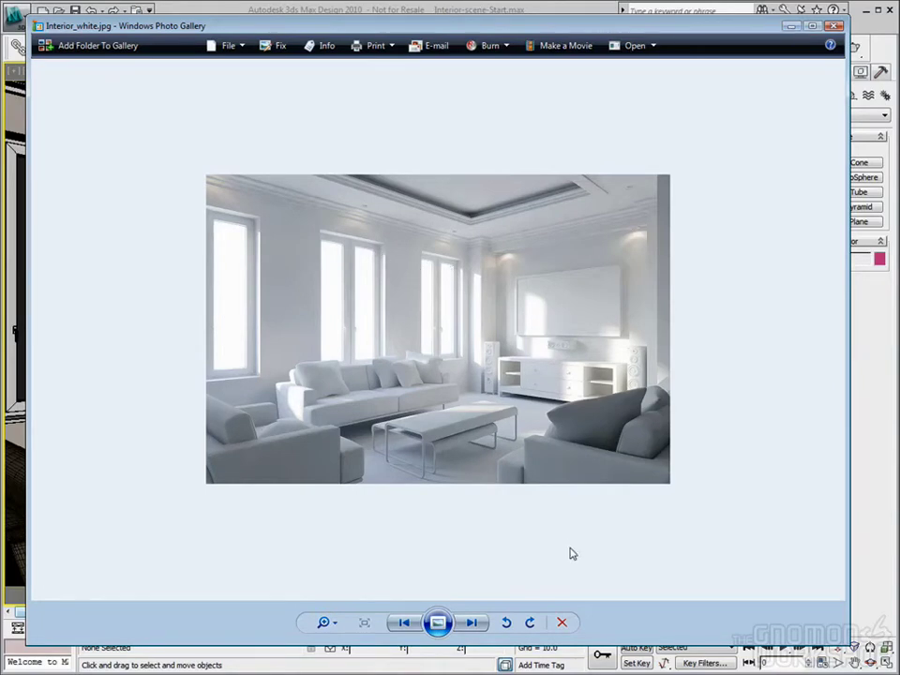
View the coloured Interior_color.jpg reference render, then close Windows Photo Gallery
left_click(474, 623)
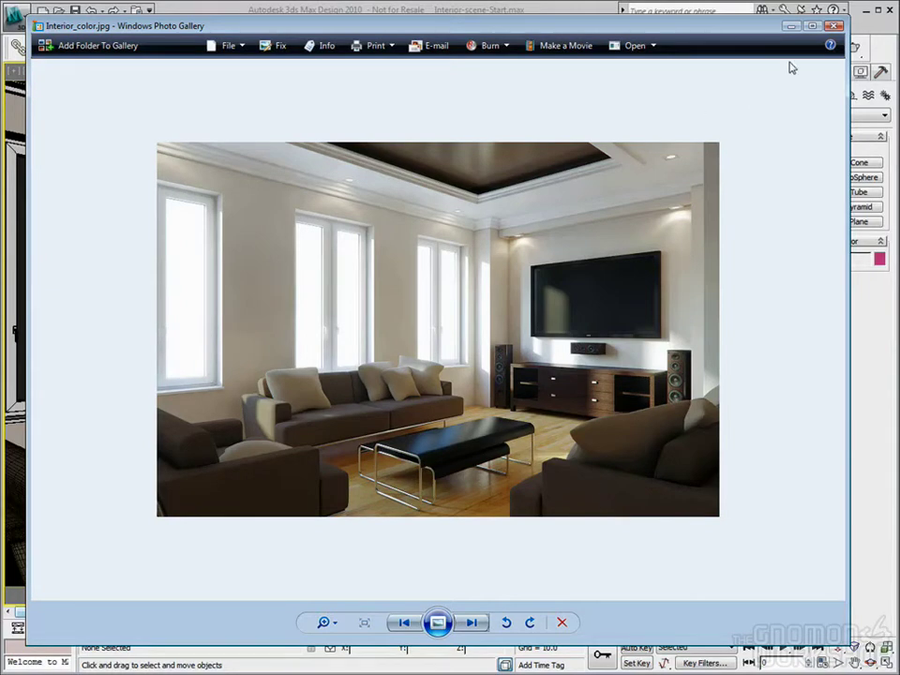
left_click(833, 25)
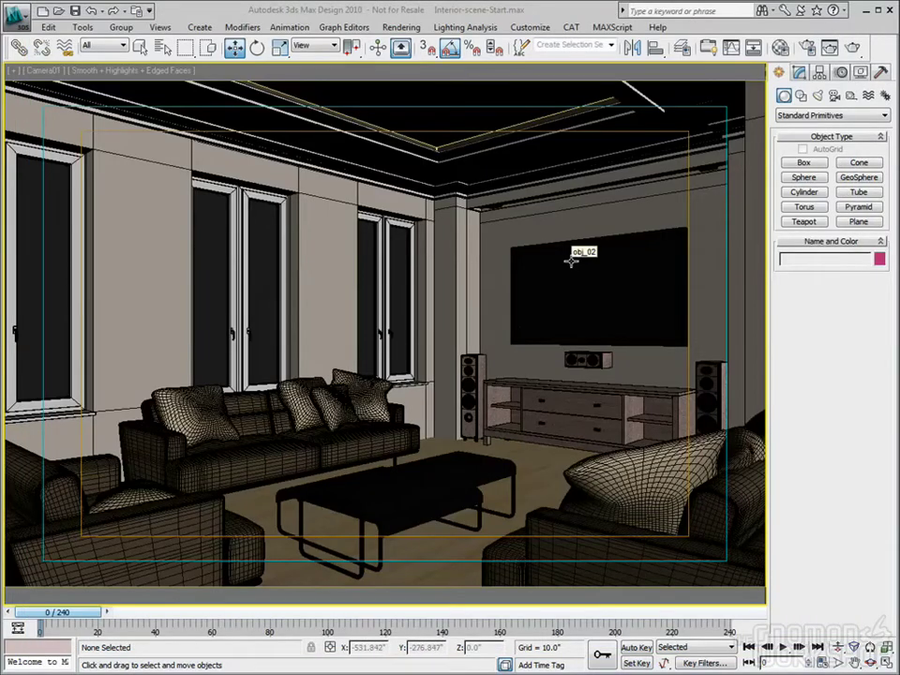
Restore four viewports and maximize the Front view with Alt+W
left_click(887, 663)
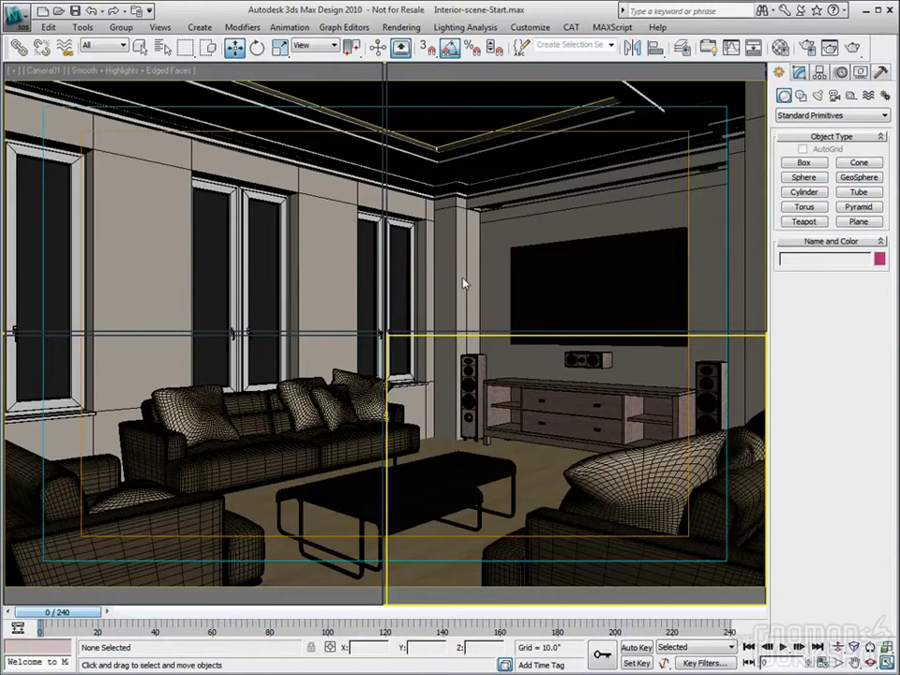
left_click(530, 233)
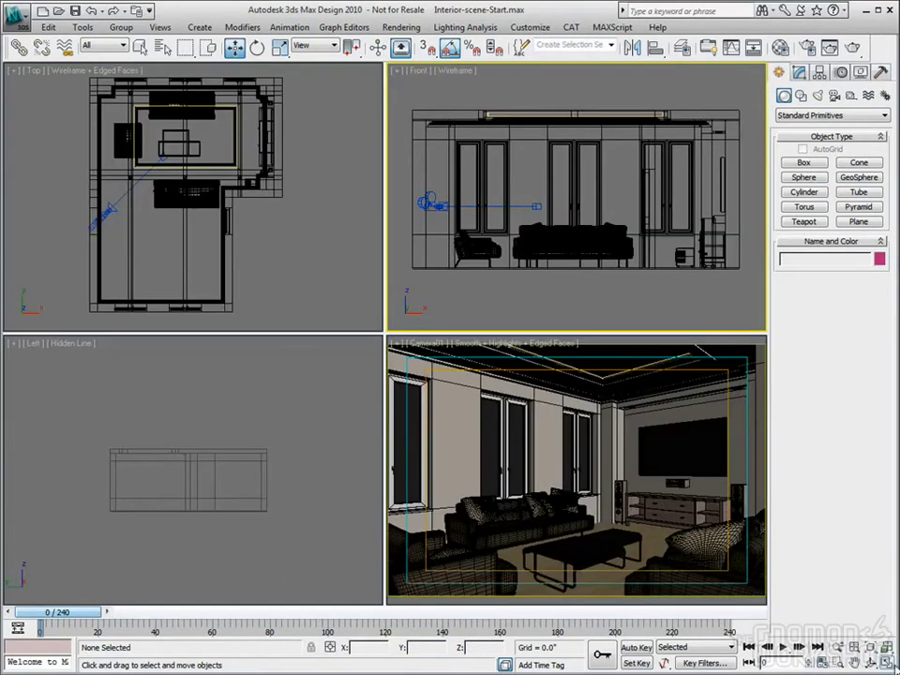
key("alt+w")
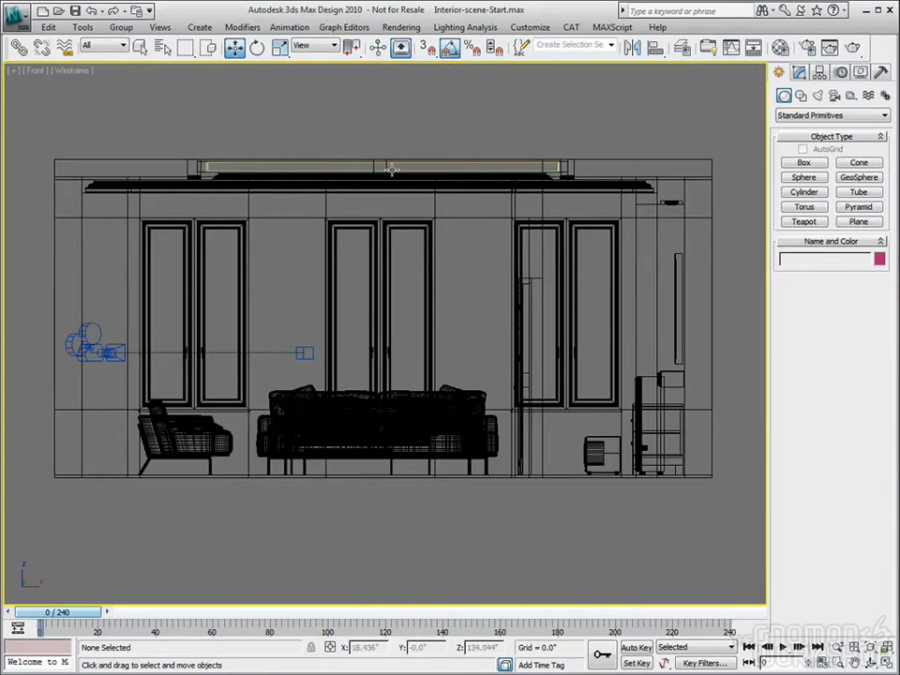
Measure floor-to-ceiling height and wall-to-wall width with a Tape helper, then delete the tape
left_click(850, 97)
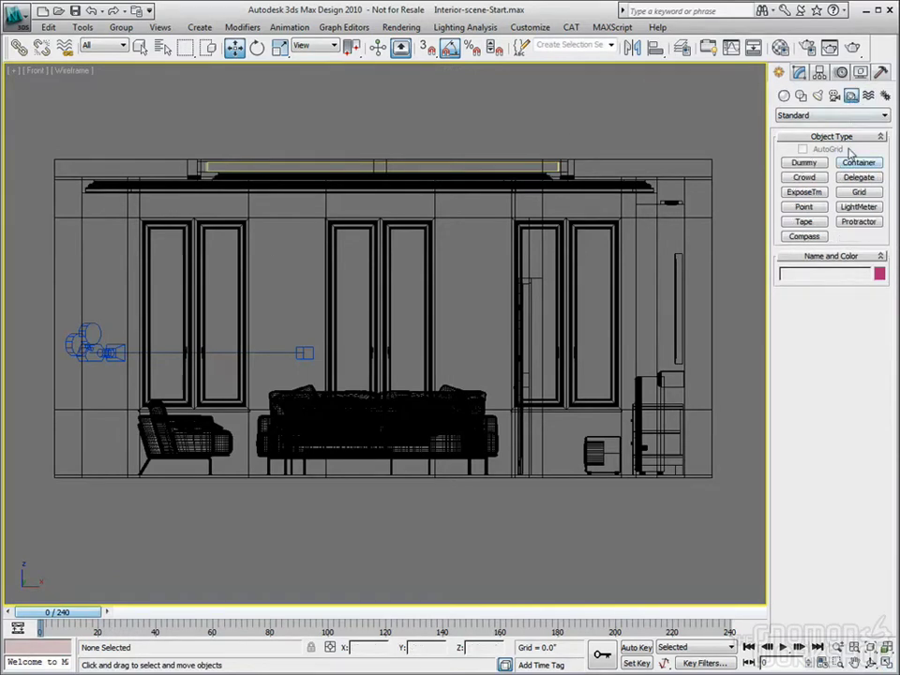
left_click(805, 222)
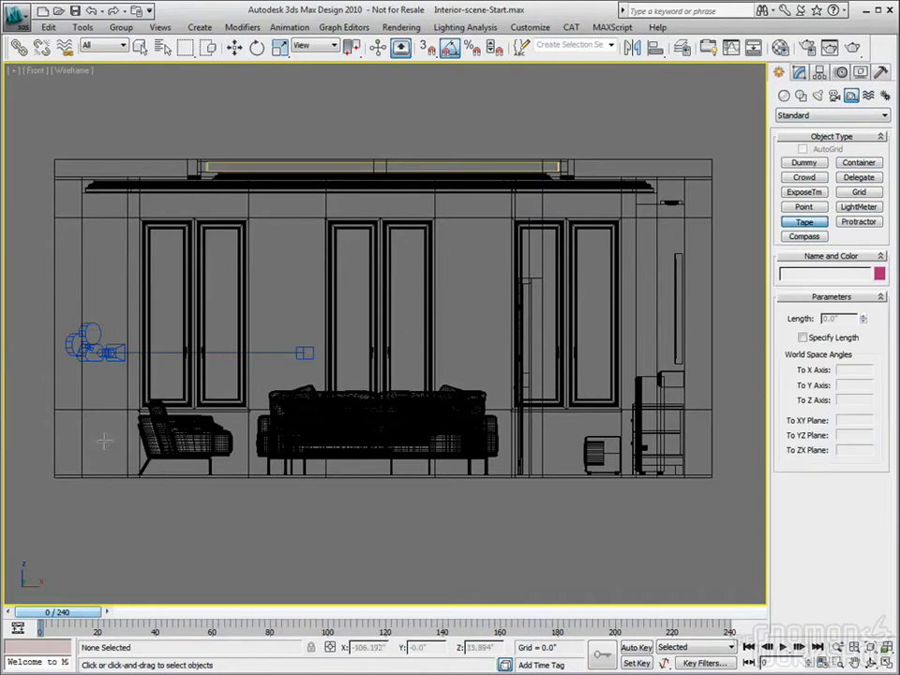
left_click_drag(105, 472, 104, 178)
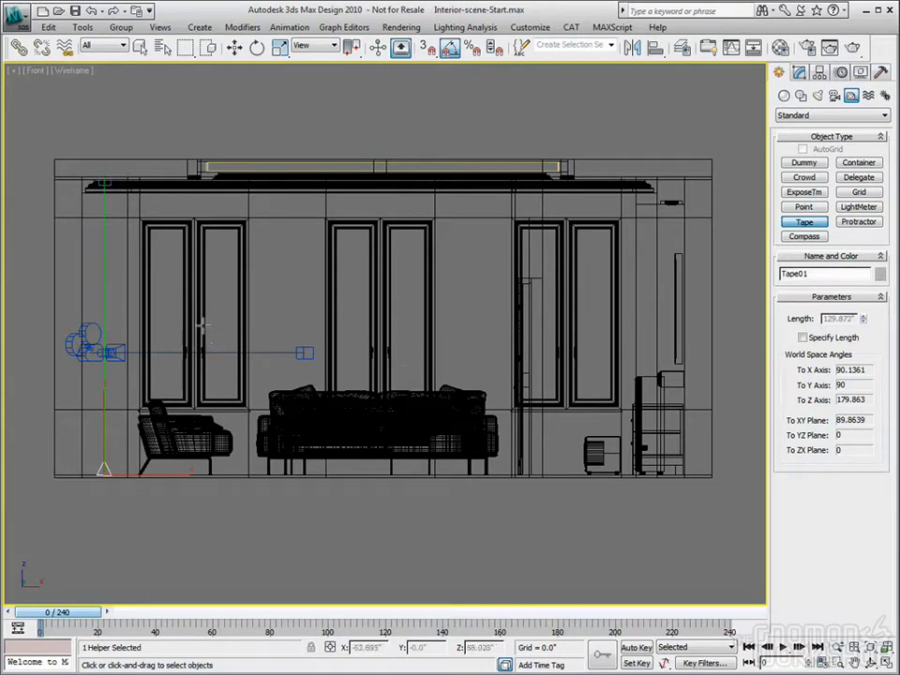
left_click(202, 319)
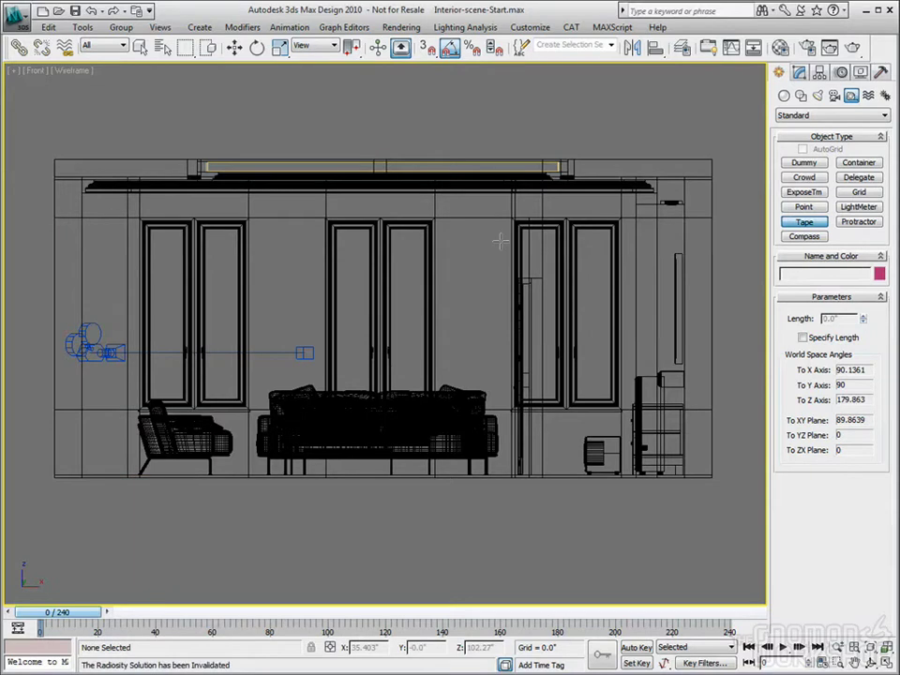
left_click_drag(87, 308, 684, 308)
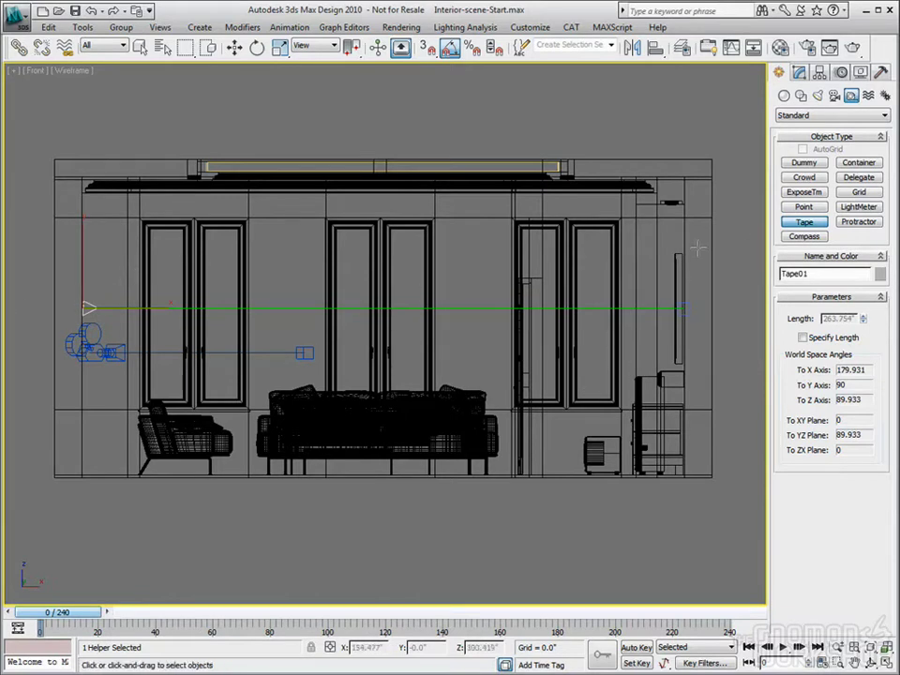
key("Delete")
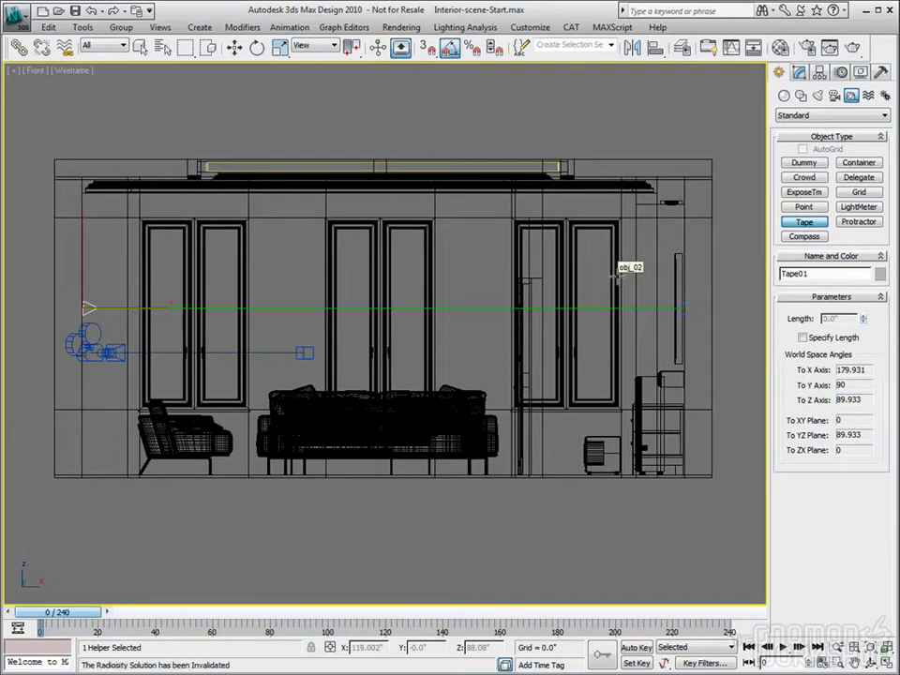
left_click(234, 47)
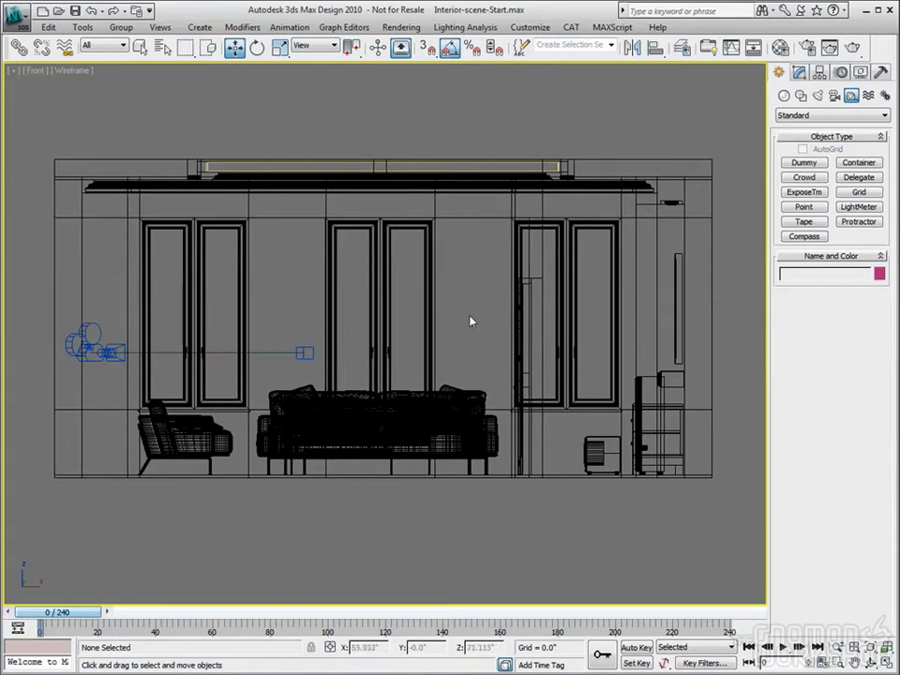
Zoom out and recentre the Front view on the room, then open the Customize menu
scroll(470, 350, "down", 2)
scroll(472, 354, "down", 2)
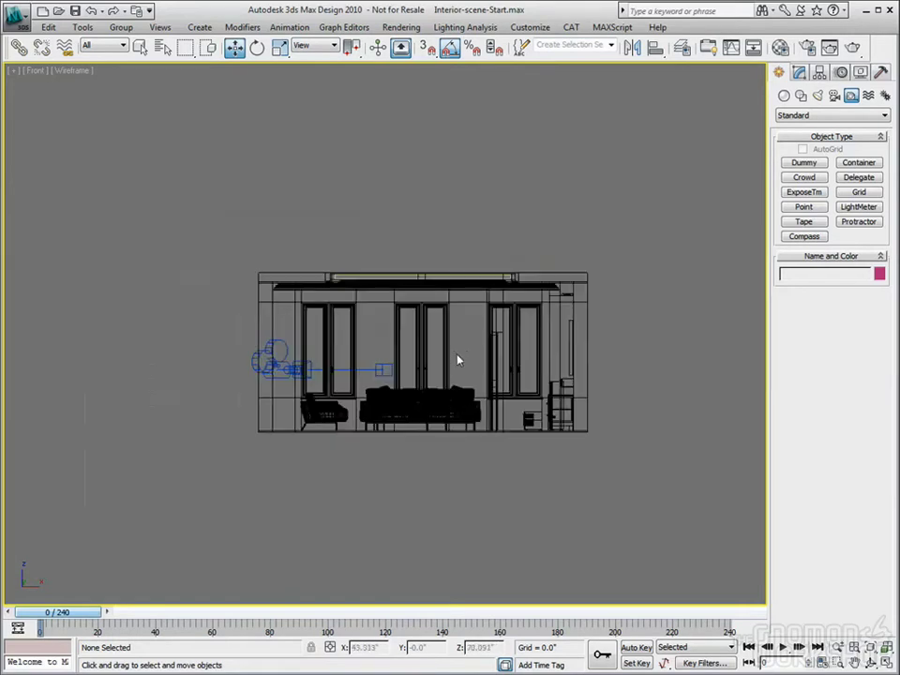
middle_click_drag(458, 362, 438, 354)
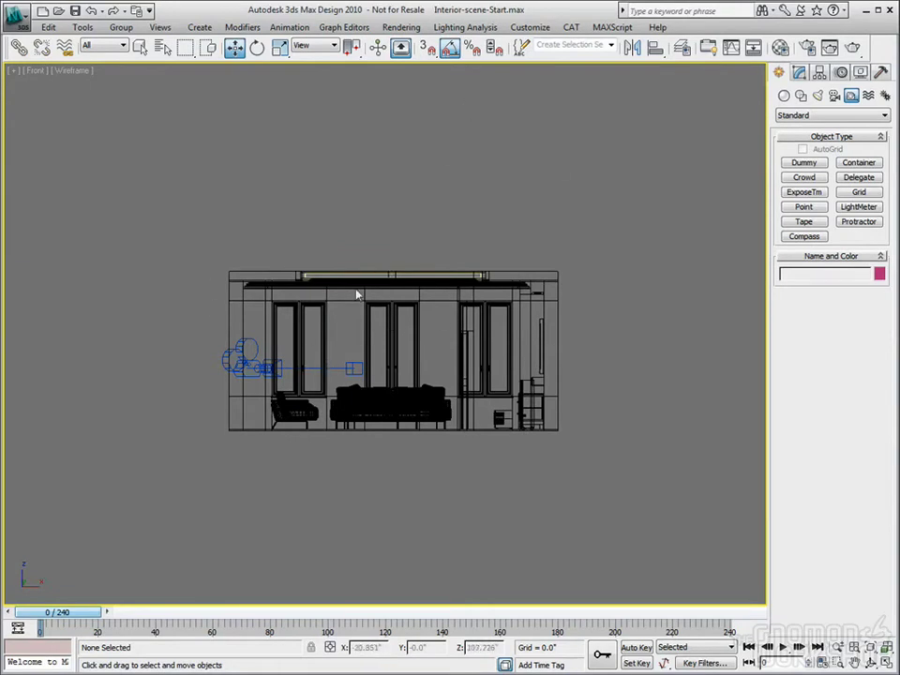
left_click(531, 28)
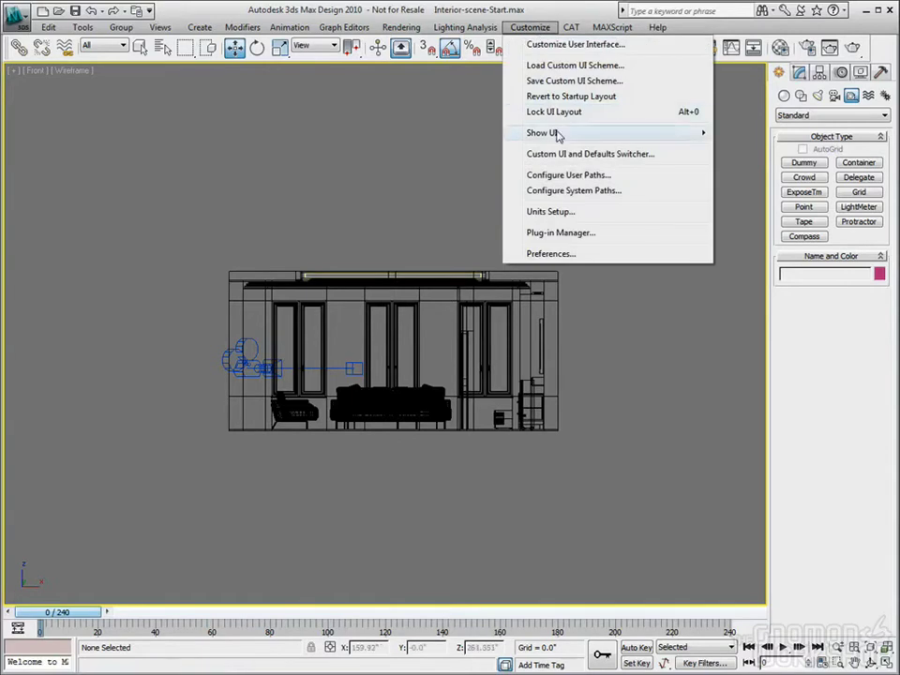
left_click(564, 214)
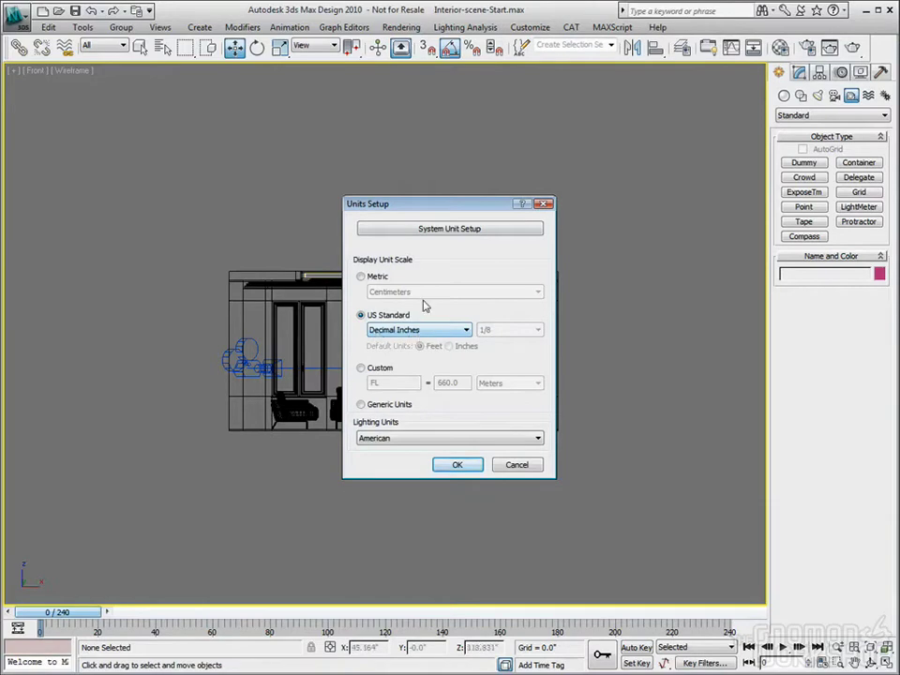
left_click(466, 228)
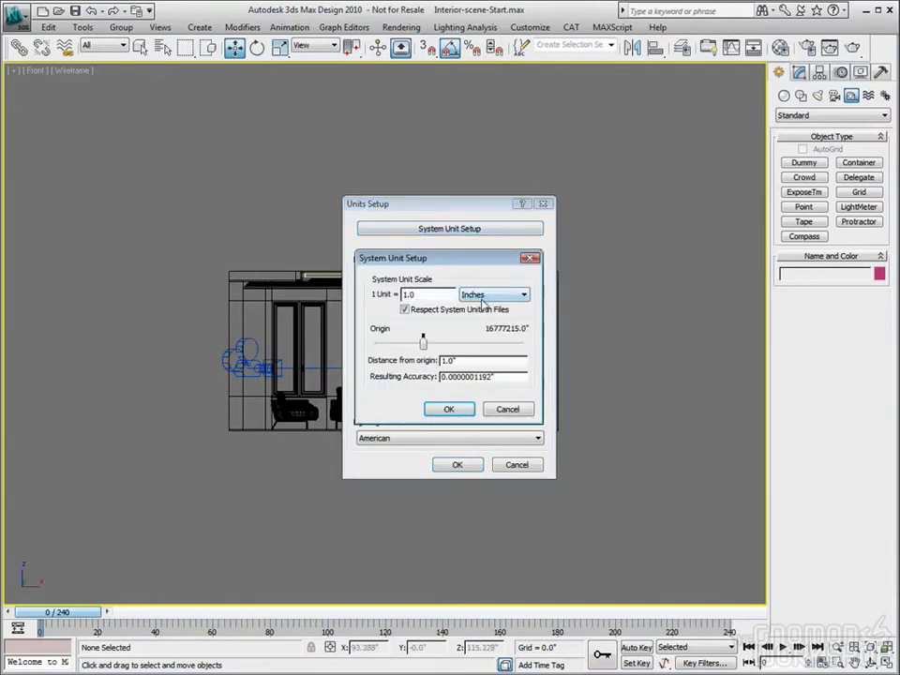
left_click(507, 410)
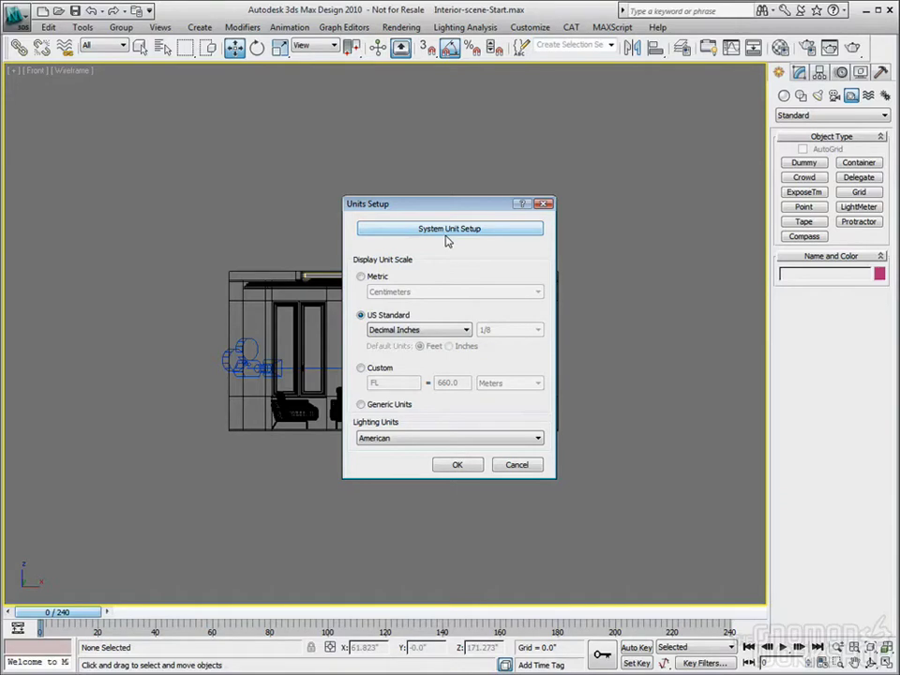
left_click(517, 465)
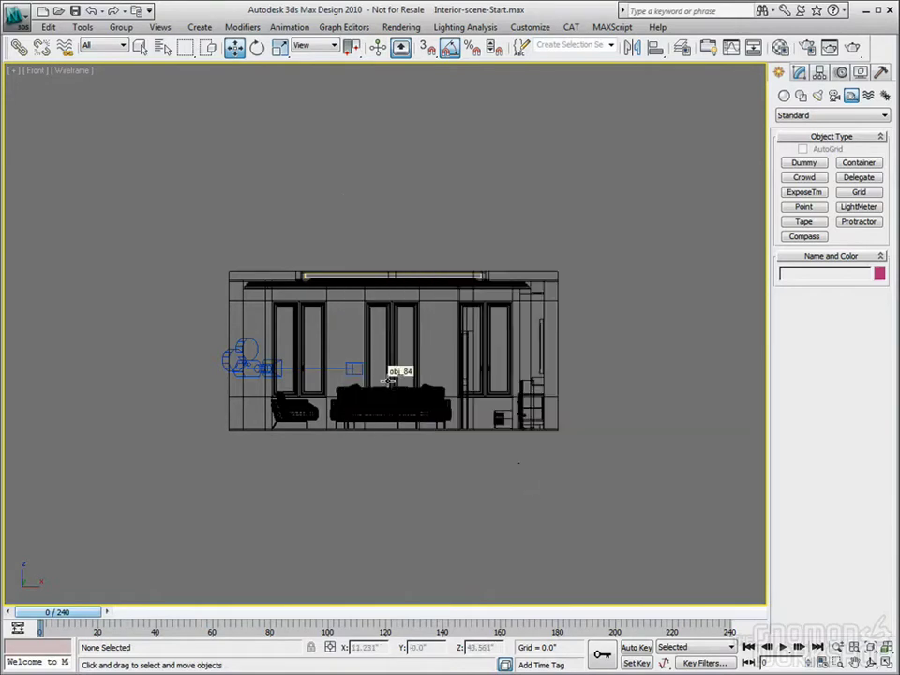
key("alt+w")
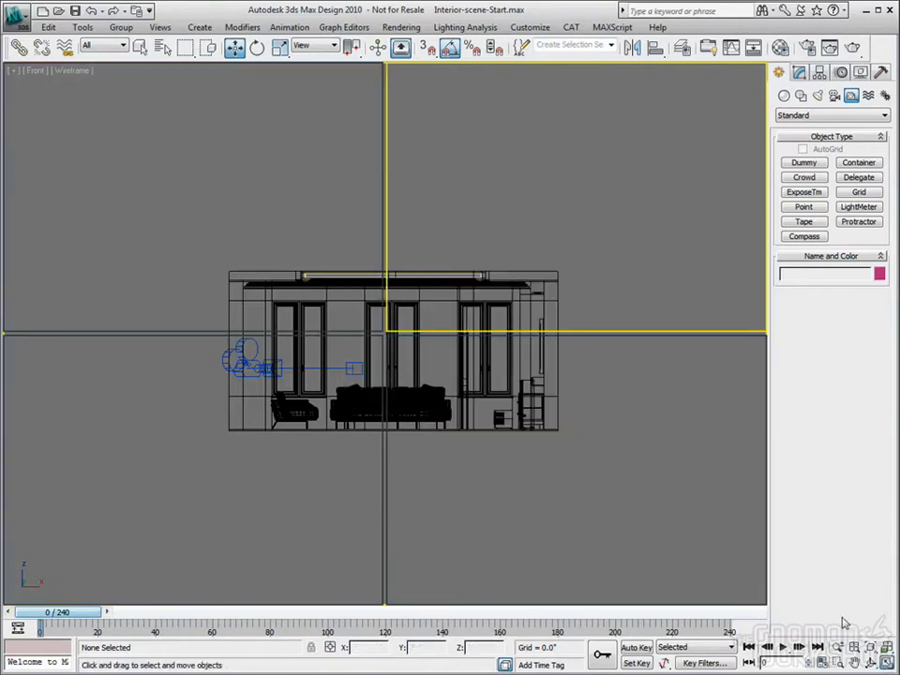
Maximize the Camera01 view and assign mental ray Renderer as the production renderer
left_click(664, 486)
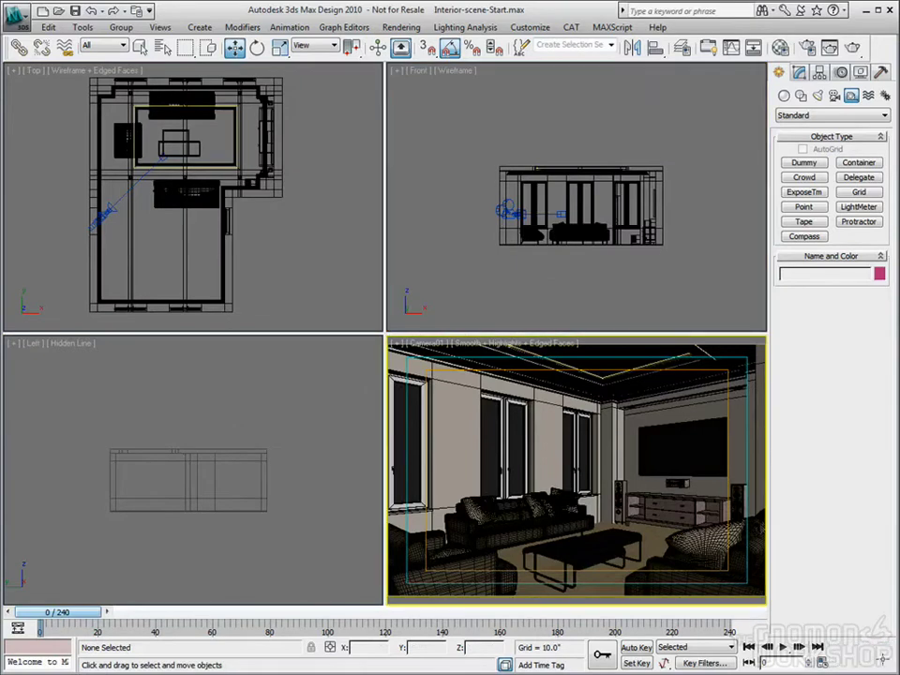
key("alt+w")
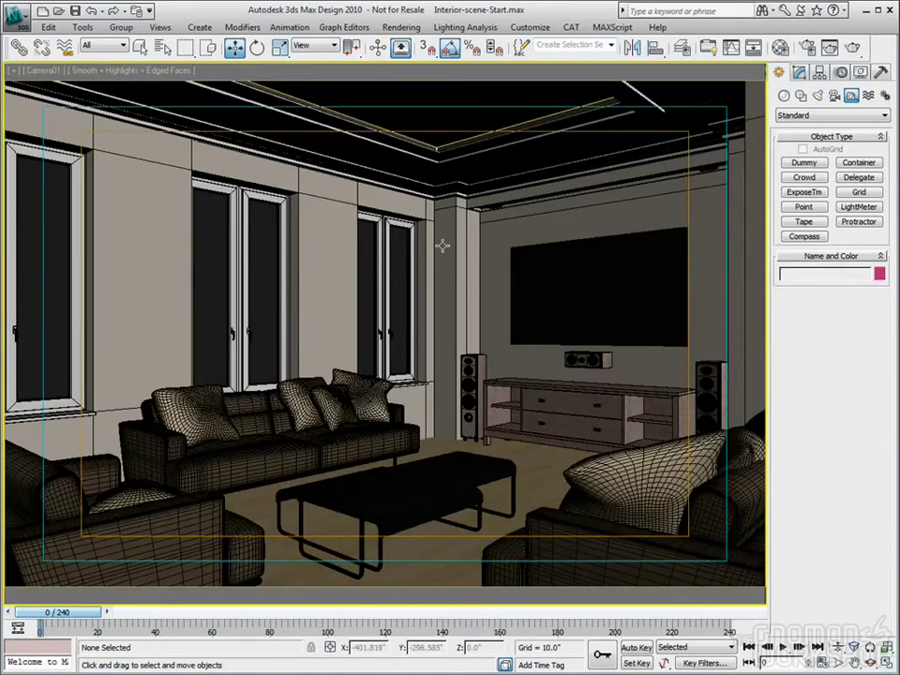
left_click(808, 49)
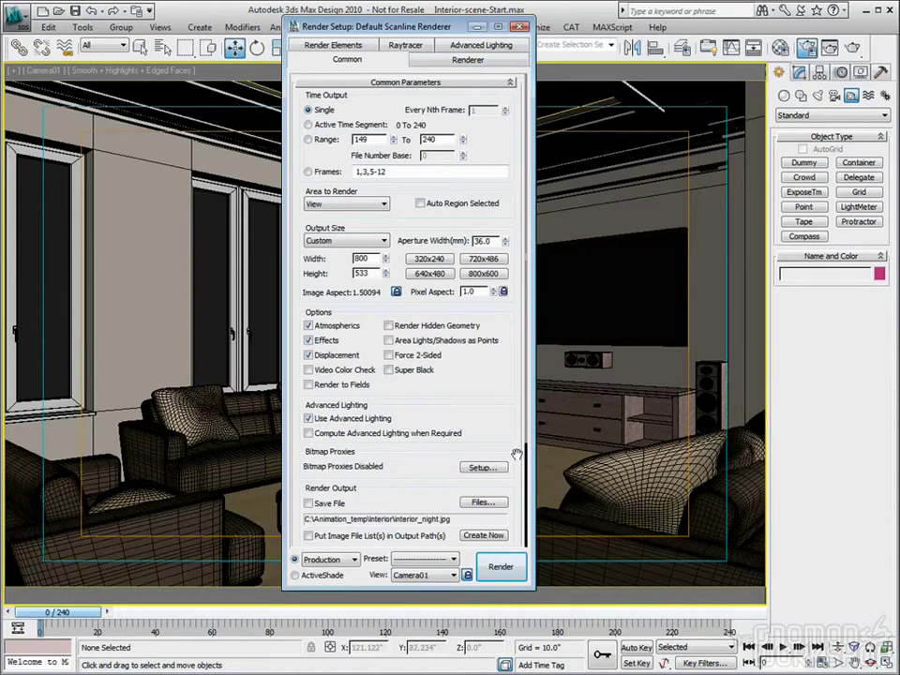
scroll(458, 301, "down", 4)
left_click(488, 538)
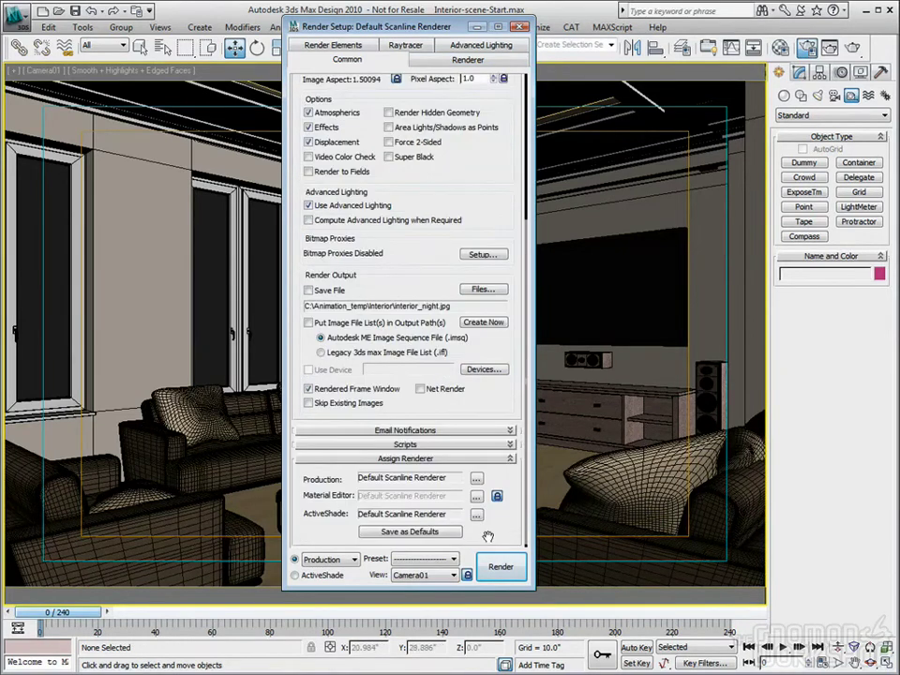
left_click(476, 480)
double_click(355, 234)
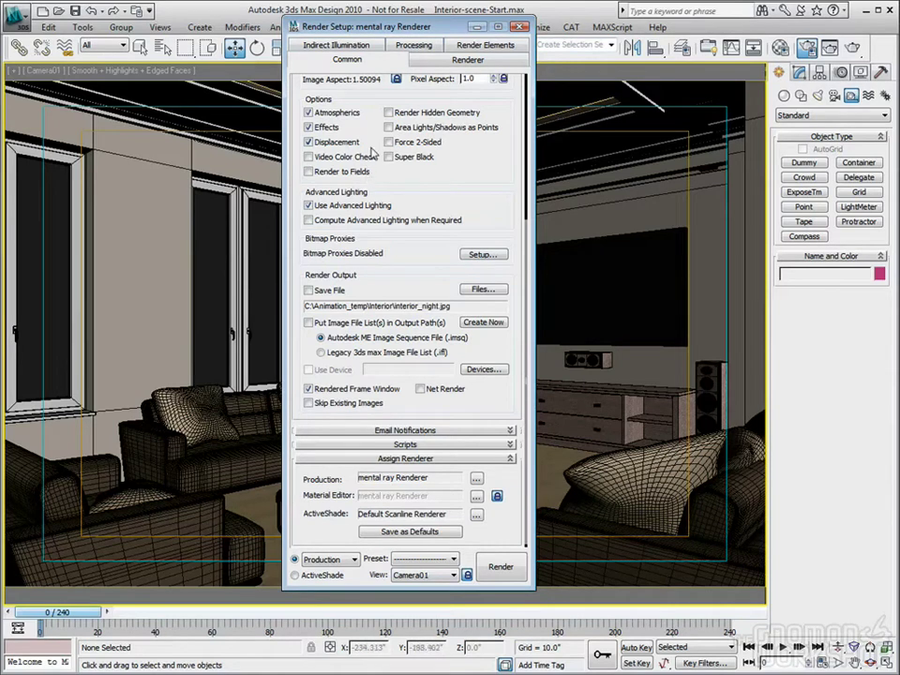
left_click(330, 46)
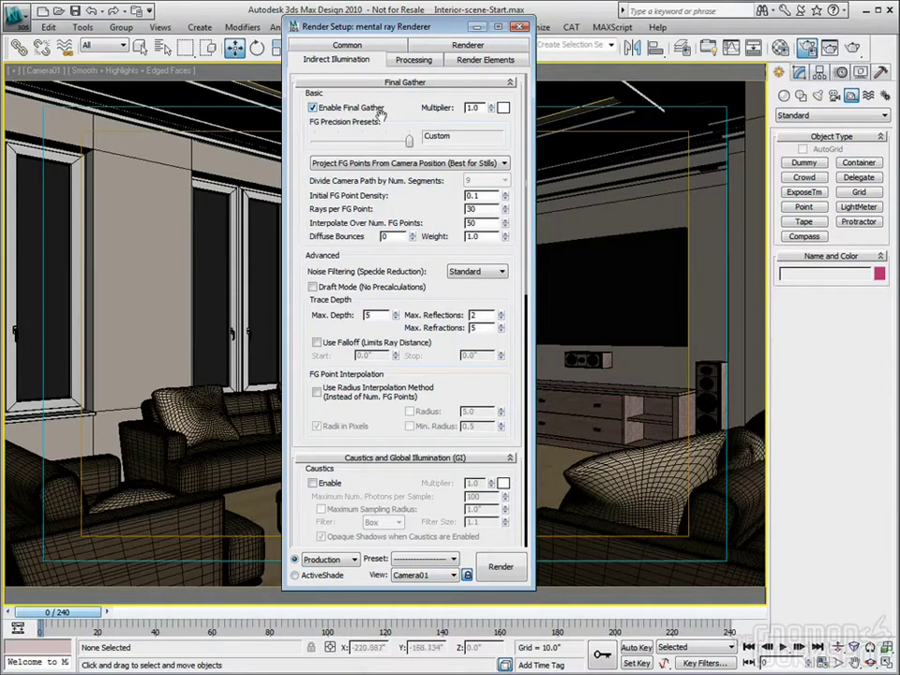
Scroll through the Final Gather and Caustics and Global Illumination rollouts
scroll(494, 83, "down", 3)
scroll(494, 83, "down", 2)
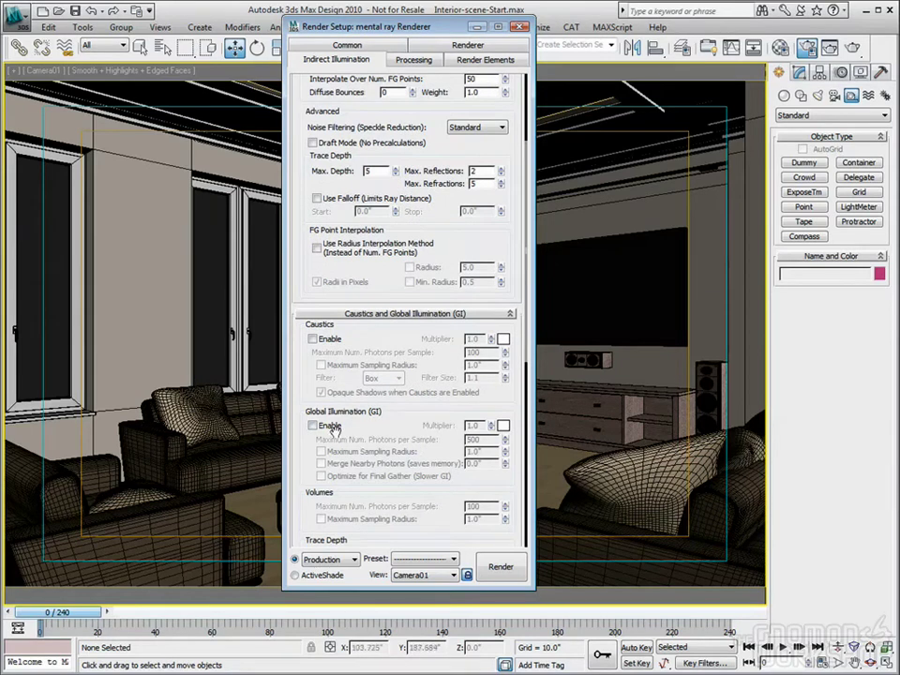
scroll(390, 159, "up", 5)
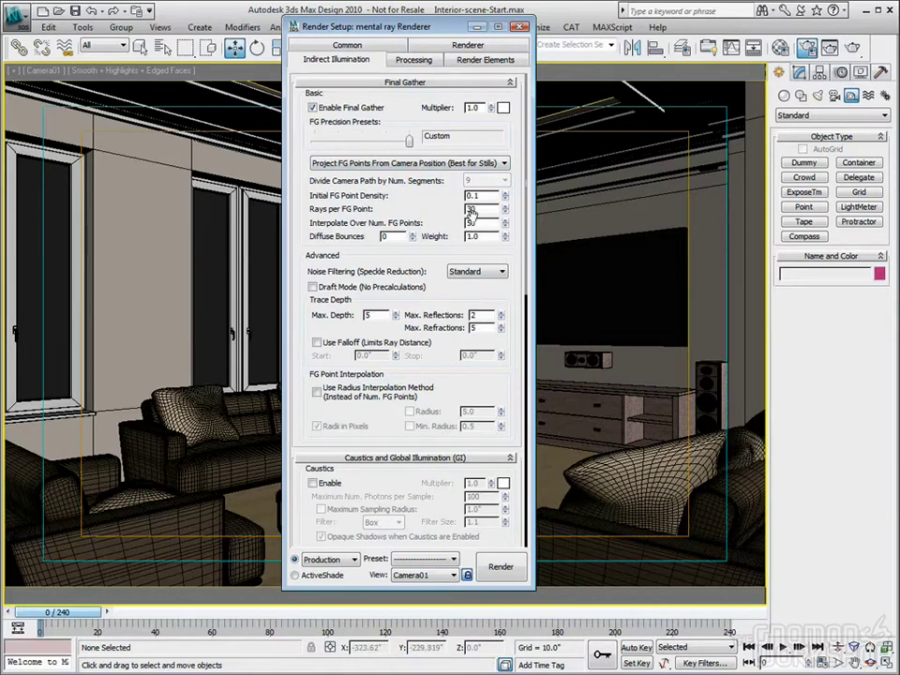
mouse_move(513, 374)
left_mouse_down()
mouse_move(506, 197)
mouse_move(502, 365)
left_mouse_up()
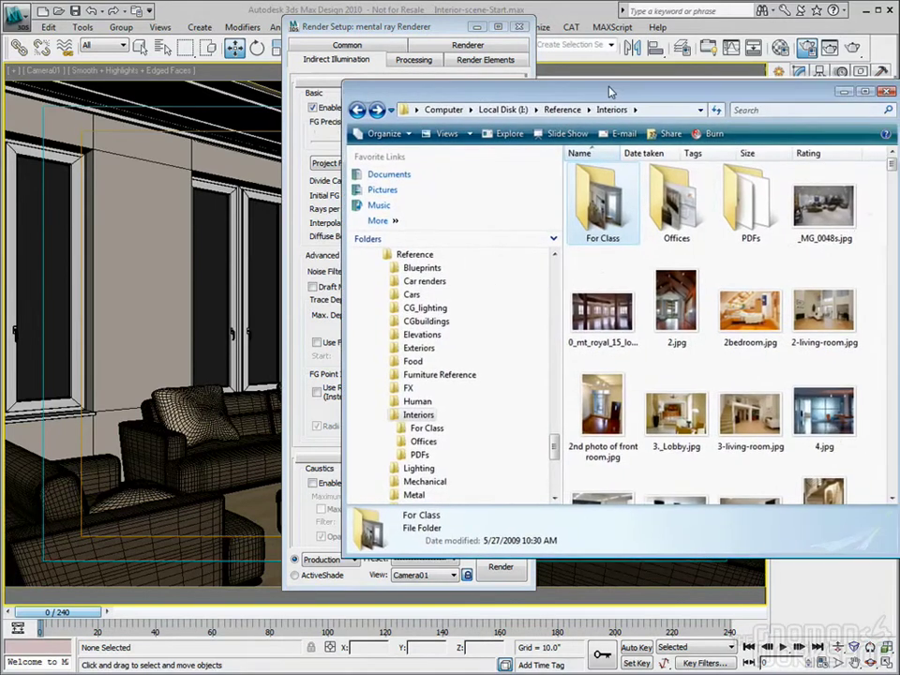
Move the Explorer window left, then open the For Class folder and its first bedroom photo
left_click_drag(599, 69, 394, 94)
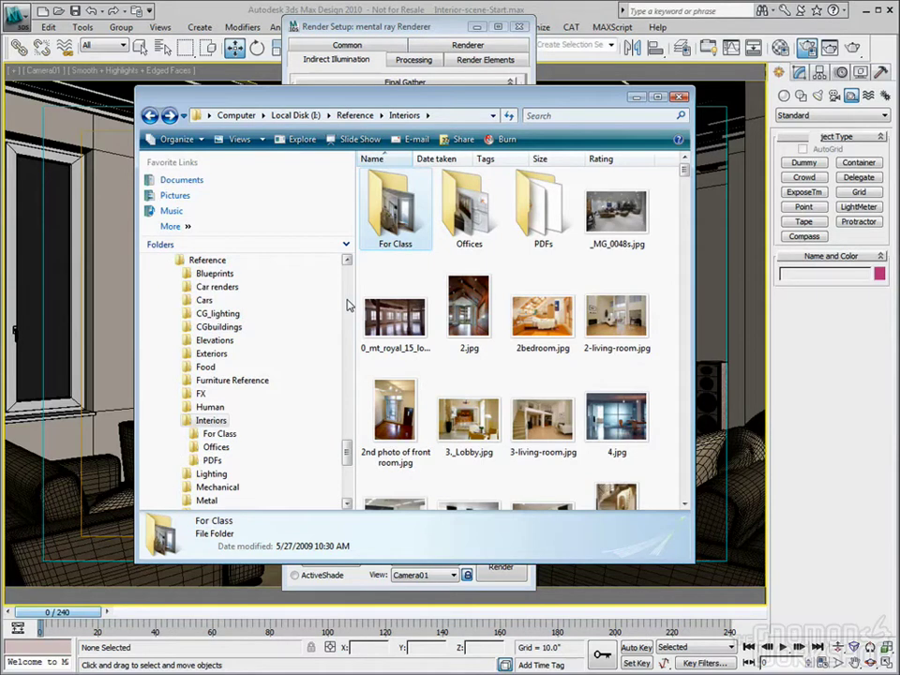
double_click(404, 214)
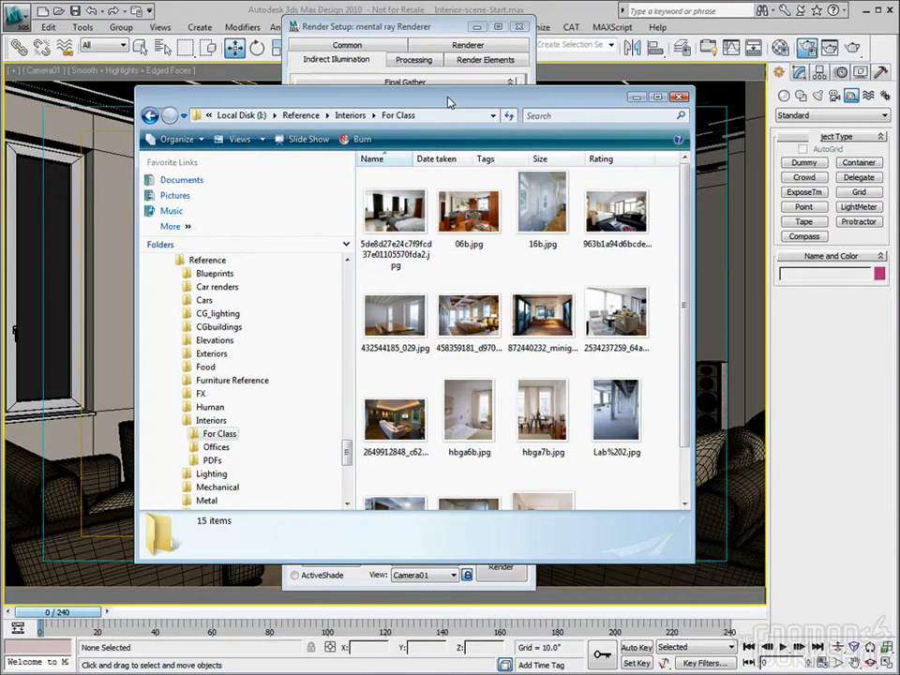
double_click(407, 220)
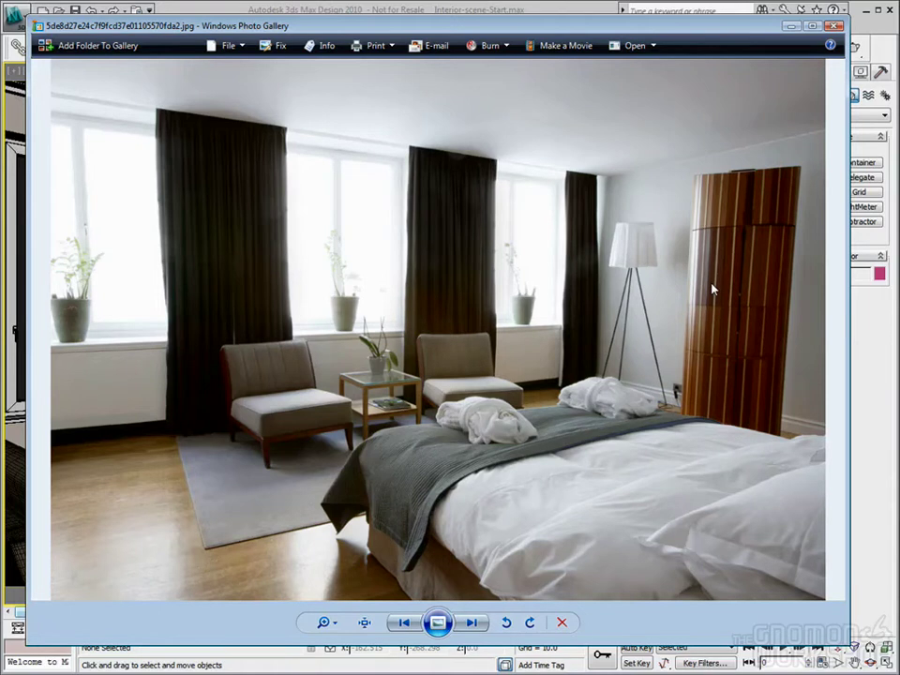
Page from the bedroom photo through 06b.jpg and 16b.jpg to the next reference photo
left_click(472, 624)
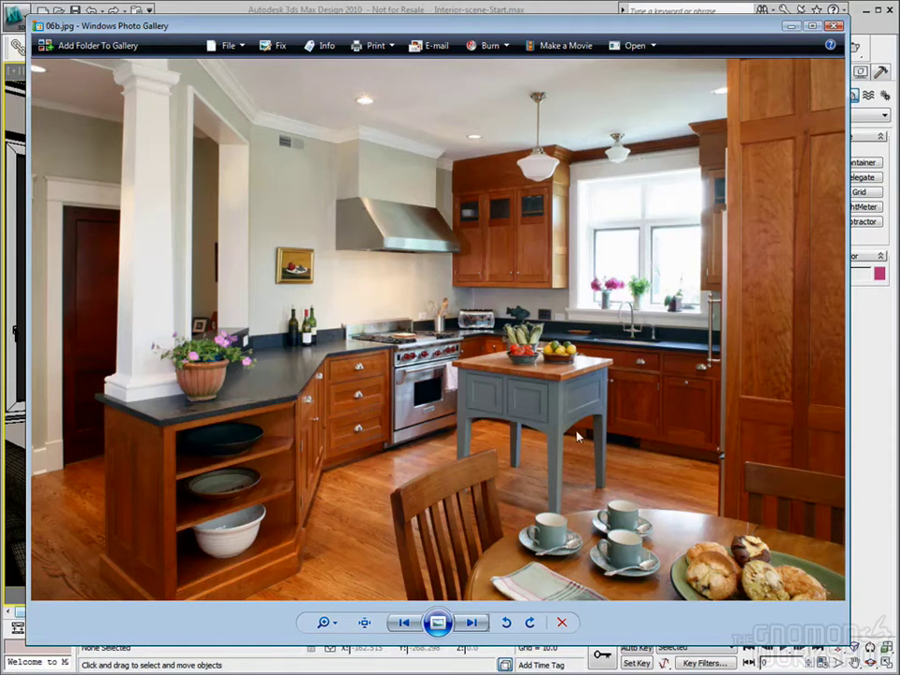
left_click(474, 625)
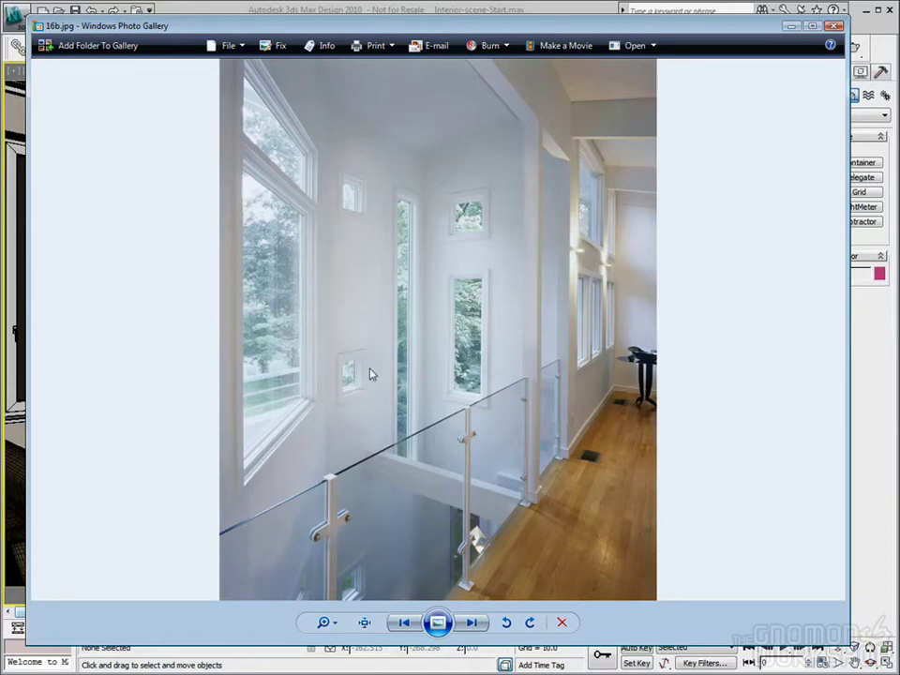
key("Right")
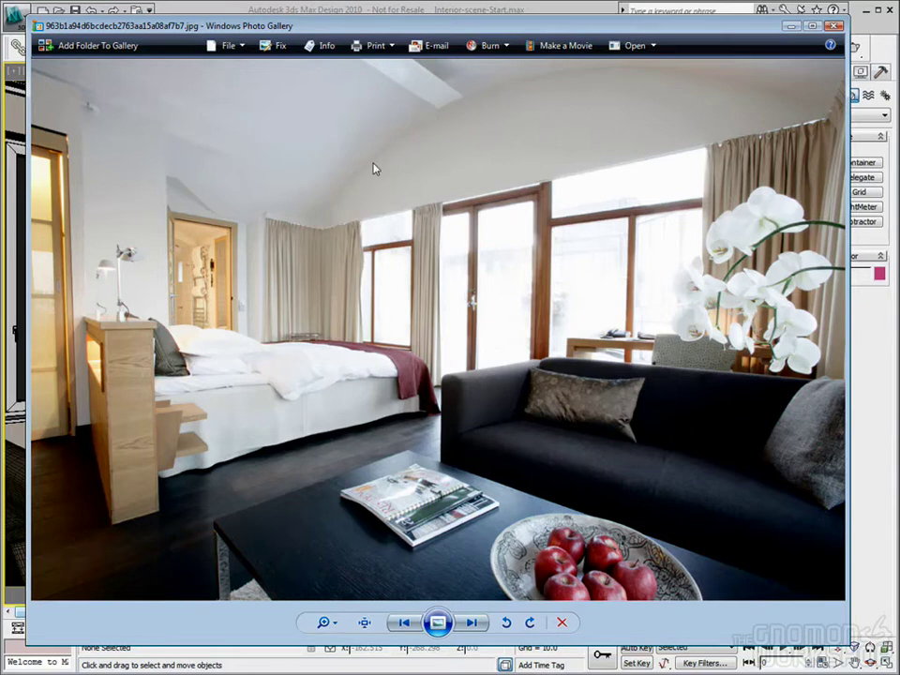
Page through the dining-room, bedroom, loft1b.jpg and metal clouds photos to twin_superior_lr.jpg, then close the viewer
left_click(476, 627)
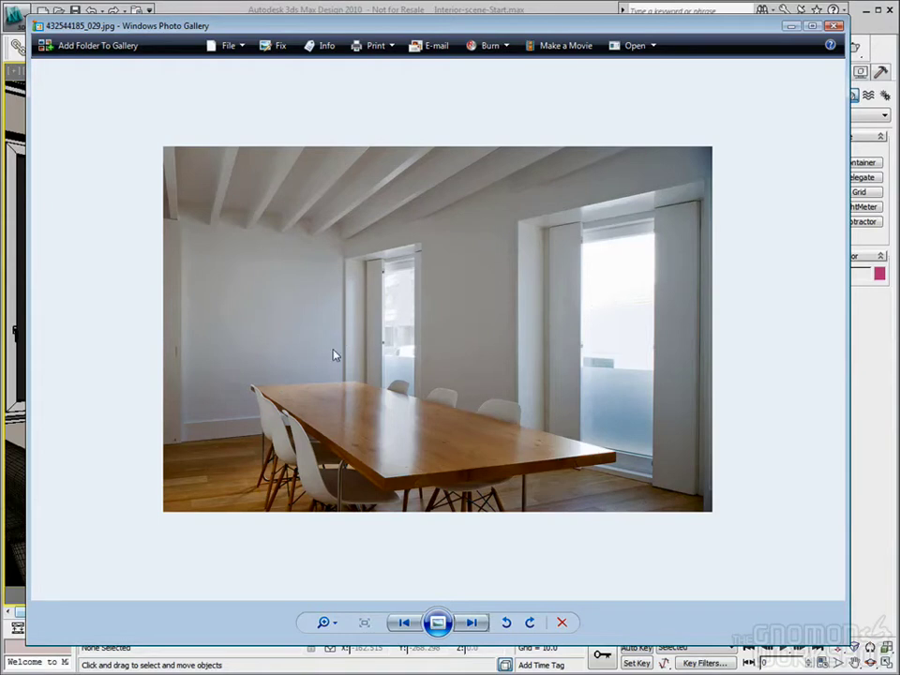
left_click(476, 624)
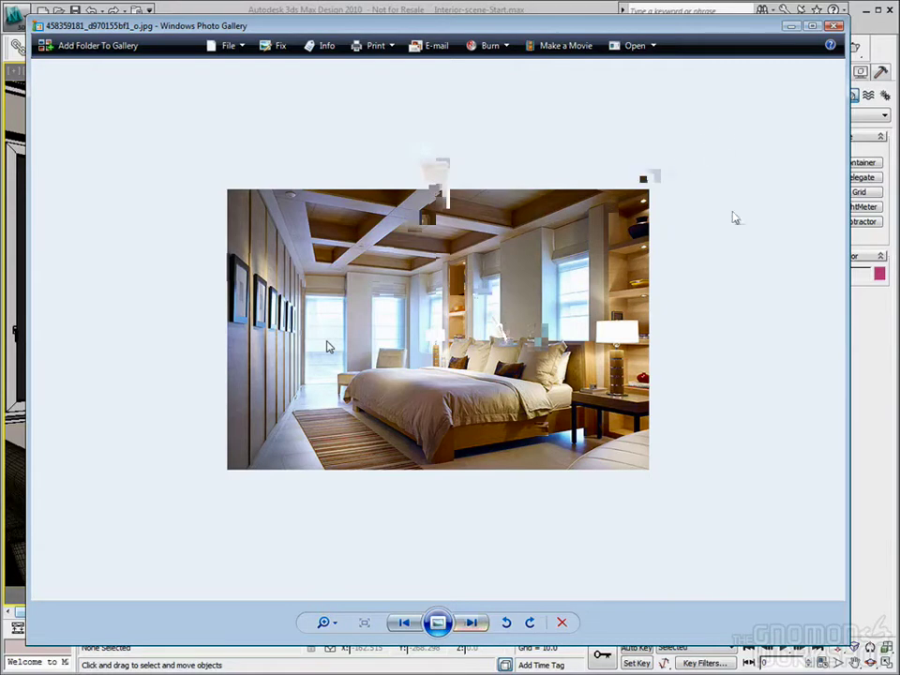
key("Right")
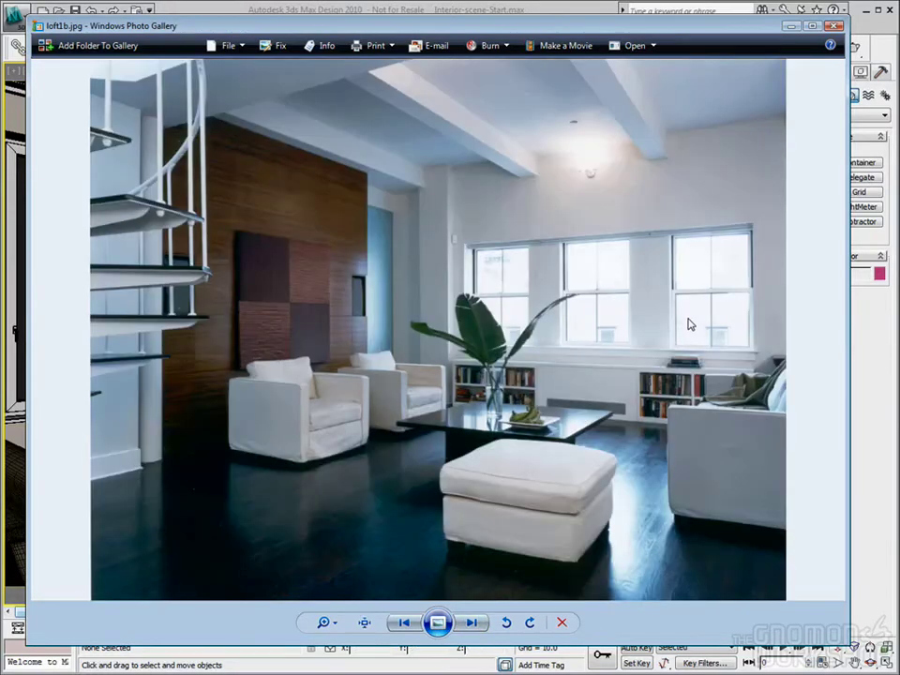
left_click(473, 623)
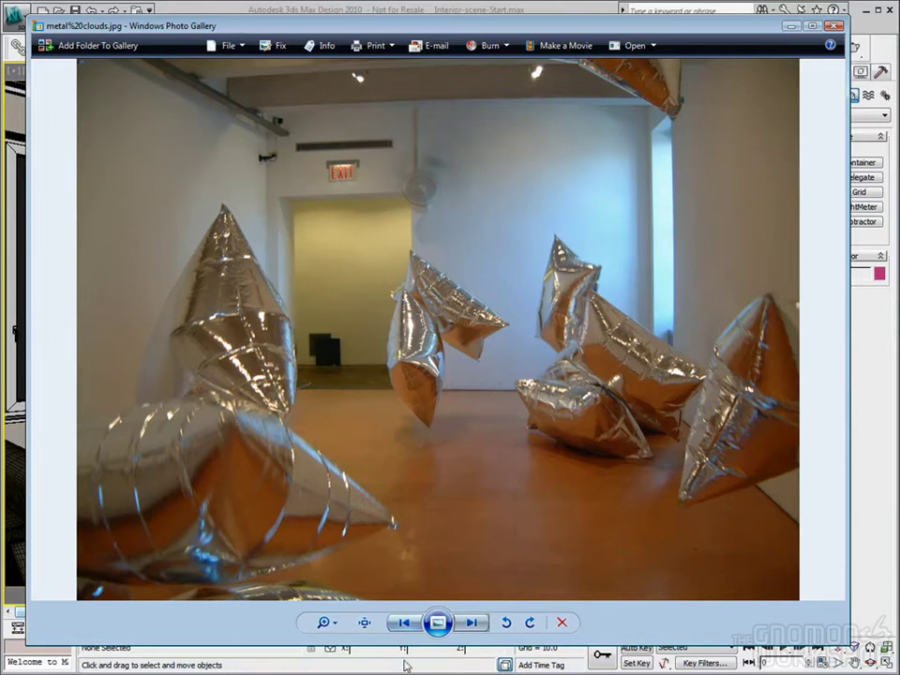
left_click(475, 624)
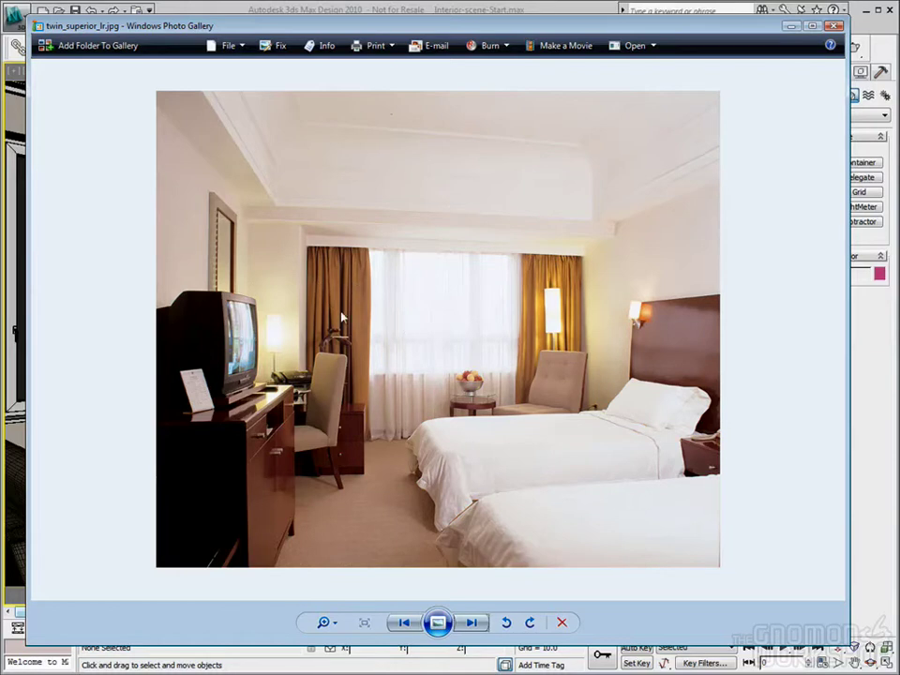
left_click(835, 25)
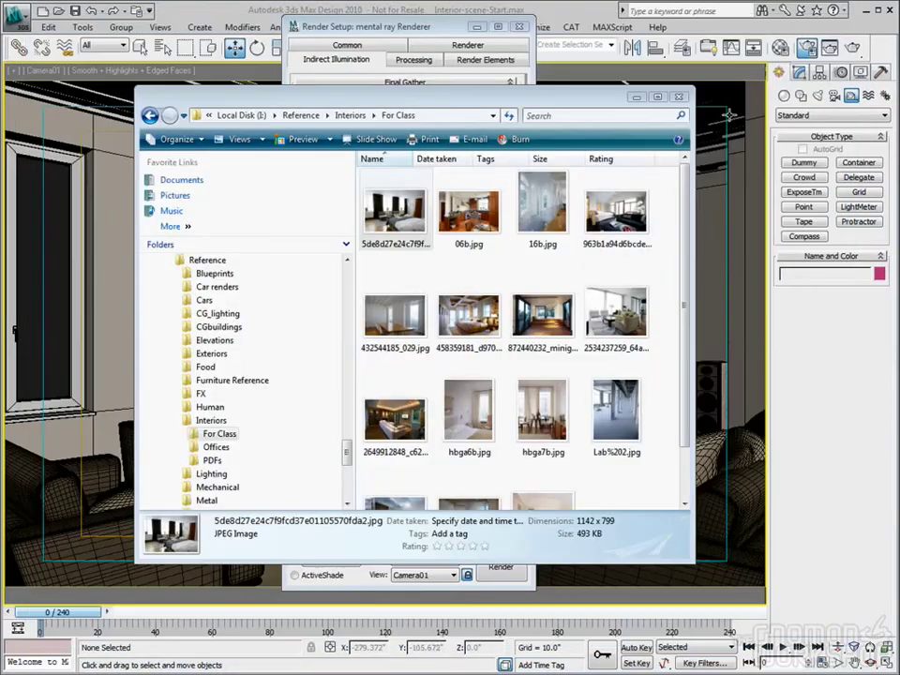
Close the For Class folder, review the Final Gather and GI rollouts, and close Render Setup
left_click(679, 96)
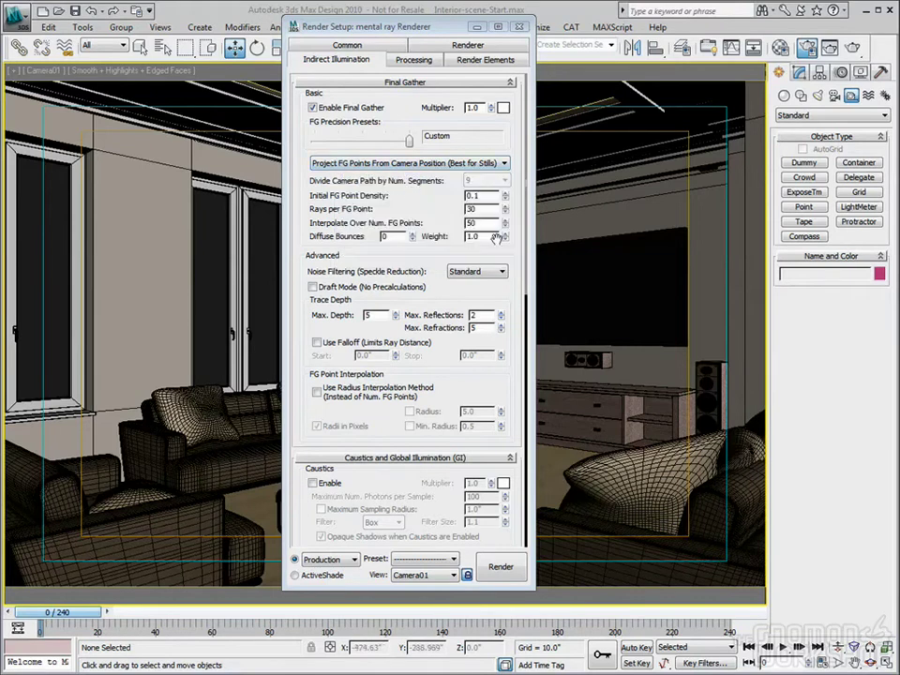
left_click_drag(519, 266, 516, 307)
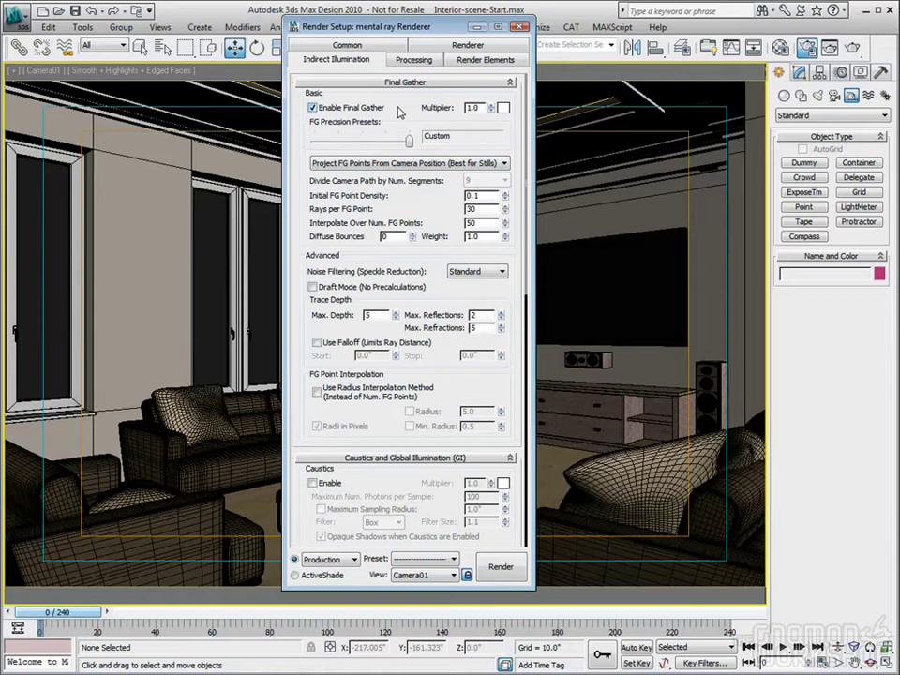
scroll(375, 419, "down", 5)
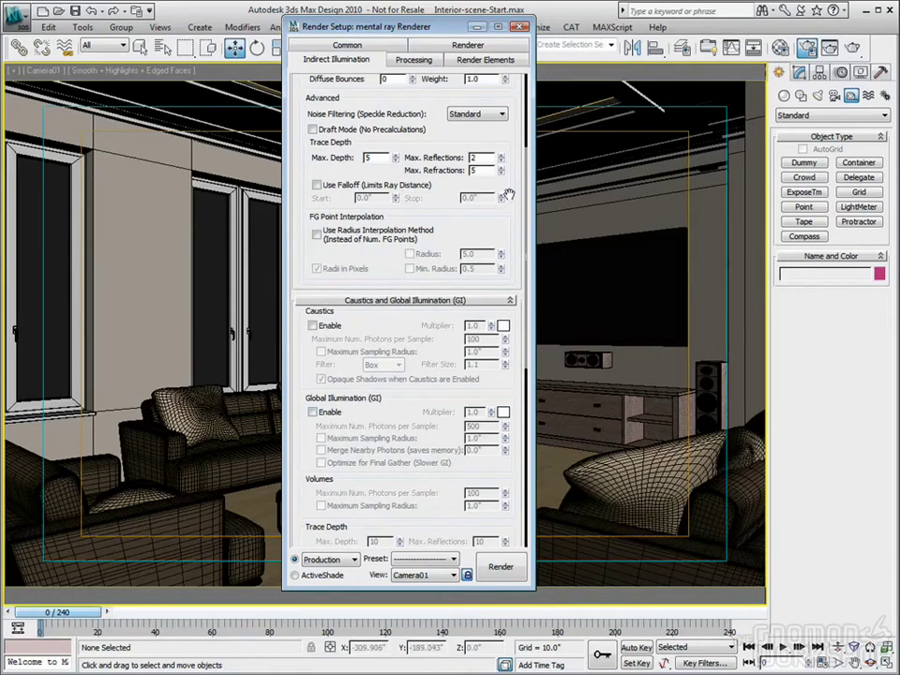
left_click_drag(380, 146, 425, 288)
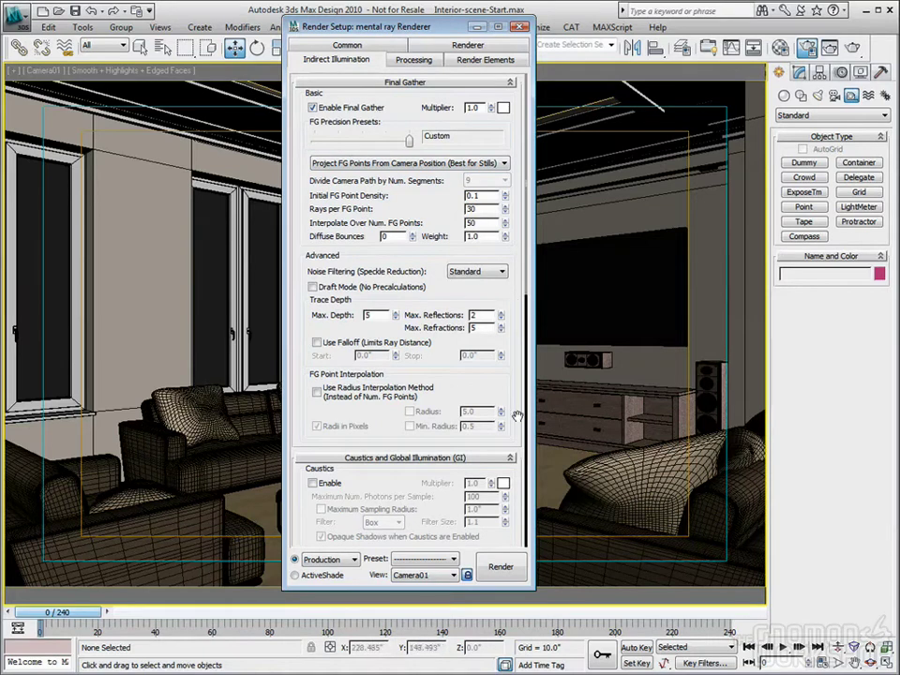
scroll(443, 381, "down", 5)
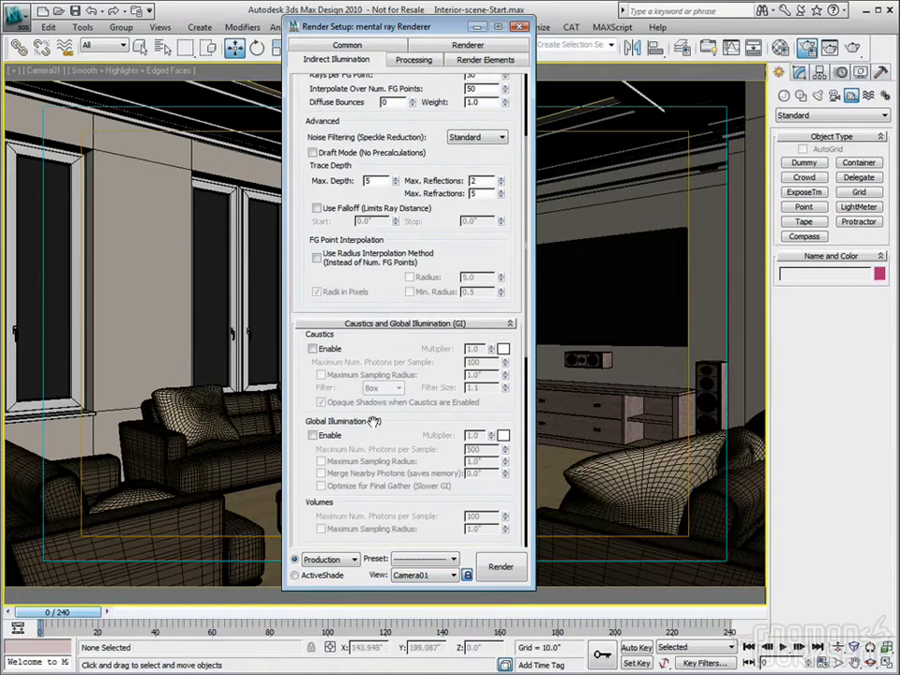
left_click(520, 27)
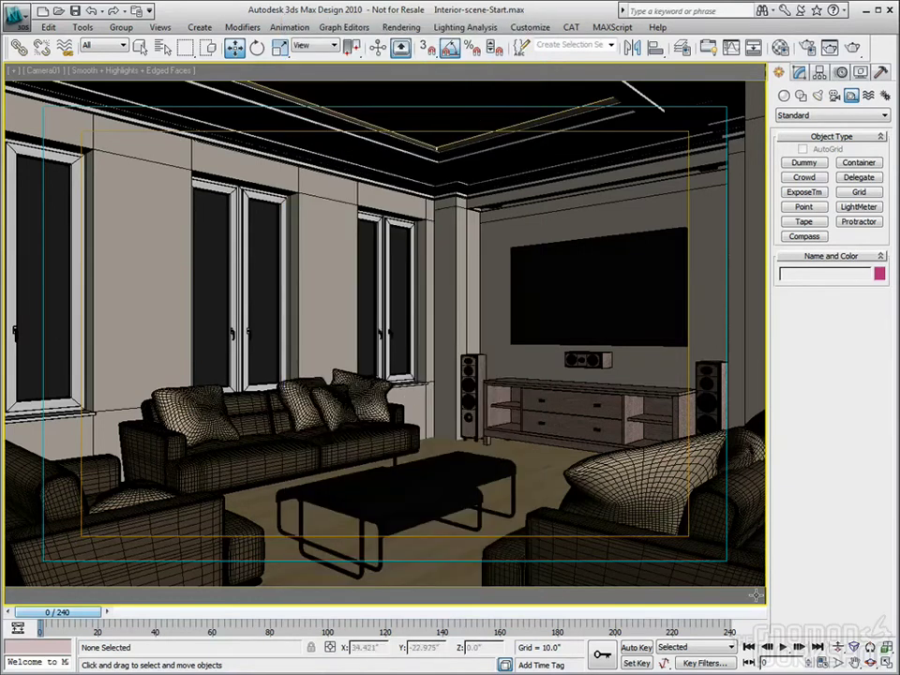
Zoom extents in Front, then maximize the Top view and zoom out
key("alt+w")
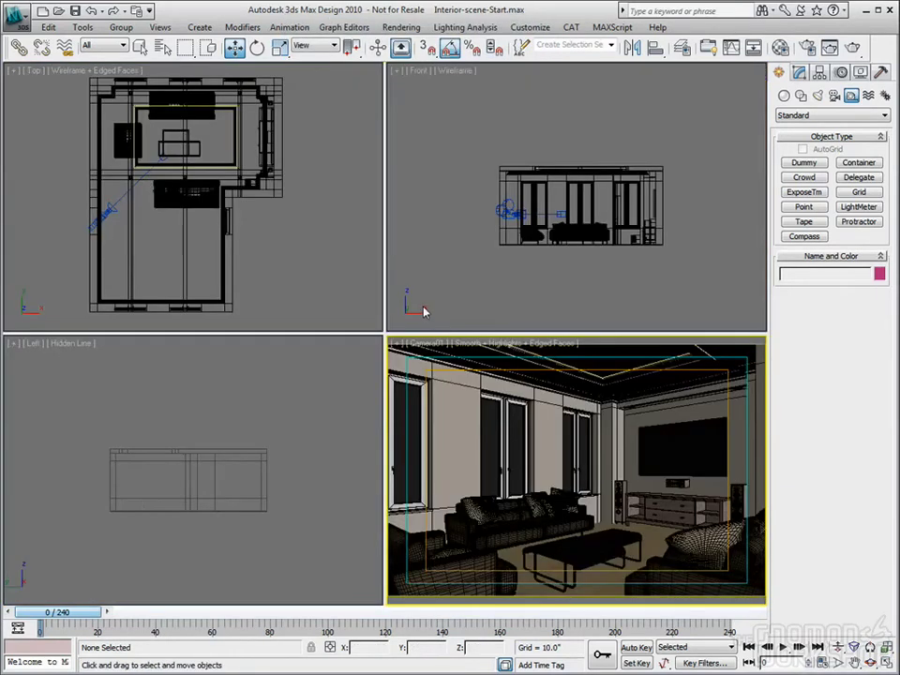
left_click(431, 157)
key("z")
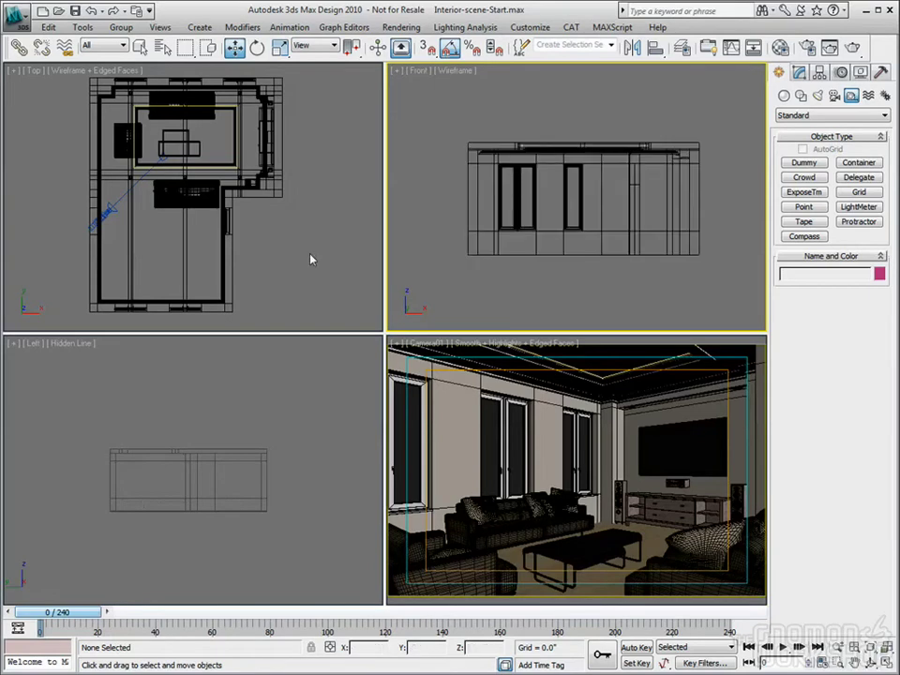
left_click(311, 257)
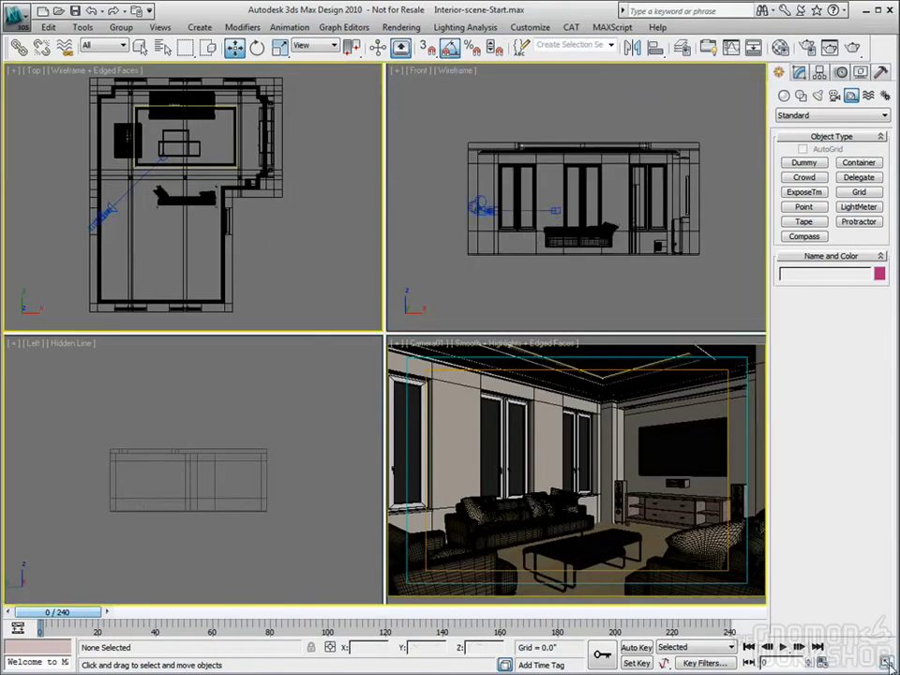
key("alt+w")
scroll(343, 375, "down", 6)
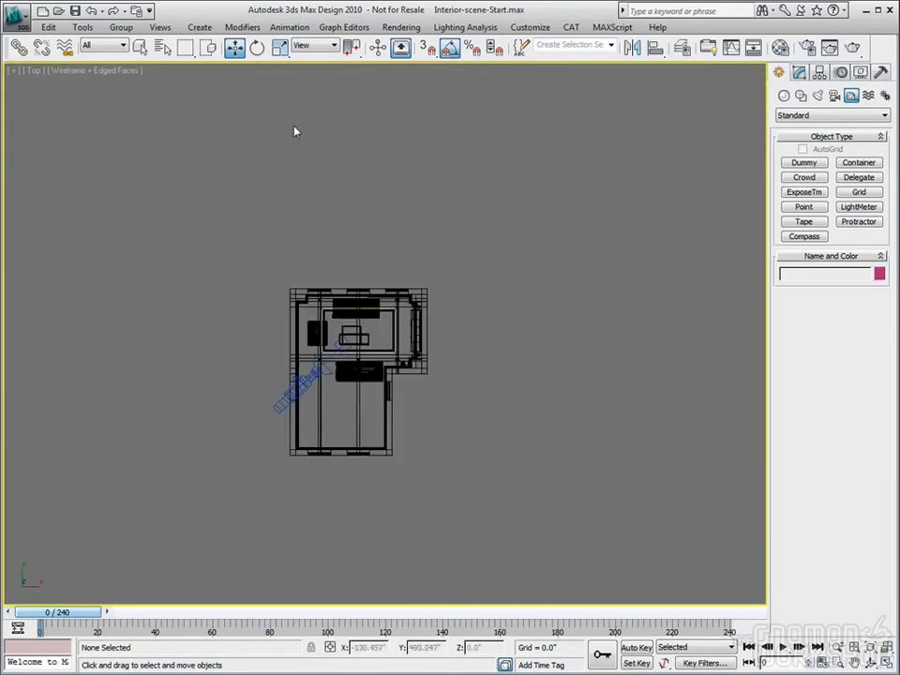
Show the Systems category of the Create panel, with Sunlight and Daylight
left_click(199, 26)
mouse_move(243, 226)
left_click(569, 255)
left_click(886, 97)
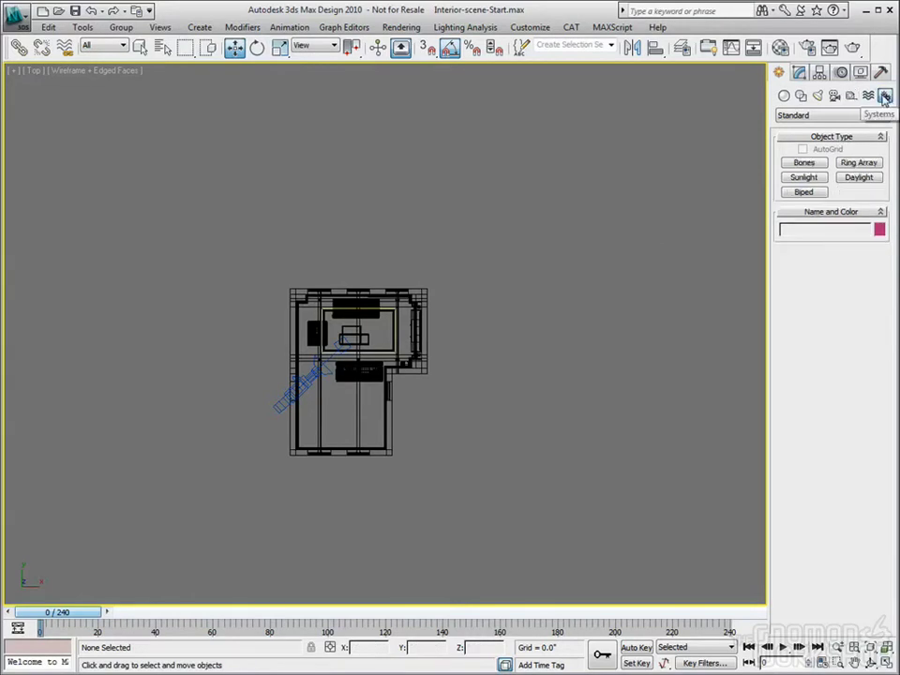
Place a Daylight01 system over the house, accepting exposure control and the mr Physical Sky environment
left_click(859, 177)
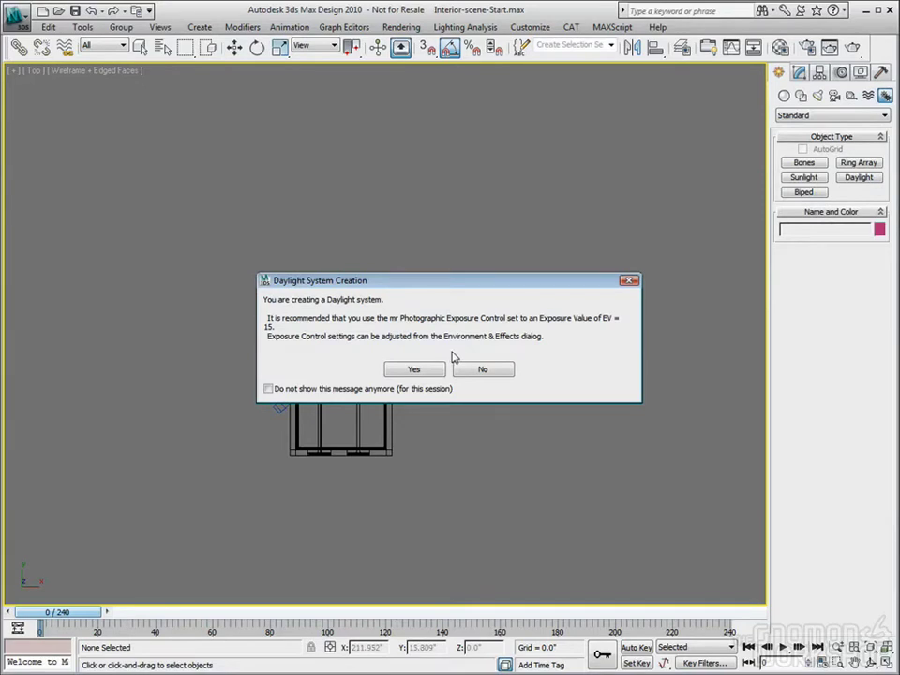
left_click(419, 369)
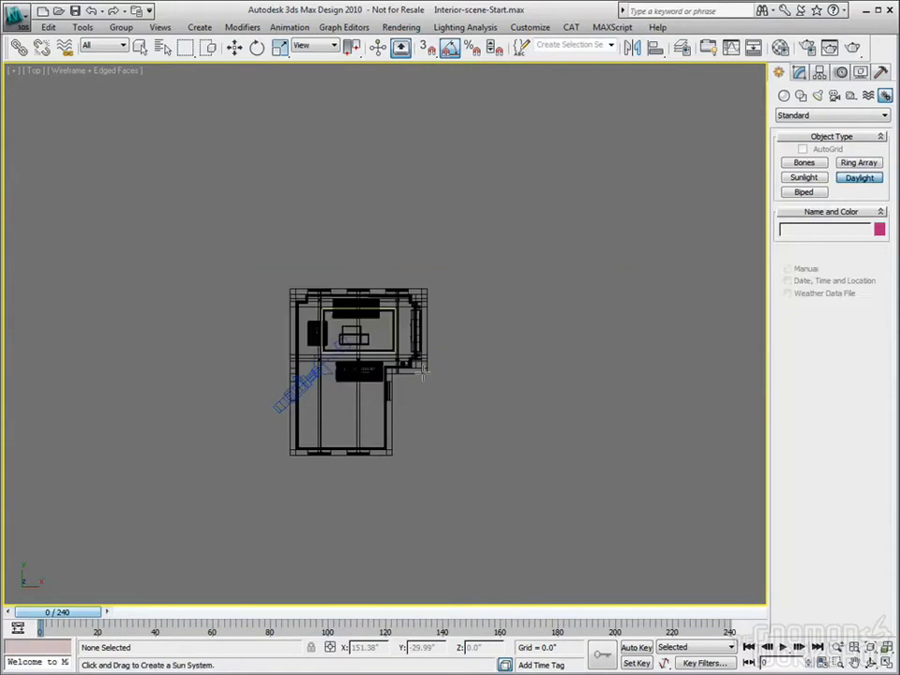
left_click(360, 357)
left_click_drag(245, 230, 350, 330)
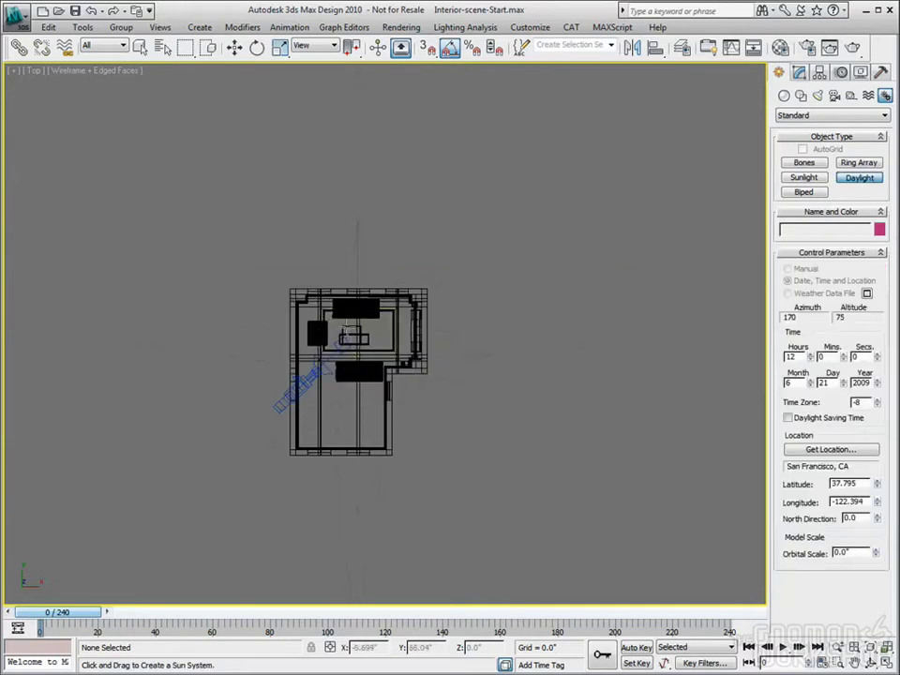
left_click(373, 343)
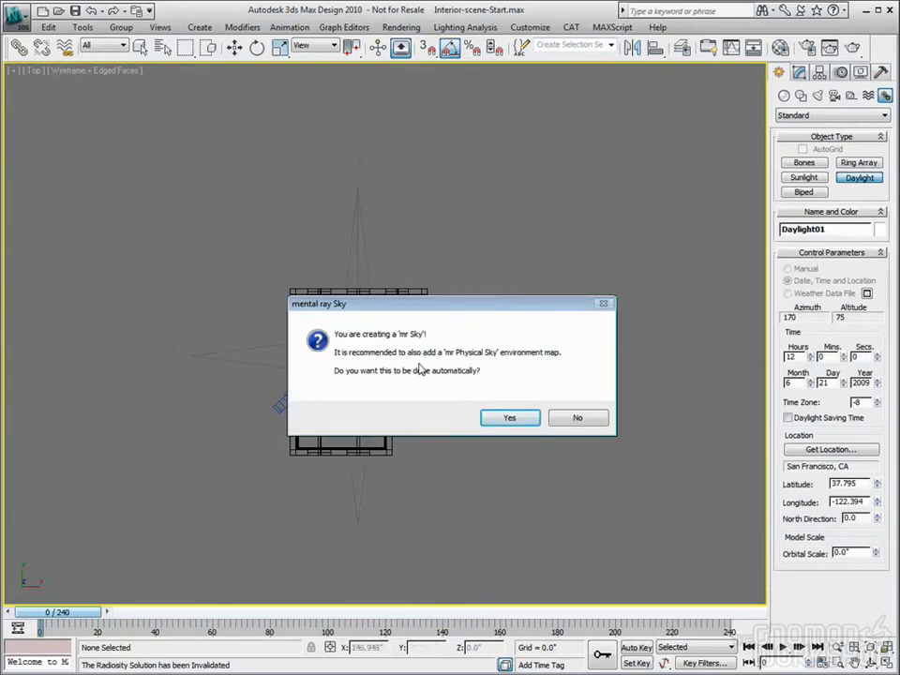
left_click(510, 419)
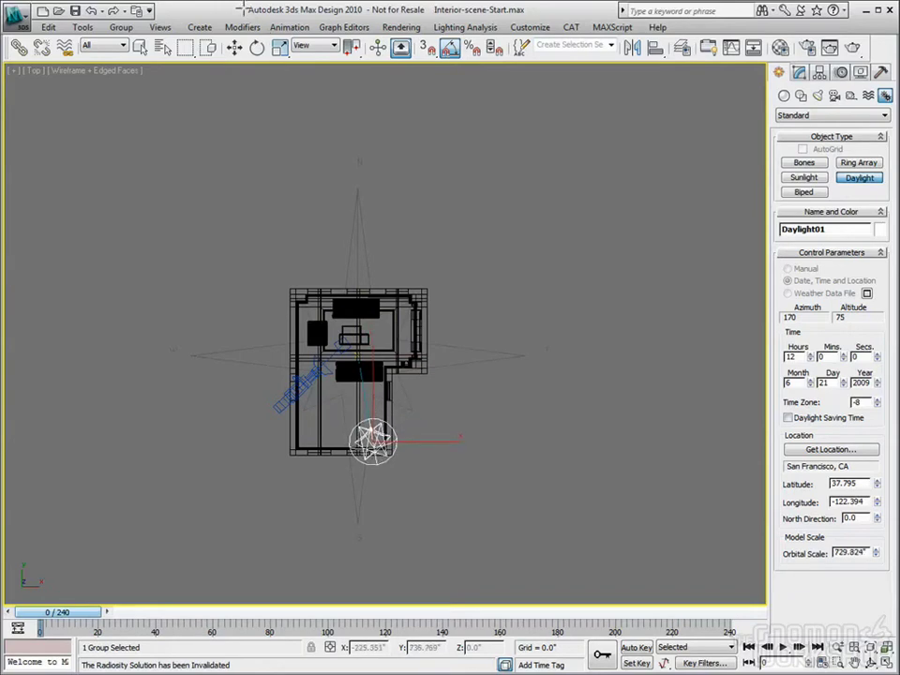
left_click(234, 48)
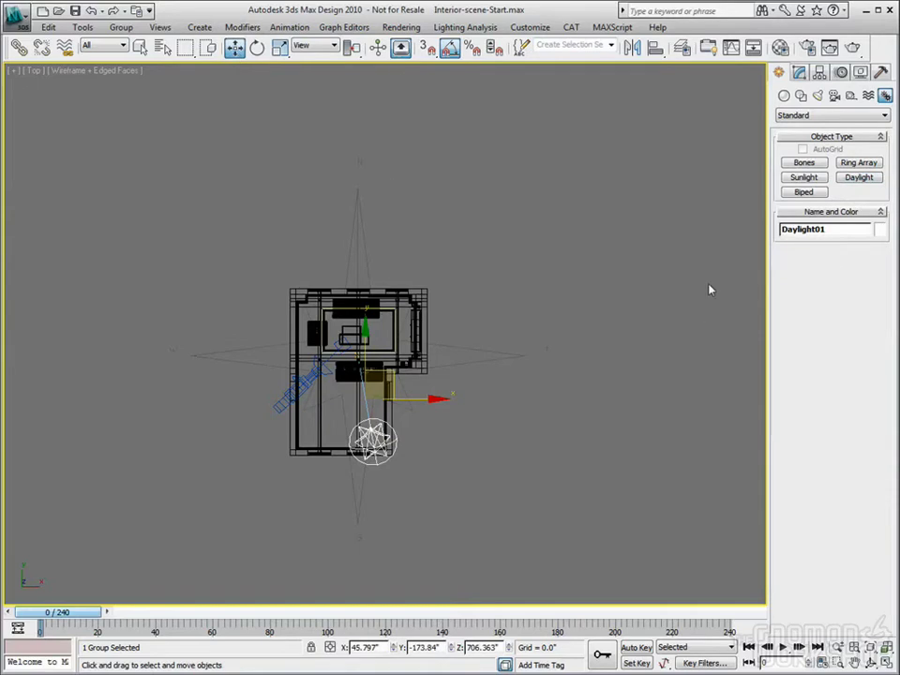
Restore four viewports and maximize the Front view
left_click(886, 661)
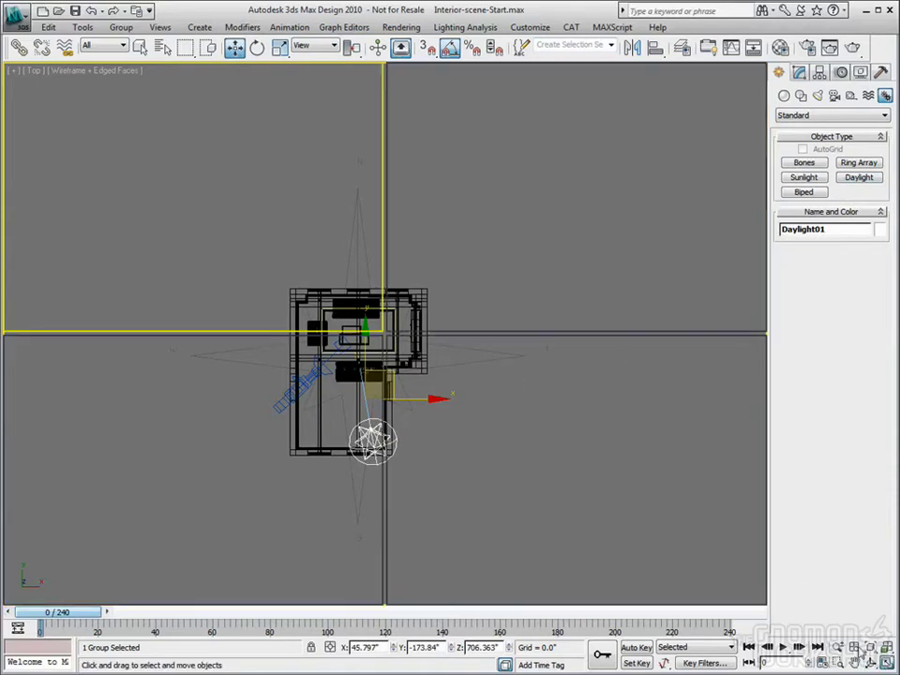
right_click(395, 190)
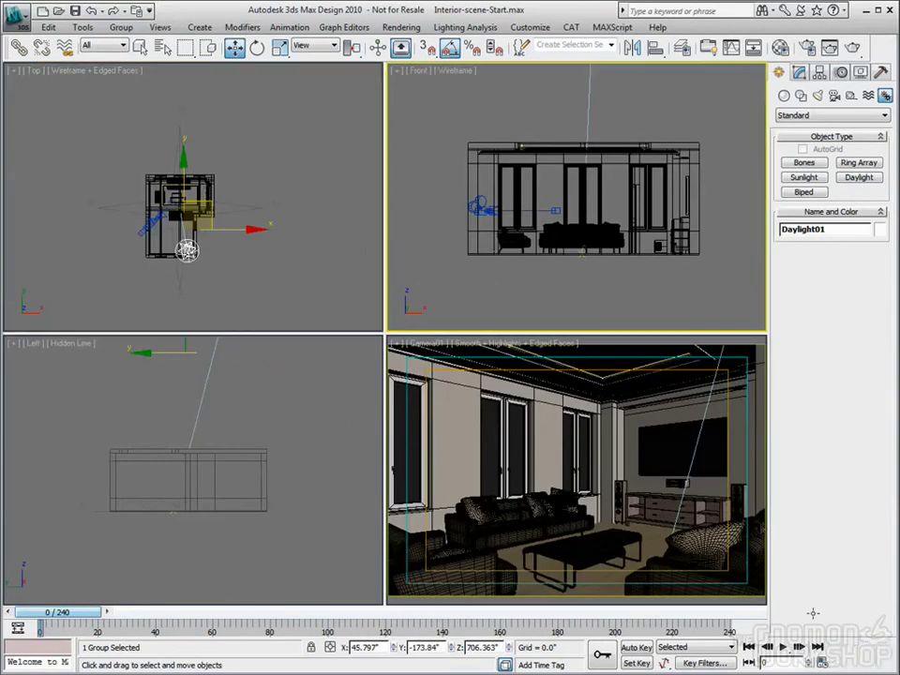
key("alt+w")
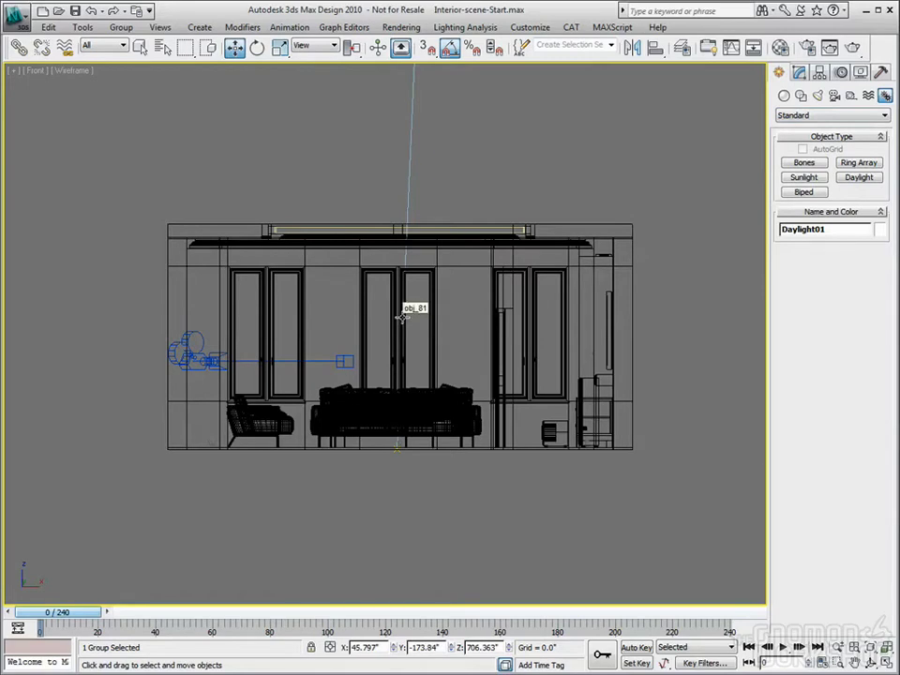
Draw a trial mr Sky Portal over the left window in the Front view
left_click(819, 96)
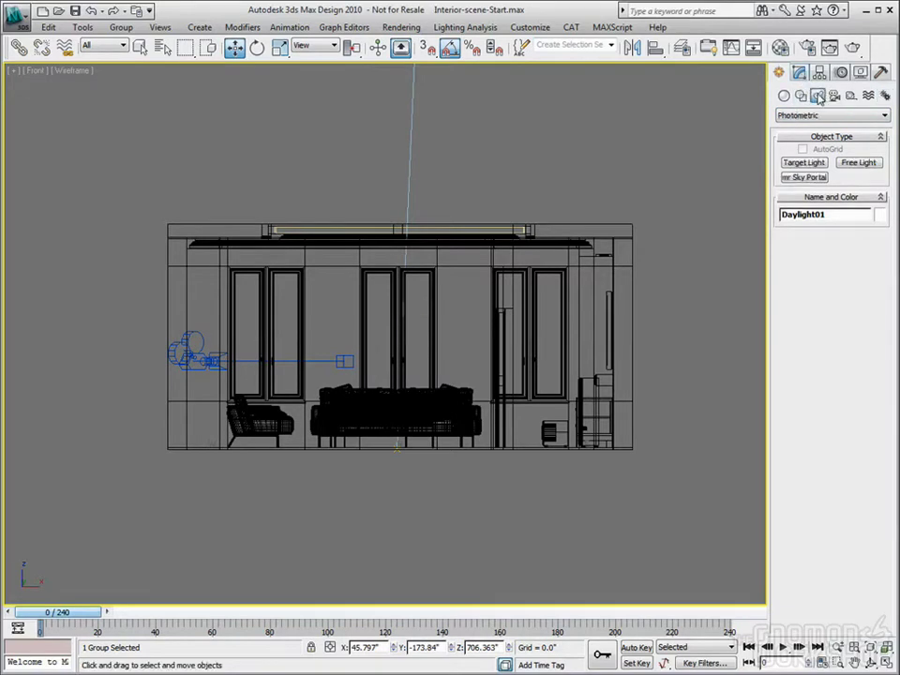
left_click(805, 177)
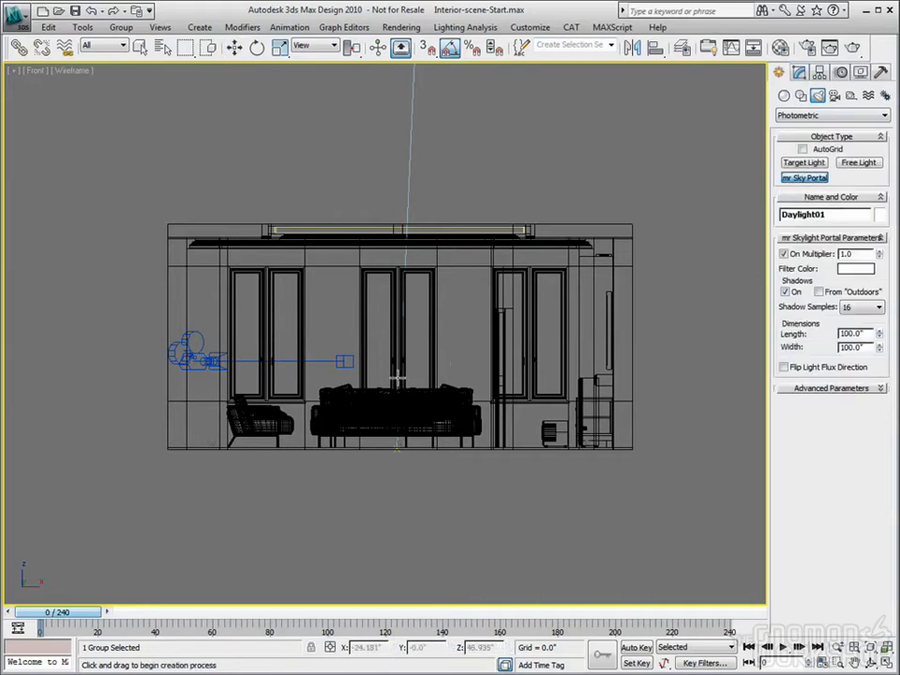
middle_click_drag(256, 332, 260, 345)
scroll(260, 345, "up", 5)
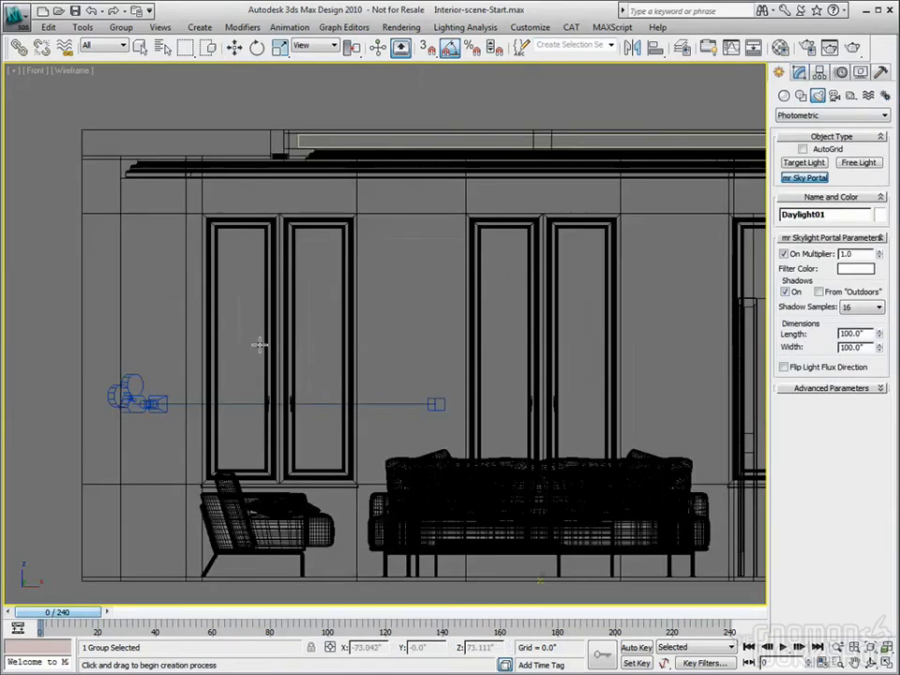
left_click_drag(219, 230, 262, 466)
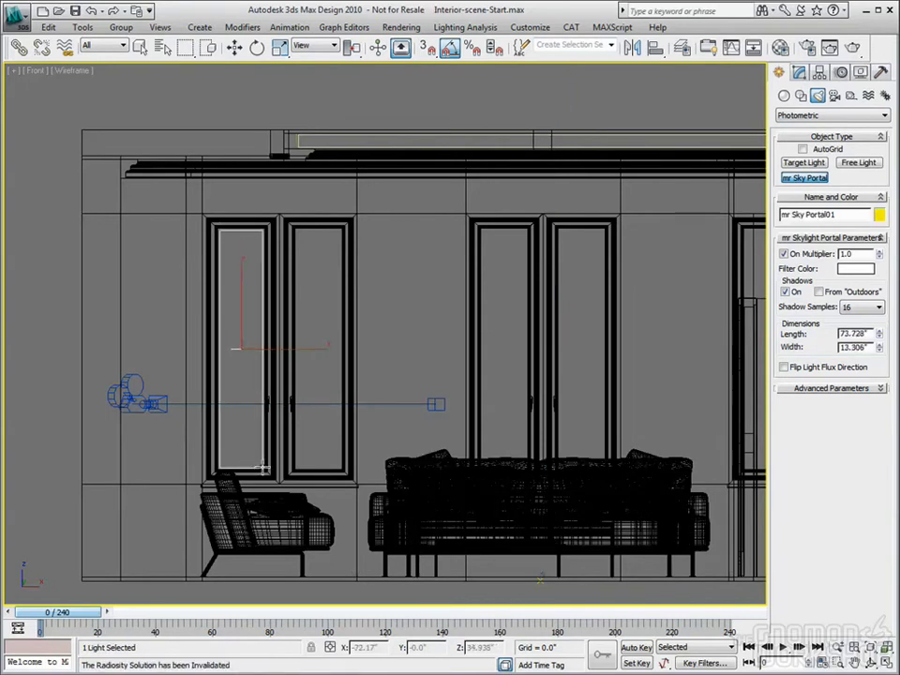
Delete the trial sky portal just drawn
left_click(233, 46)
scroll(312, 325, "down", 4)
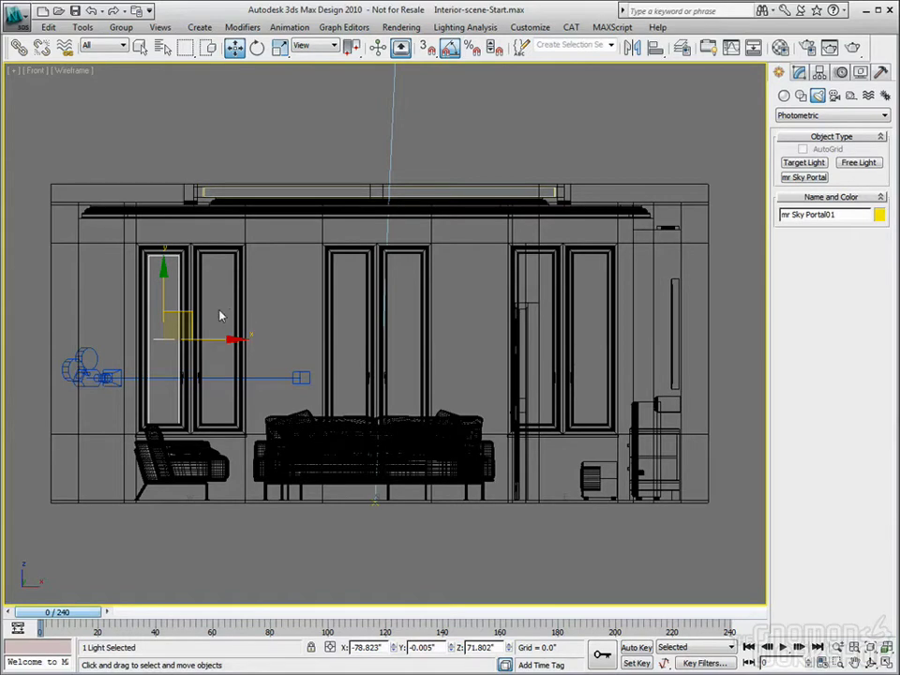
middle_click_drag(224, 318, 230, 320)
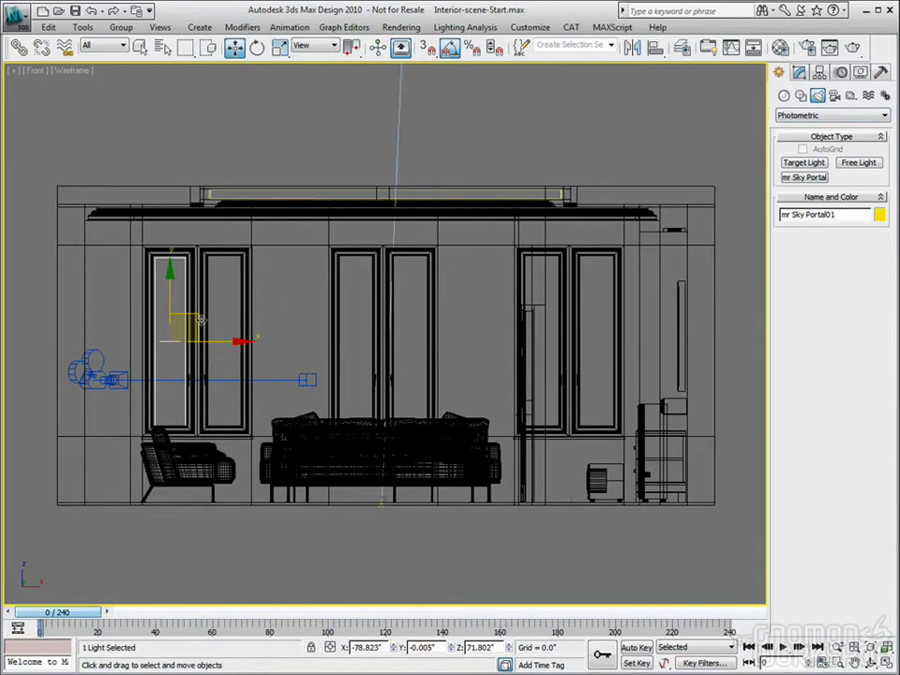
key("Delete")
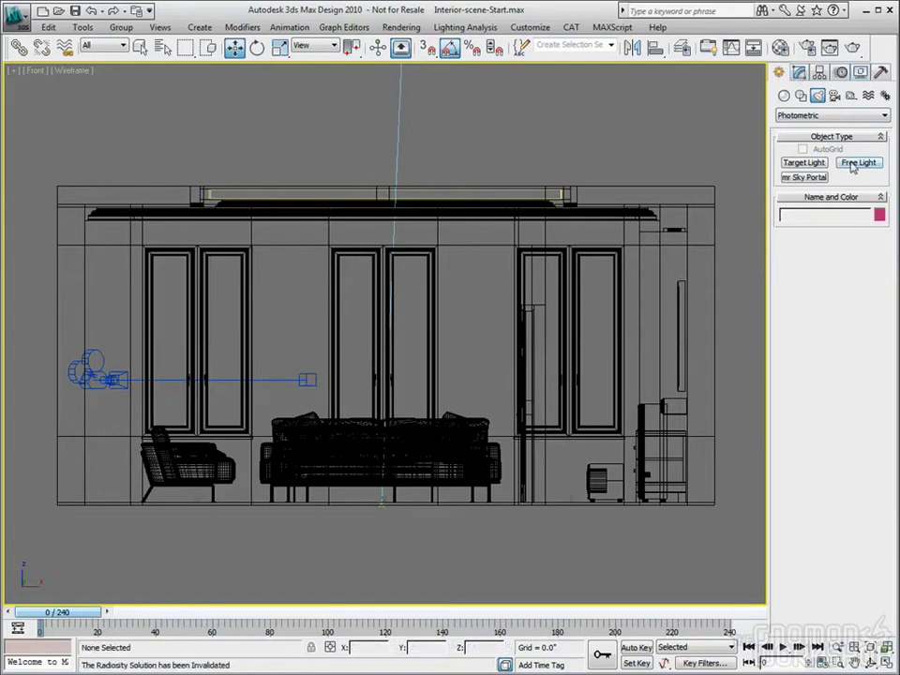
Draw a new mr Sky Portal covering the left window in the Front view
left_click(815, 180)
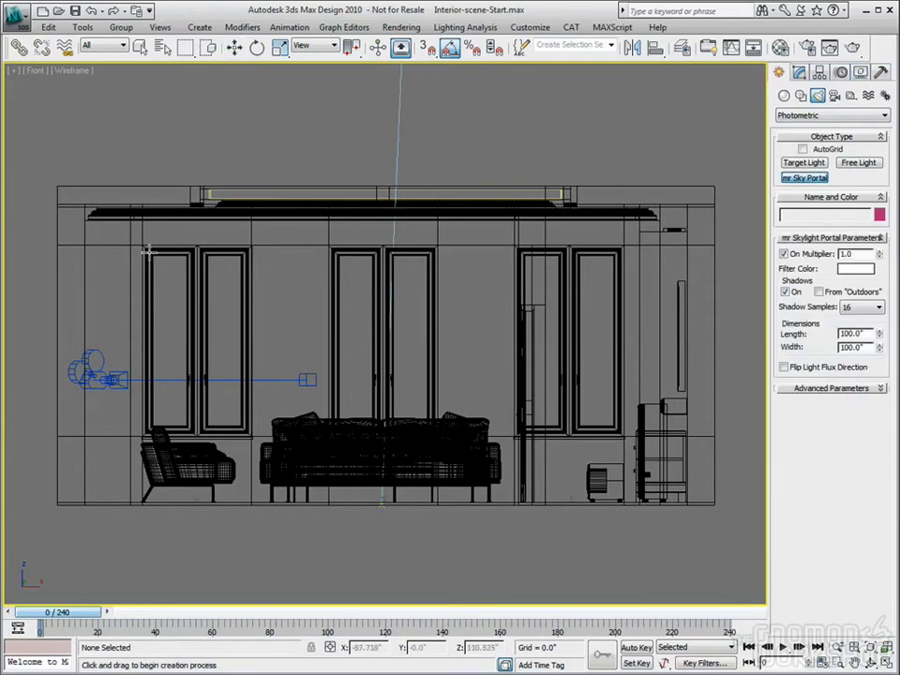
left_click_drag(147, 251, 245, 431)
left_click(235, 47)
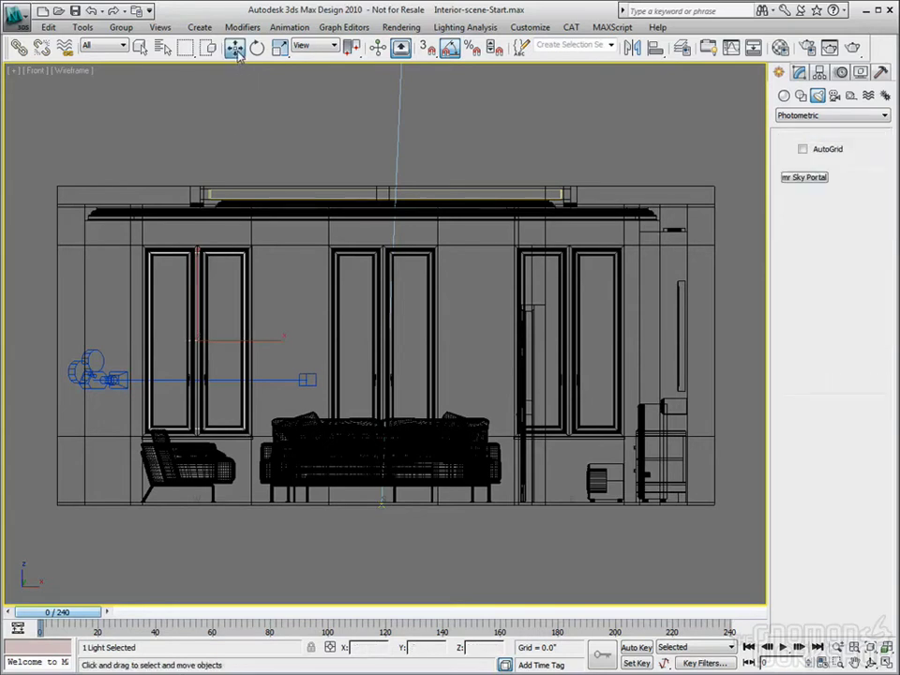
middle_click_drag(230, 341, 239, 339)
scroll(239, 339, "up", 2)
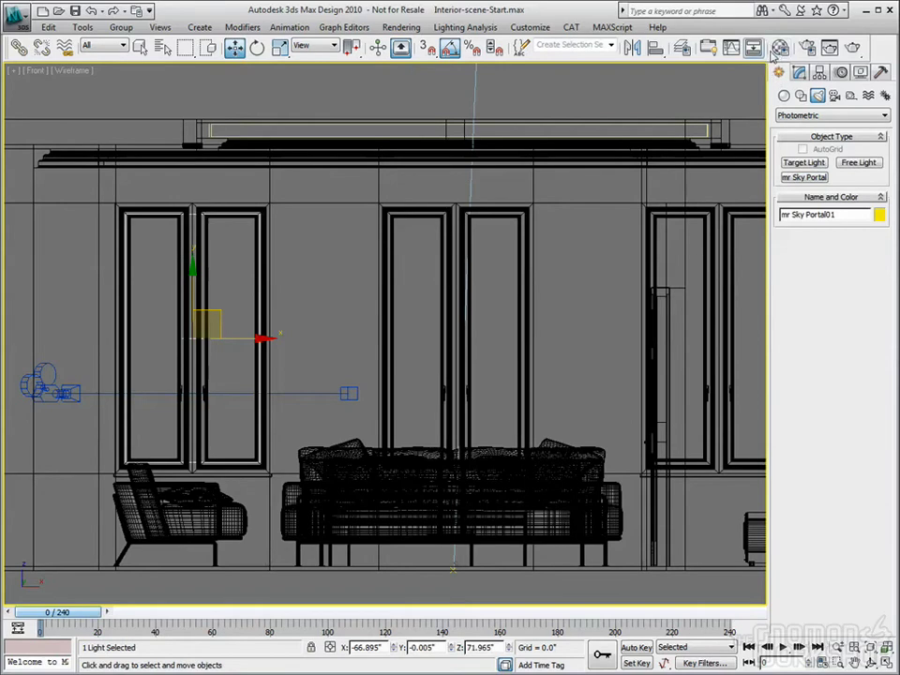
Hide the Furniture layer so the windows are unobstructed
left_click(682, 47)
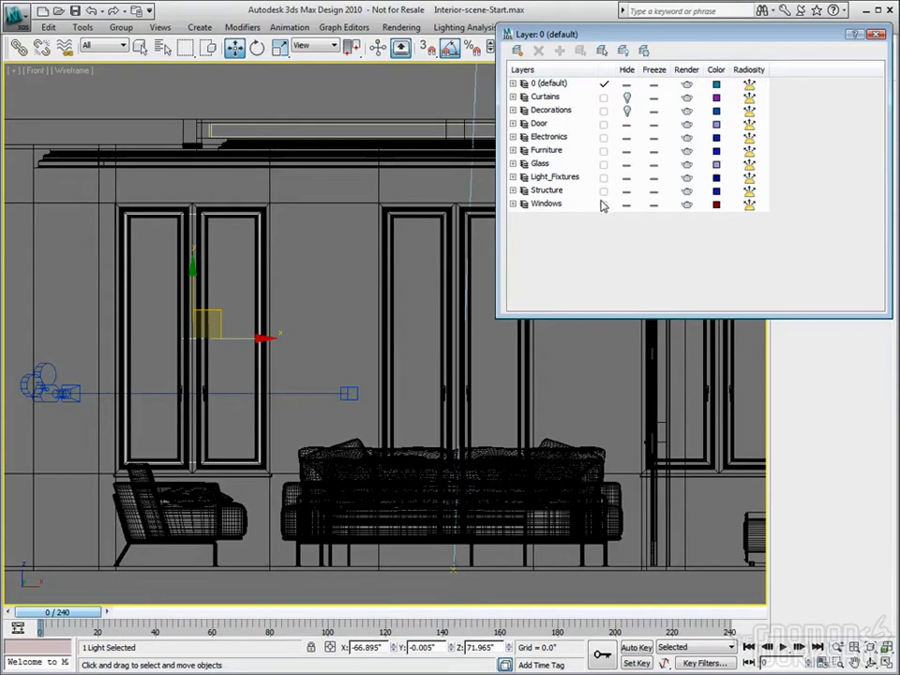
left_click(627, 151)
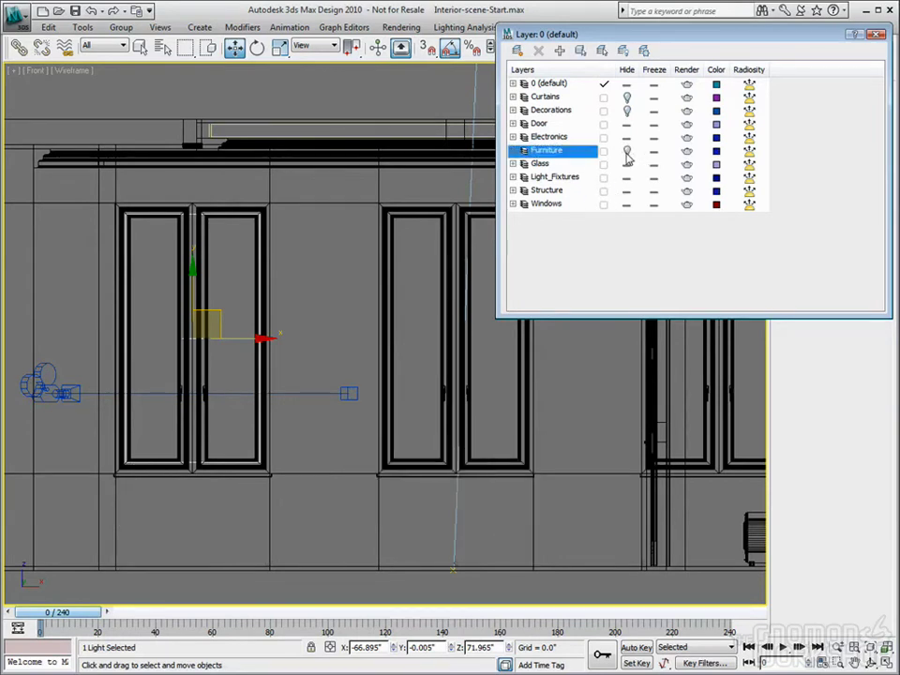
middle_click_drag(519, 304, 406, 287)
scroll(406, 287, "up", 3)
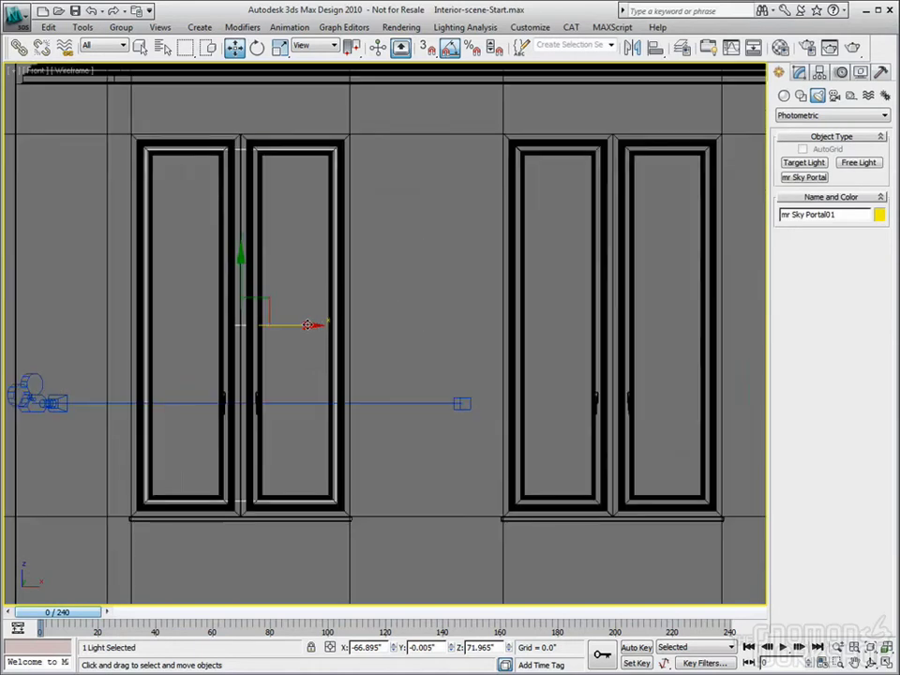
Shift-drag the sky portal along X to make an instance over the middle window
middle_click_drag(311, 326, 379, 344)
scroll(379, 344, "up", 1)
scroll(354, 312, "up", 2)
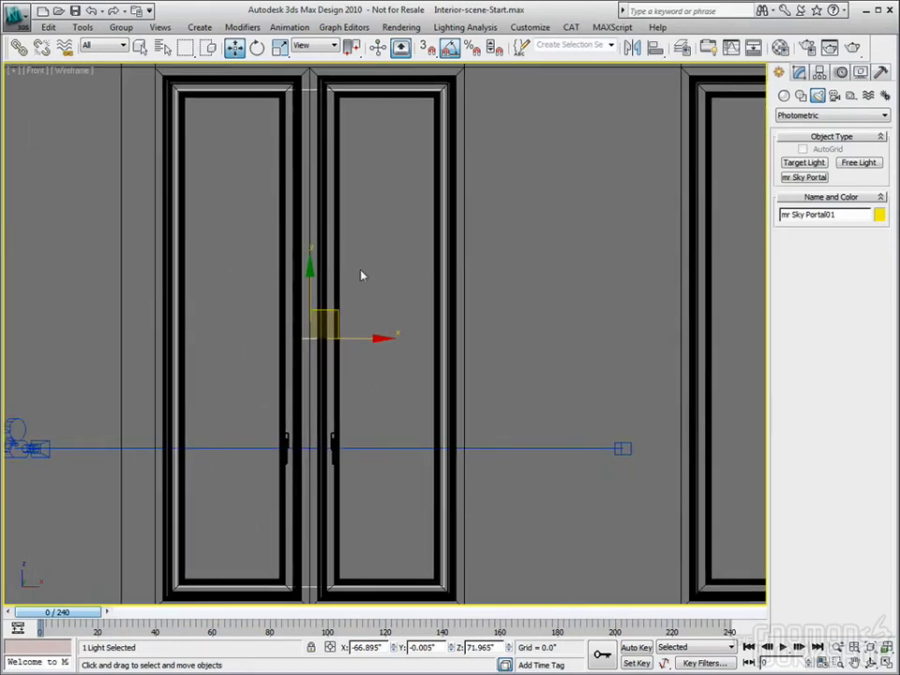
scroll(393, 411, "down", 3)
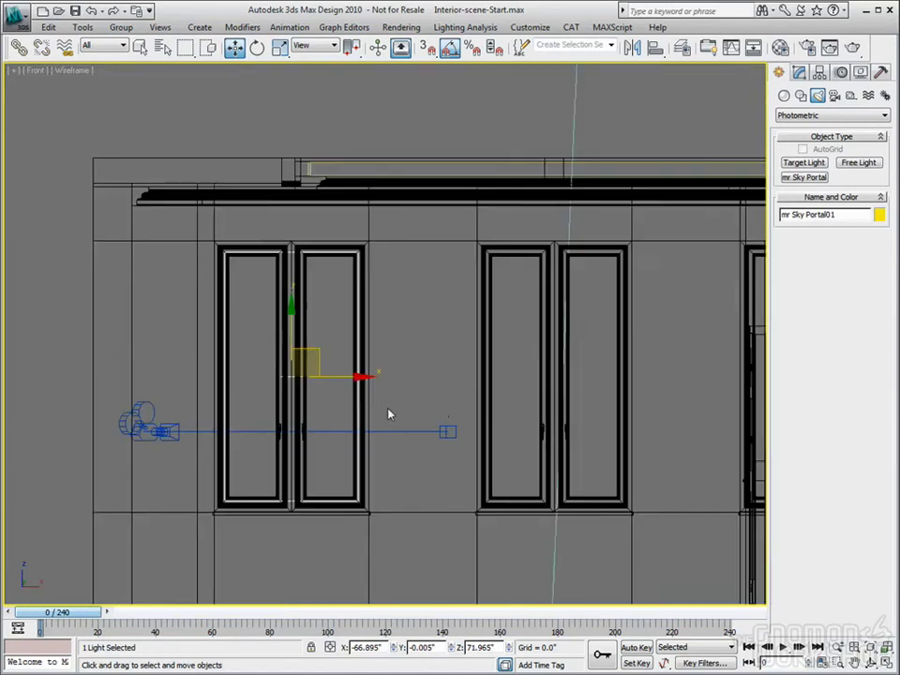
middle_click_drag(389, 413, 300, 408)
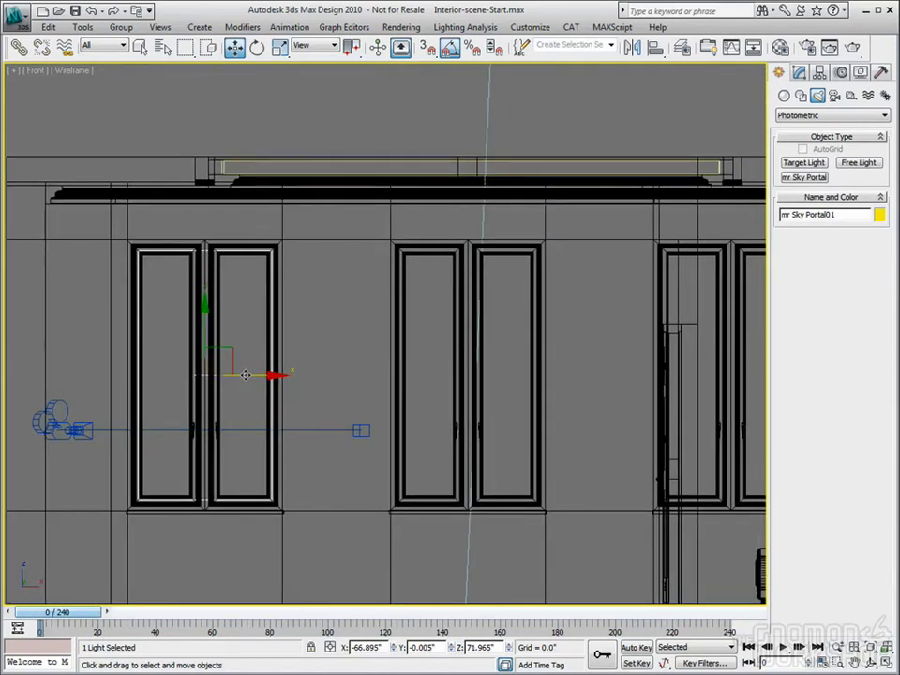
left_click_drag(246, 375, 518, 376, "shift")
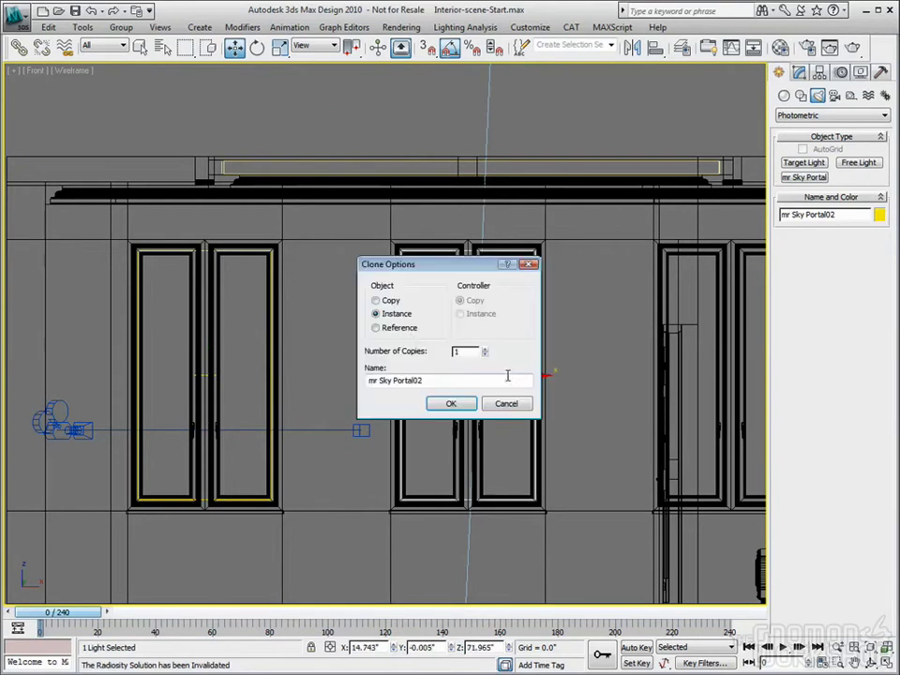
left_click(467, 407)
Instance another sky portal onto the right window and restore the four-viewport layout
middle_click_drag(510, 410, 302, 378)
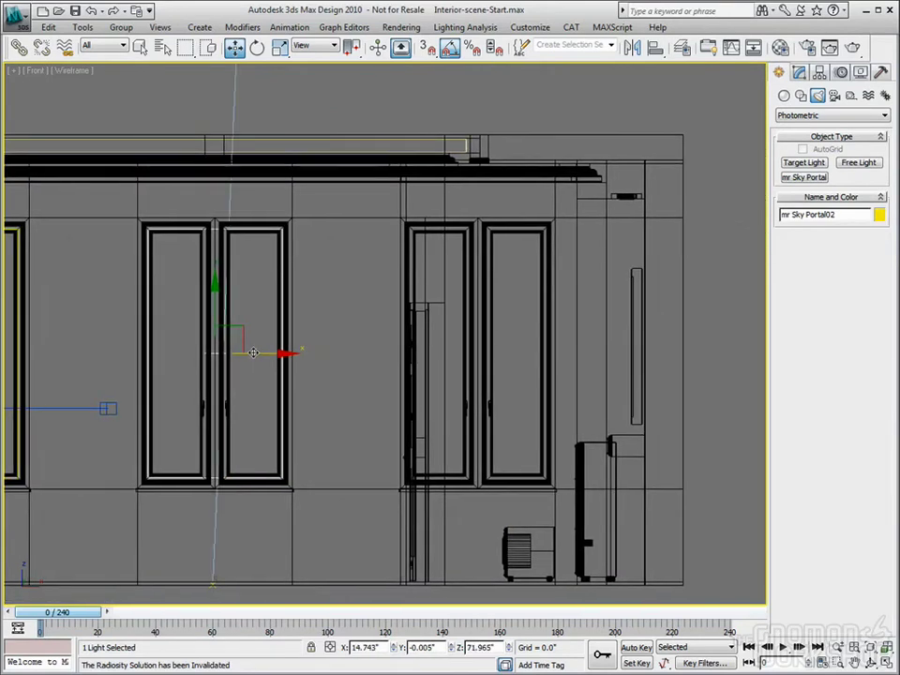
left_click_drag(253, 350, 513, 352, "shift")
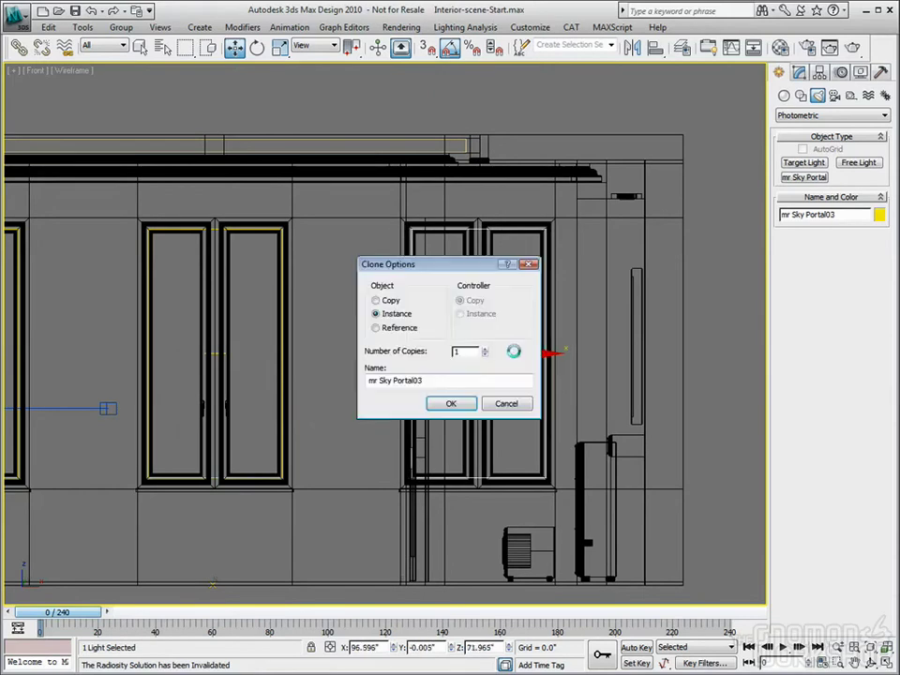
left_click(449, 408)
middle_click_drag(528, 269, 536, 276)
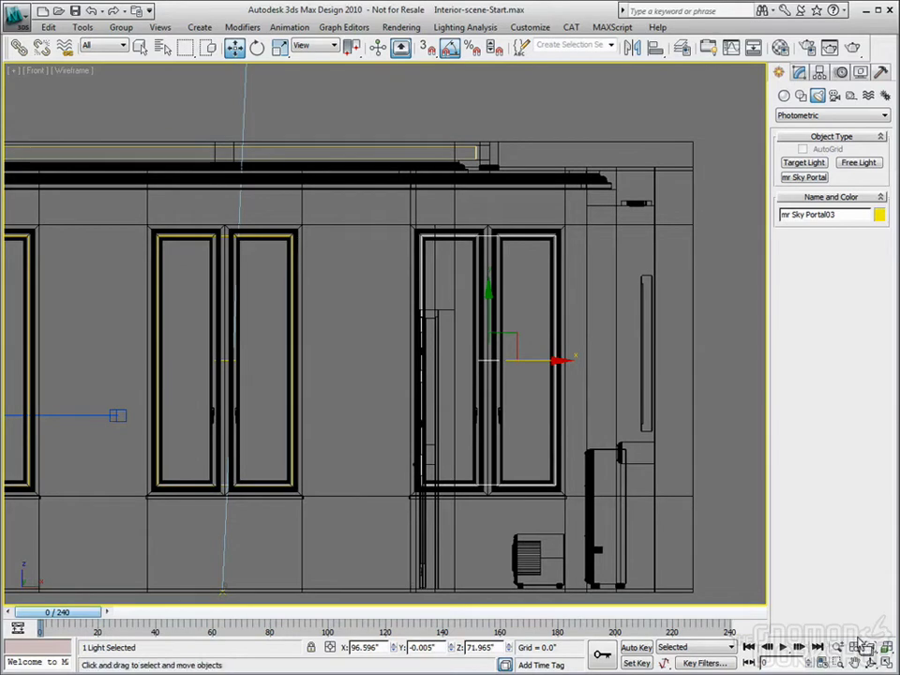
key("alt+w")
scroll(190, 214, "up", 3)
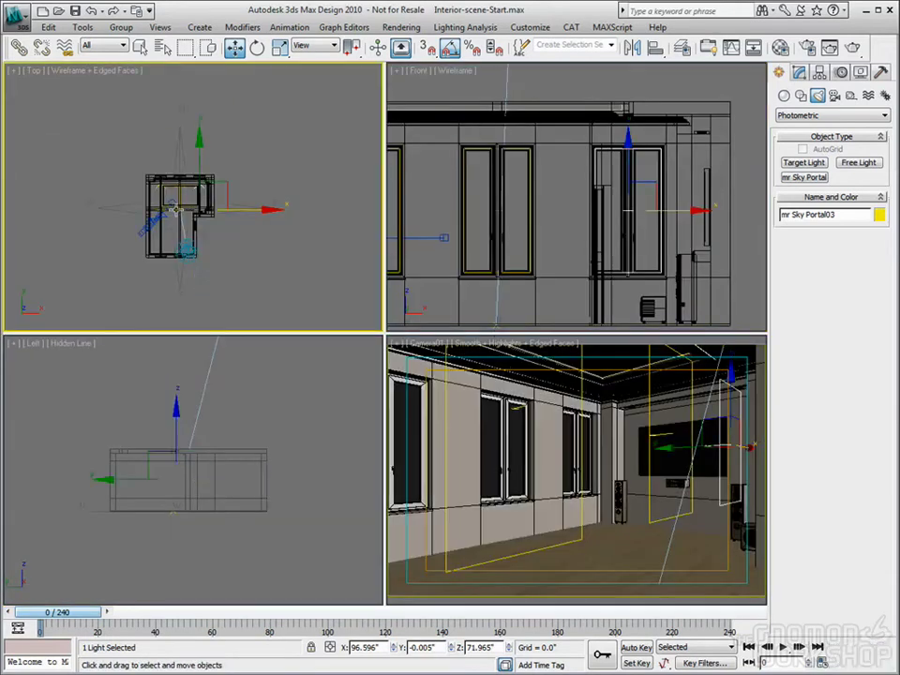
Maximize the Top viewport and set the Selection Filter to Lights
key("alt+w")
scroll(392, 368, "up", 3)
left_click(339, 347)
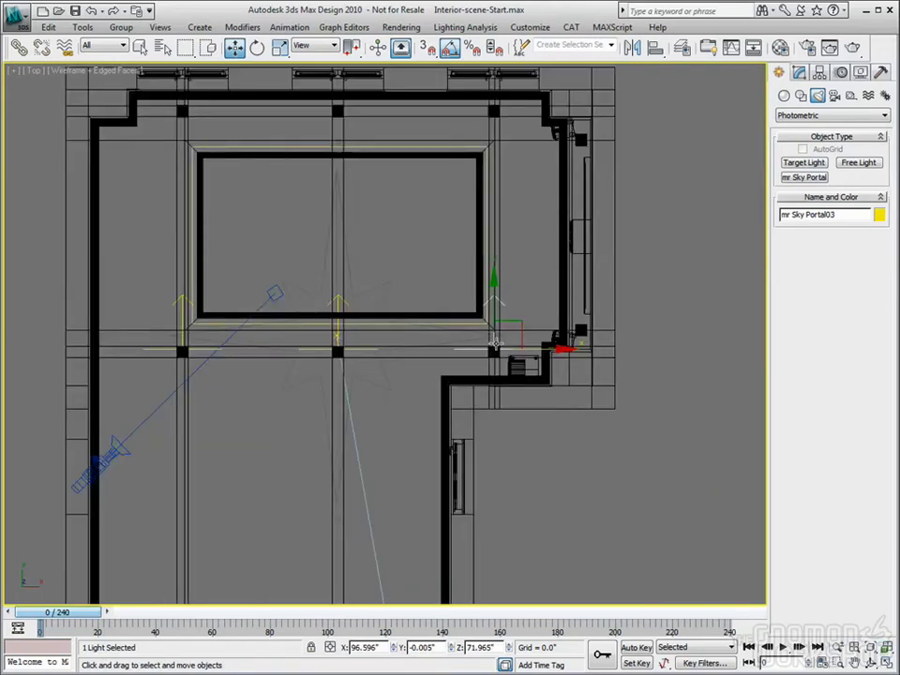
middle_click_drag(375, 295, 360, 325)
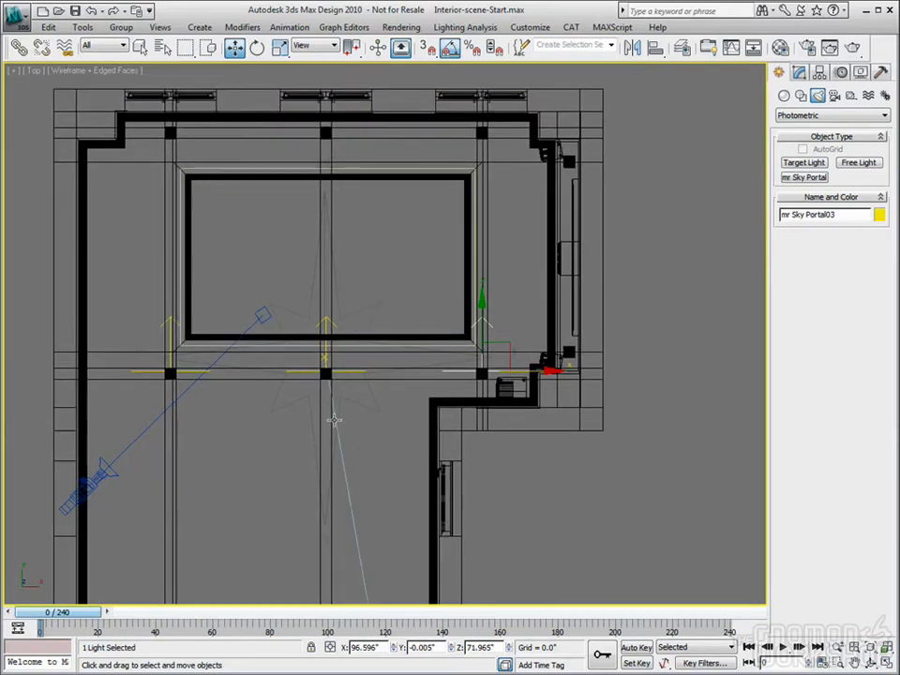
middle_click_drag(296, 310, 299, 328)
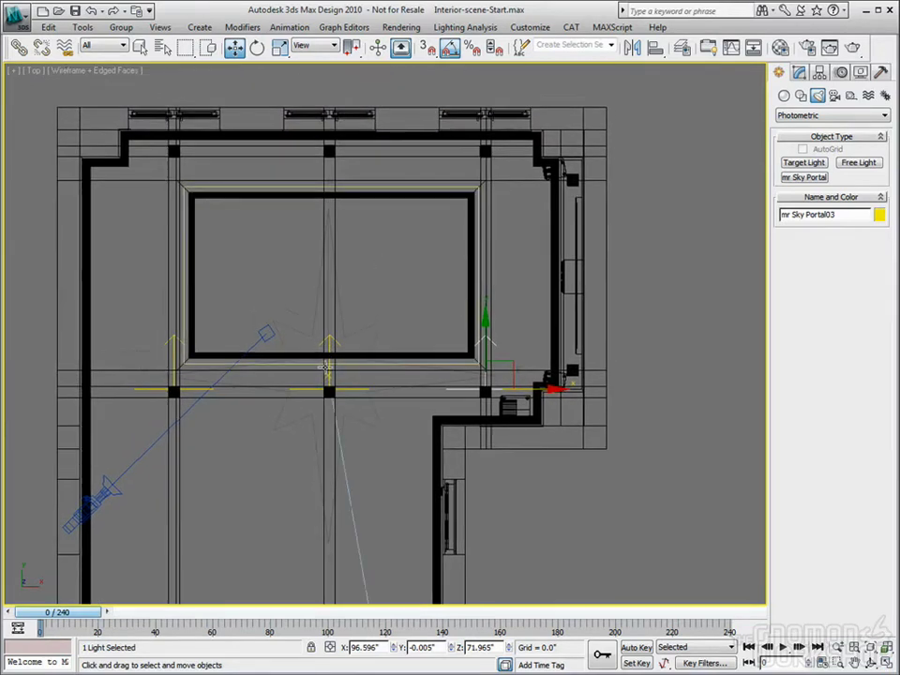
left_click(103, 45)
left_click(94, 84)
Marquee-select the three sky portals and move them along Y onto the window line
left_click(114, 330)
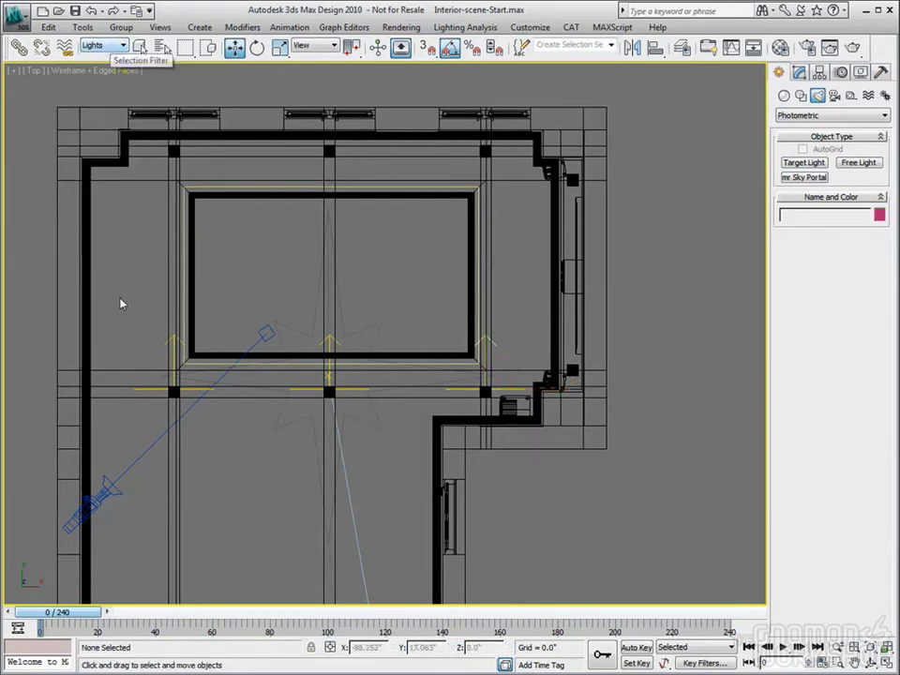
left_click_drag(116, 332, 657, 481)
middle_click_drag(427, 412, 436, 476)
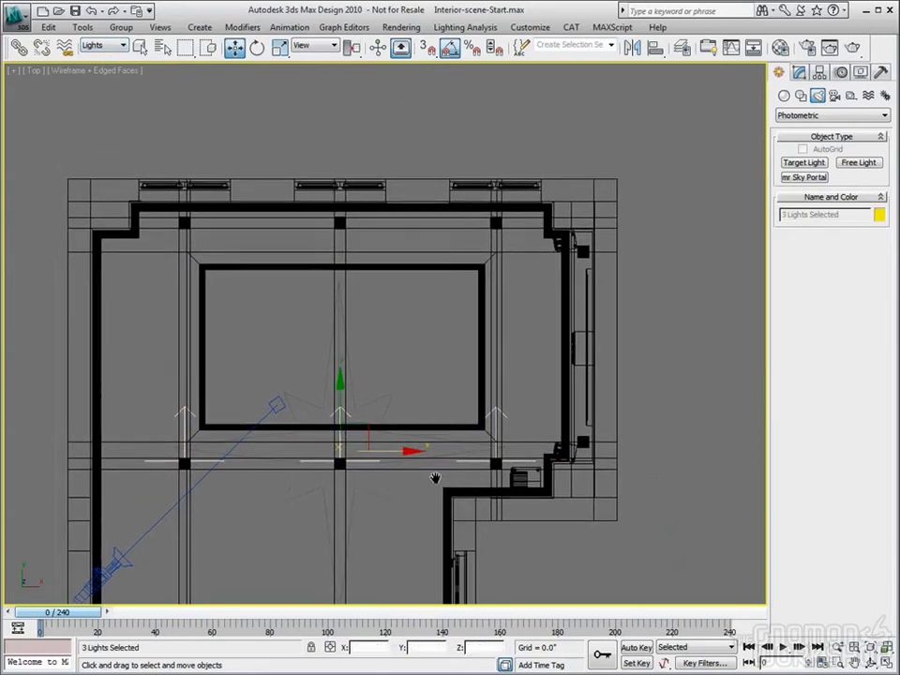
left_click_drag(358, 415, 346, 191)
scroll(345, 191, "up", 10)
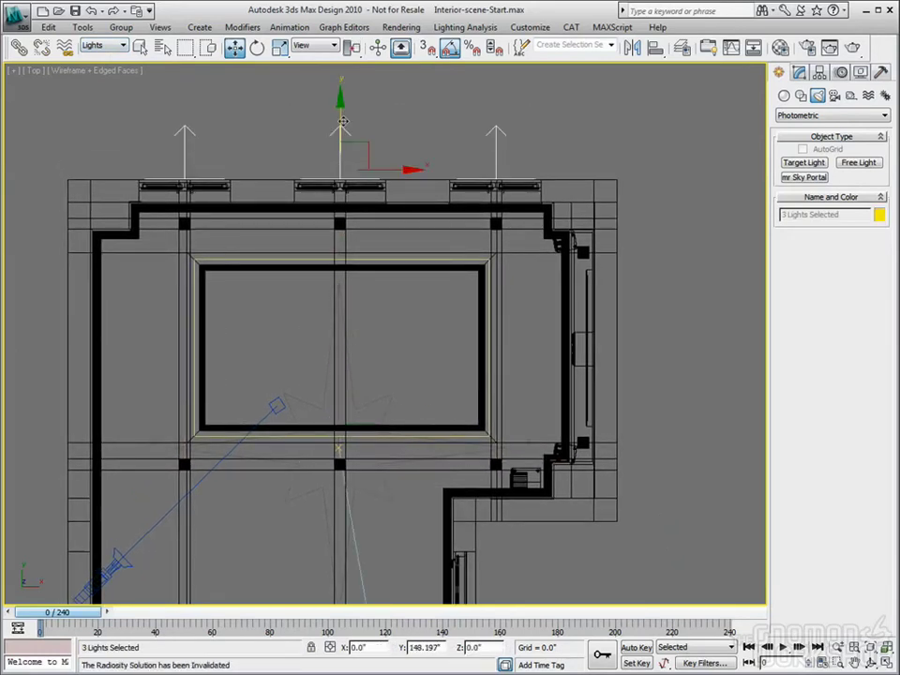
left_click_drag(299, 145, 305, 166)
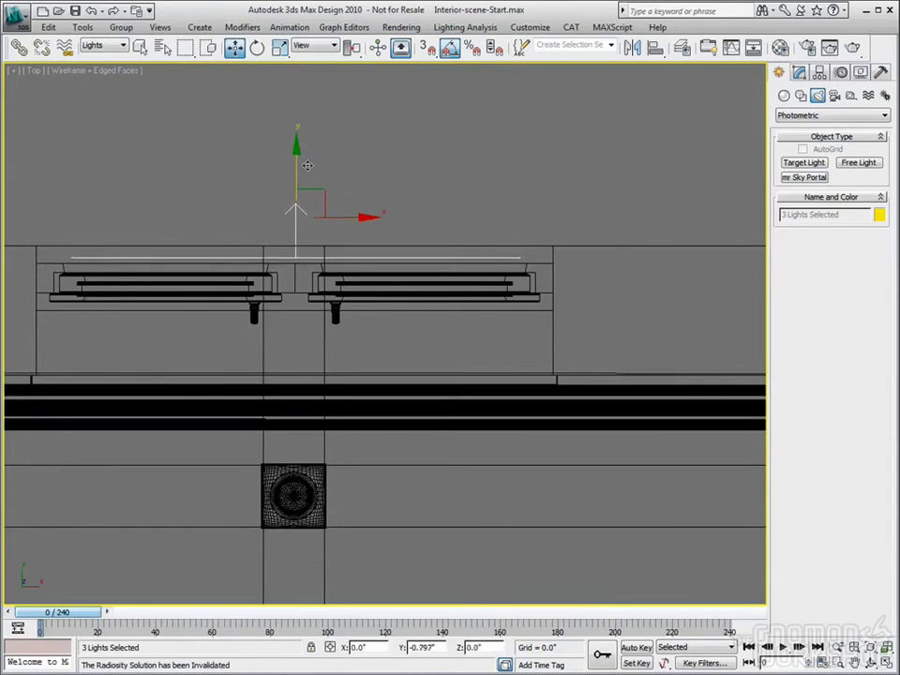
scroll(309, 169, "down", 5)
left_click(207, 199)
middle_click_drag(207, 198, 257, 199)
left_click(81, 213)
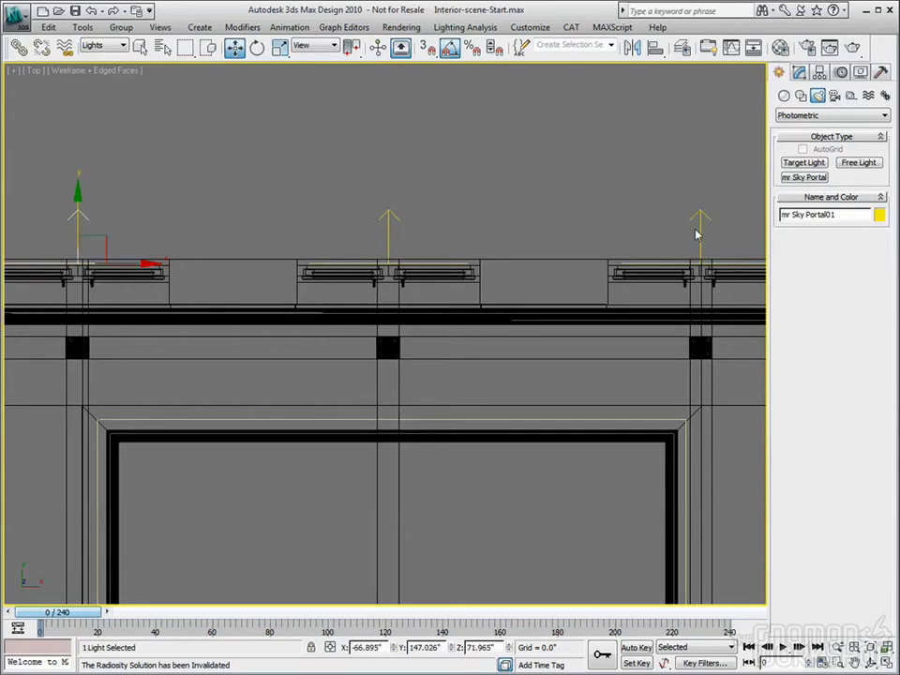
Leave Flip Light Flux Direction checked on mr Sky Portal01 so daylight points into the room
left_click(799, 73)
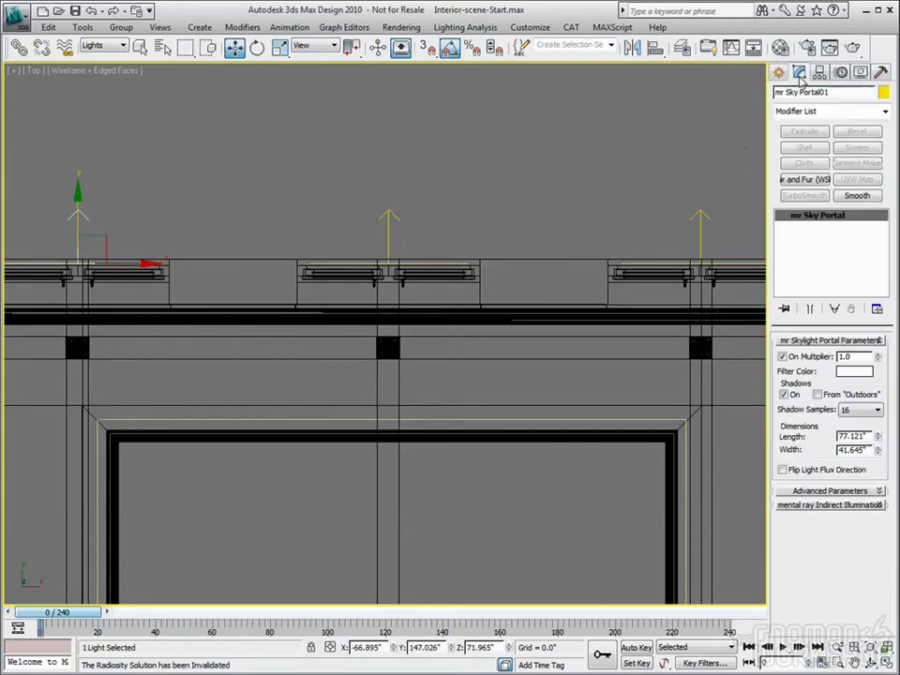
left_click(784, 469)
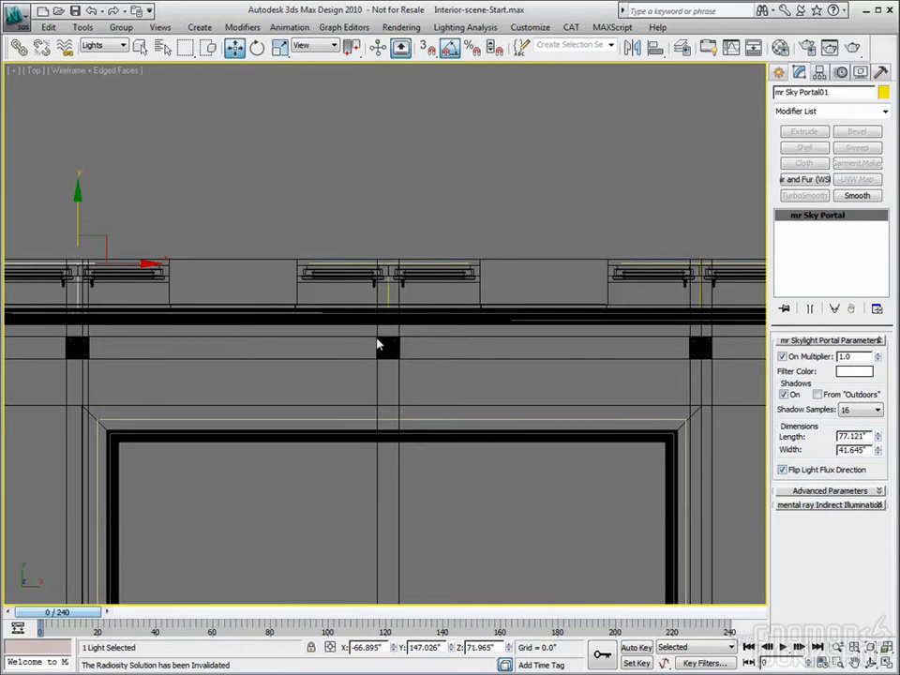
scroll(272, 268, "down", 4)
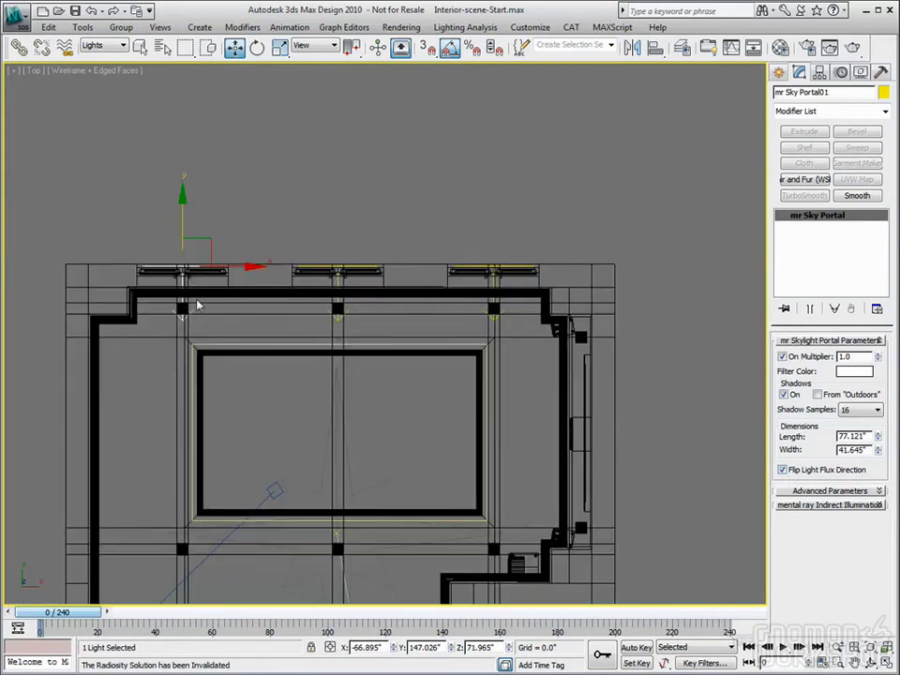
left_click(784, 470)
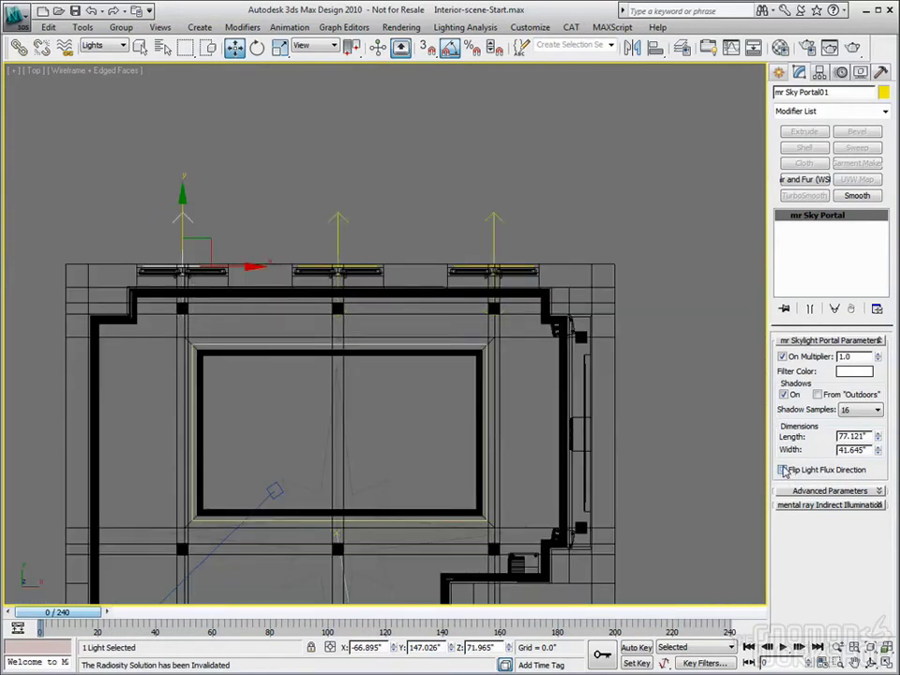
left_click(784, 470)
middle_click_drag(298, 257, 340, 181)
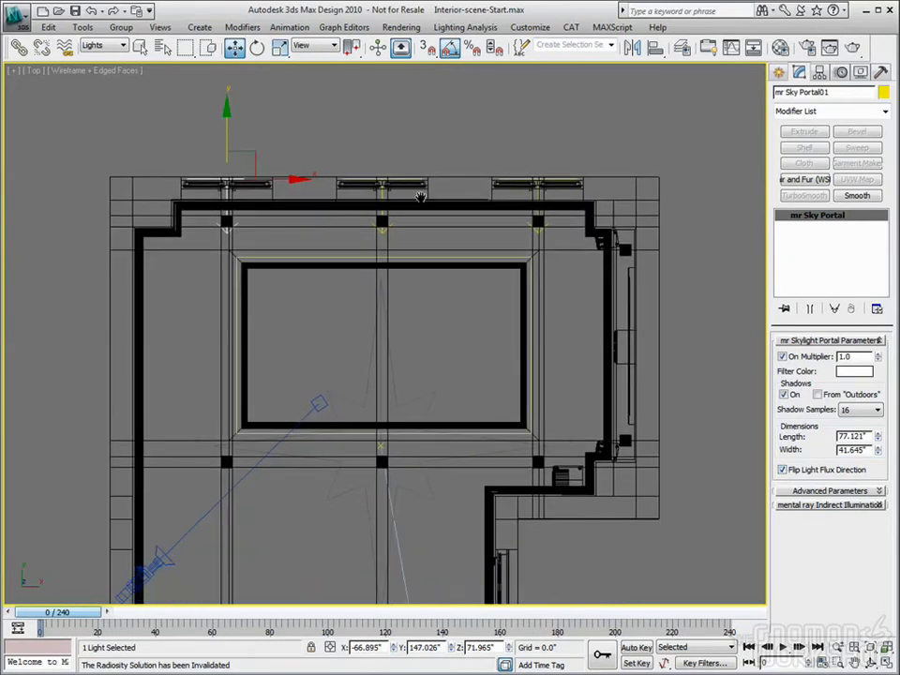
scroll(421, 197, "down", 2)
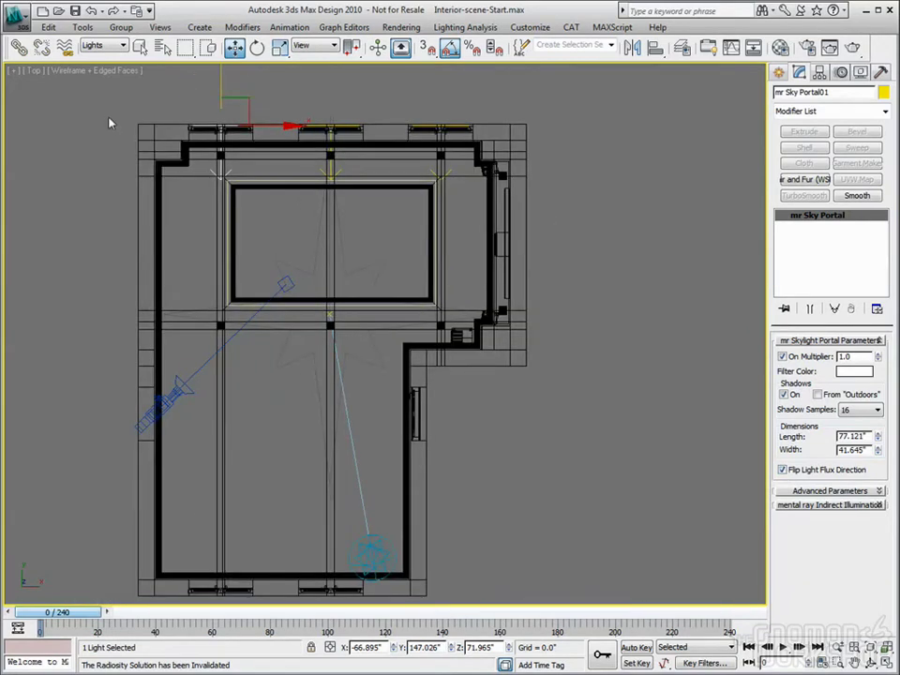
scroll(225, 412, "up", 1)
scroll(250, 360, "down", 1)
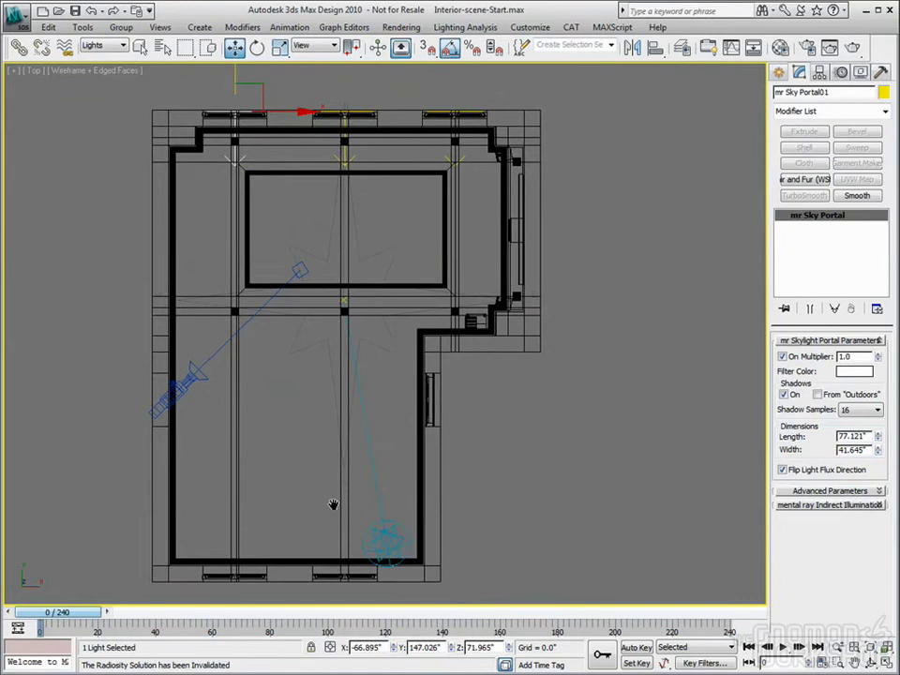
left_click_drag(152, 94, 378, 141)
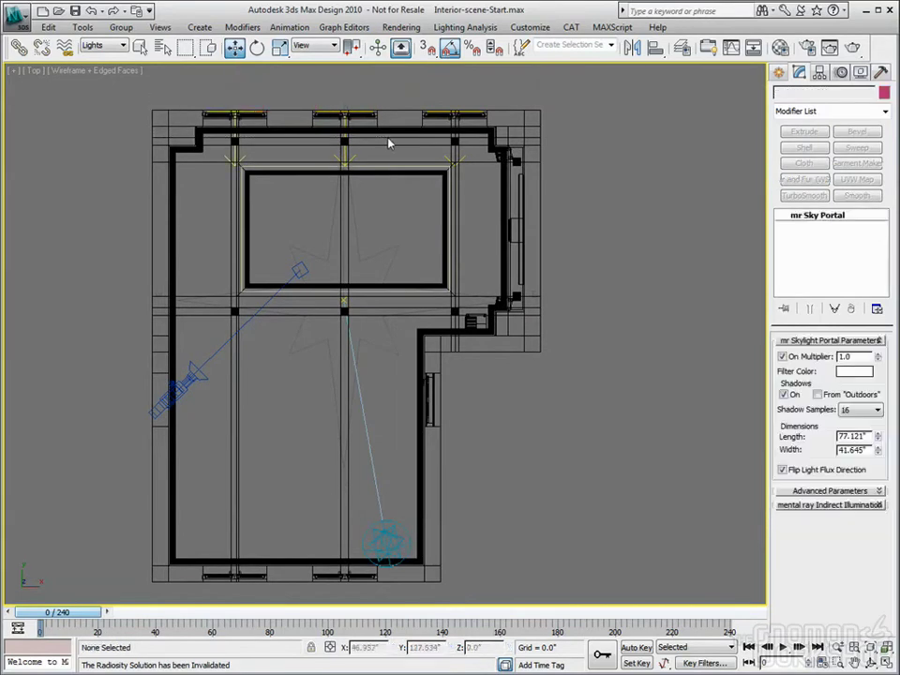
Shift-drag copies of the two top portals along Y onto the bottom wall's windows
middle_click_drag(293, 185, 306, 210)
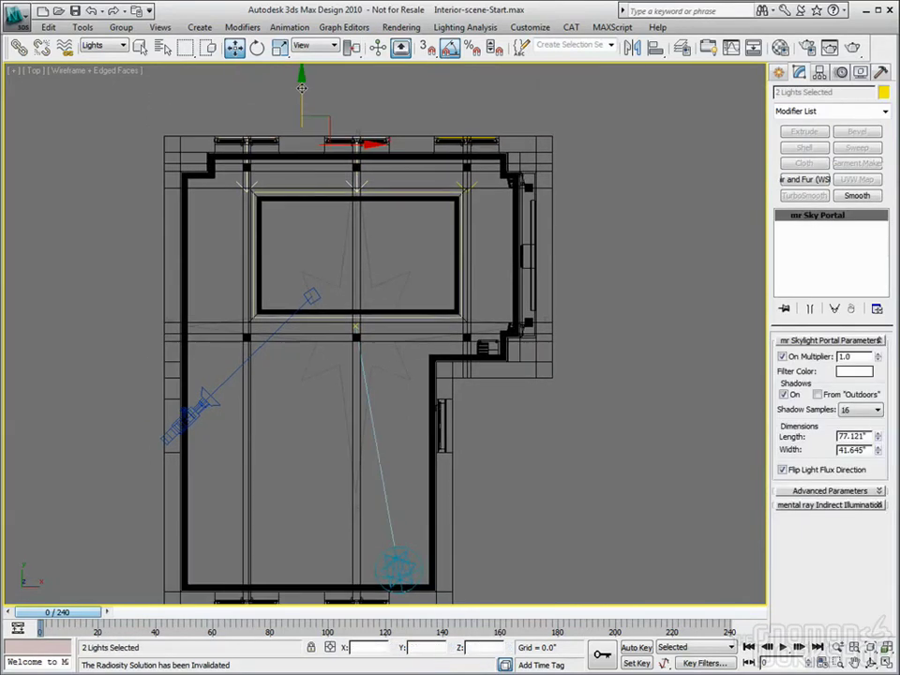
left_click_drag(301, 88, 313, 433)
left_click(449, 402)
middle_click_drag(392, 422, 400, 346)
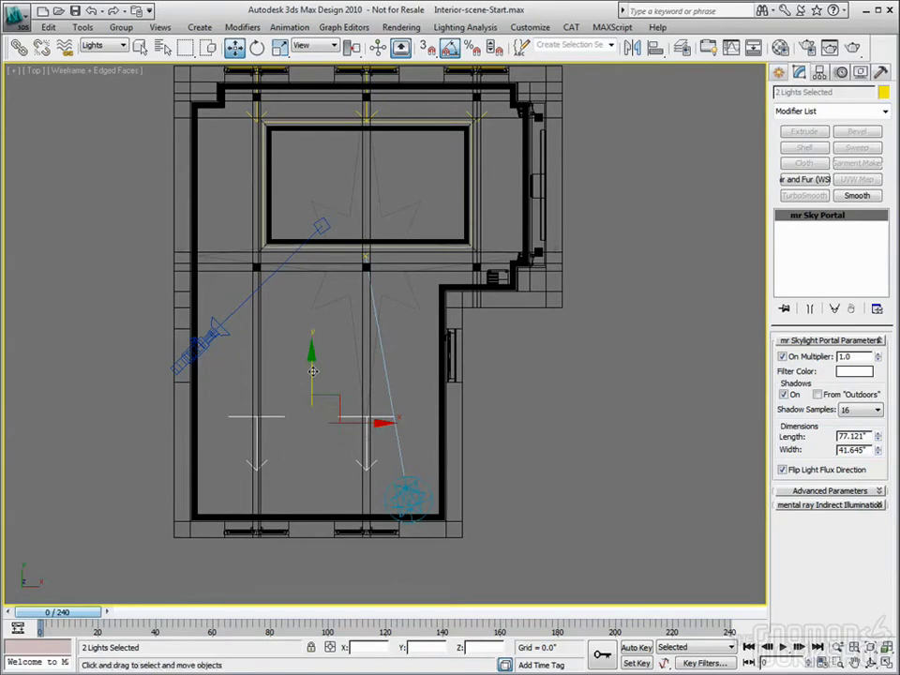
left_click_drag(312, 369, 340, 487)
scroll(342, 489, "up", 4)
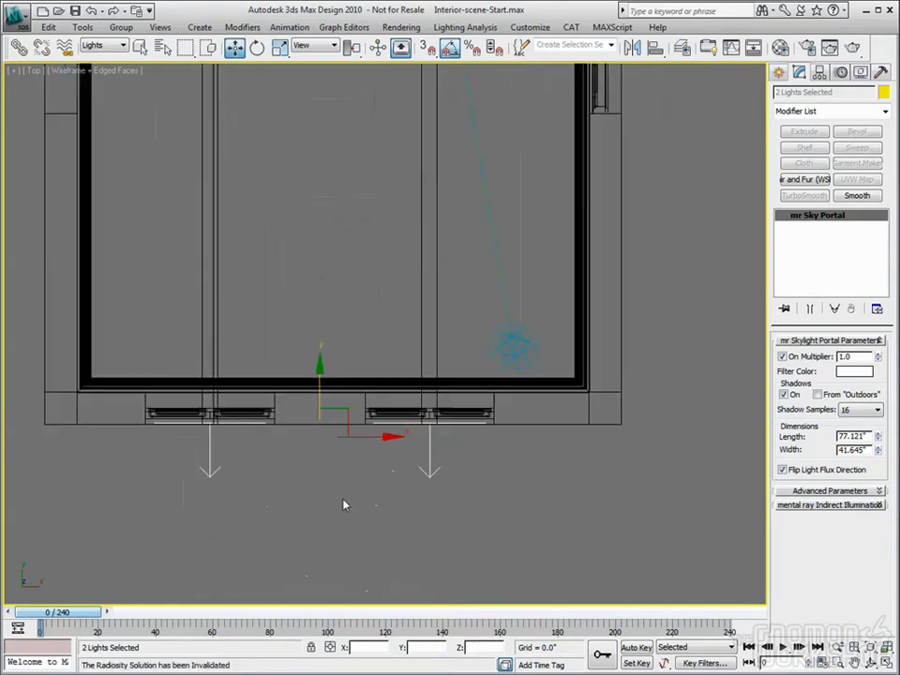
scroll(344, 505, "up", 3)
left_click_drag(305, 358, 308, 345)
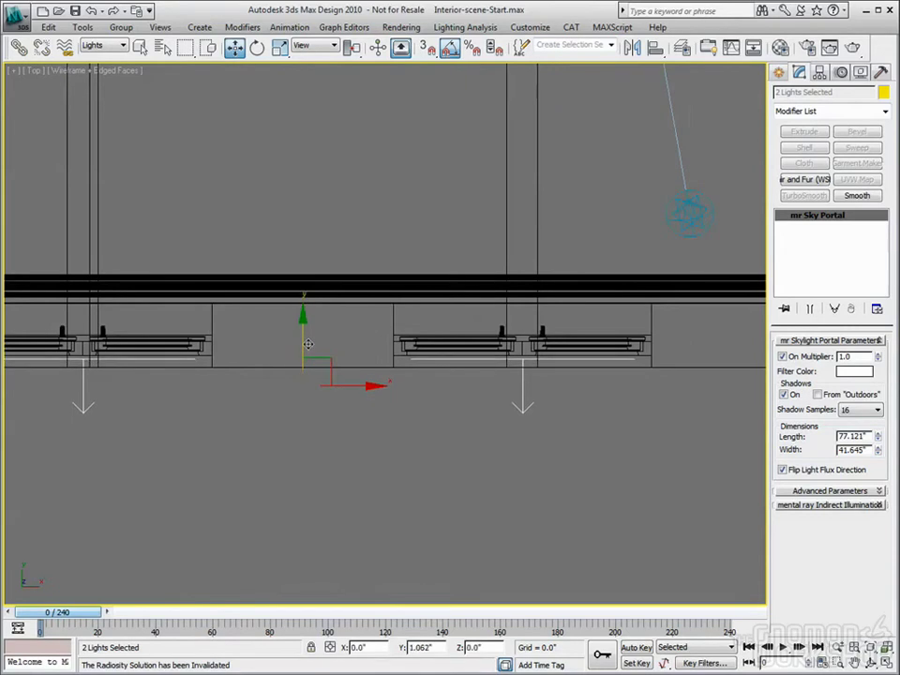
scroll(298, 422, "down", 8)
Test Flip Light Flux on a bottom-wall portal, then select both bottom-wall portals
left_click(274, 489)
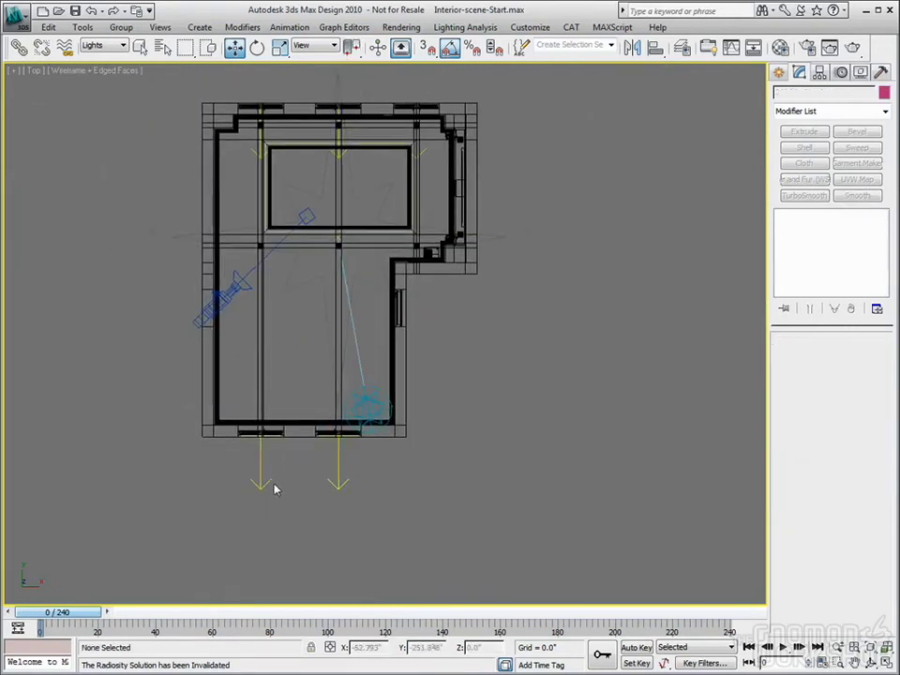
left_click(262, 480)
left_click(783, 470)
left_click(784, 470)
middle_click_drag(296, 101, 304, 169)
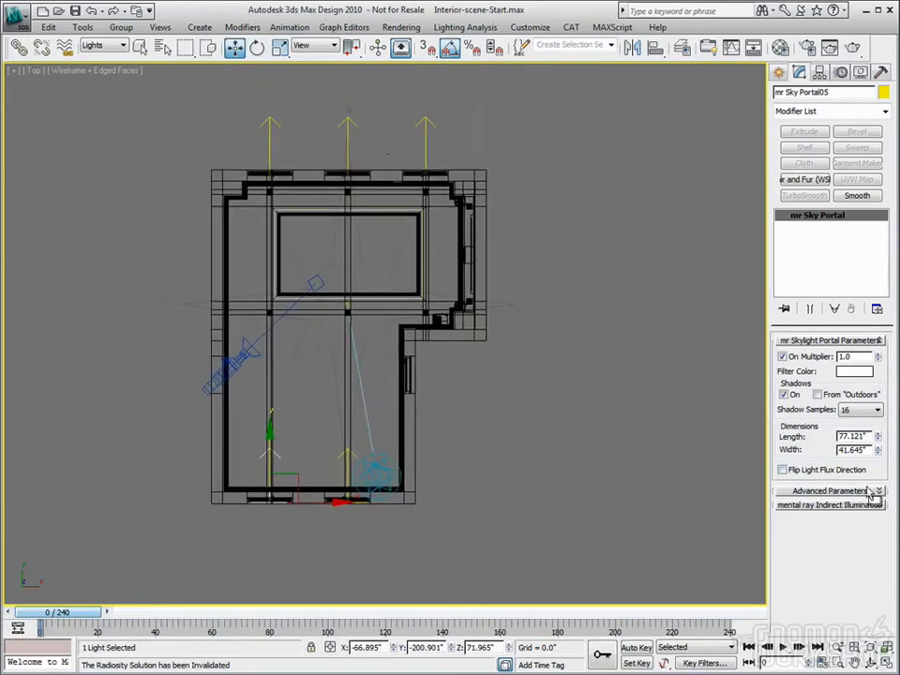
left_click(783, 470)
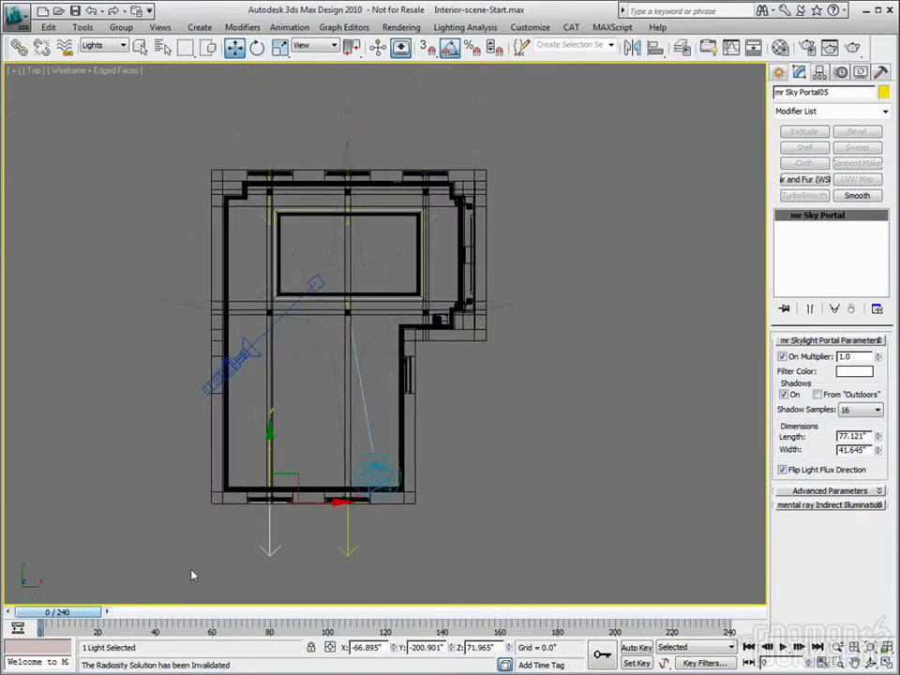
left_click_drag(508, 484, 366, 451)
left_click(441, 520)
middle_click_drag(441, 519, 471, 461)
scroll(451, 526, "up", 4)
left_click(418, 402)
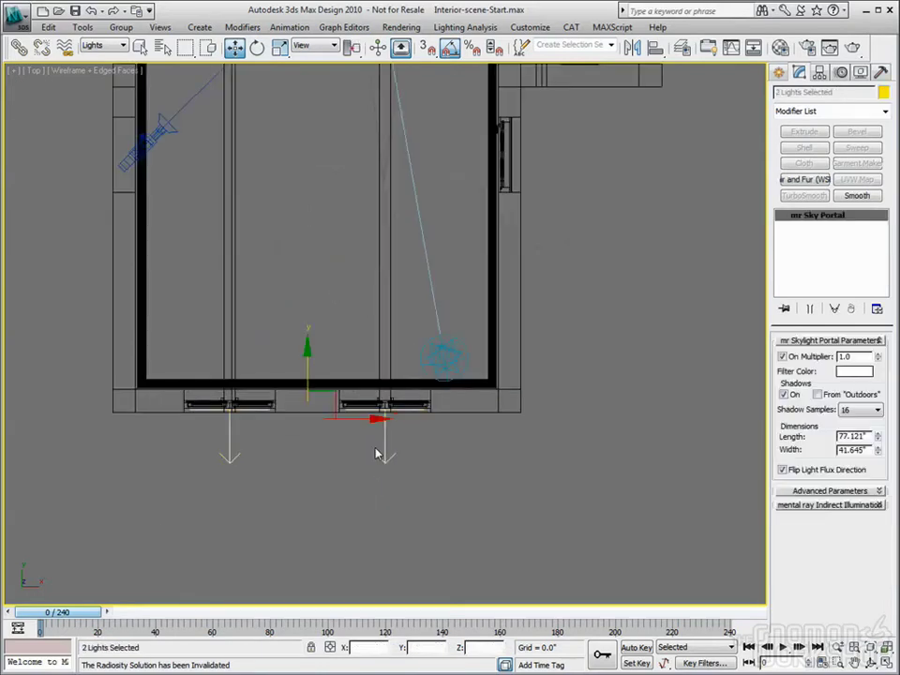
left_click(83, 26)
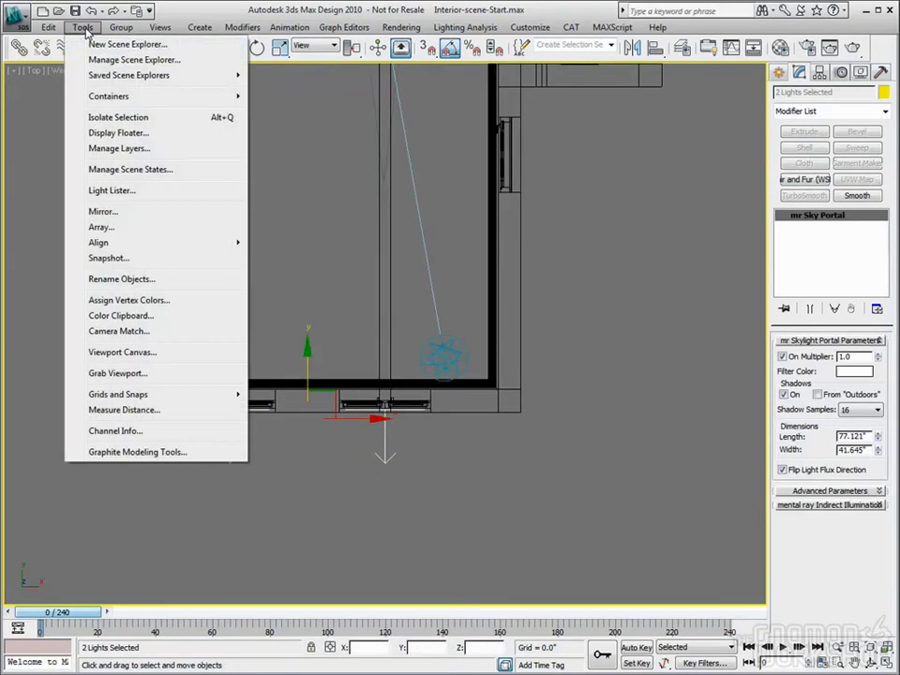
Mirror the two bottom-wall portals on the X axis with No Clone, then fit the plan
left_click(122, 212)
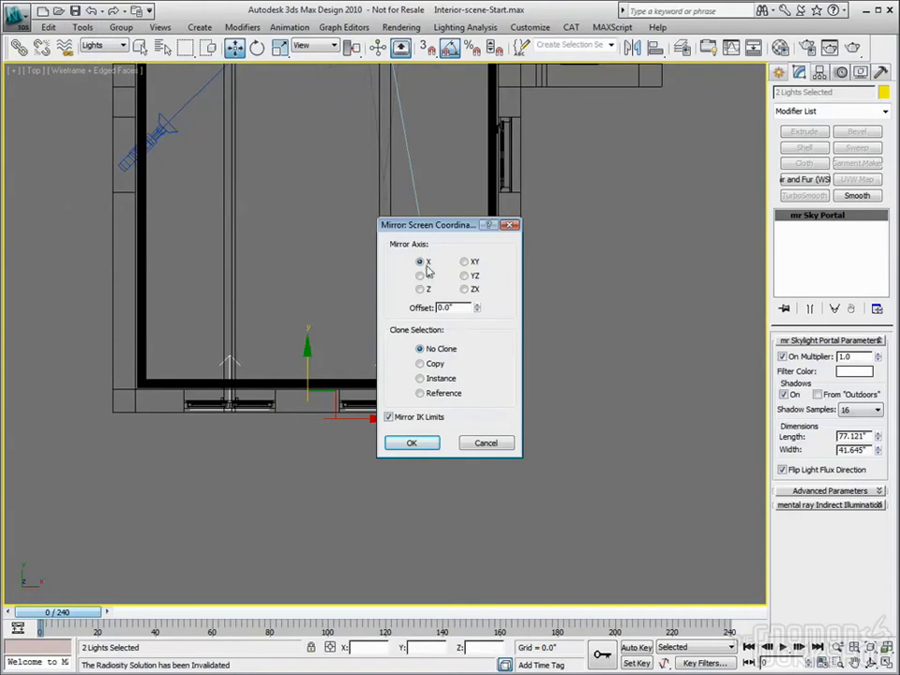
left_click(411, 443)
scroll(368, 446, "up", 2)
middle_click_drag(341, 464, 328, 523)
scroll(263, 344, "down", 3)
middle_click_drag(257, 336, 344, 438)
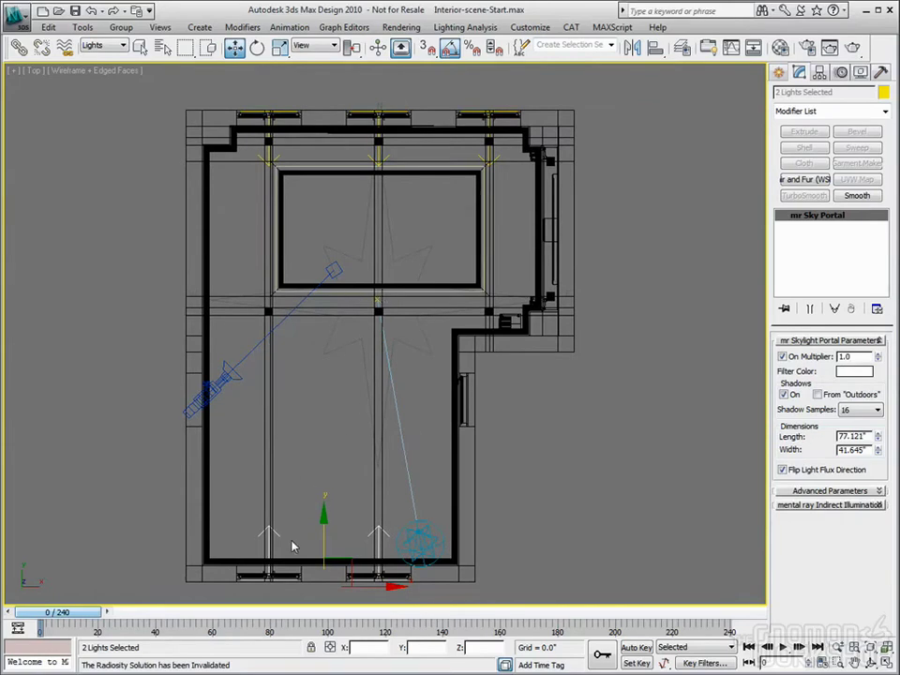
left_click(269, 114)
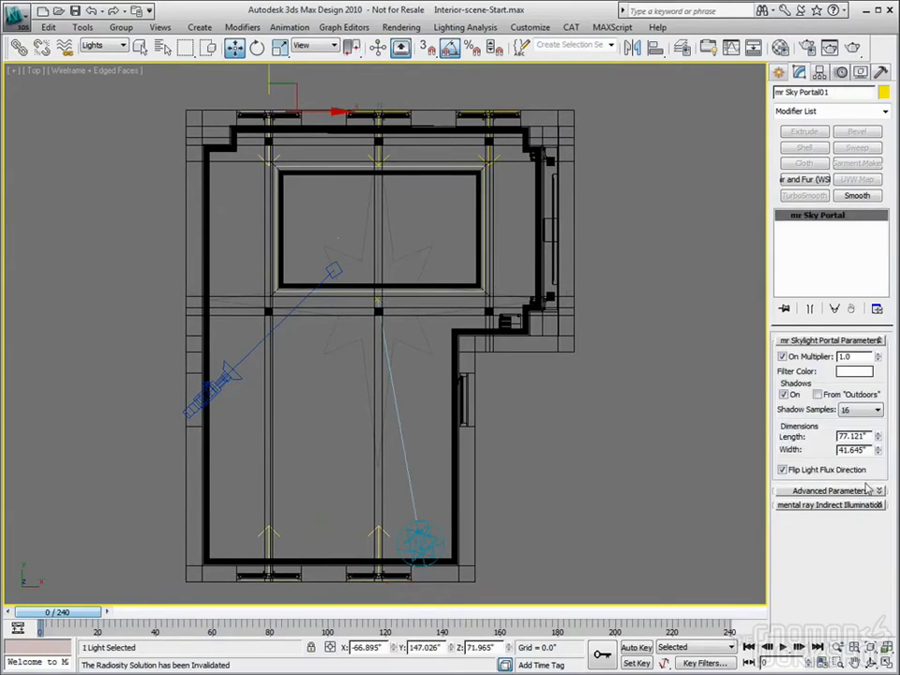
Toggle Flip Light Flux Direction on mr Sky Portal01 off and back on
left_click(788, 470)
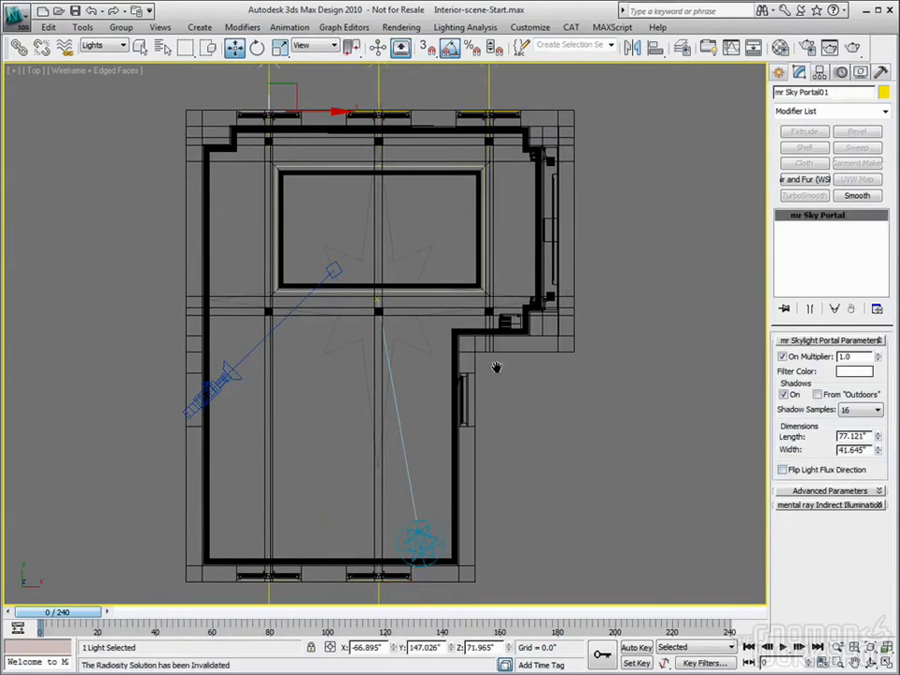
scroll(501, 357, "down", 2)
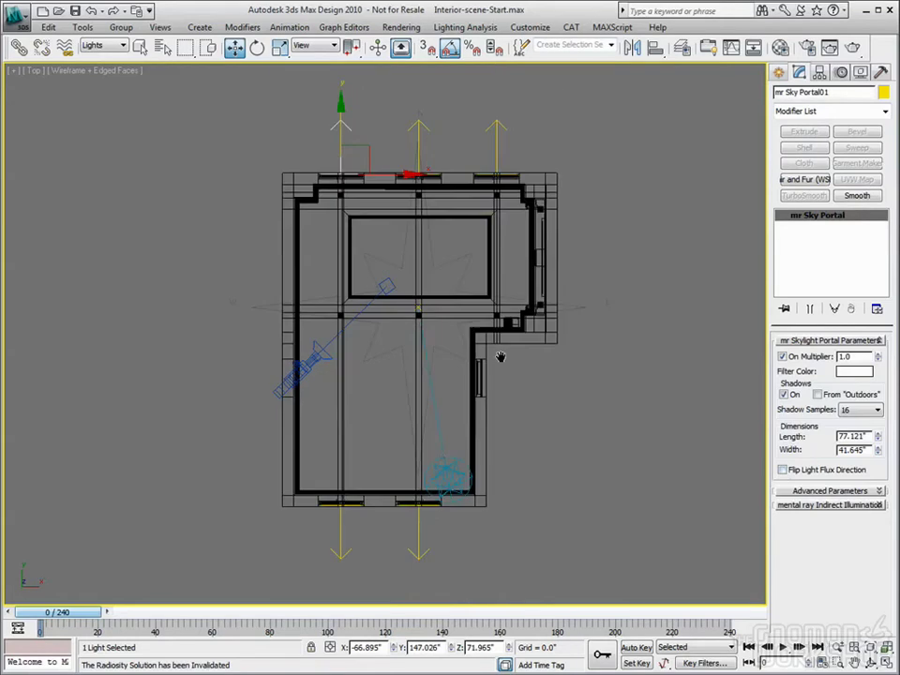
left_click(784, 470)
scroll(647, 412, "up", 3)
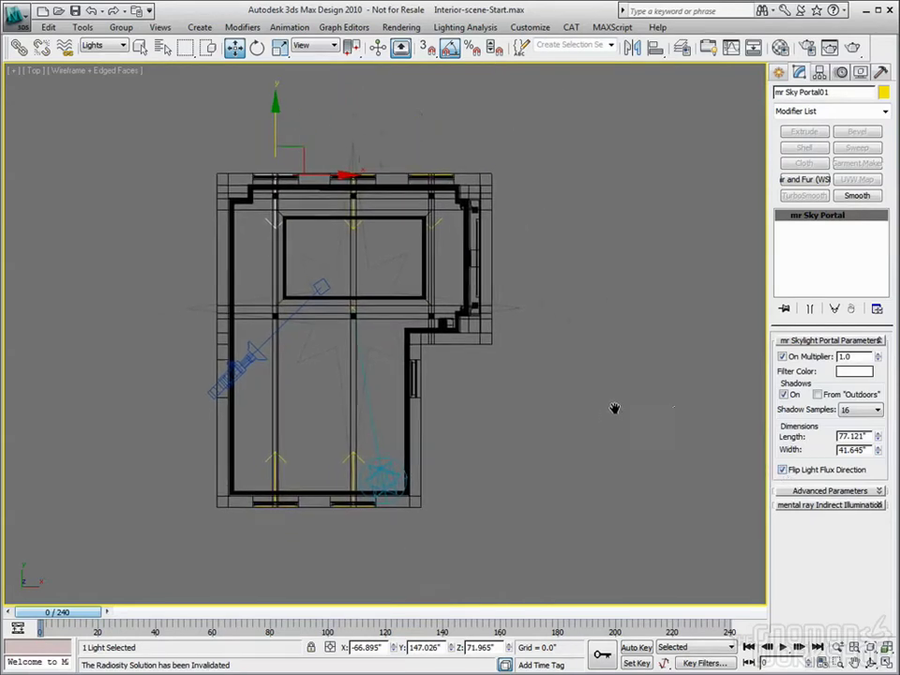
middle_click_drag(542, 413, 601, 428)
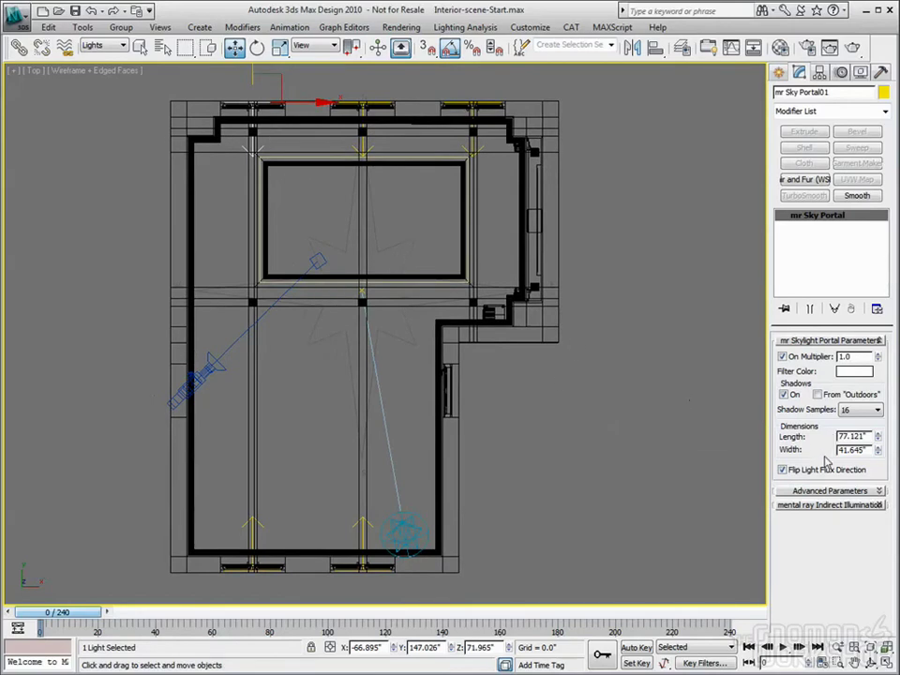
Review Advanced Parameters, check Daylight01 and mr Sky Portal05, then maximize the camera view
left_click(867, 491)
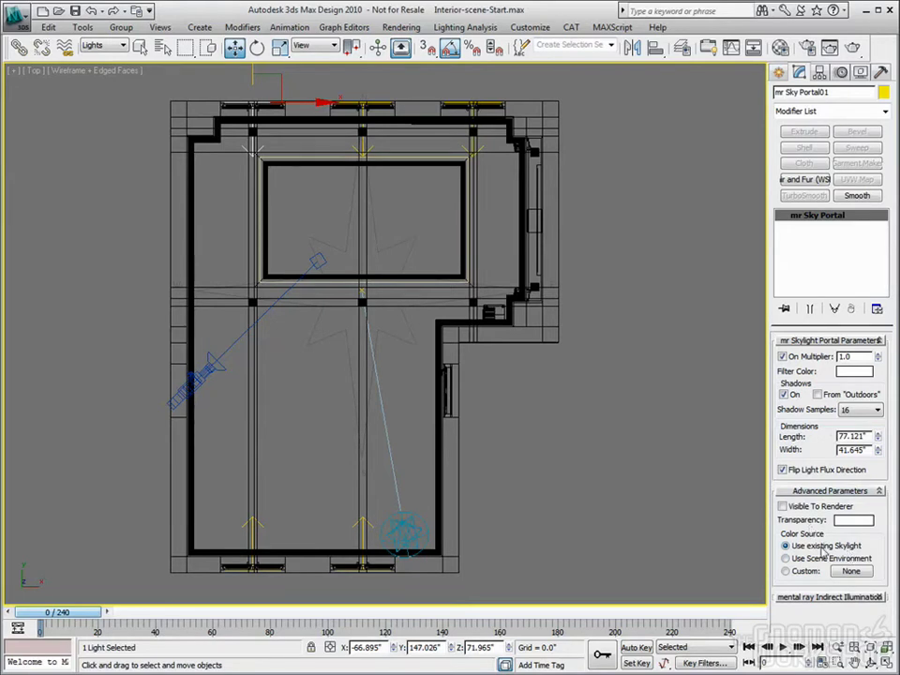
left_click(403, 531)
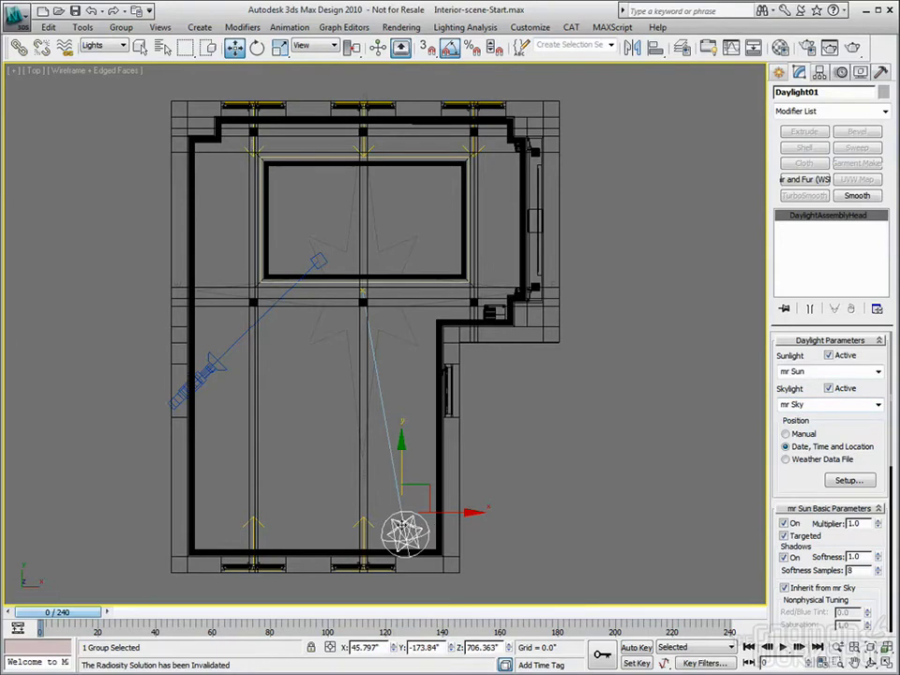
left_click(409, 522)
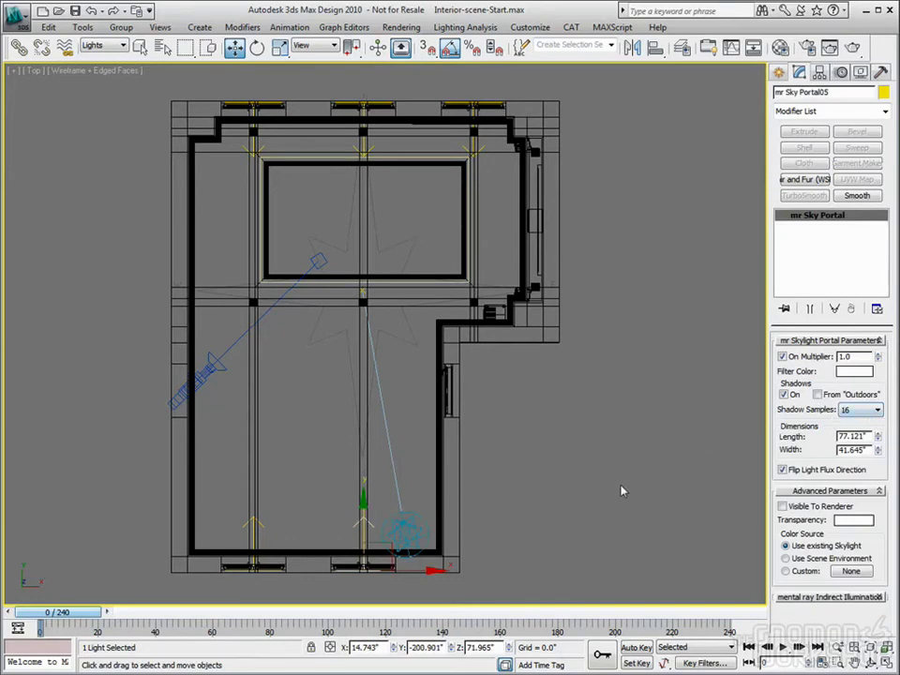
middle_click_drag(557, 428, 561, 429)
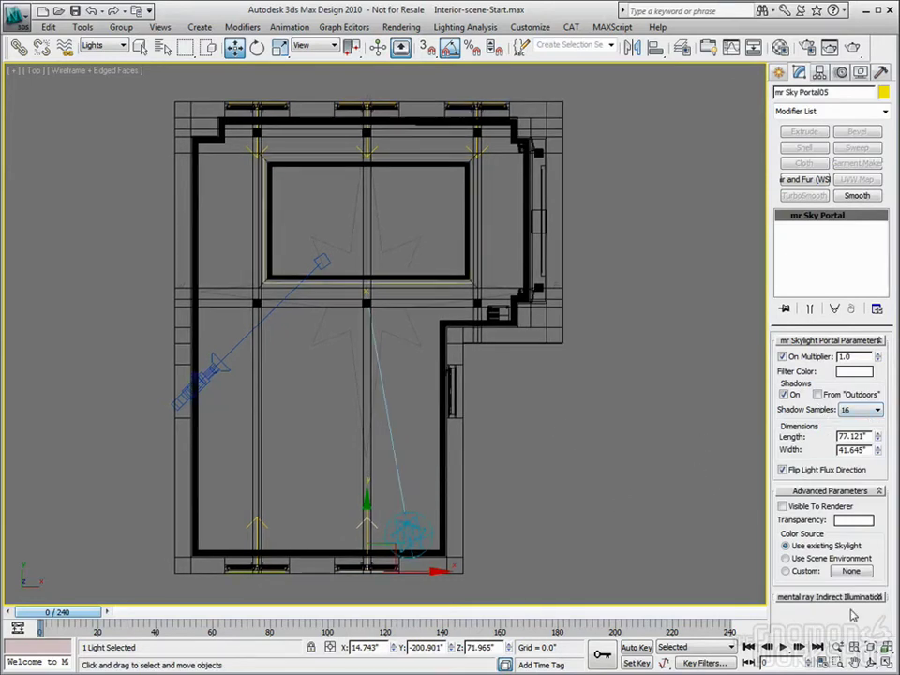
left_click(887, 662)
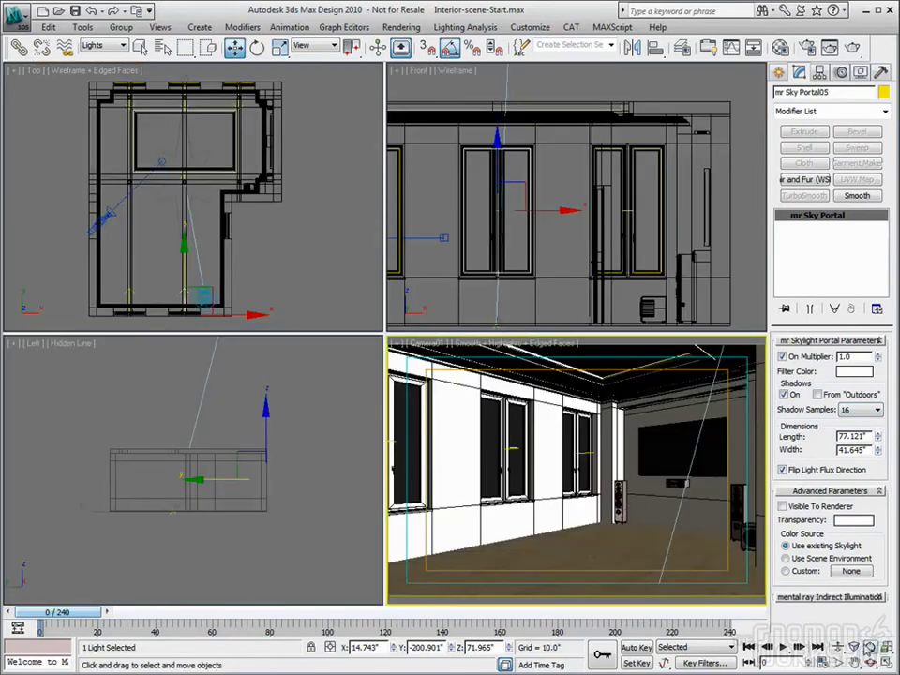
key("alt+w")
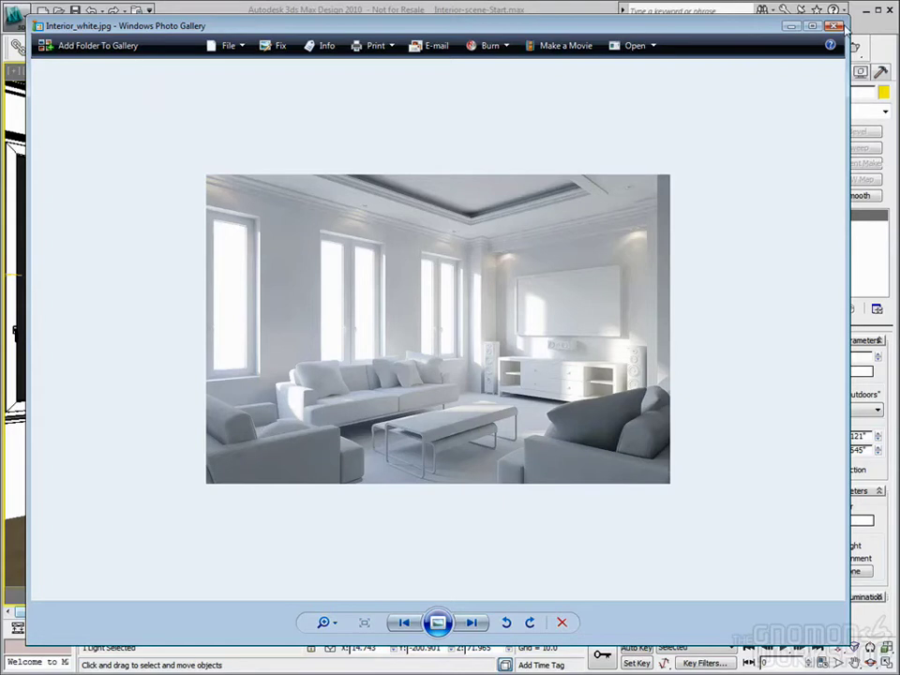
Close the Interior_white.jpg reference render with Alt+F4
key("alt+F4")
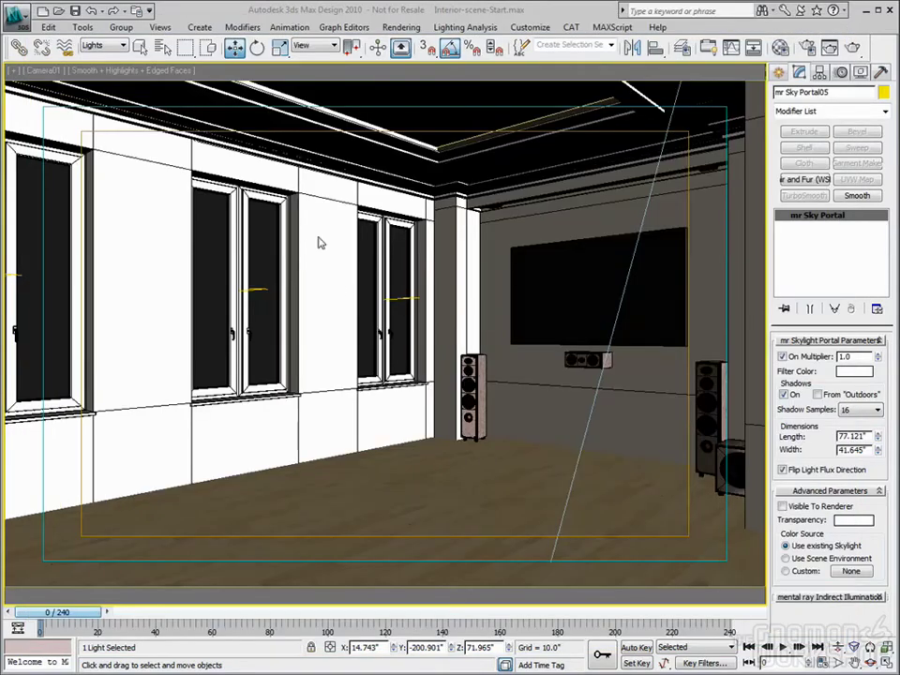
In Render Setup's Processing tab, enable the Material Override option
left_click(806, 49)
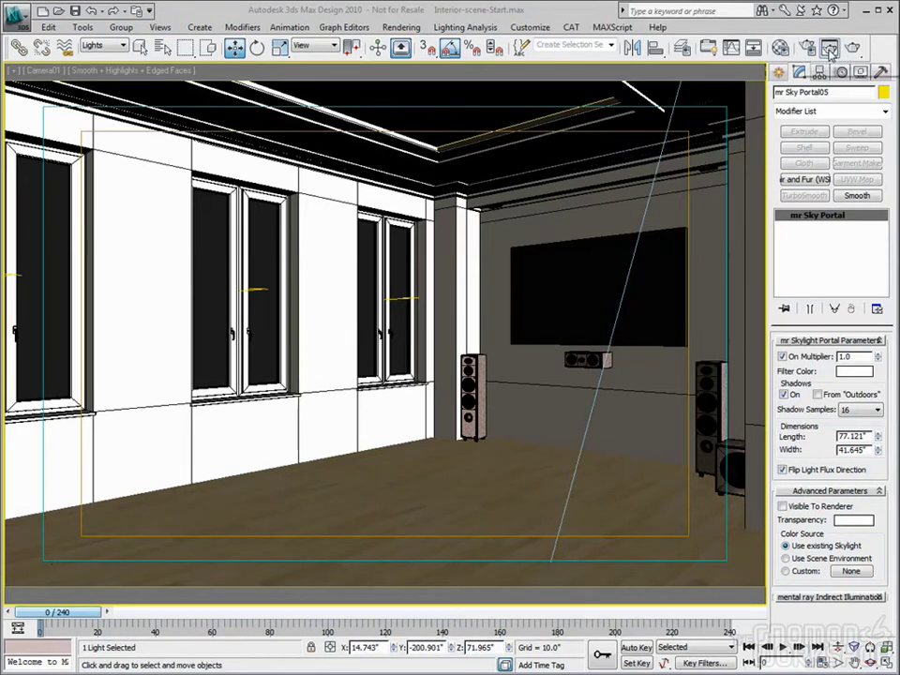
left_click(810, 50)
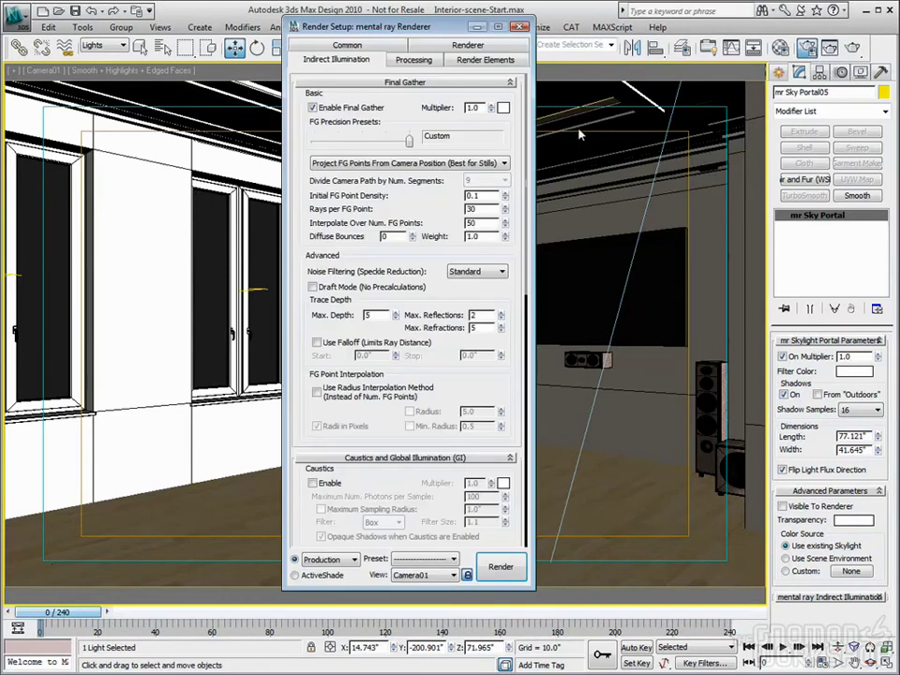
left_click(416, 63)
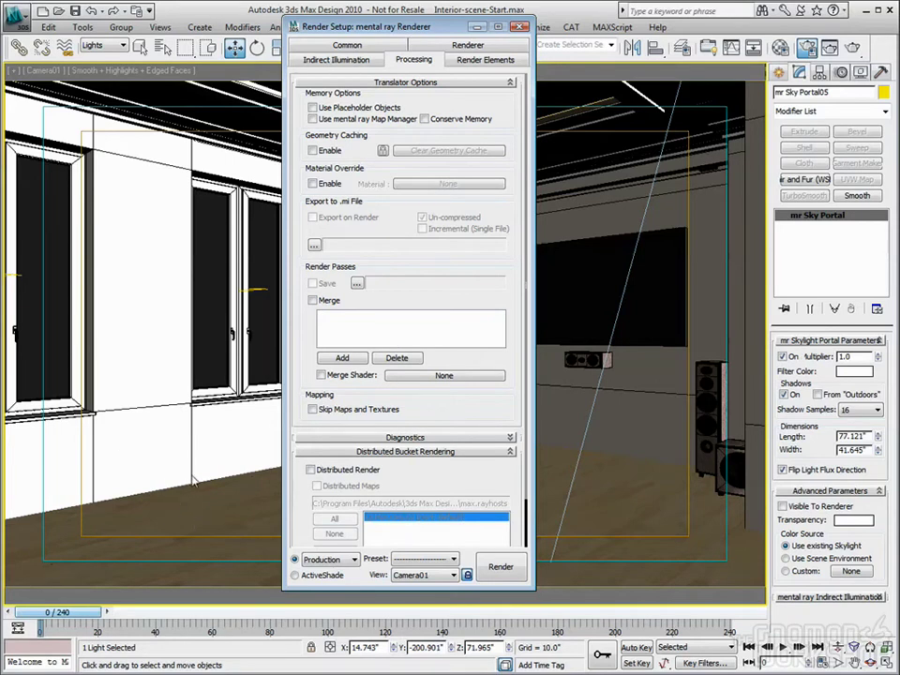
left_click(313, 185)
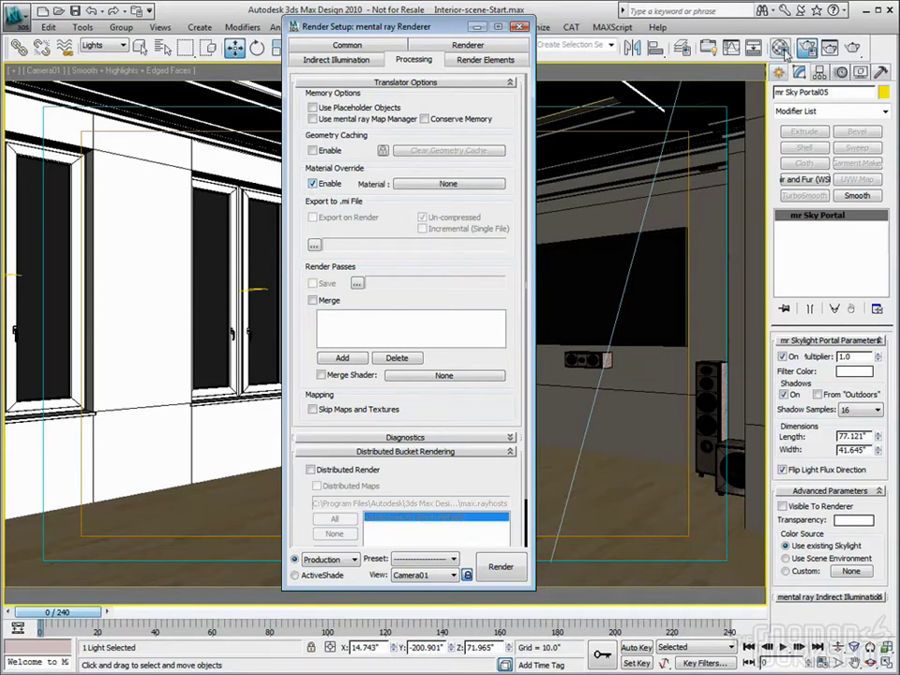
Enable material override with new Arch & Design Material #11 and instance it into the first sample slot
left_click(782, 48)
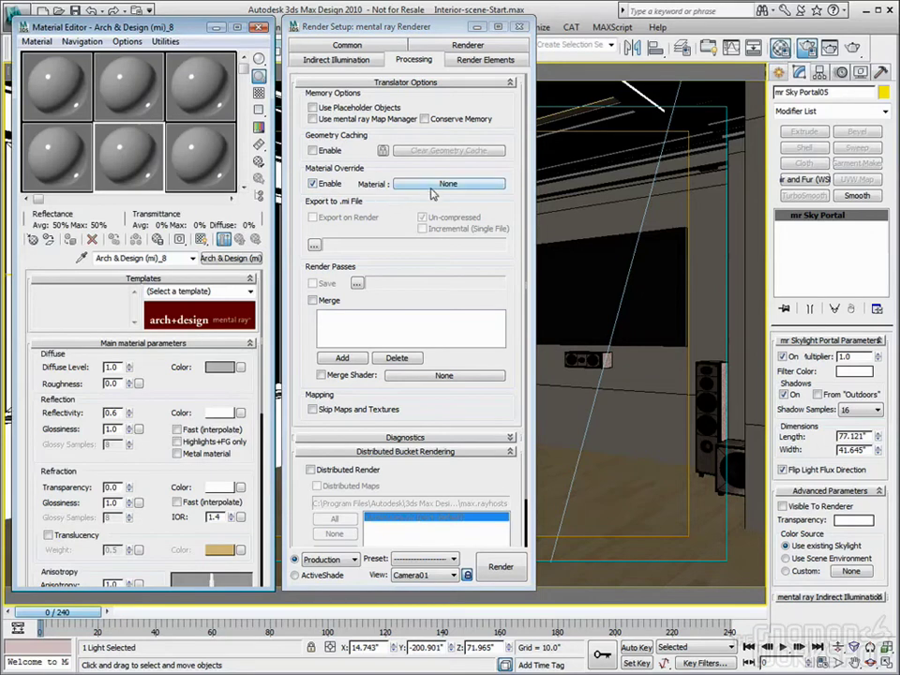
left_click(446, 183)
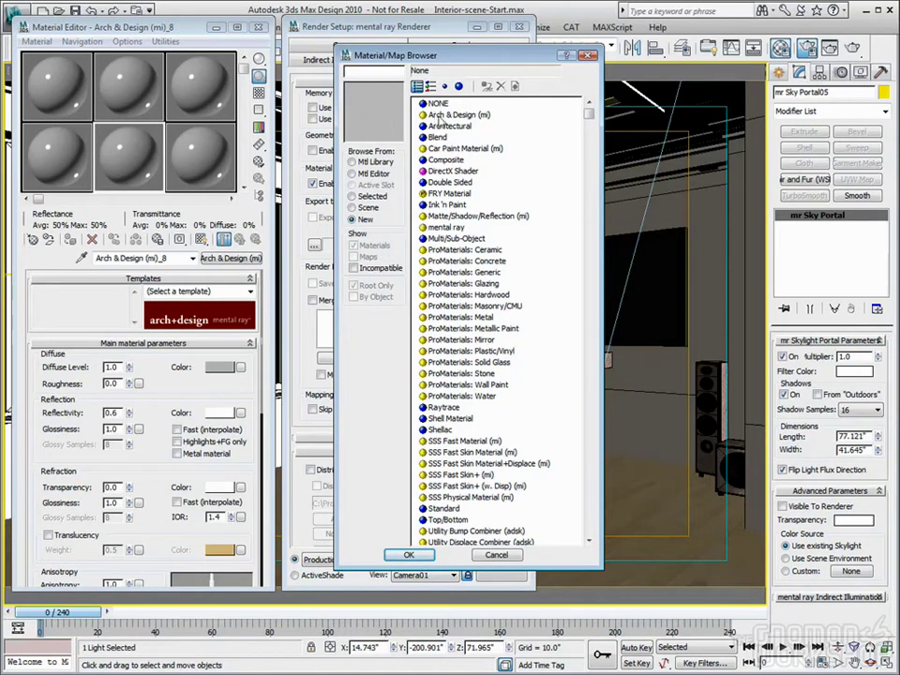
double_click(441, 115)
left_click_drag(441, 188, 53, 85)
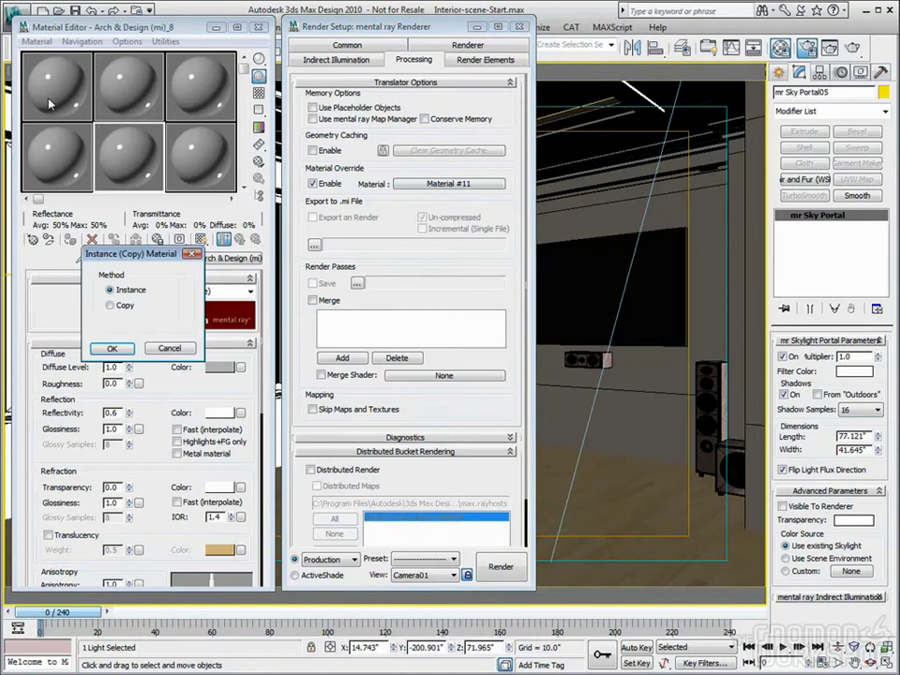
left_click(111, 349)
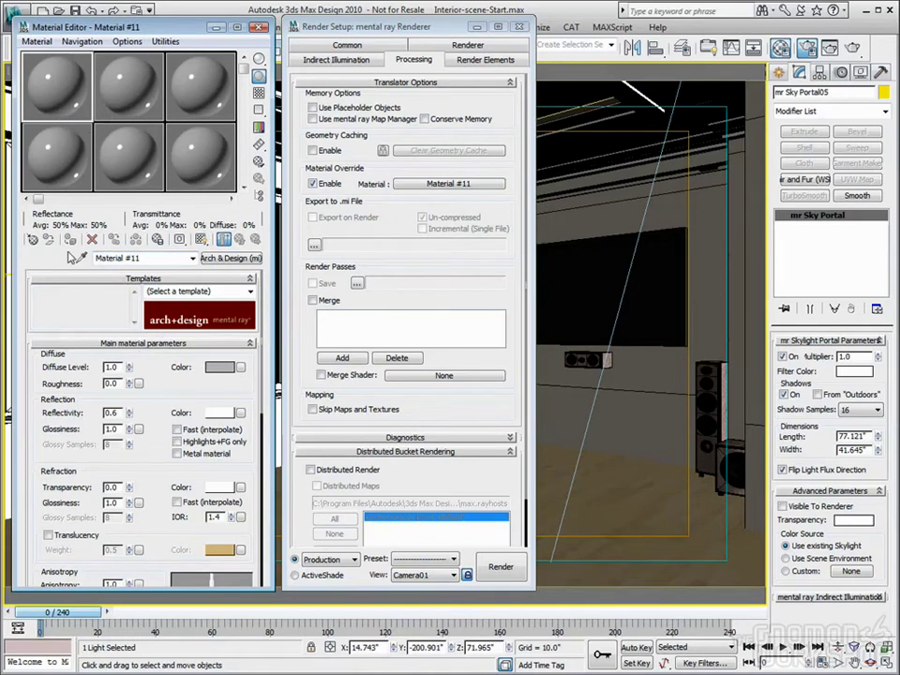
Set the override material's reflectivity to 0.3, glossiness 0.25, with Highlights+FG only reflections
left_click_drag(118, 413, 86, 413)
mouse_move(223, 452)
left_click(177, 442)
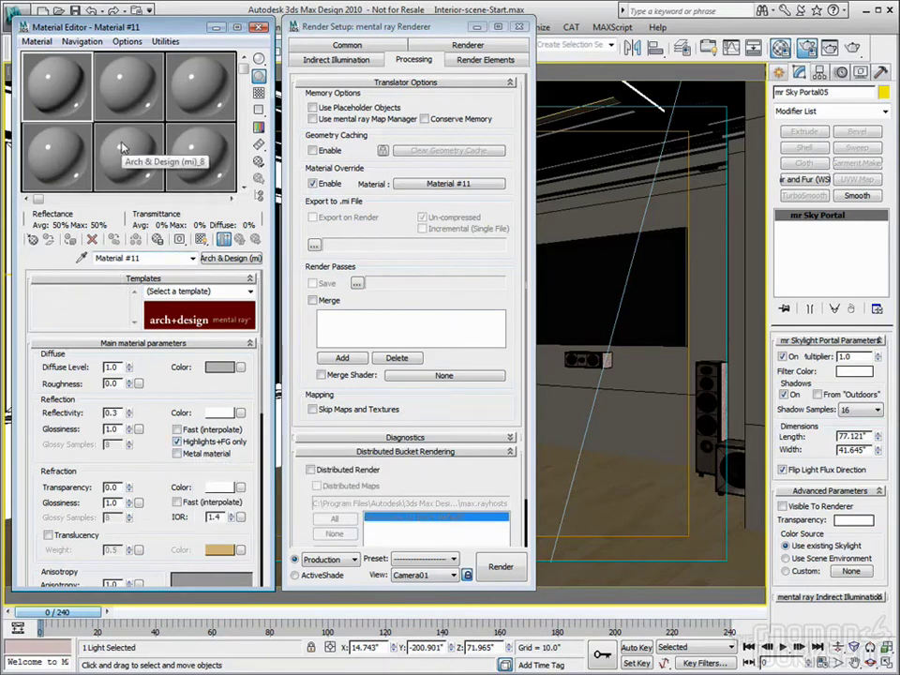
double_click(112, 428)
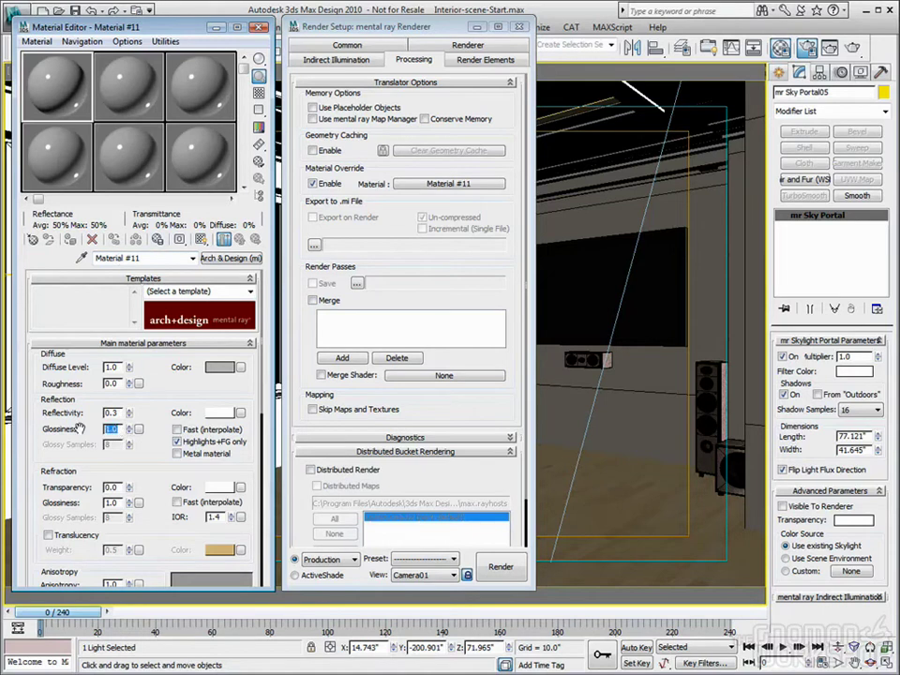
type("0.25")
key("Return")
key("ctrl+z")
left_click(111, 429)
Make the diffuse colour a neutral grey of RGB 0.85 and close the Material Editor
left_click(219, 367)
left_click_drag(413, 131, 415, 167)
type("0.85")
key("Tab")
key("Tab")
type("85.0")
key("Tab")
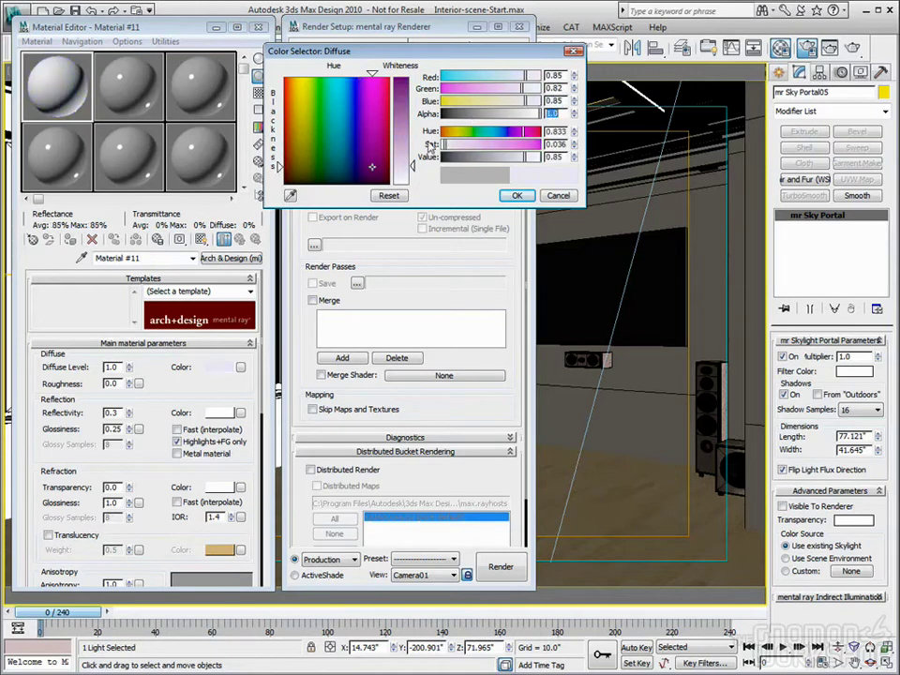
key("shift+Tab")
key("shift+Tab")
key("BackSpace")
type(".85")
key("Tab")
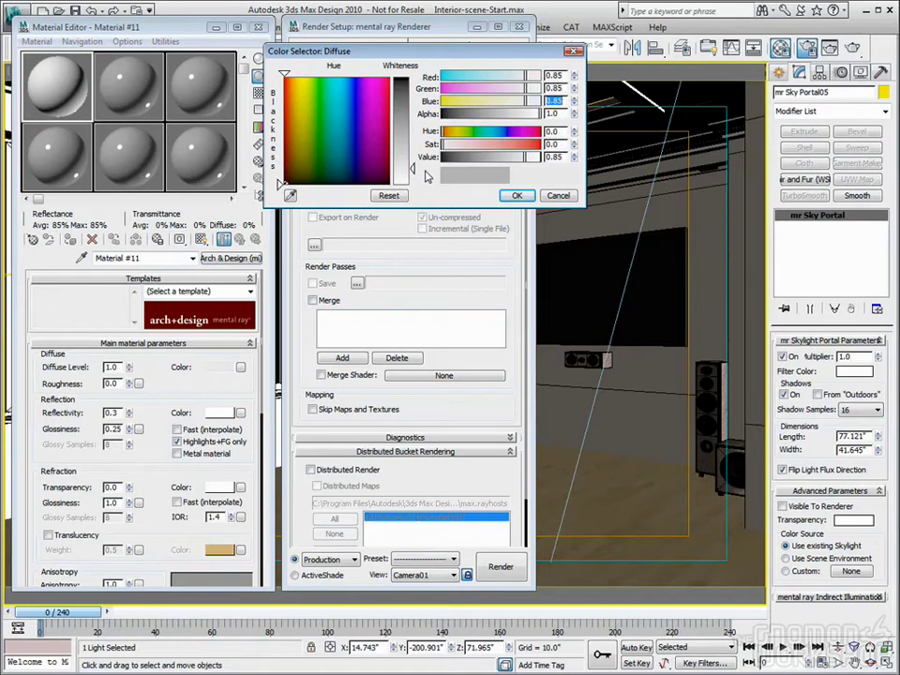
left_click(517, 195)
left_click(212, 26)
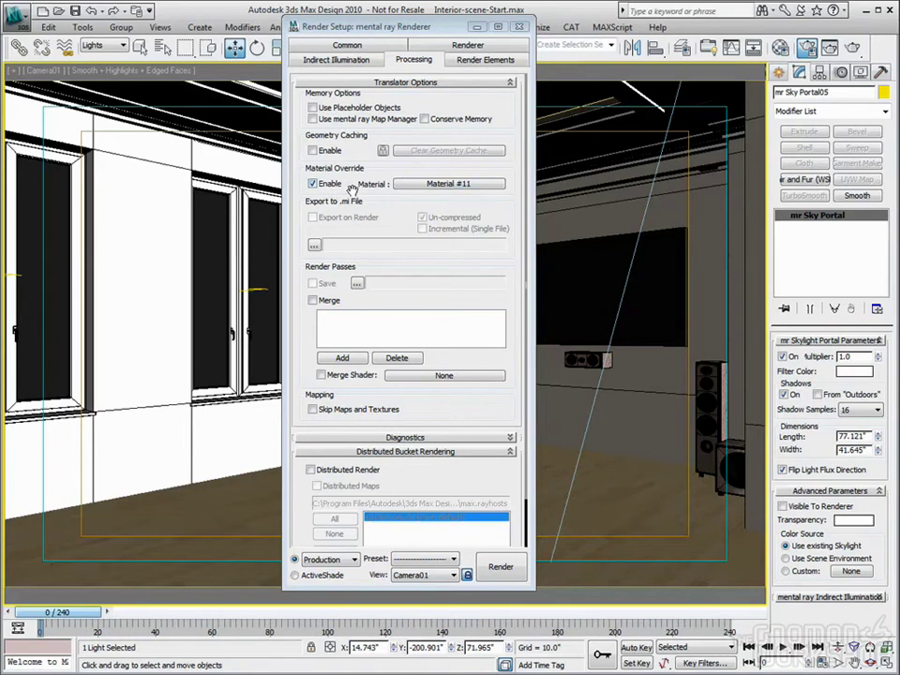
Close Render Setup and hide the Glass layer in the Layer Manager
left_click(520, 29)
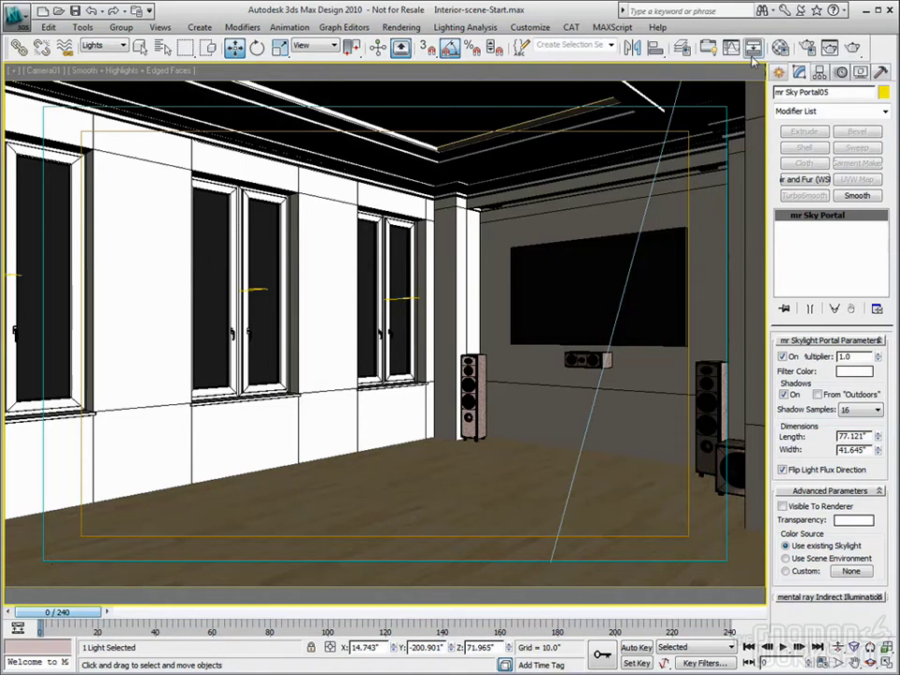
left_click(683, 54)
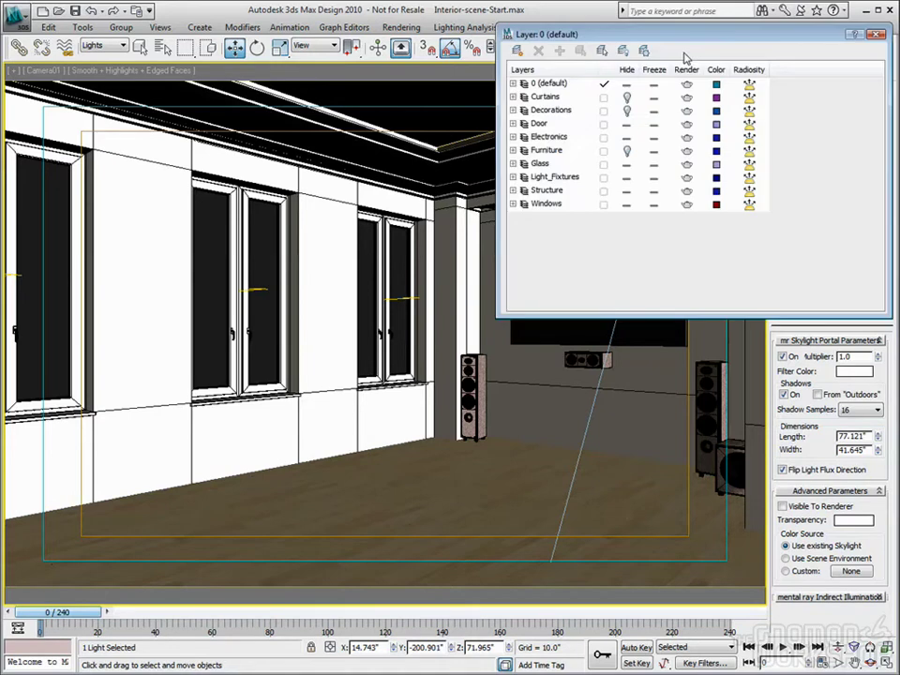
double_click(544, 164)
double_click(544, 165)
left_click(627, 165)
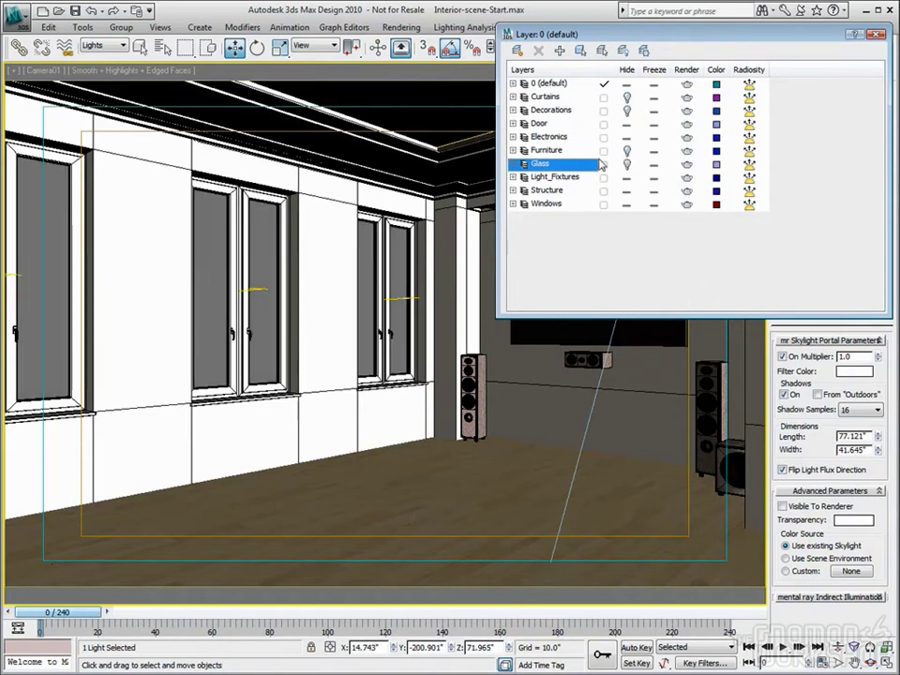
left_click(877, 35)
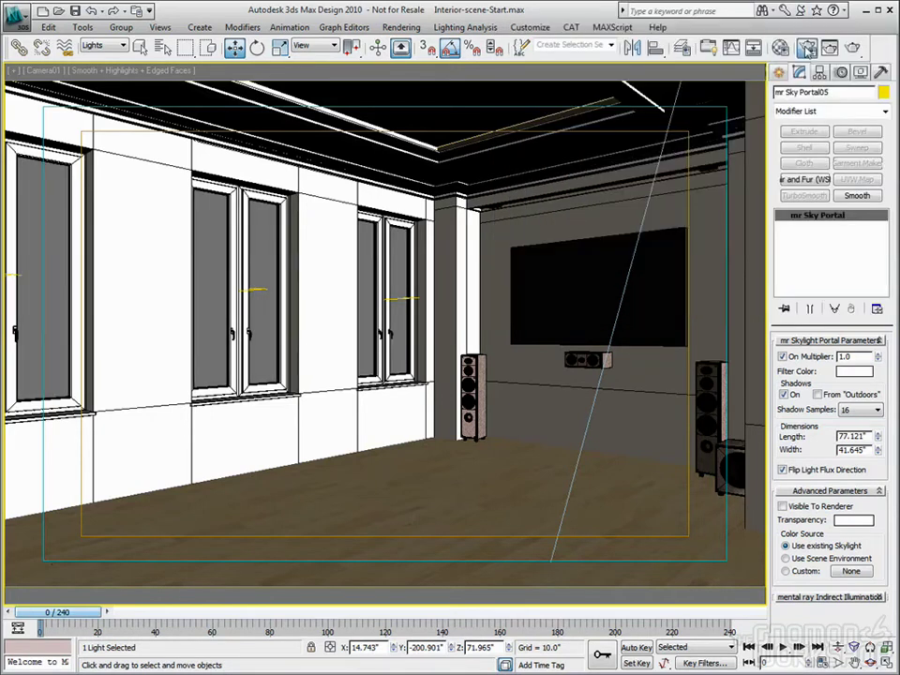
Set the Common output width to 420 so height becomes 280, then render the camera view
key("F10")
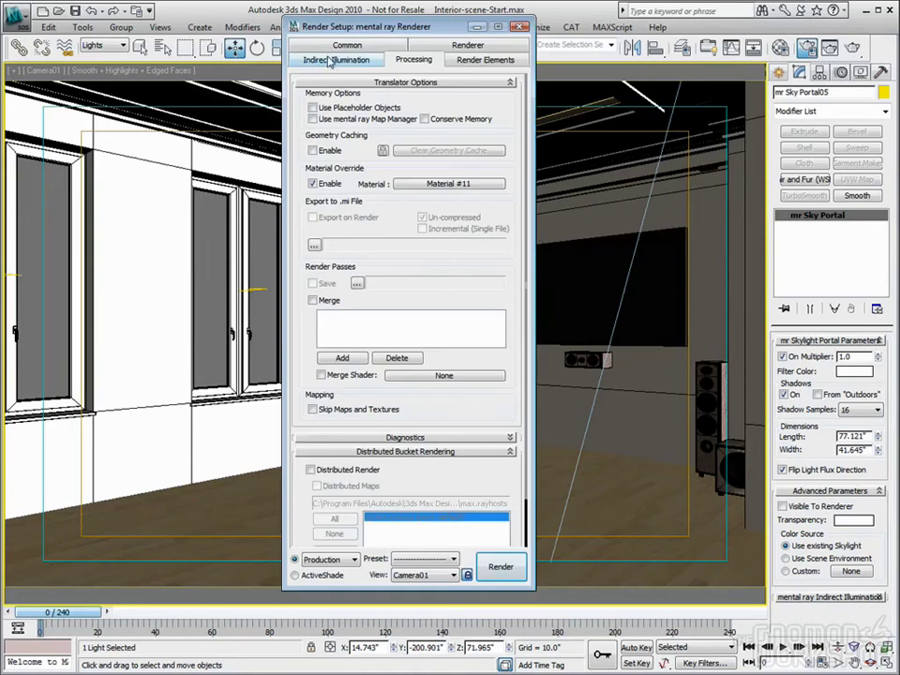
left_click(347, 45)
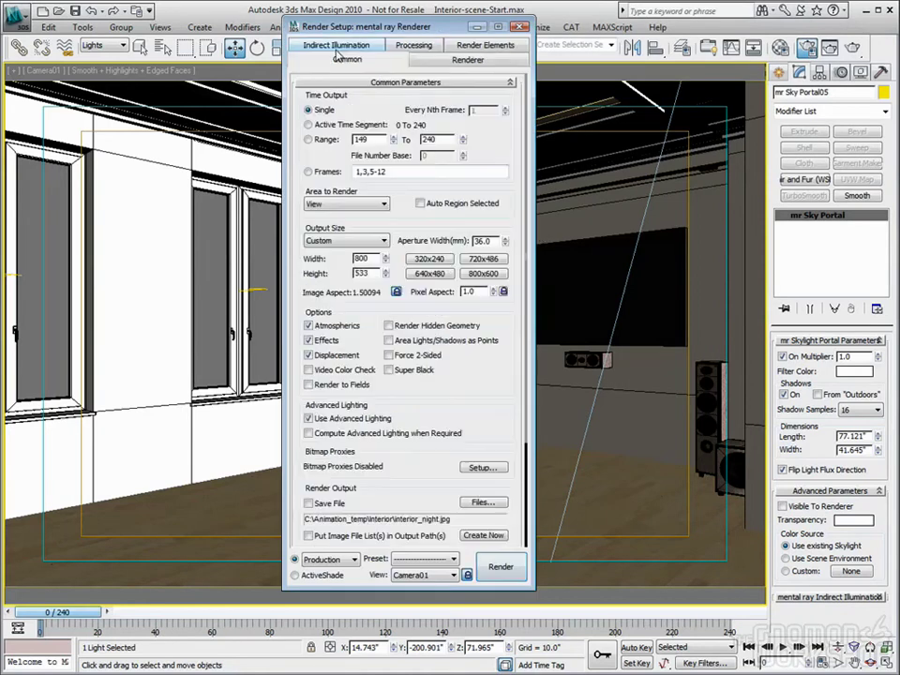
double_click(372, 259)
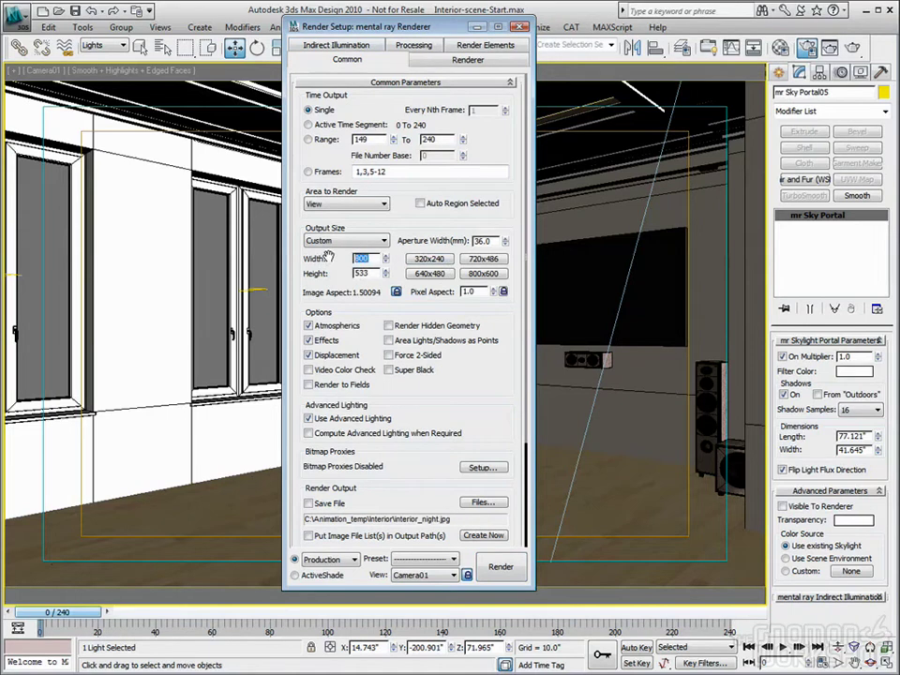
type("400")
key("Tab")
double_click(371, 259)
type("420")
key("Tab")
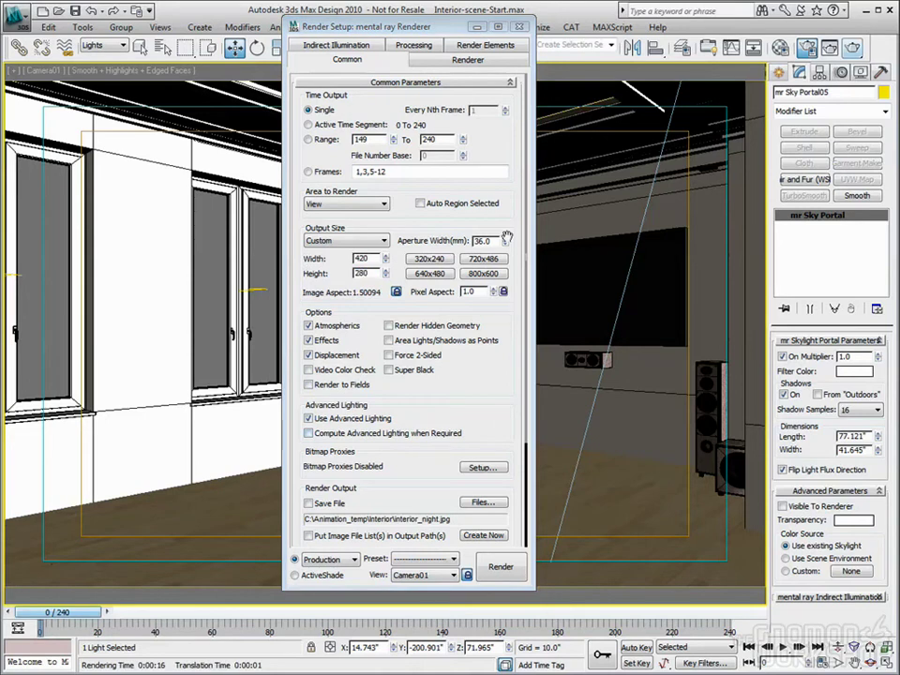
left_click(527, 34)
Render Camera01 and bring up mr Photographic Exposure Control at EV 15.0
key("shift+q")
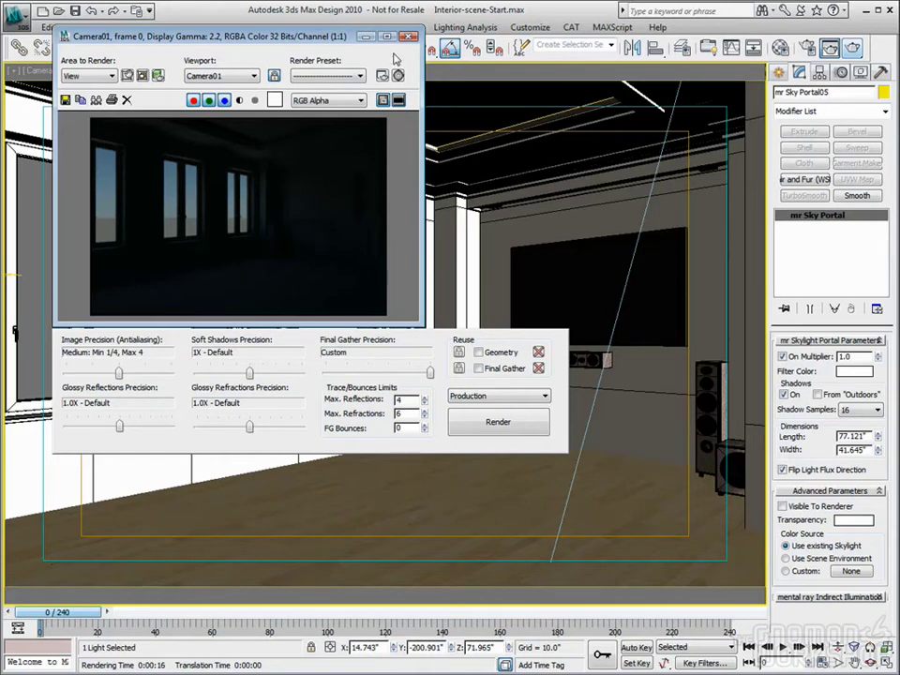
key("8")
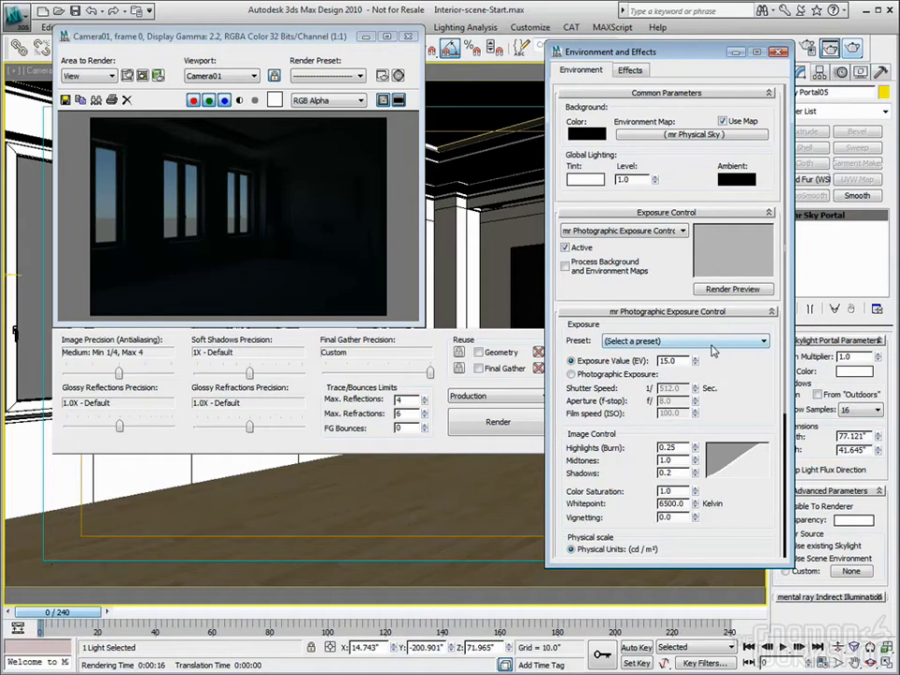
Apply the Indoor Daylight exposure preset (EV 10.0) and re-render the camera view
left_click(750, 342)
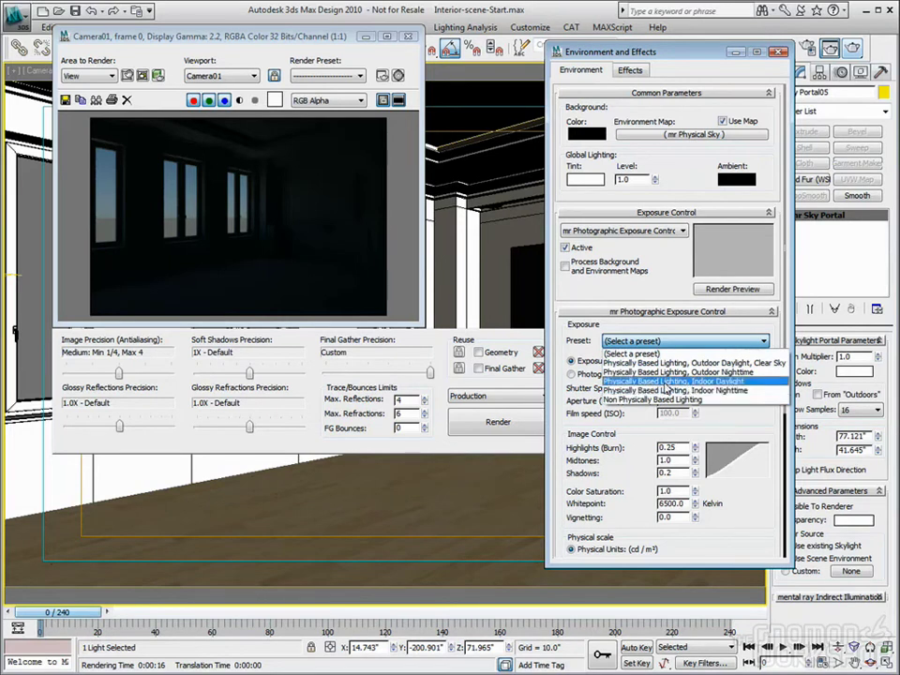
left_click(666, 382)
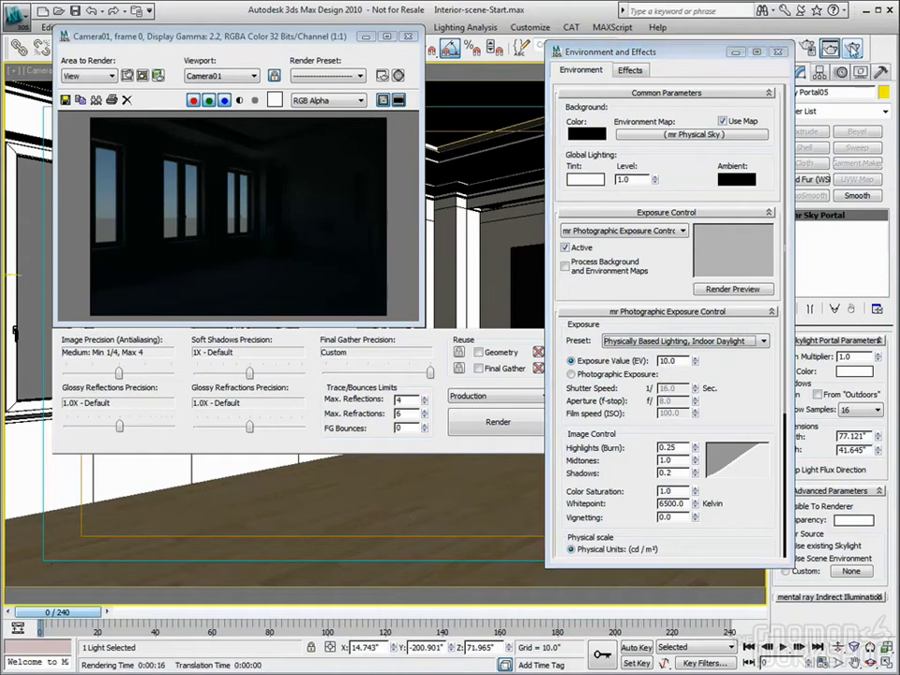
left_click(851, 48)
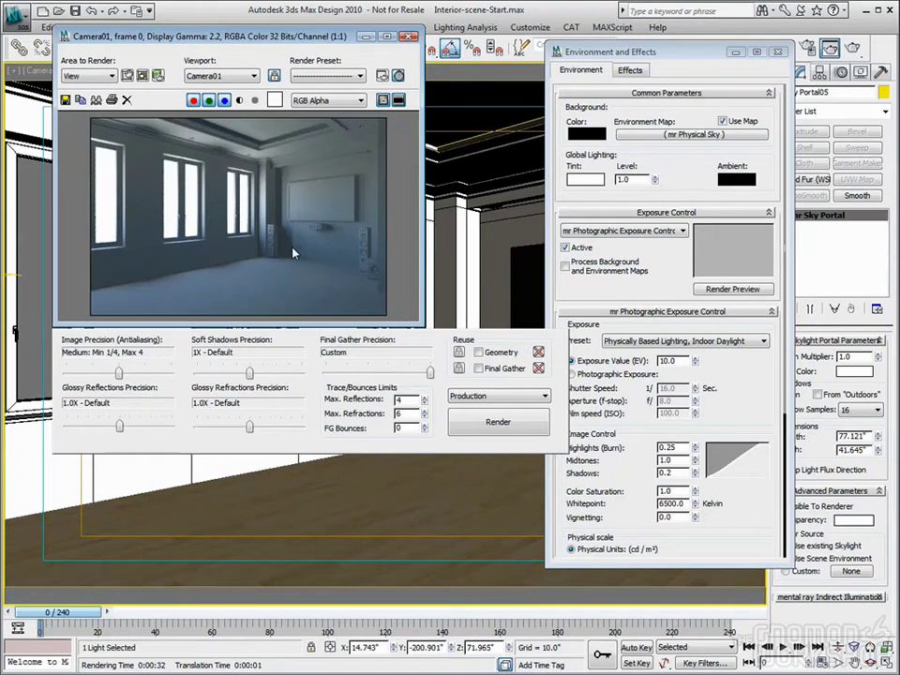
left_click_drag(339, 41, 312, 59)
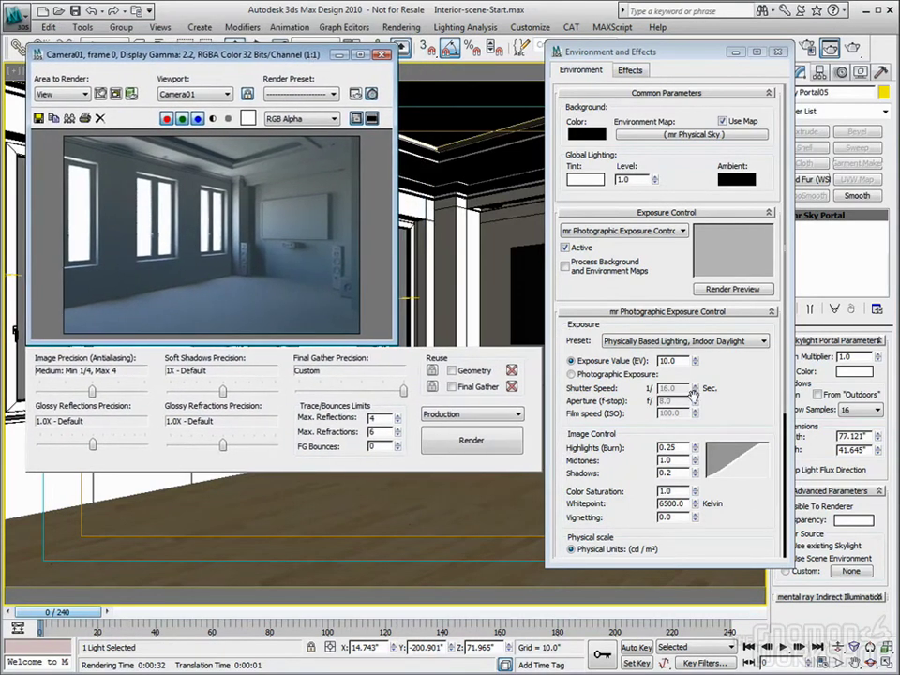
Recheck the exposure preset list and value, keeping Indoor Daylight at EV 10.0
left_click(671, 342)
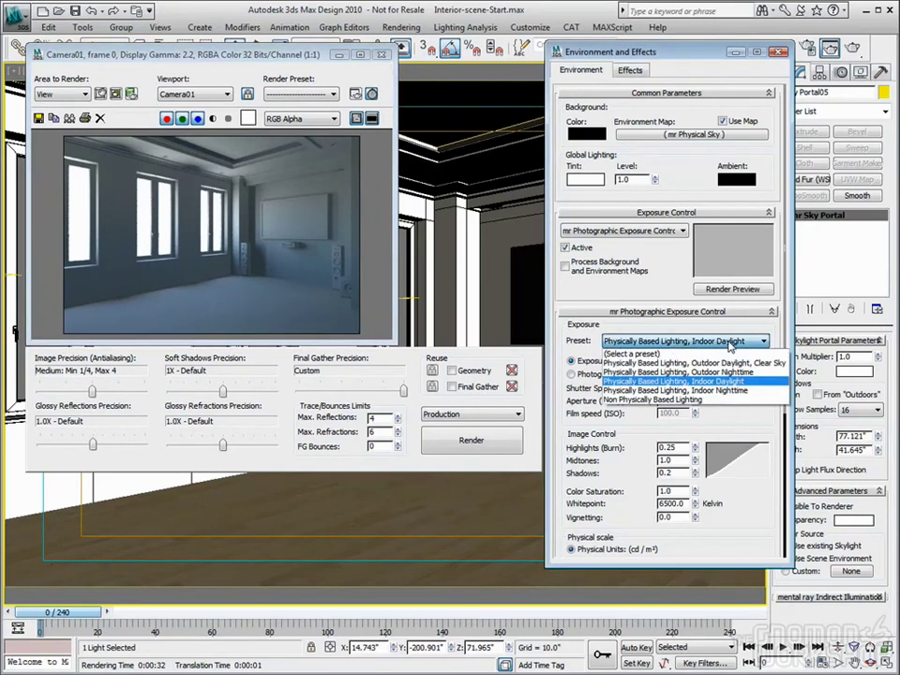
left_click(696, 382)
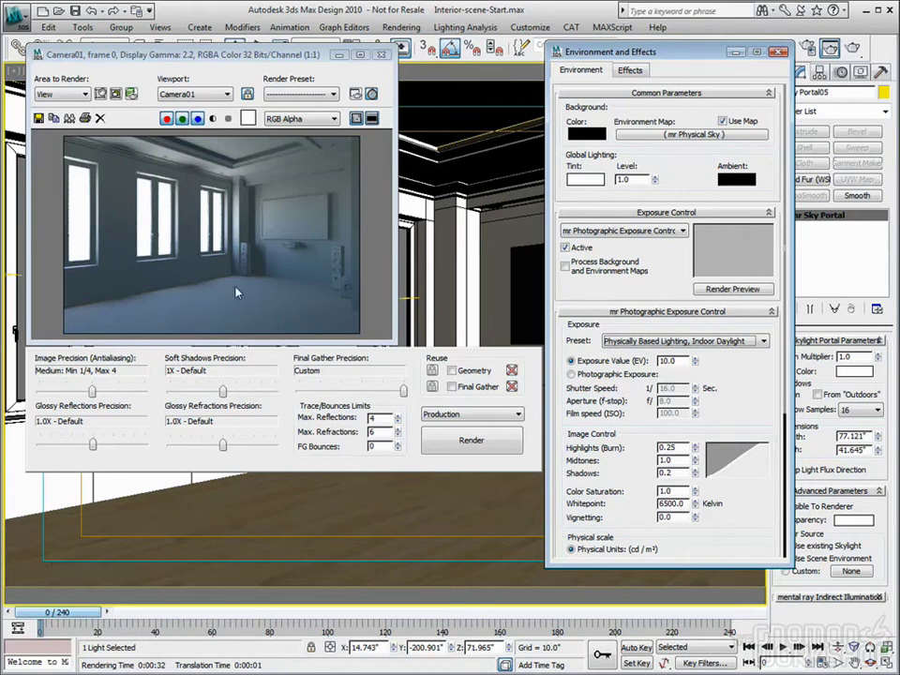
double_click(671, 360)
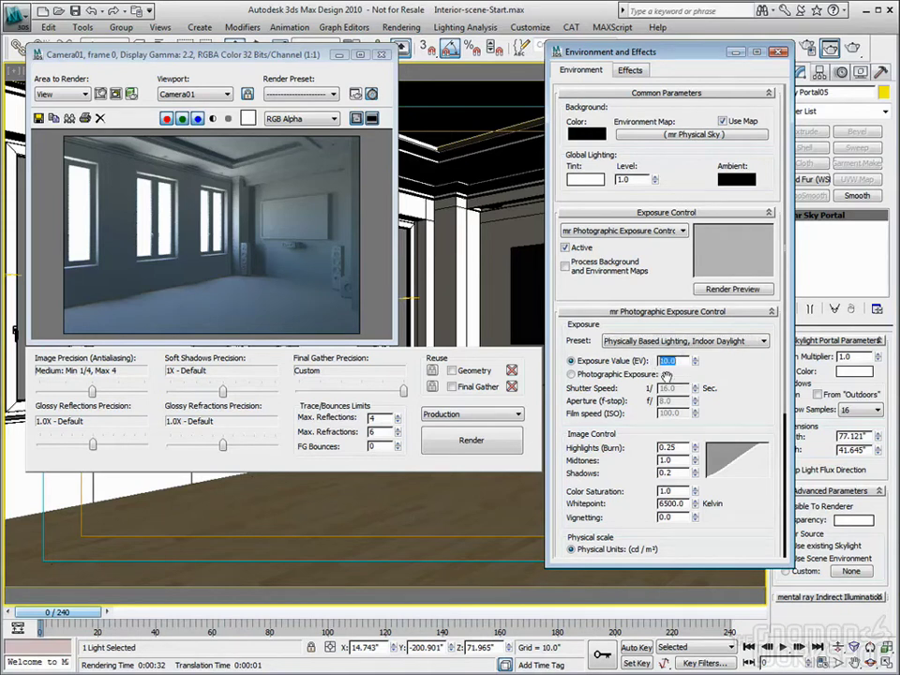
left_click(726, 343)
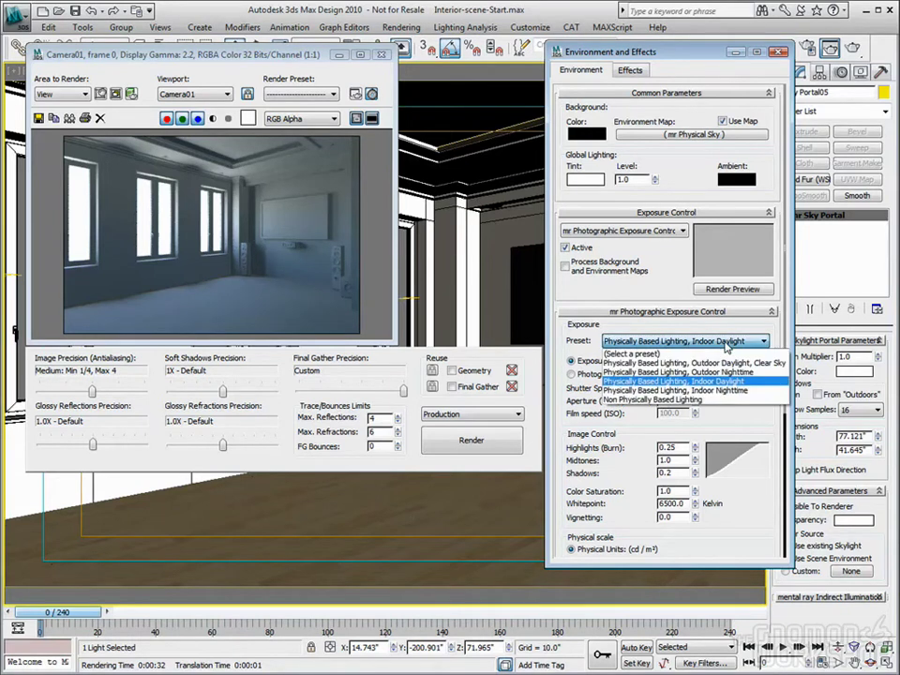
left_click(728, 385)
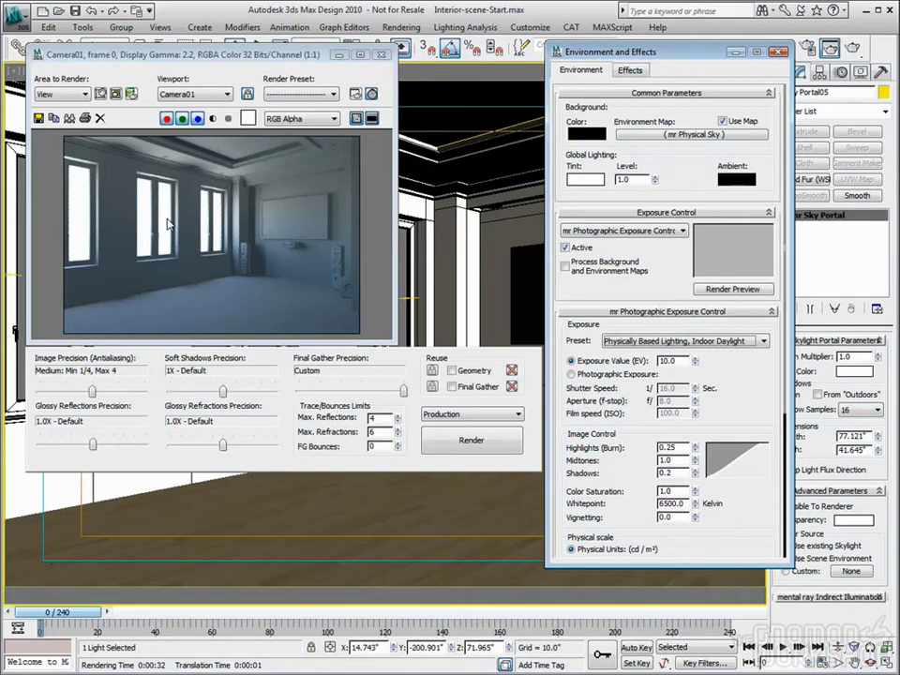
Set mr Sky Portal03's transparency to dark grey 0.137 and render Camera01
left_click(381, 58)
left_click(400, 299)
left_click(778, 51)
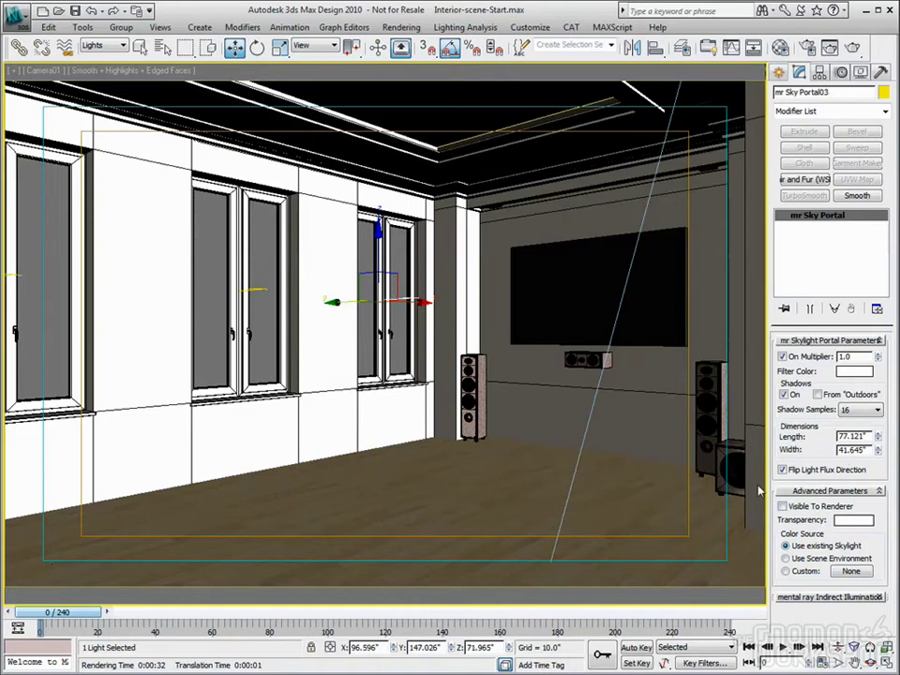
left_click(854, 520)
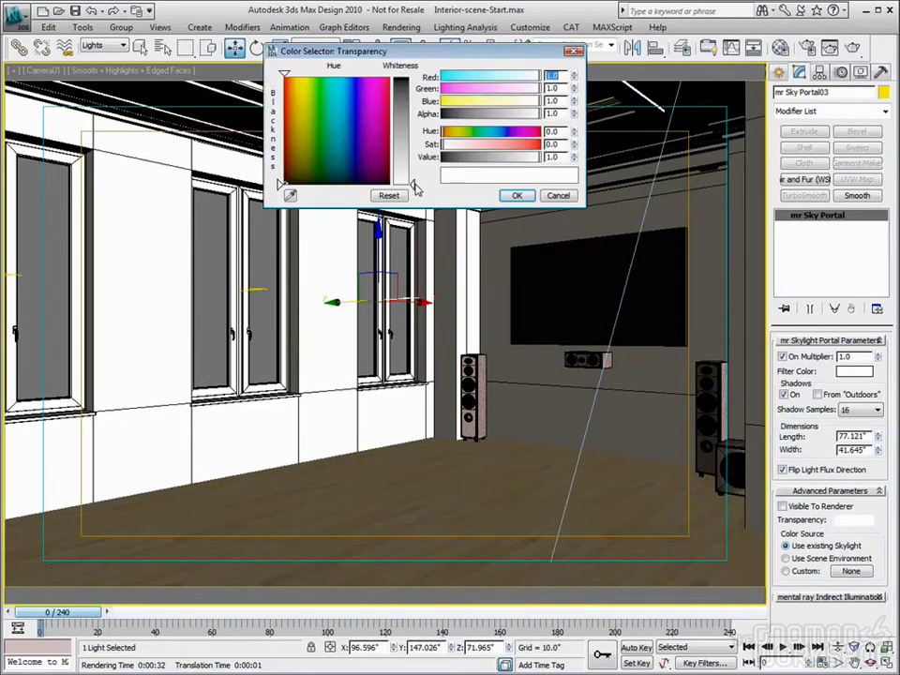
left_click_drag(415, 188, 413, 91)
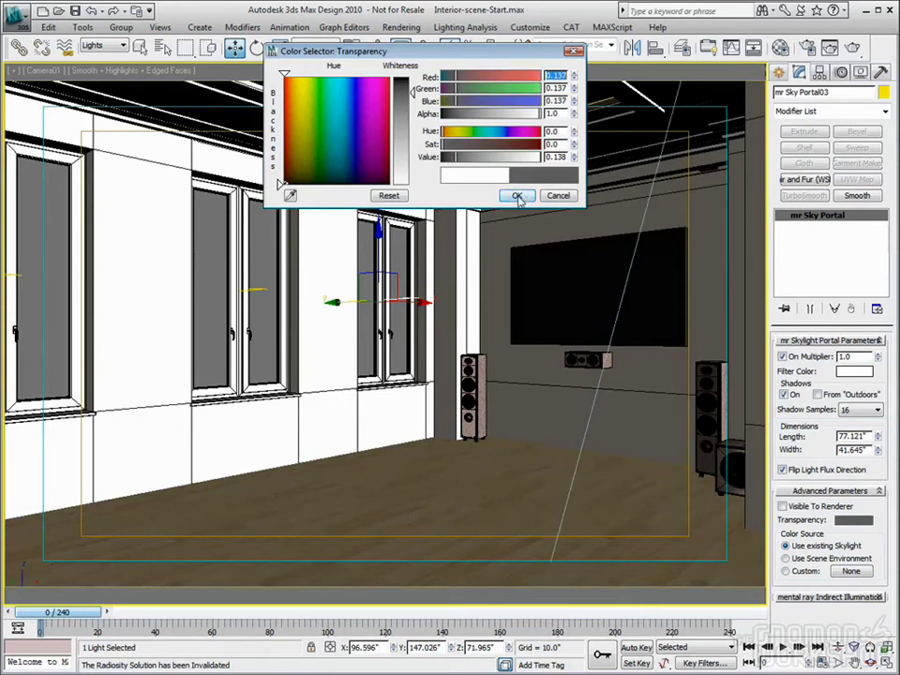
left_click(518, 196)
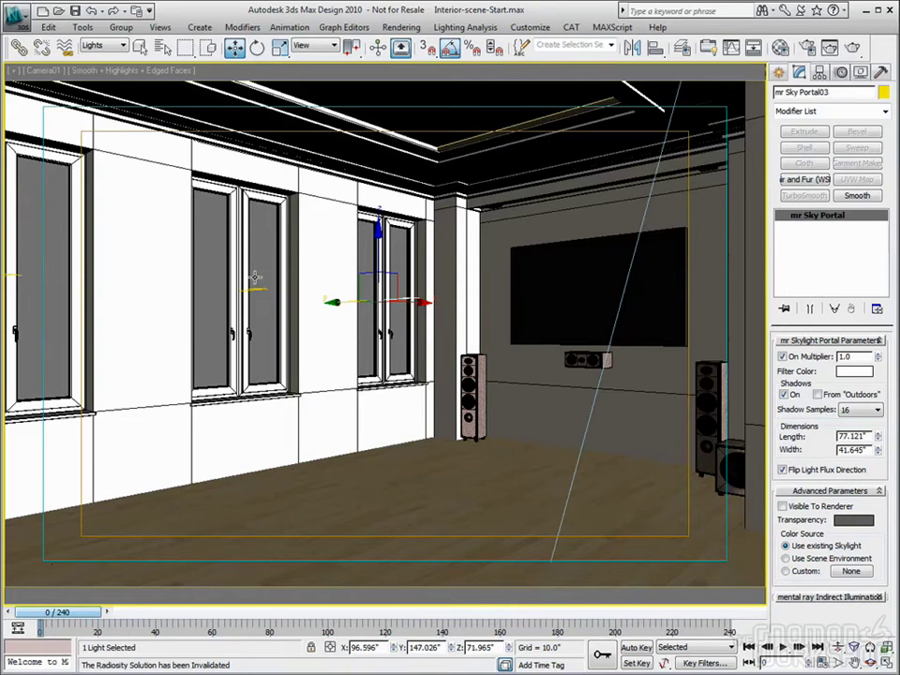
left_click(852, 47)
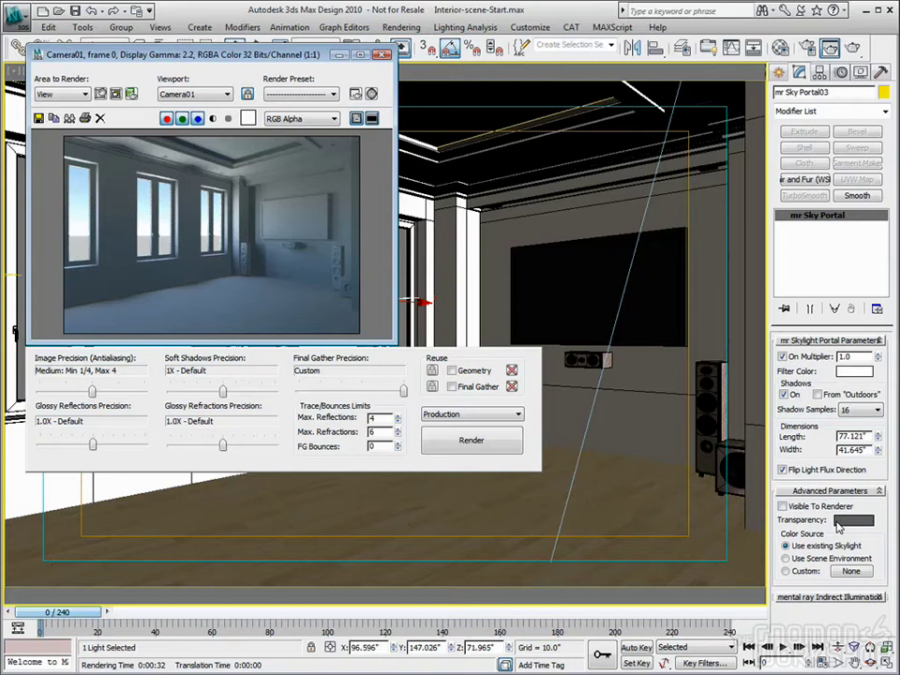
Let the Camera01 render finish, then open the environment and exposure settings
key("8")
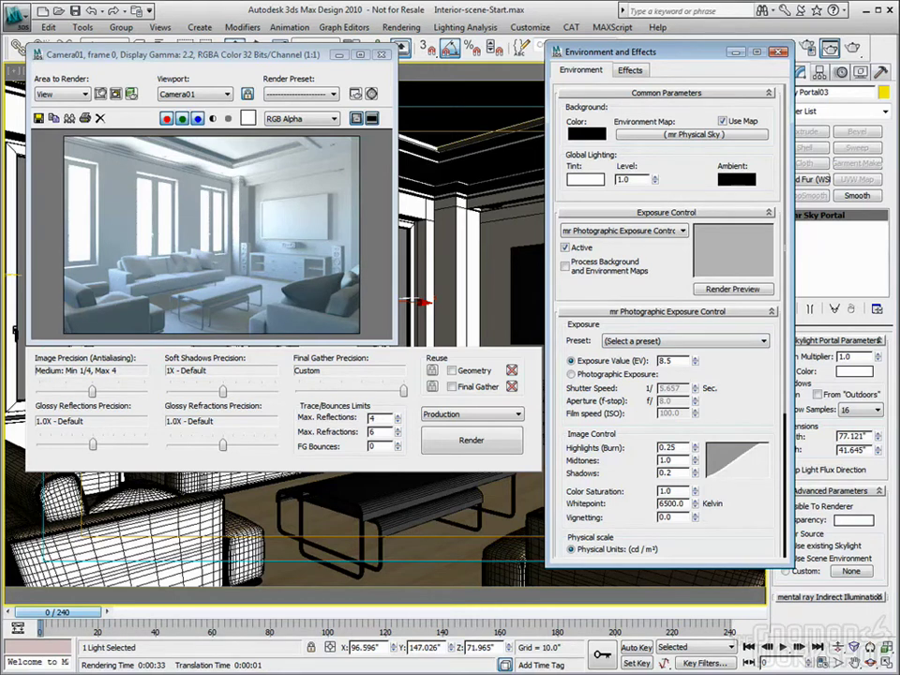
Switch to the Interior_color.jpg reference image in Windows Photo Gallery for comparison
key("alt+Tab")
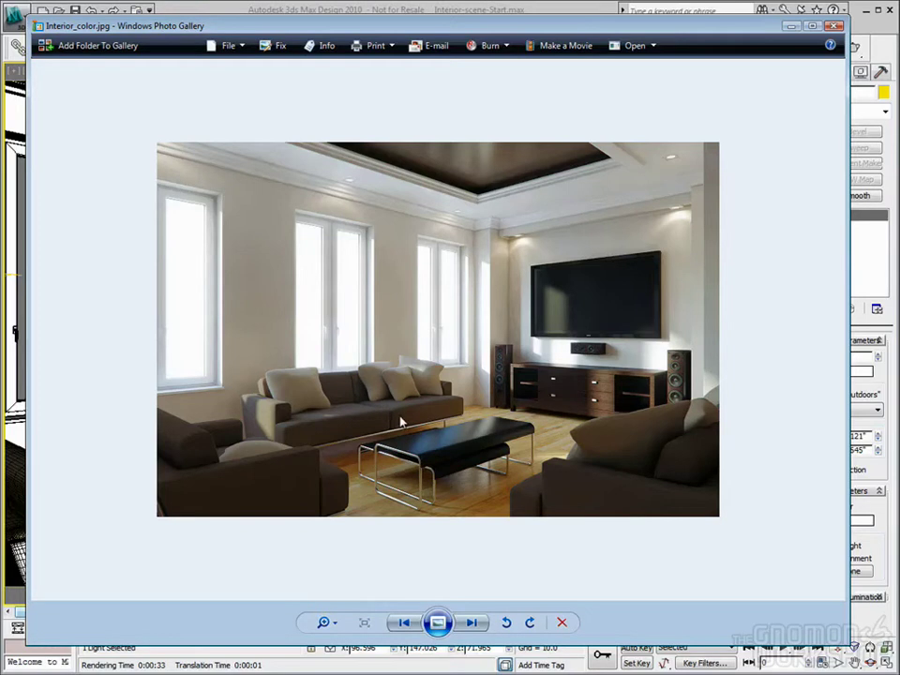
left_click_drag(658, 32, 656, 26)
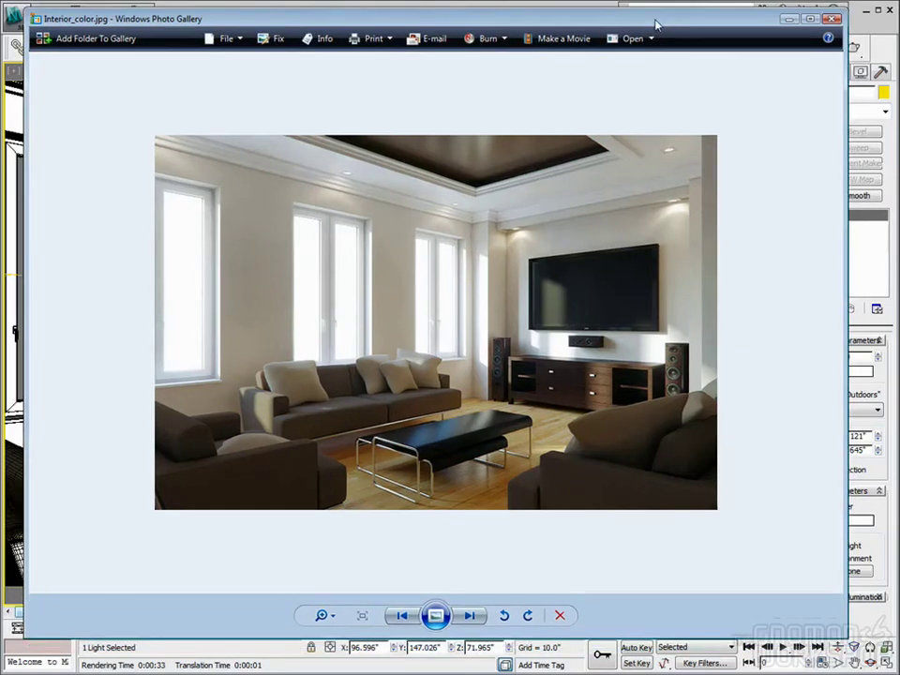
Close the Interior_color.jpg reference to return to the EV 8.5 render
key("alt+F4")
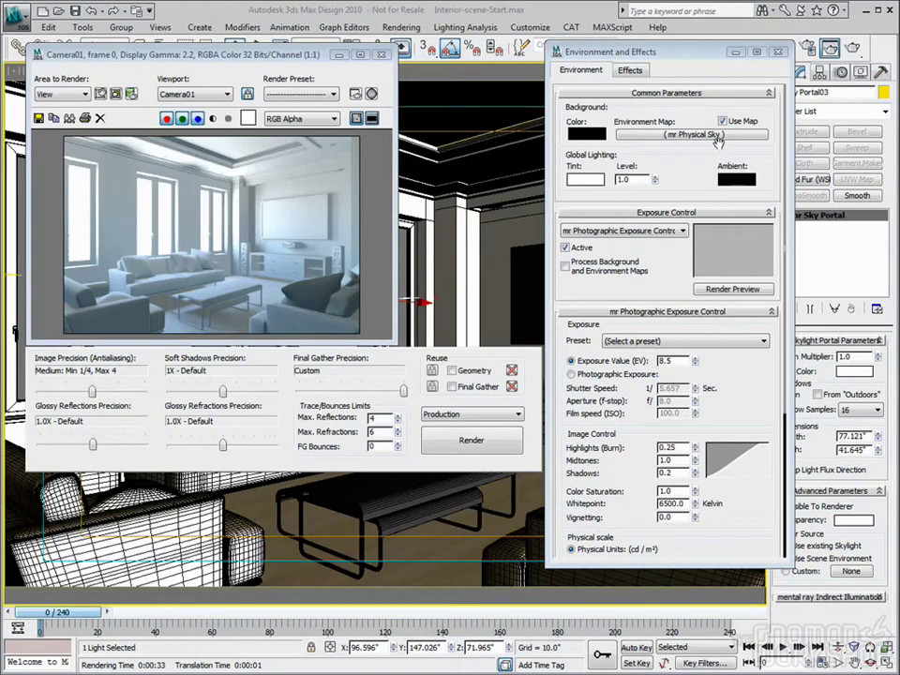
Review the Indirect Illumination final gather settings, then close Environment, Render Setup and the rendered frame
left_click(780, 55)
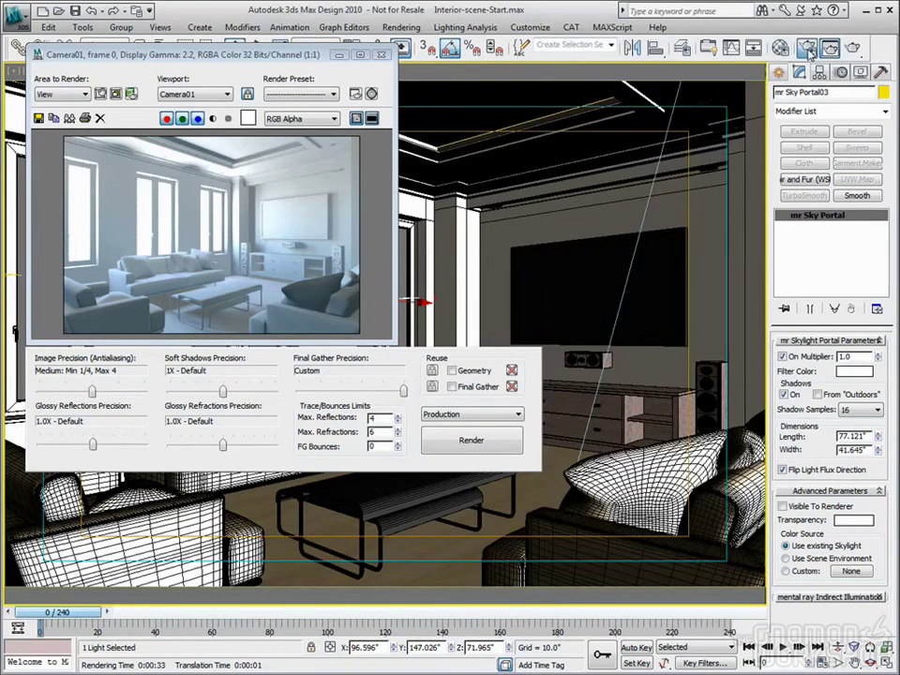
key("F10")
left_click(336, 46)
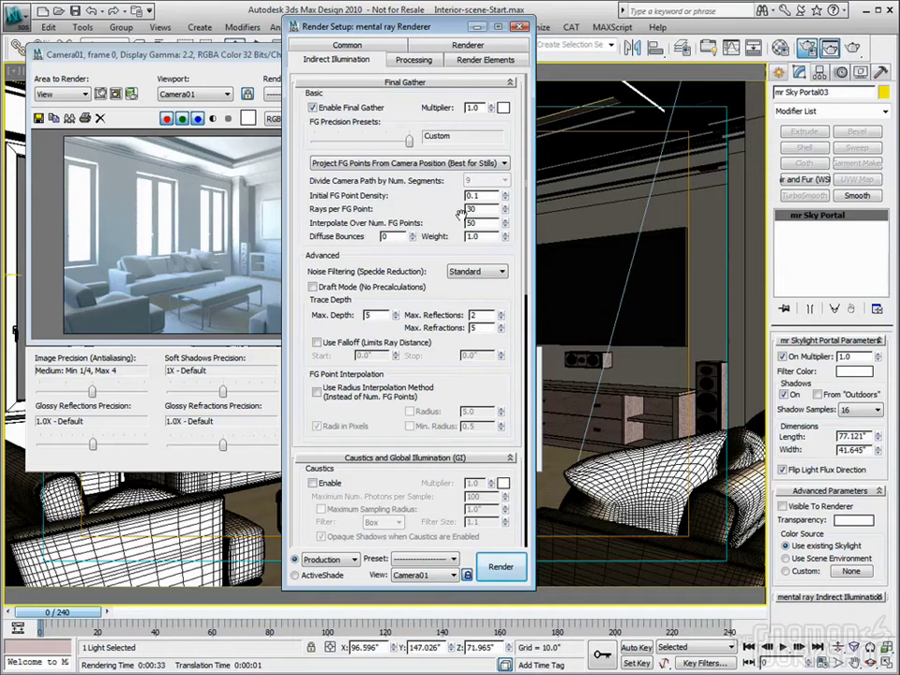
left_click(521, 26)
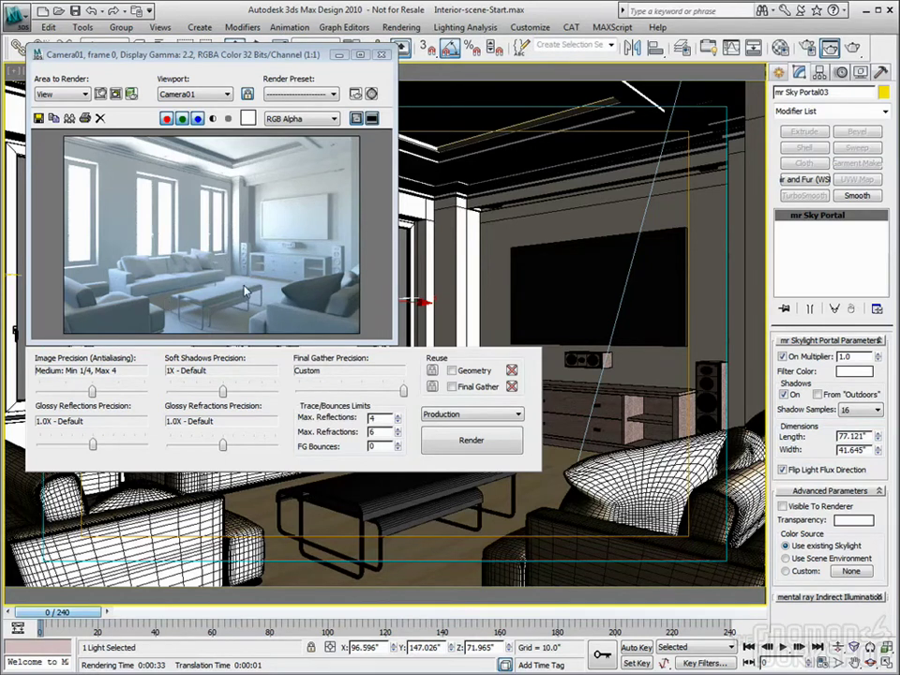
left_click(287, 42)
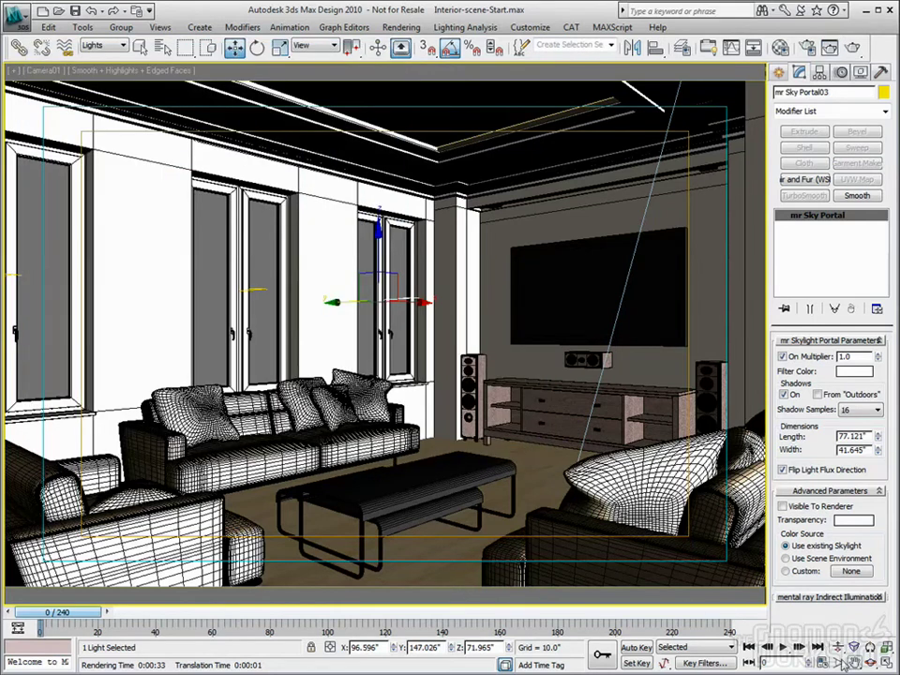
Maximize and zoom the Top viewport, then list the Photometric light types
key("alt+w")
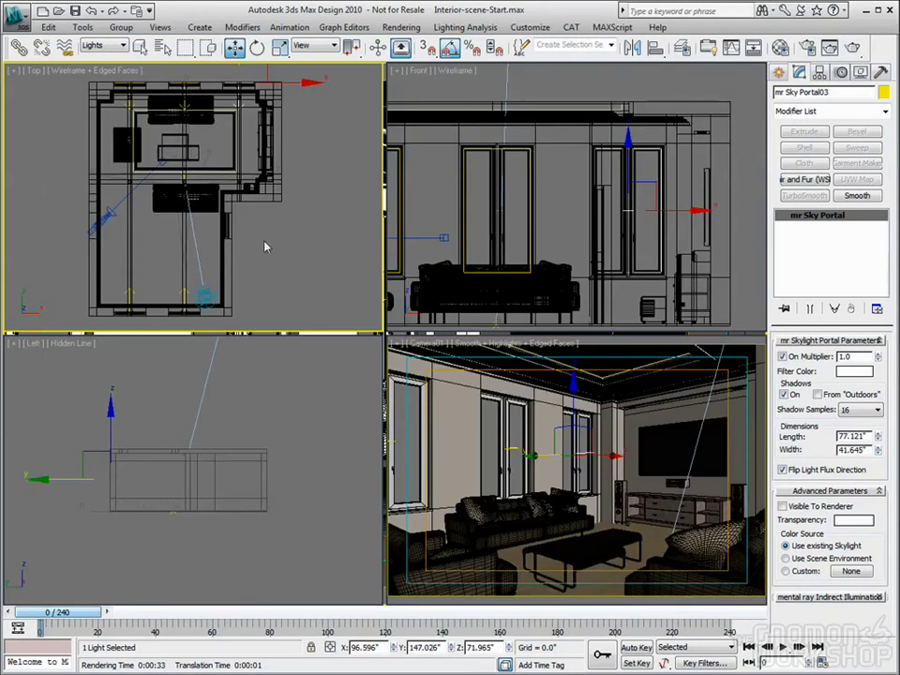
key("alt+w")
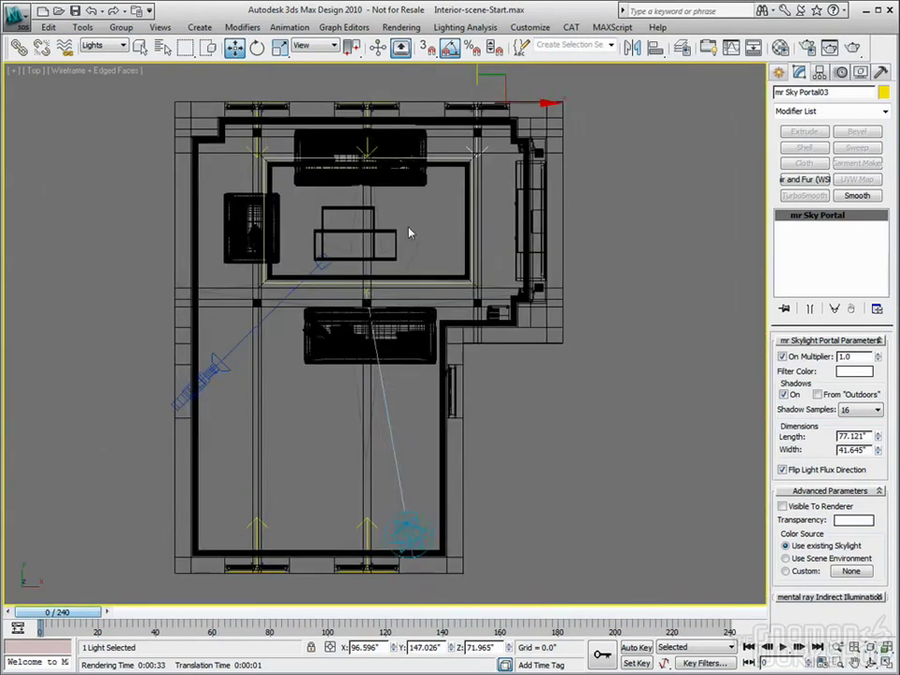
scroll(409, 232, "up", 10)
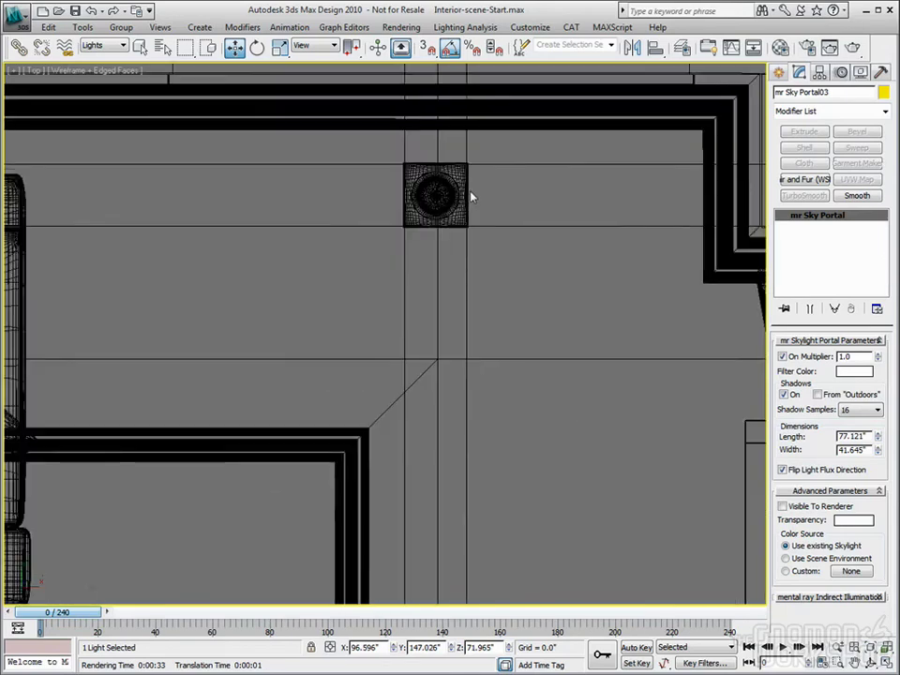
scroll(403, 260, "down", 6)
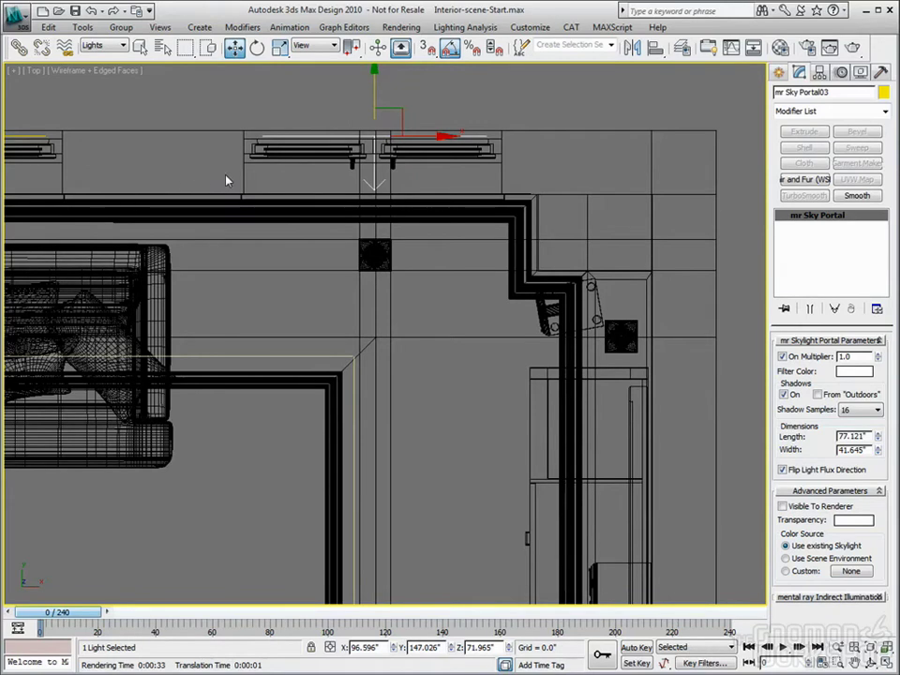
left_click(778, 72)
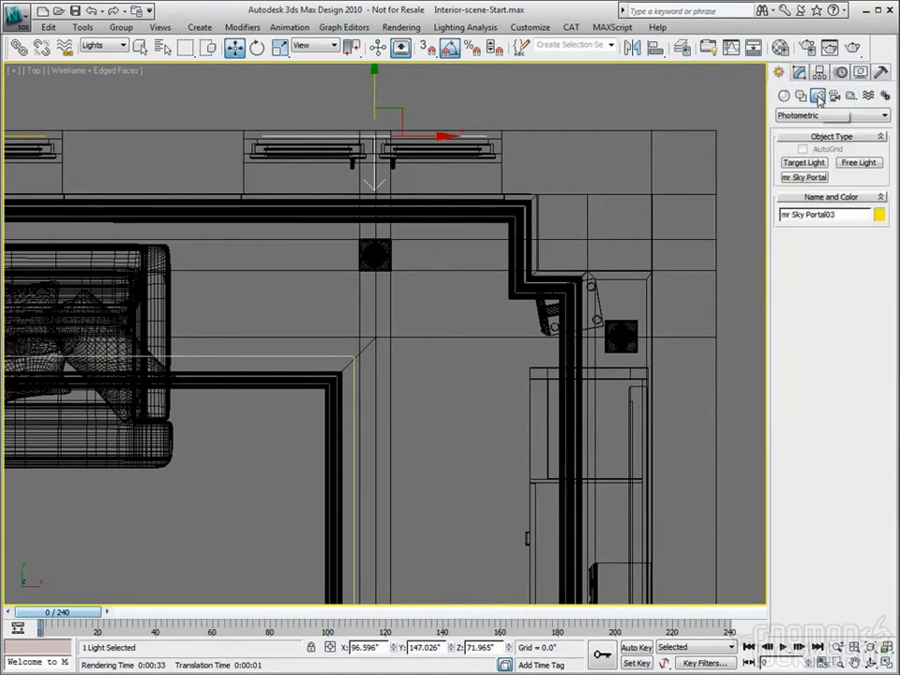
Create a Free photometric light in the Top view and move it onto the square ceiling fixture
left_click(859, 162)
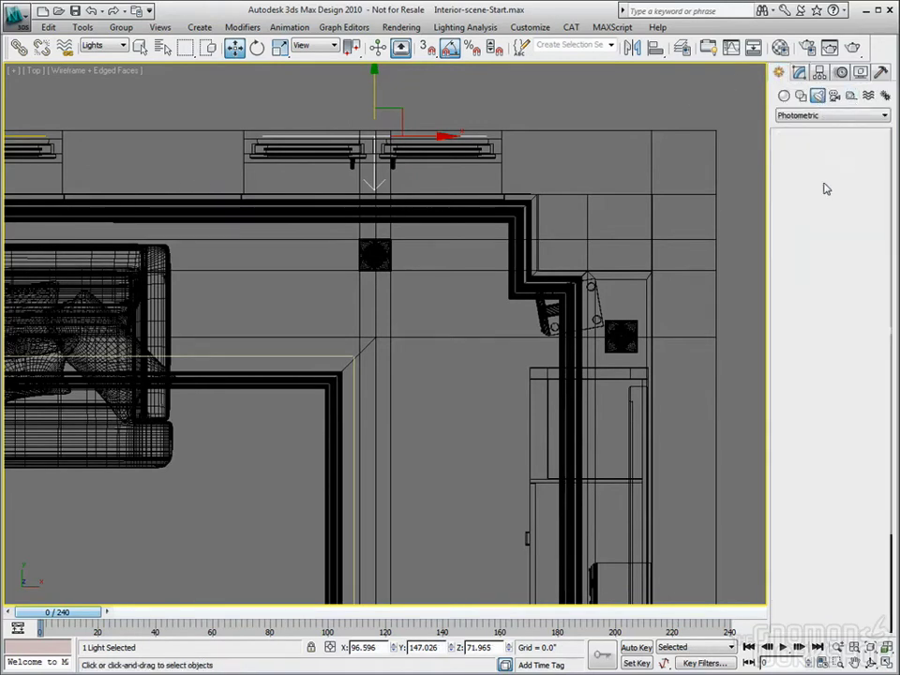
left_click(413, 303)
left_click(235, 46)
middle_click_drag(367, 275, 400, 349)
left_click_drag(446, 379, 430, 248)
scroll(420, 325, "up", 6)
scroll(407, 324, "up", 5)
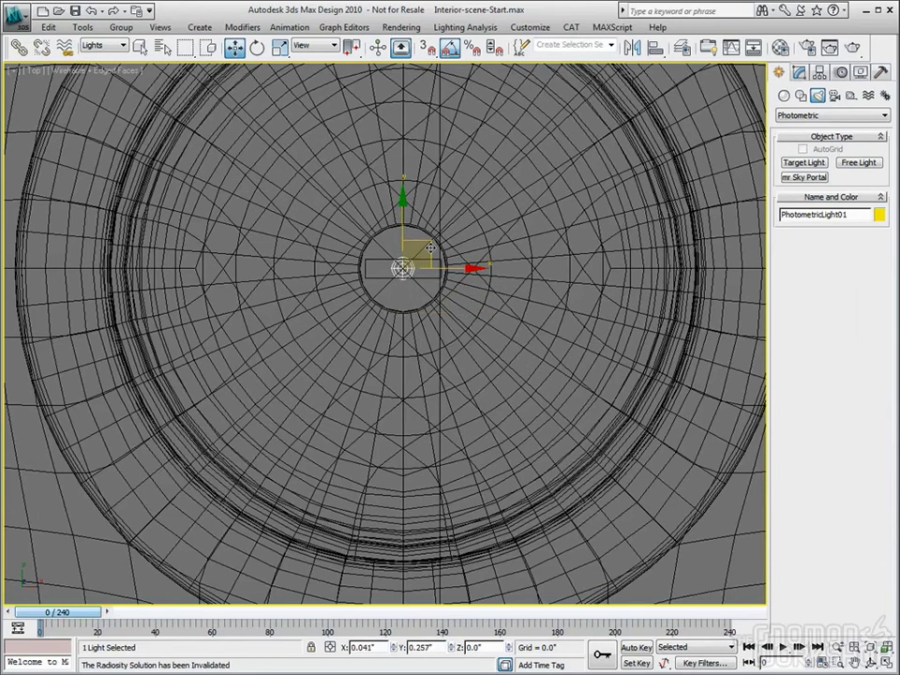
scroll(376, 304, "down", 10)
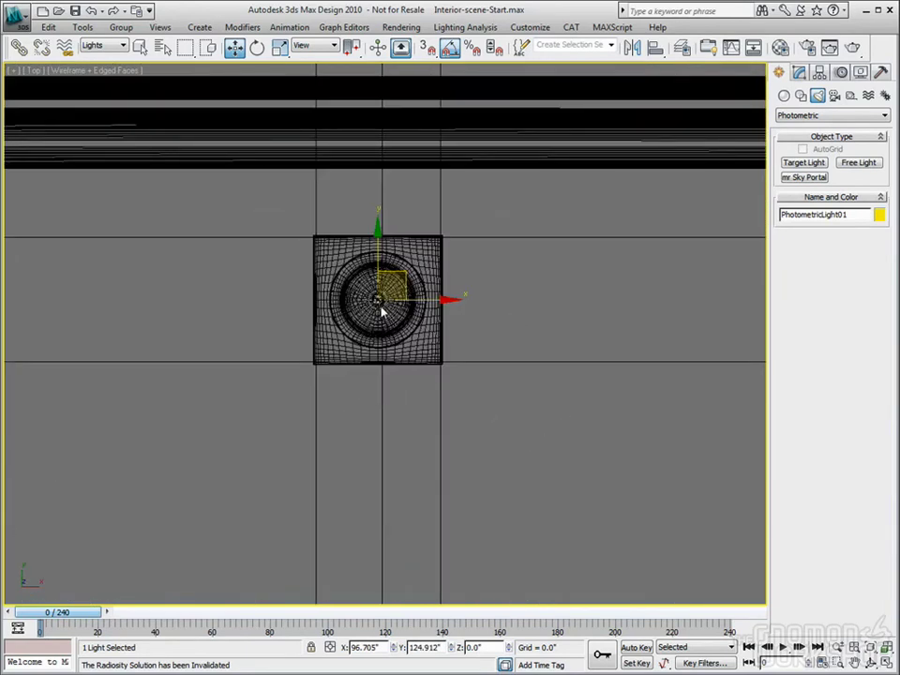
Set the light's distribution to Photometric Web and browse for a photometric file
left_click(799, 73)
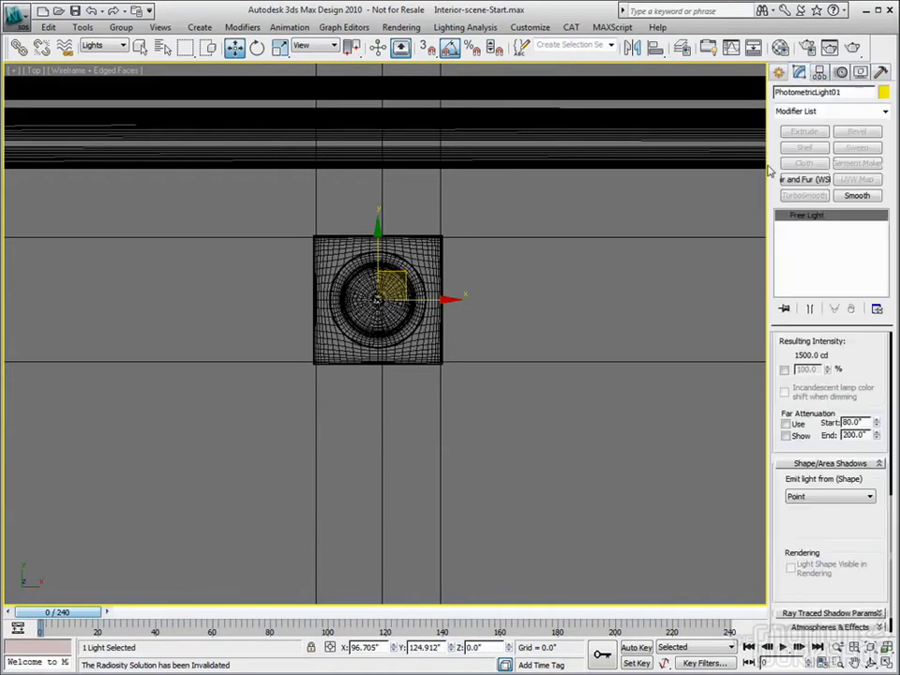
scroll(868, 403, "up", 4)
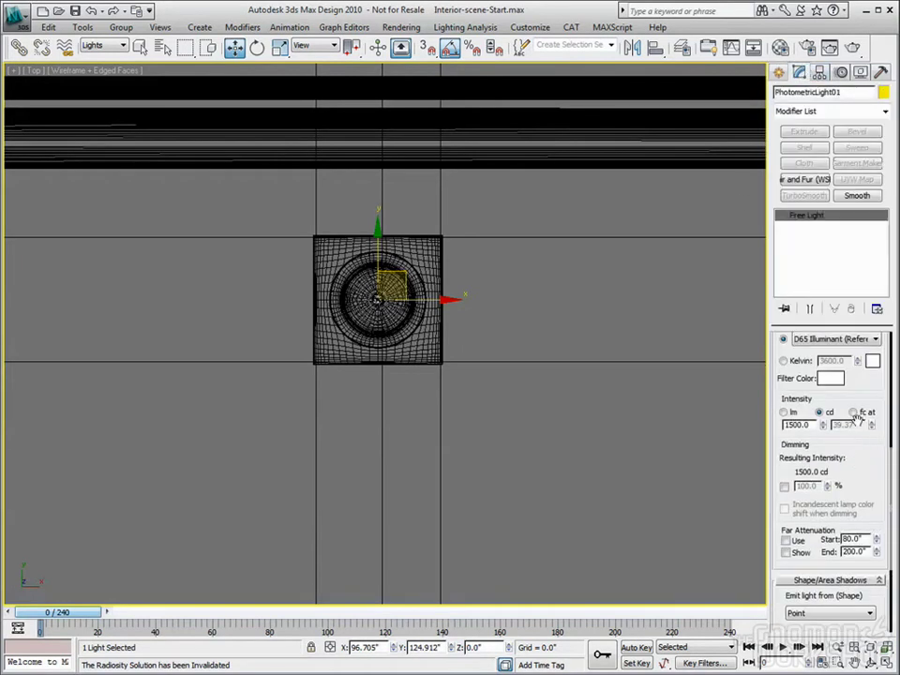
scroll(856, 421, "up", 3)
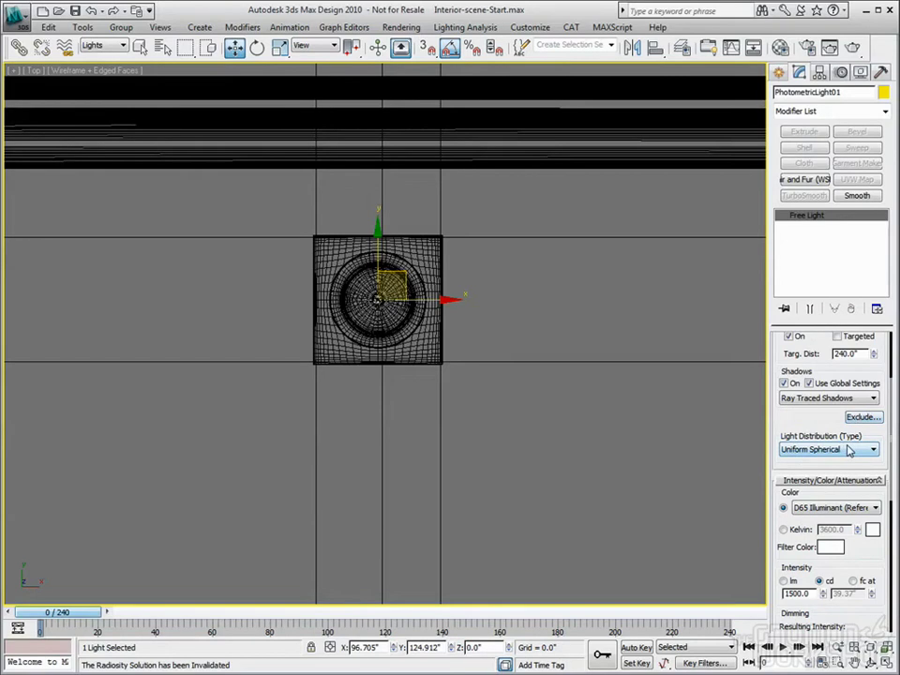
left_click(874, 450)
left_click(869, 460)
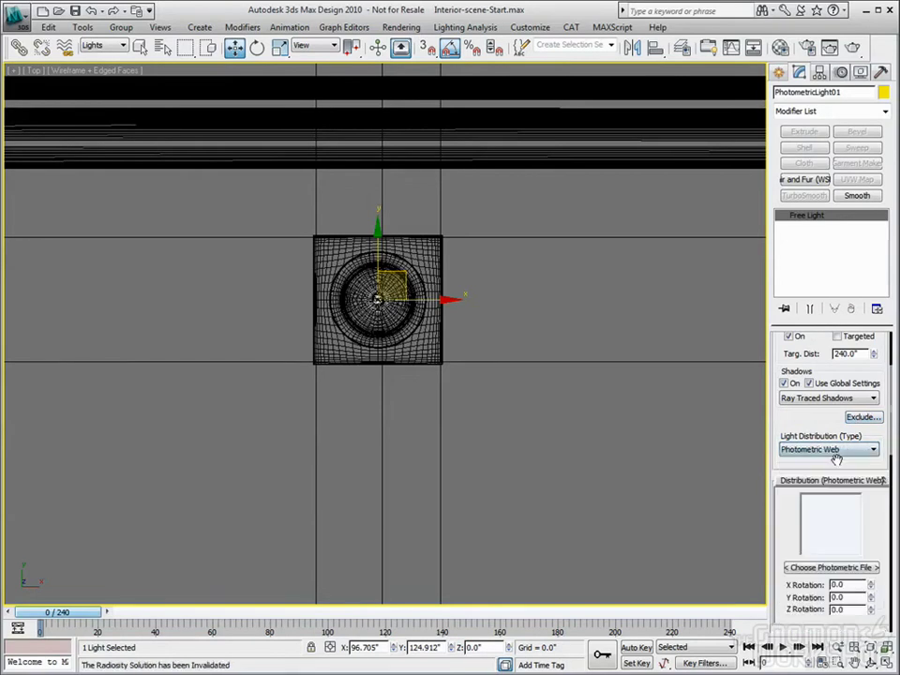
scroll(870, 463, "down", 4)
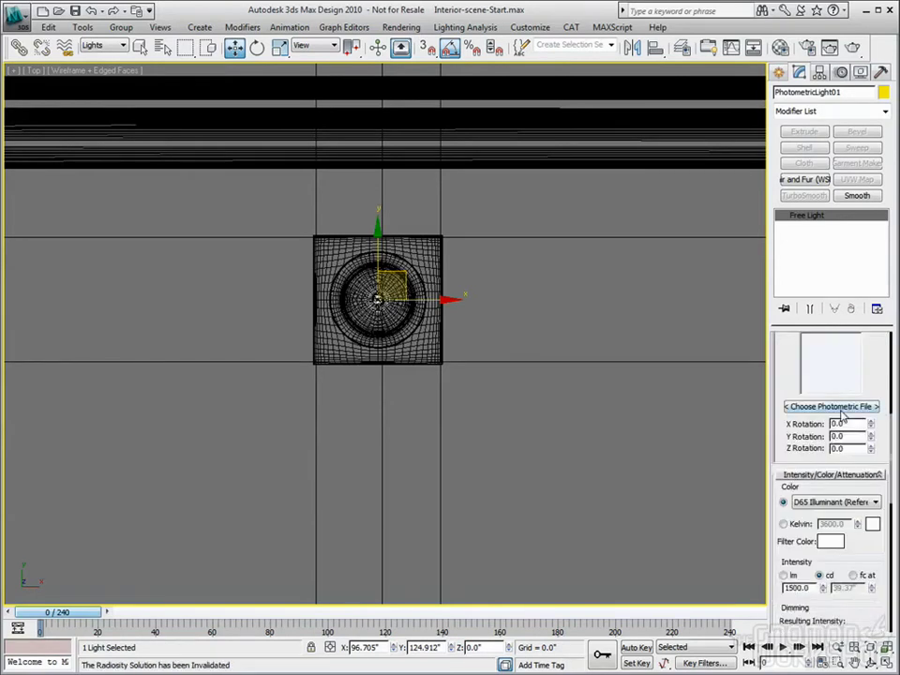
left_click(841, 449)
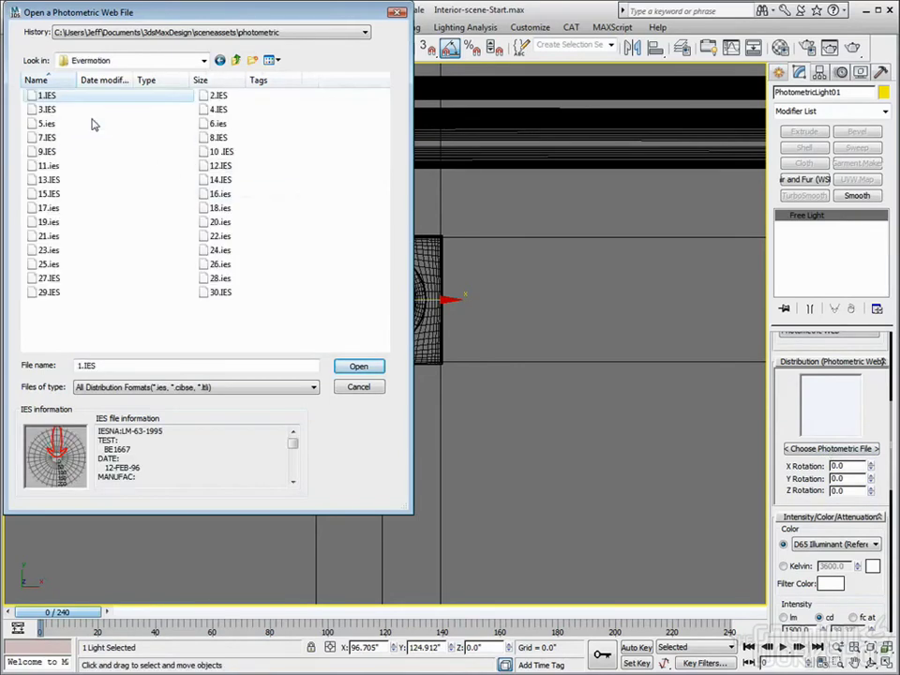
In the Evermotion IES folder, preview 11.ies and 10.IES, then load 1.IES
left_click(47, 109)
left_click(47, 165)
left_click(217, 151)
left_click(45, 95)
left_click(349, 367)
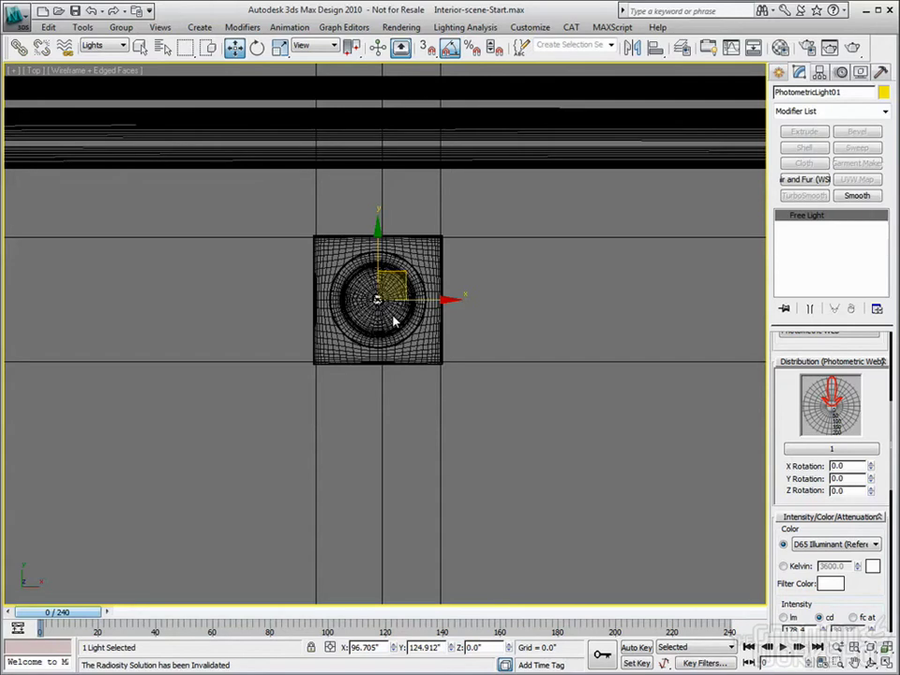
Check that PhotometricLight03 and the next light sit centred in their ceiling fixtures
left_click(394, 322)
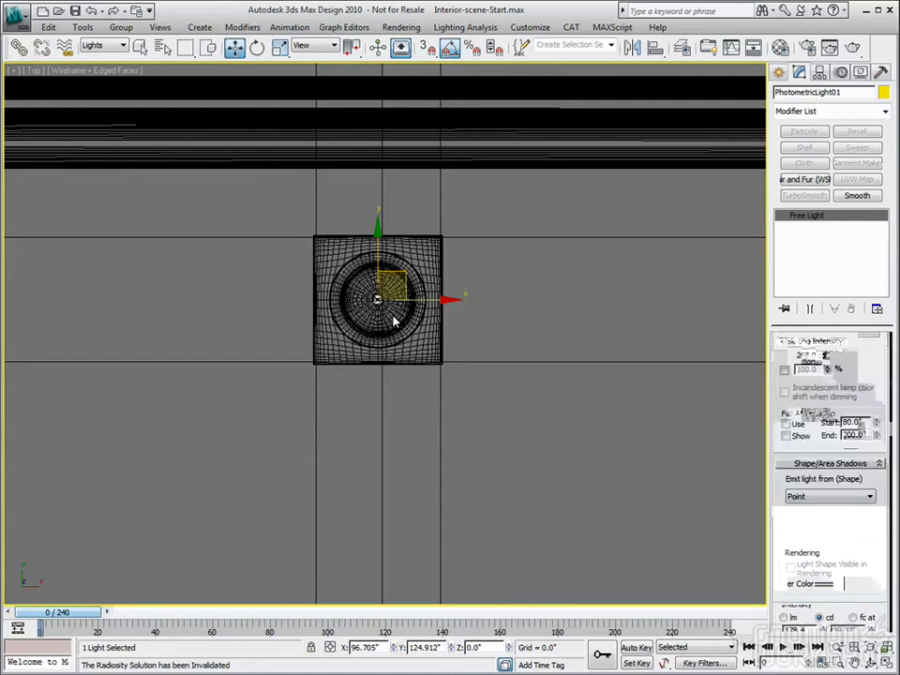
scroll(284, 403, "down", 3)
scroll(392, 416, "up", 5)
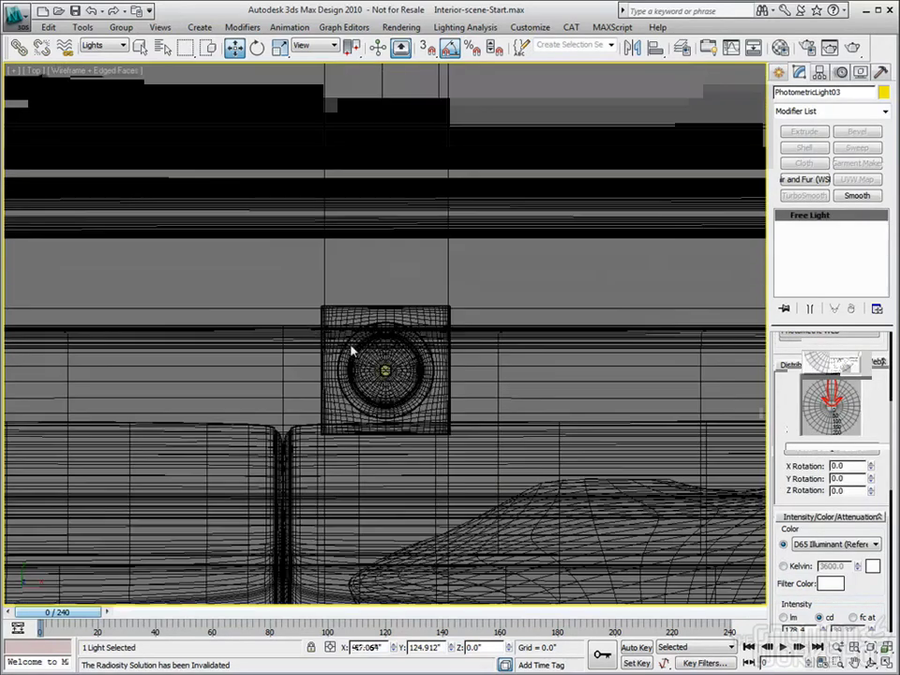
left_click(397, 377)
scroll(385, 370, "up", 6)
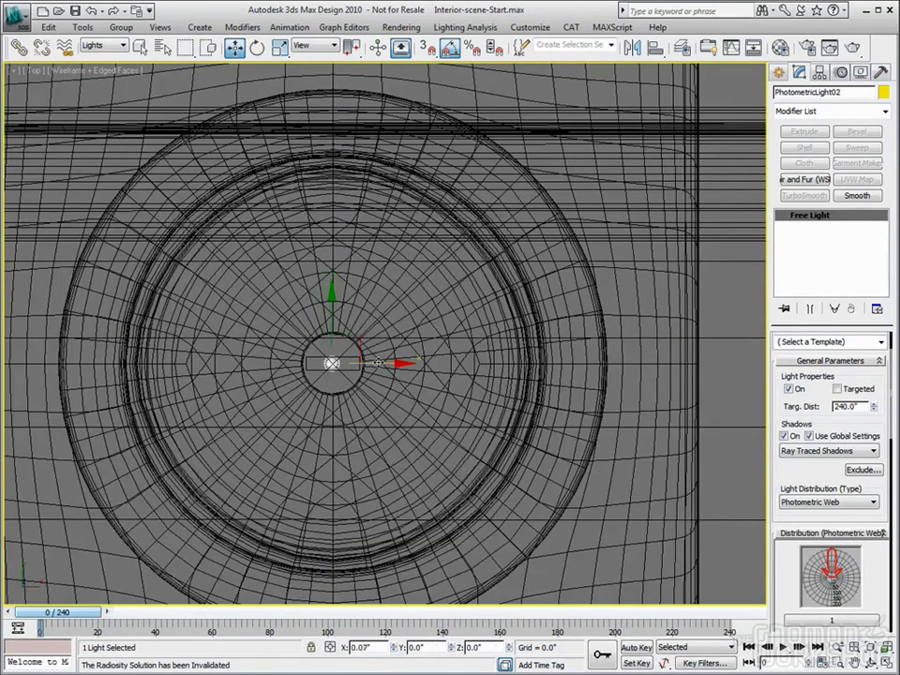
scroll(525, 383, "down", 3)
scroll(525, 383, "down", 3)
Check the left fixture's light is centred, then window-select the three top-wall lights
middle_click_drag(522, 376, 411, 379)
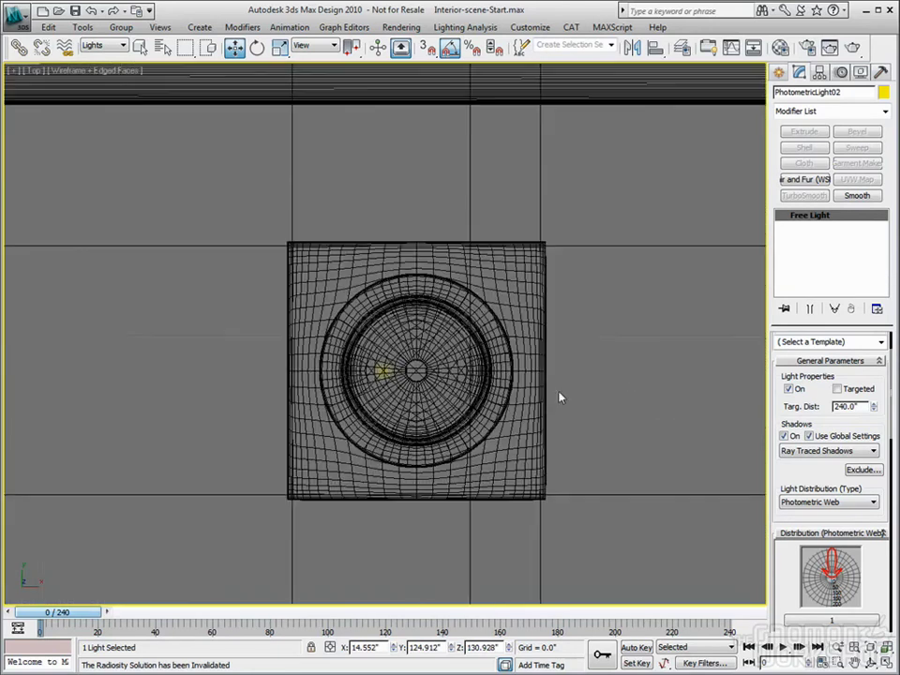
left_click_drag(227, 292, 522, 482)
middle_click_drag(398, 389, 335, 439)
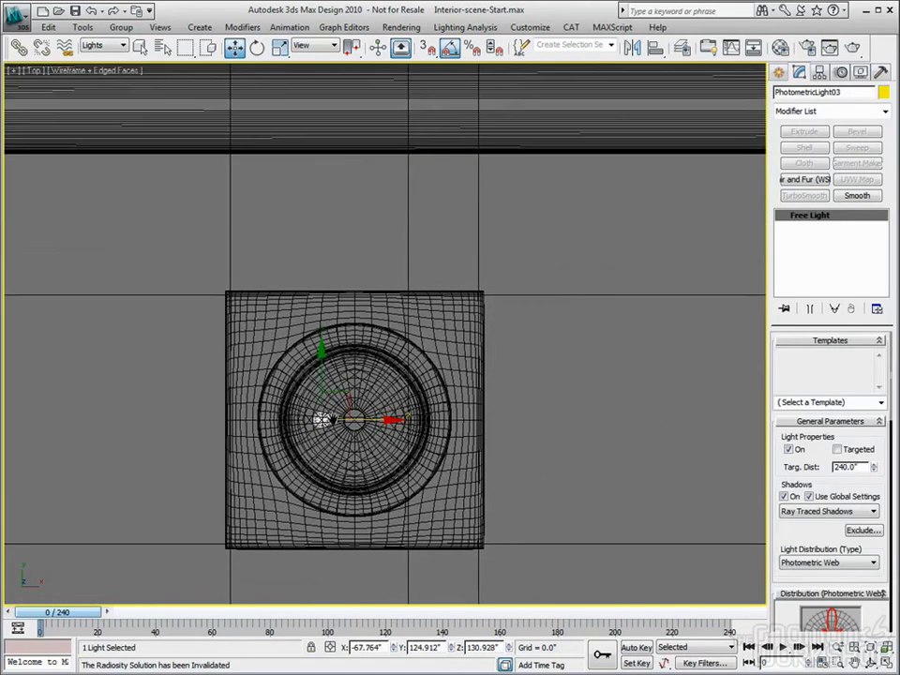
scroll(335, 439, "up", 5)
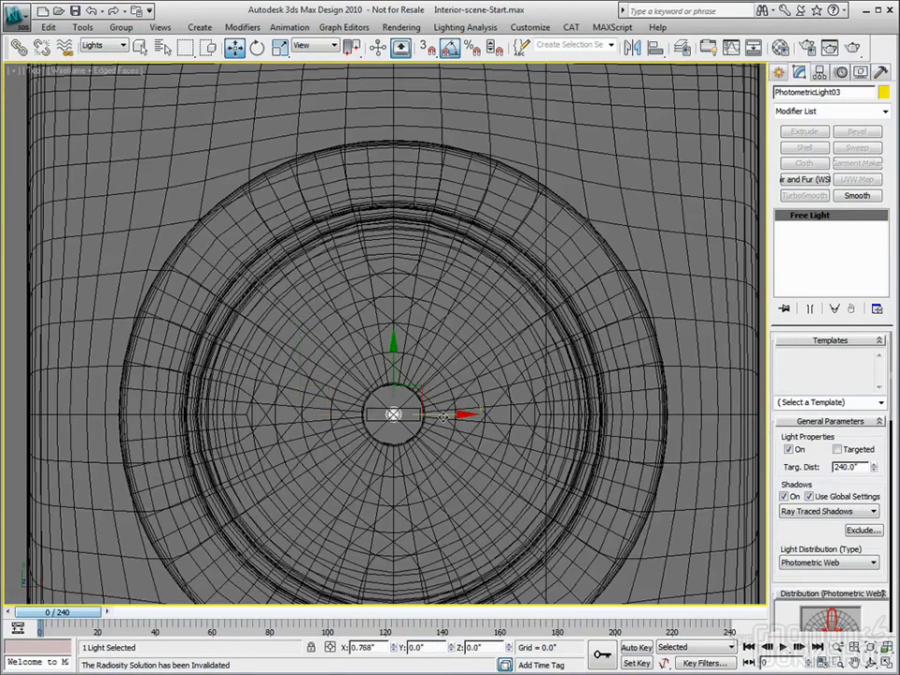
scroll(286, 342, "down", 8)
scroll(286, 343, "down", 5)
middle_click_drag(368, 379, 161, 300)
left_click_drag(147, 315, 610, 314)
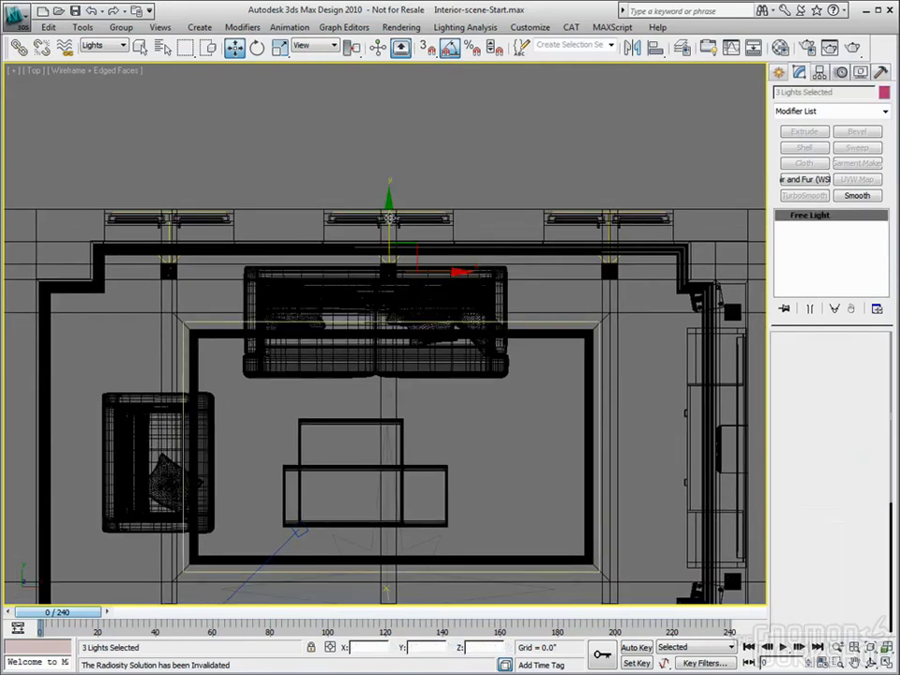
Shift-move instanced copies of the three lights down onto the lower-row fixtures
left_click_drag(390, 219, 411, 566)
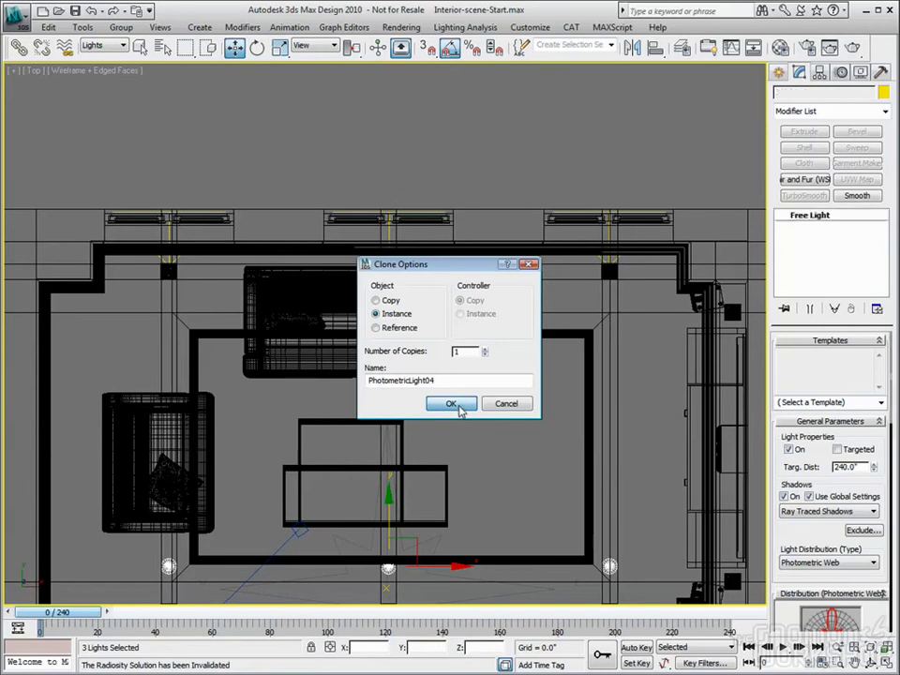
left_click(451, 404)
middle_click_drag(402, 554, 413, 368)
mouse_move(414, 366)
left_mouse_down()
mouse_move(413, 387)
mouse_move(410, 375)
left_mouse_up()
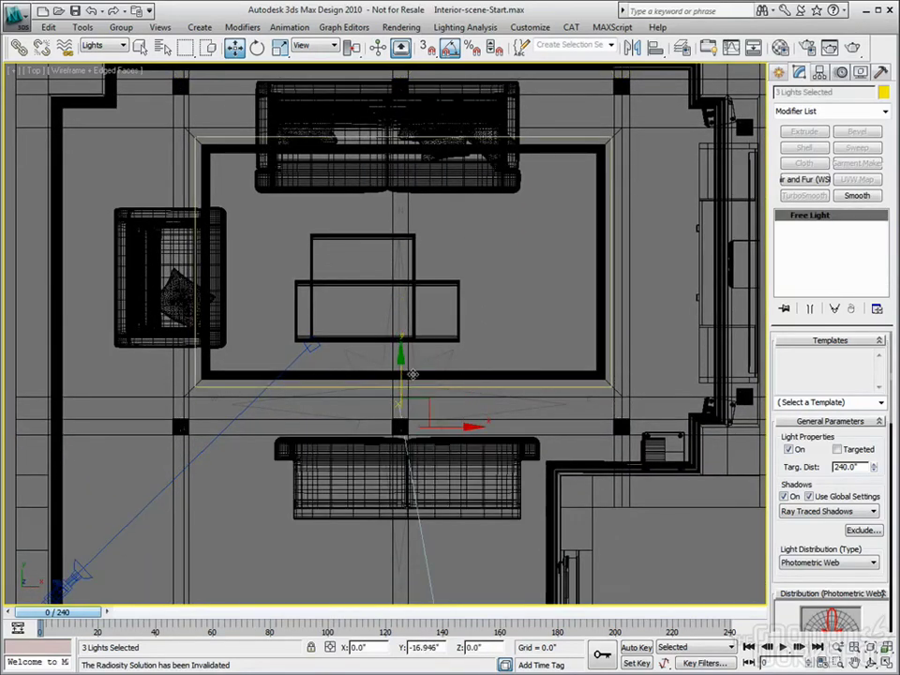
scroll(404, 413, "up", 6)
scroll(410, 432, "up", 5)
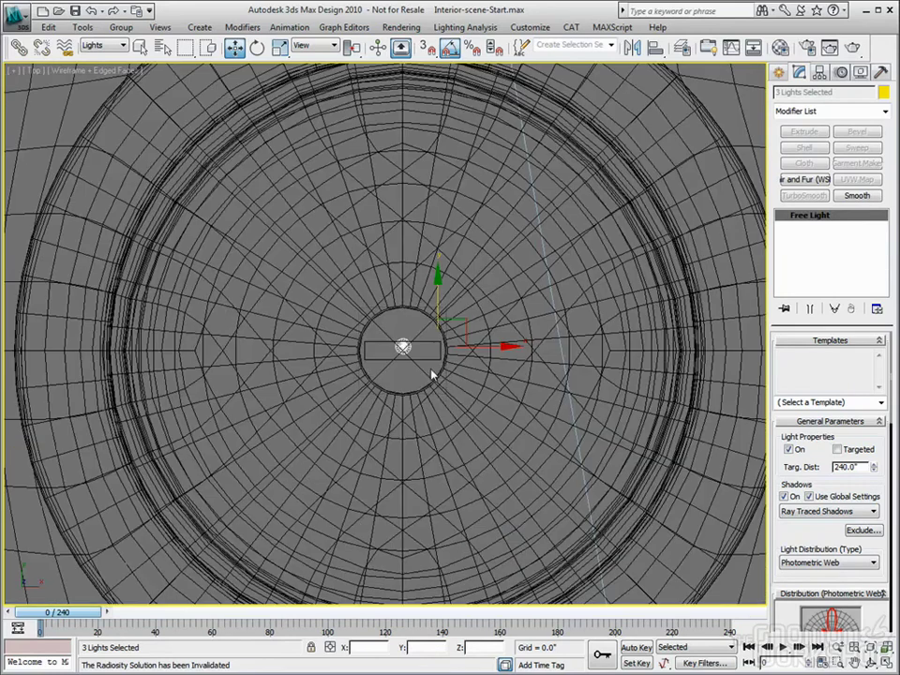
left_click(402, 348)
scroll(285, 413, "down", 10)
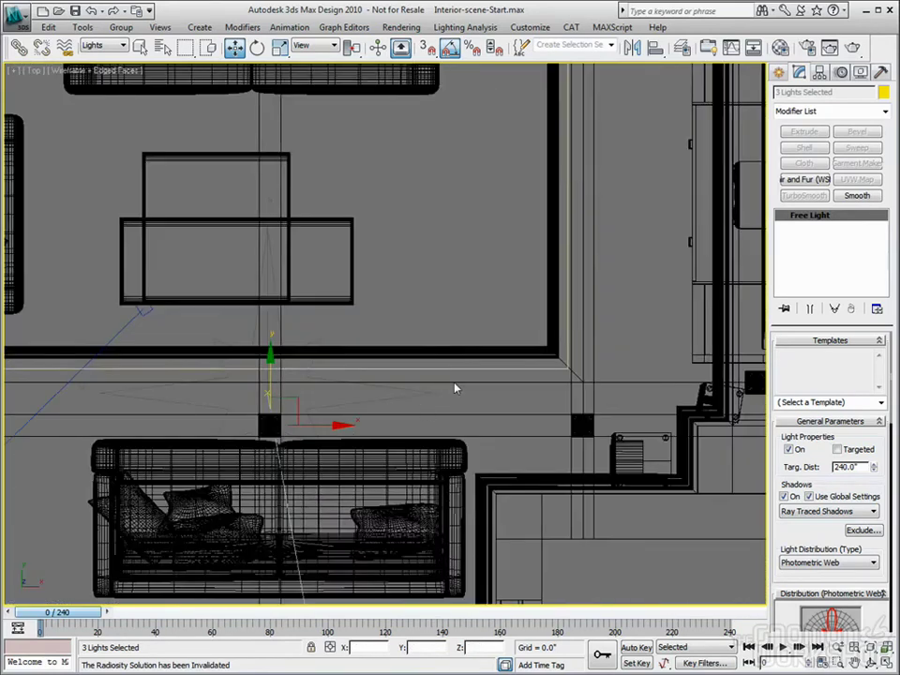
Make instanced copies of two lights toward the right wall, then clear the selection
middle_click_drag(454, 388, 258, 436)
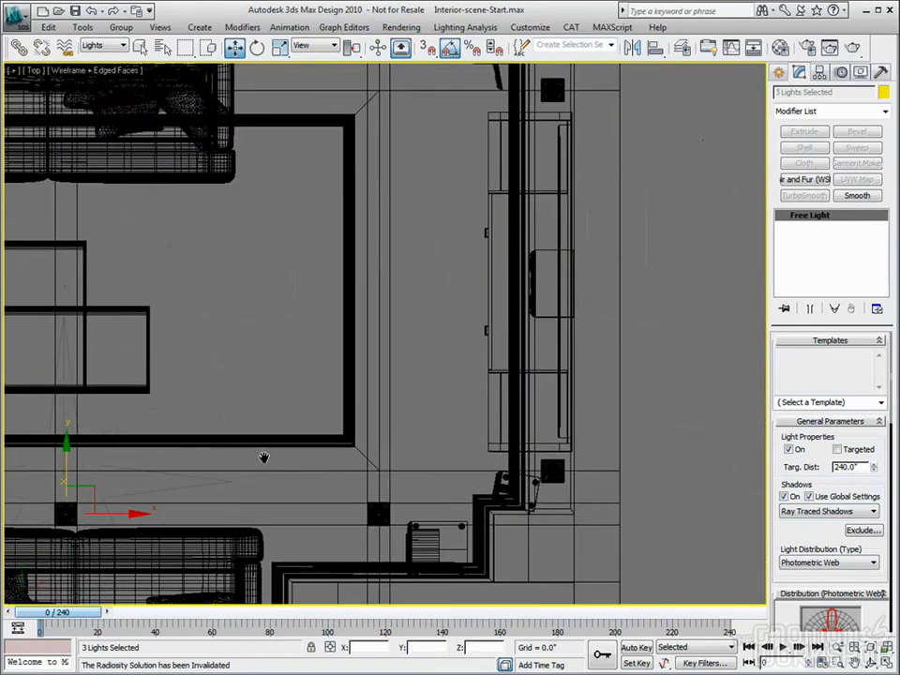
scroll(500, 234, "down", 3)
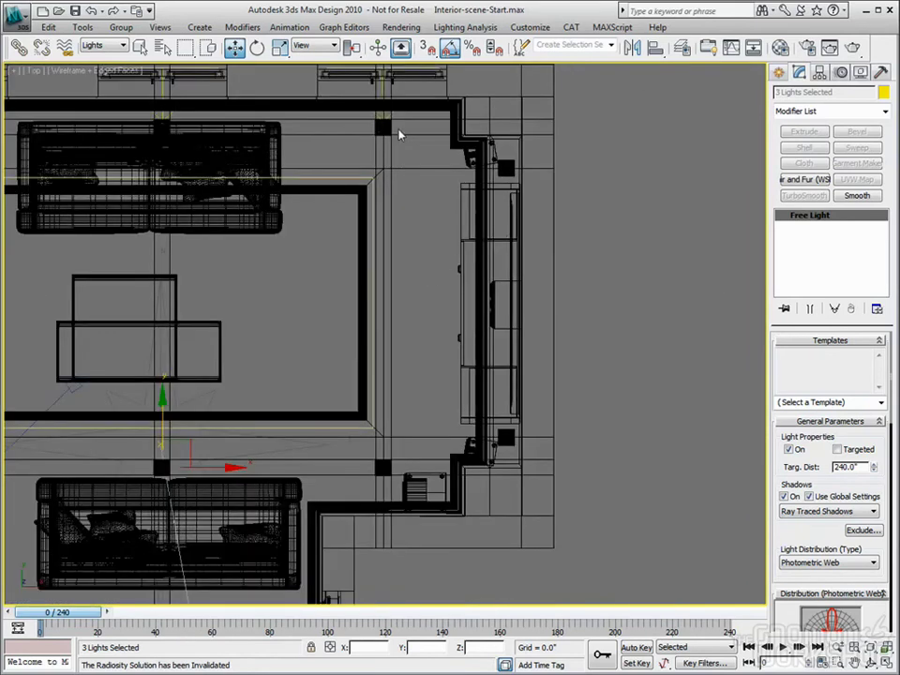
left_click_drag(356, 272, 442, 354)
middle_click_drag(442, 354, 371, 398)
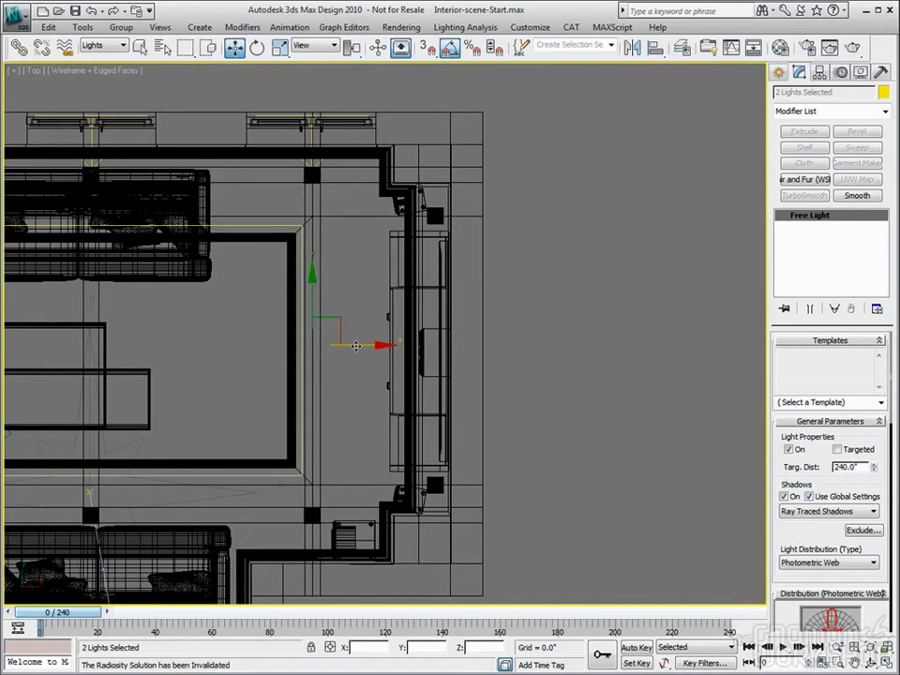
left_click_drag(361, 349, 495, 346)
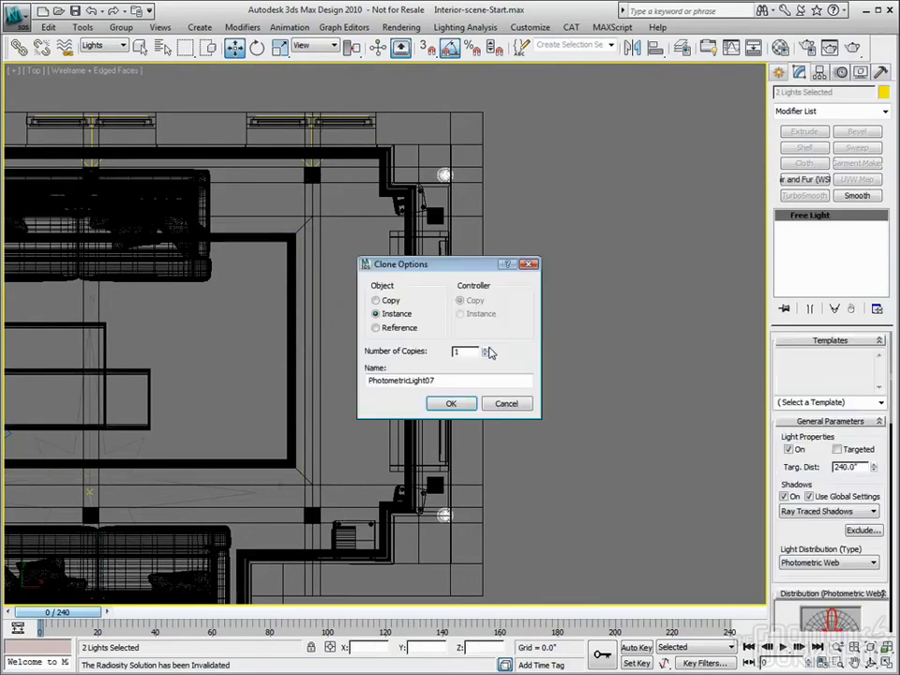
left_click(451, 403)
scroll(477, 388, "up", 2)
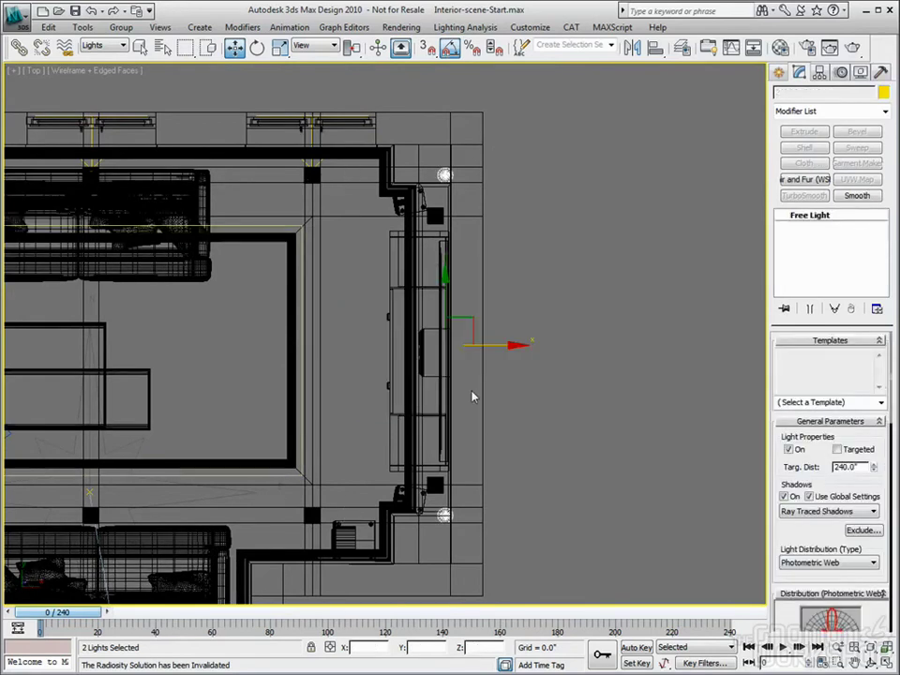
scroll(482, 301, "up", 4)
scroll(454, 299, "up", 2)
left_click(396, 241)
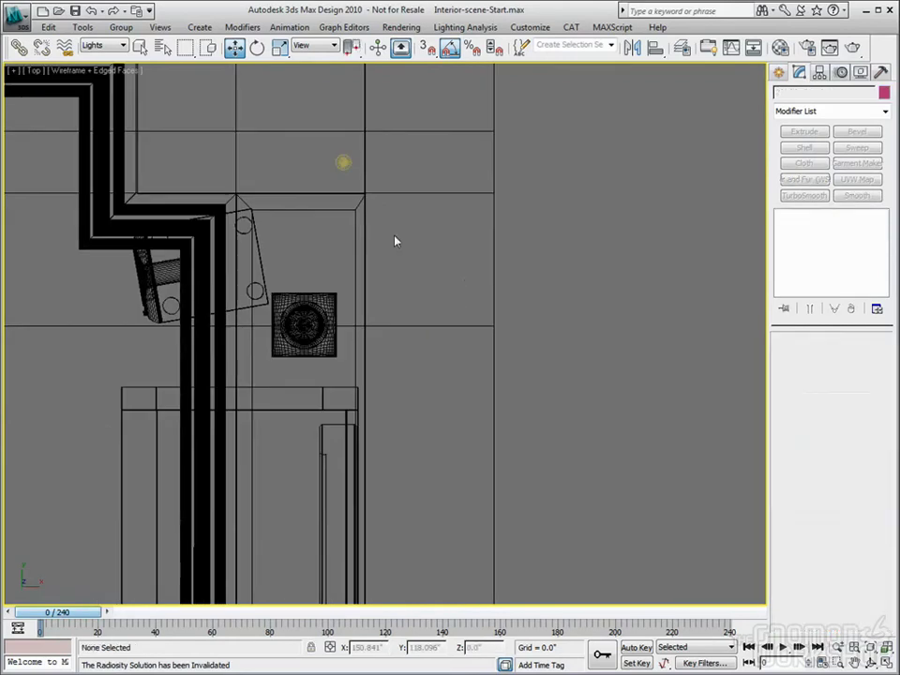
Move PhotometricLight08 onto the centre of its ceiling fixture
left_click(343, 163)
left_click_drag(371, 136, 339, 294)
scroll(296, 354, "up", 3)
scroll(307, 371, "up", 4)
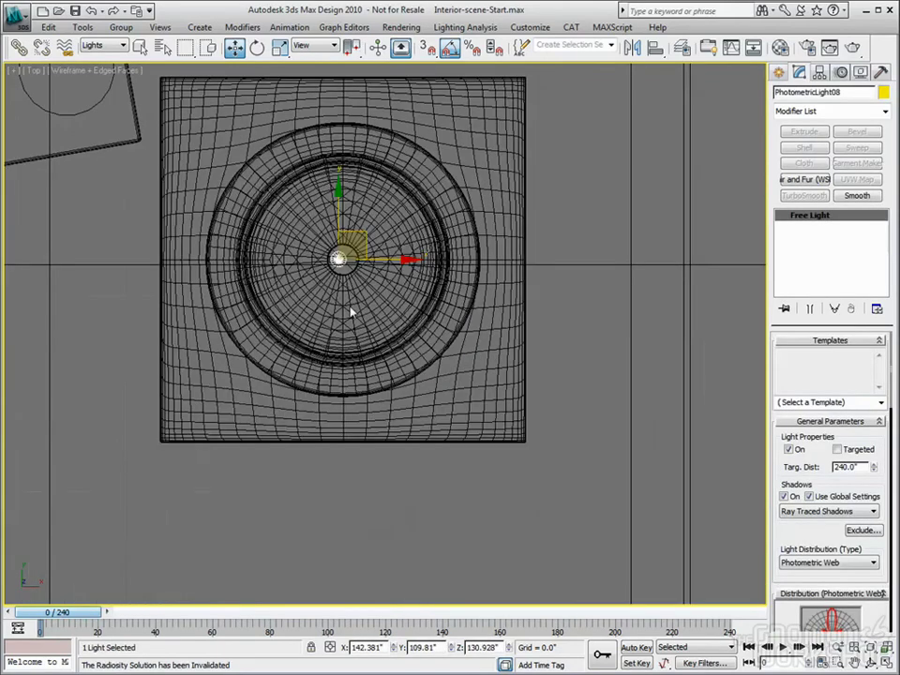
scroll(357, 308, "down", 1)
scroll(331, 254, "up", 1)
left_click_drag(330, 255, 356, 256)
scroll(341, 223, "down", 5)
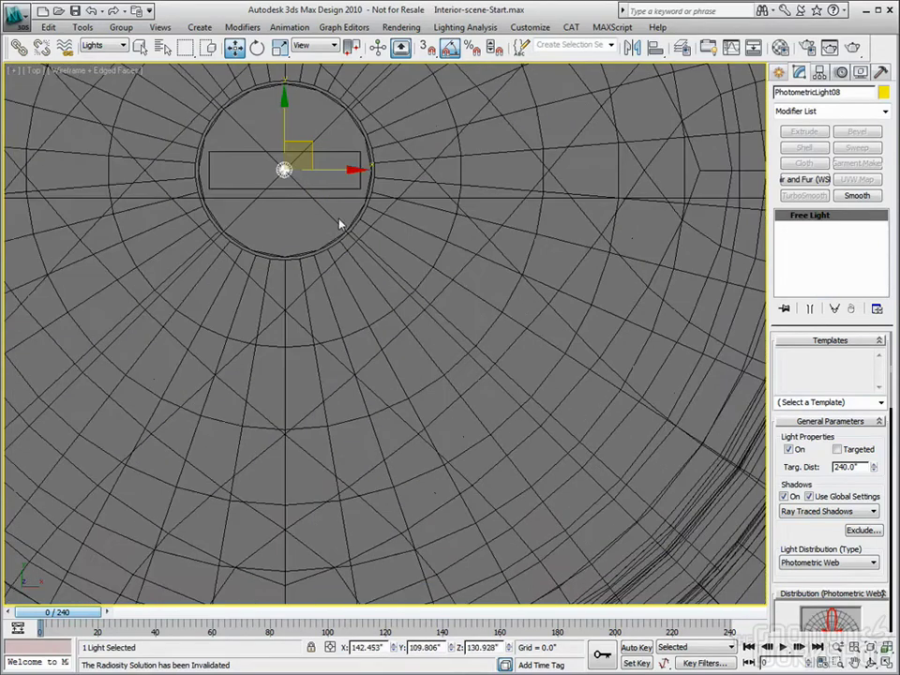
scroll(388, 239, "down", 6)
Move PhotometricLight07 onto the centre of the square fixture
middle_click_drag(427, 342, 367, 527)
scroll(366, 527, "up", 3)
left_click(402, 527)
scroll(422, 521, "up", 3)
left_click_drag(430, 517, 344, 340)
scroll(330, 361, "up", 5)
scroll(331, 361, "up", 5)
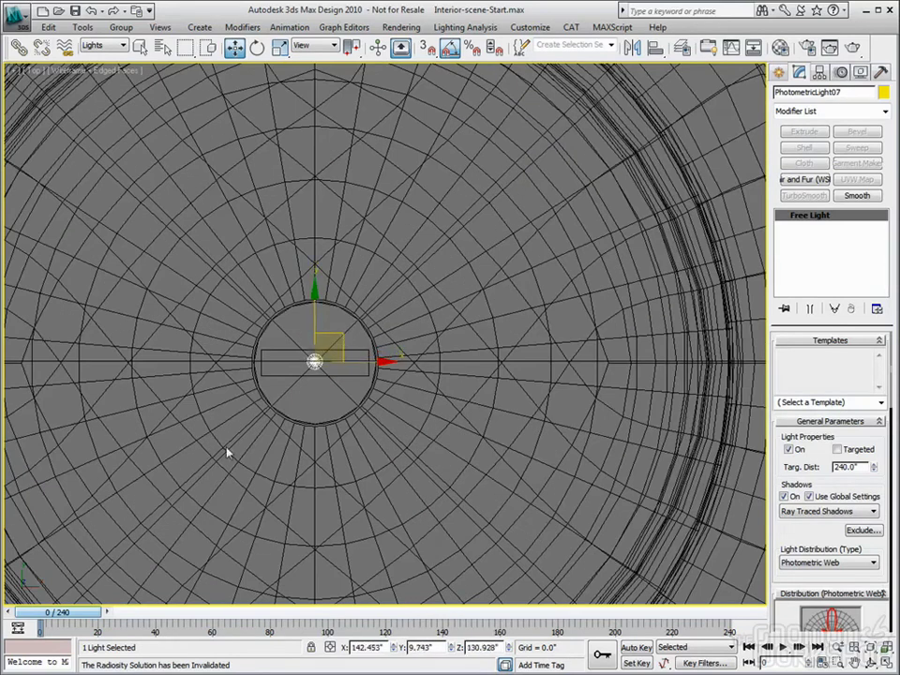
scroll(319, 366, "down", 5)
Check in Front view, select both right-wall lights, and restore the four-viewport layout
key("f")
scroll(310, 507, "up", 3)
key("t")
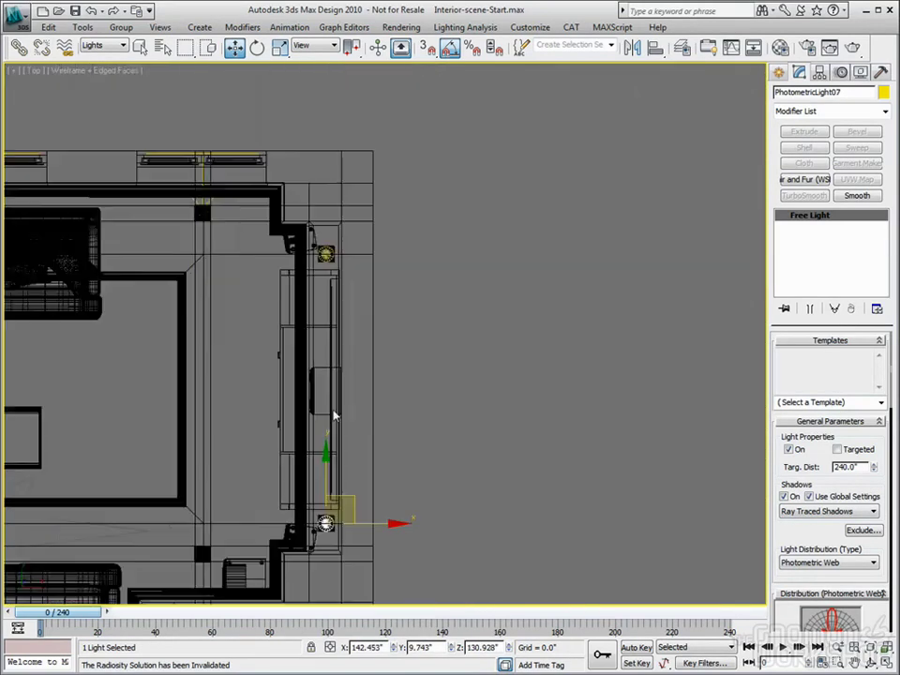
left_click_drag(353, 244, 313, 528)
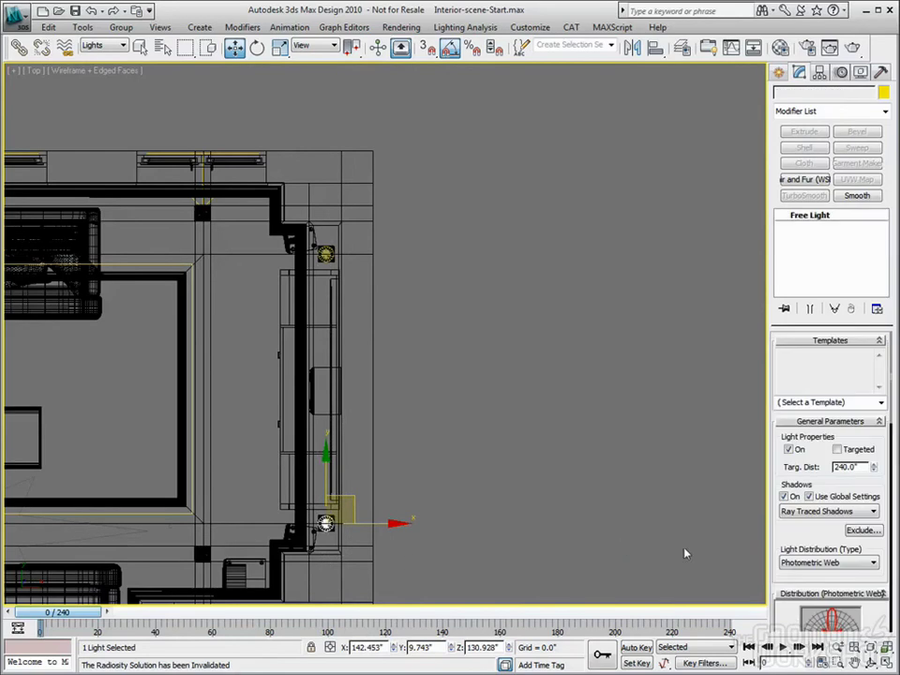
key("alt+w")
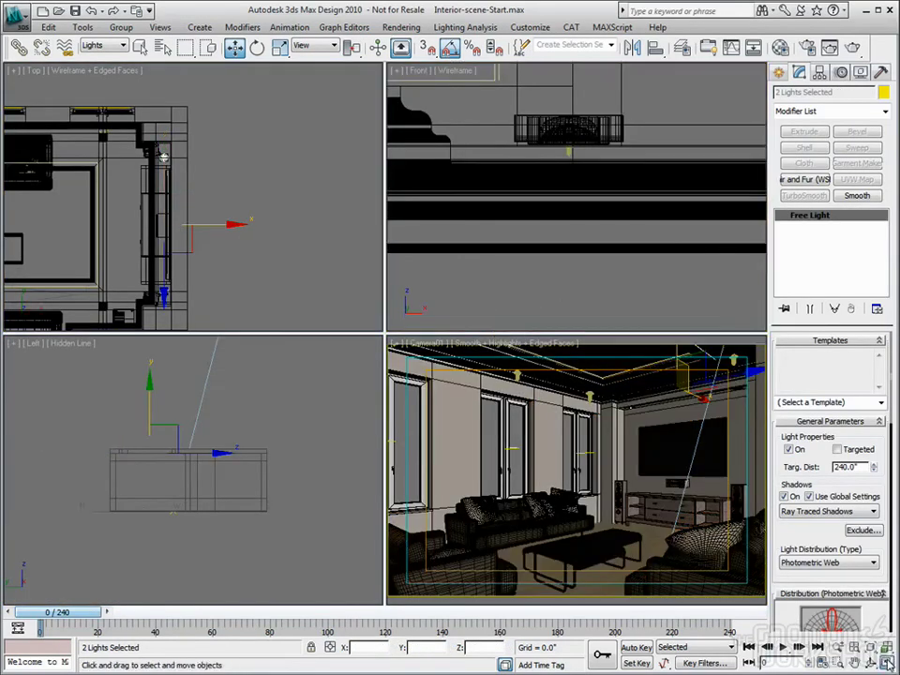
In the maximized Front view, lower the two lights to the fixtures' height
key("alt+w")
scroll(325, 312, "down", 3)
scroll(540, 387, "up", 4)
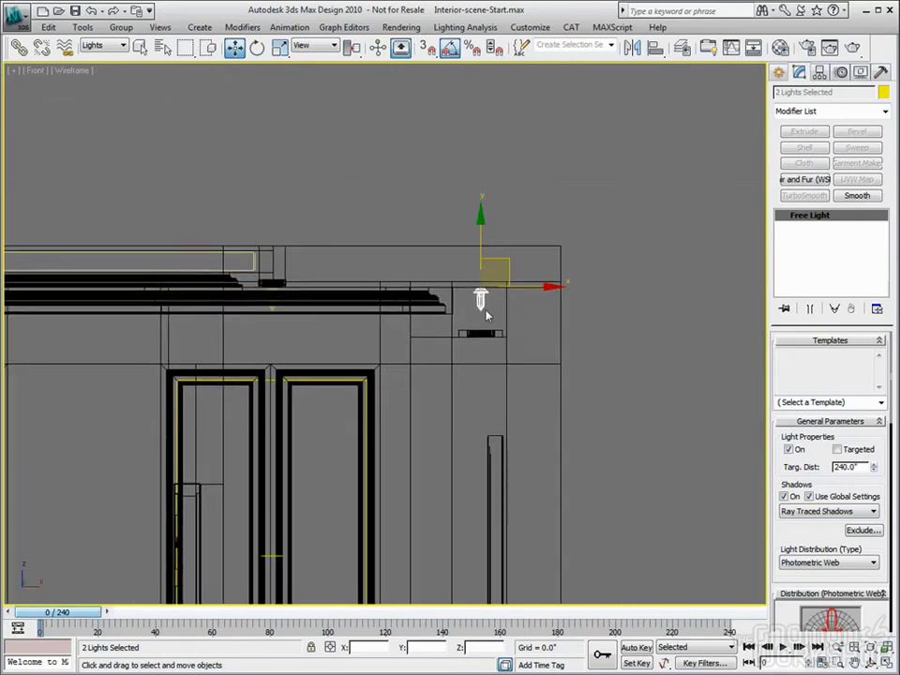
left_click_drag(490, 222, 489, 307)
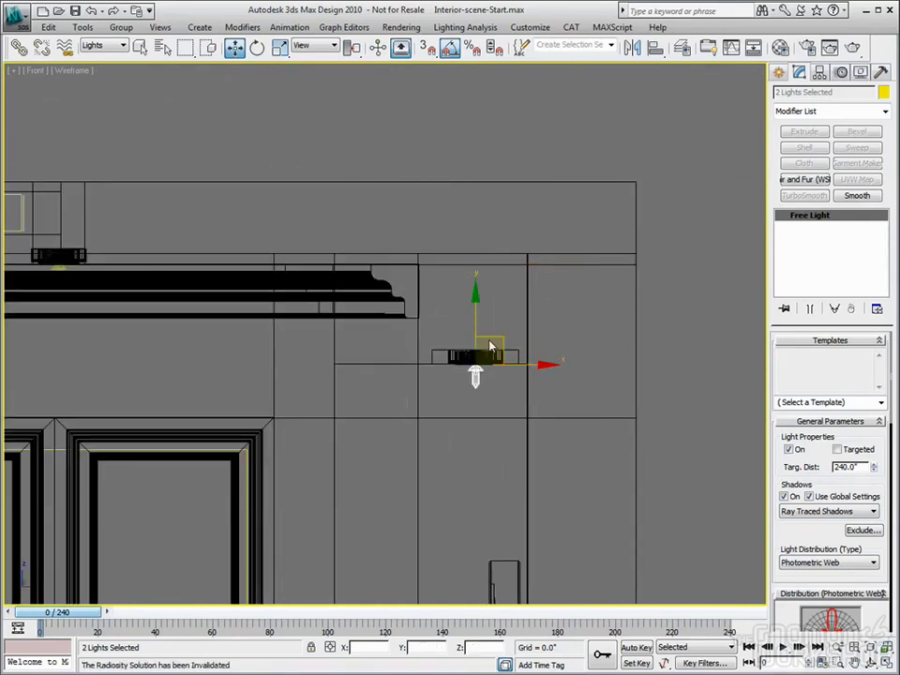
scroll(490, 307, "up", 8)
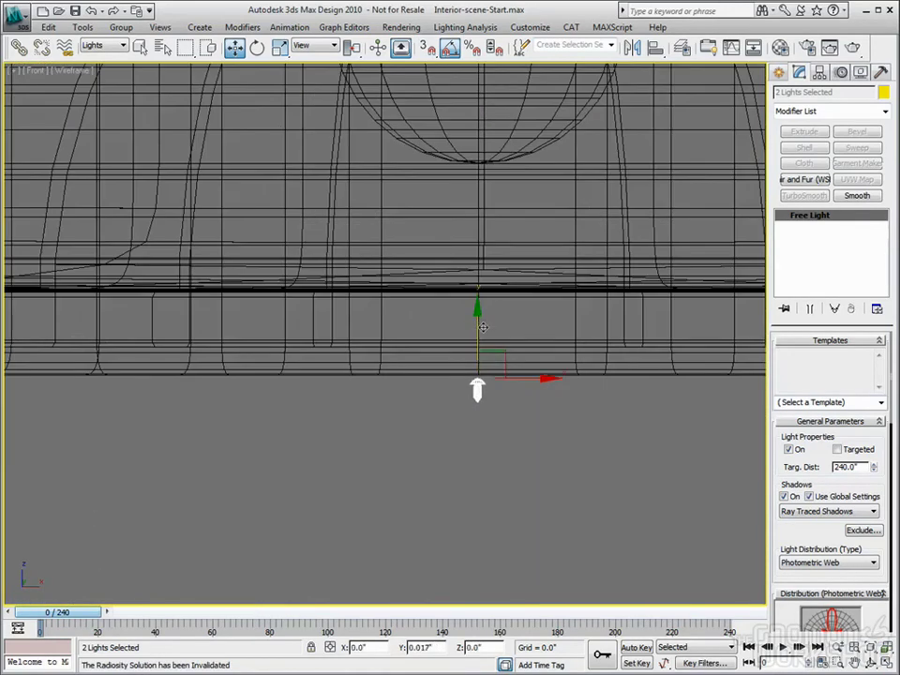
scroll(481, 347, "down", 8)
scroll(481, 347, "down", 5)
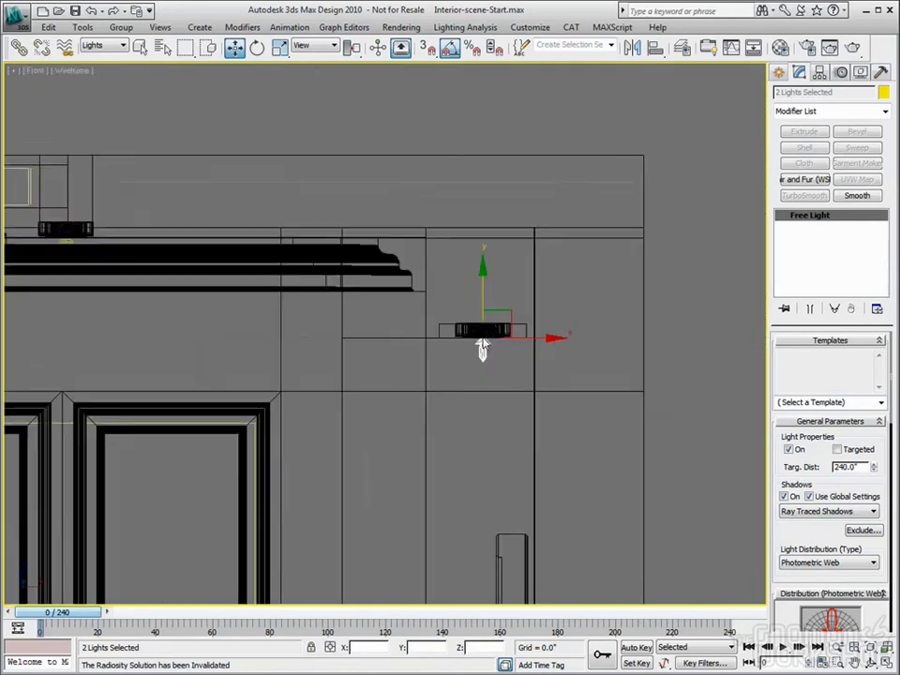
Maximize the Camera01 viewport and start a production render of the living room
left_click(885, 662)
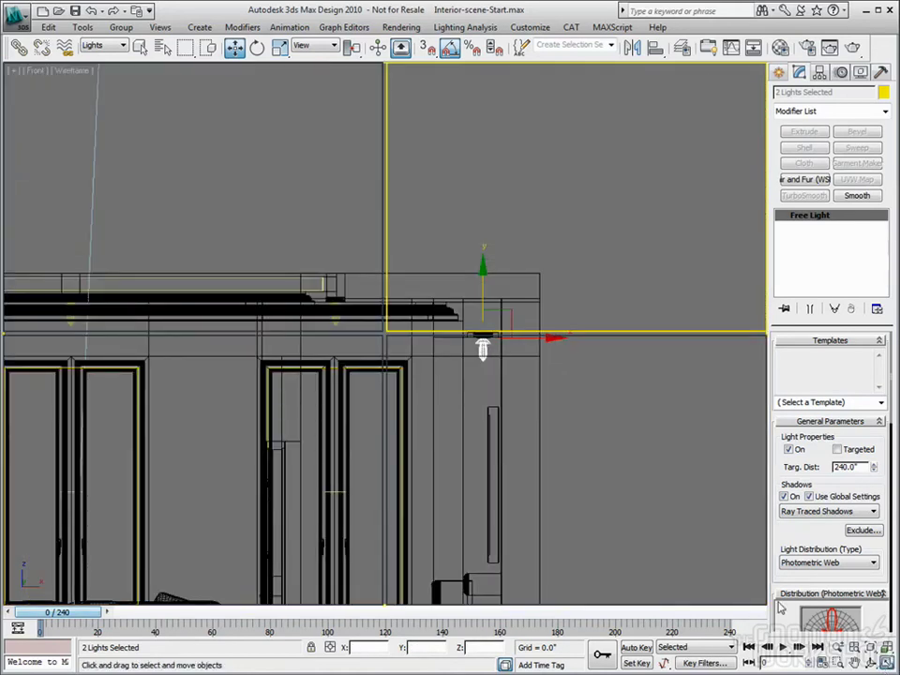
left_click(887, 663)
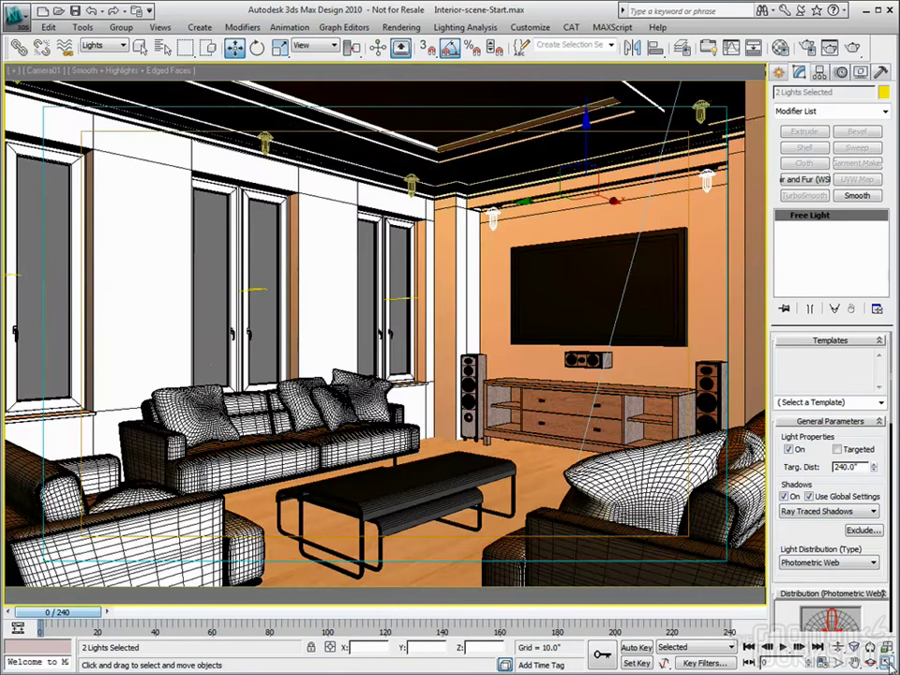
left_click(830, 47)
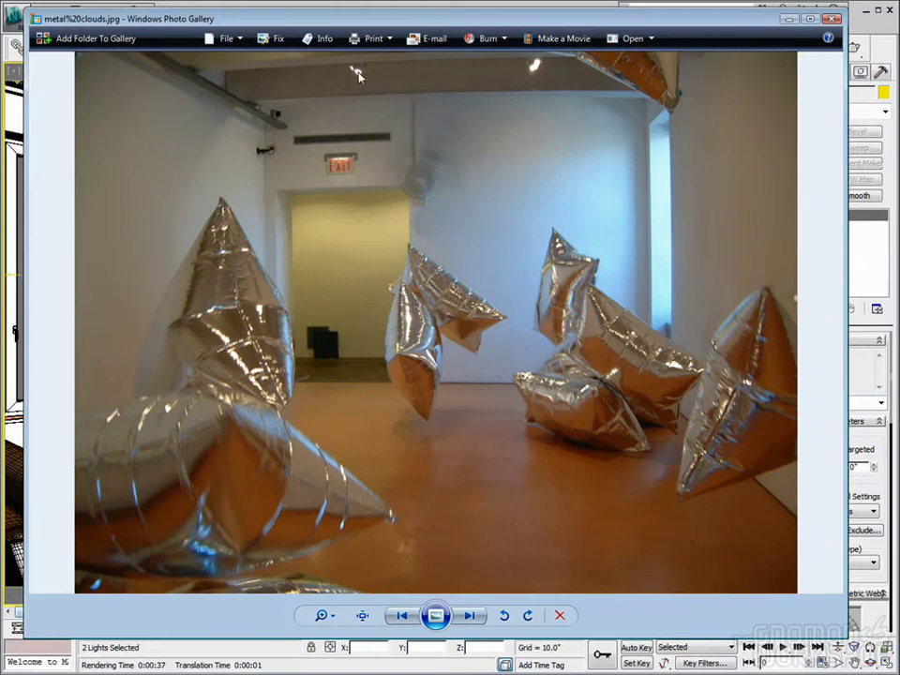
Return to 3ds Max from the metal clouds reference photo
left_click(622, 5)
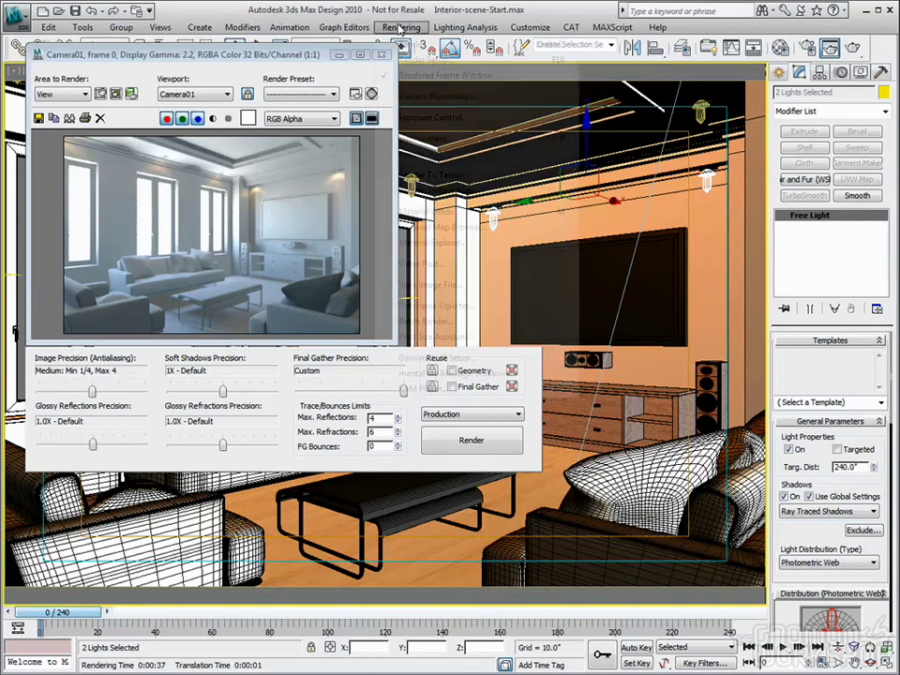
Set the exposure control Whitepoint from 6500 to 3000 K and render
left_click(402, 27)
left_click(422, 118)
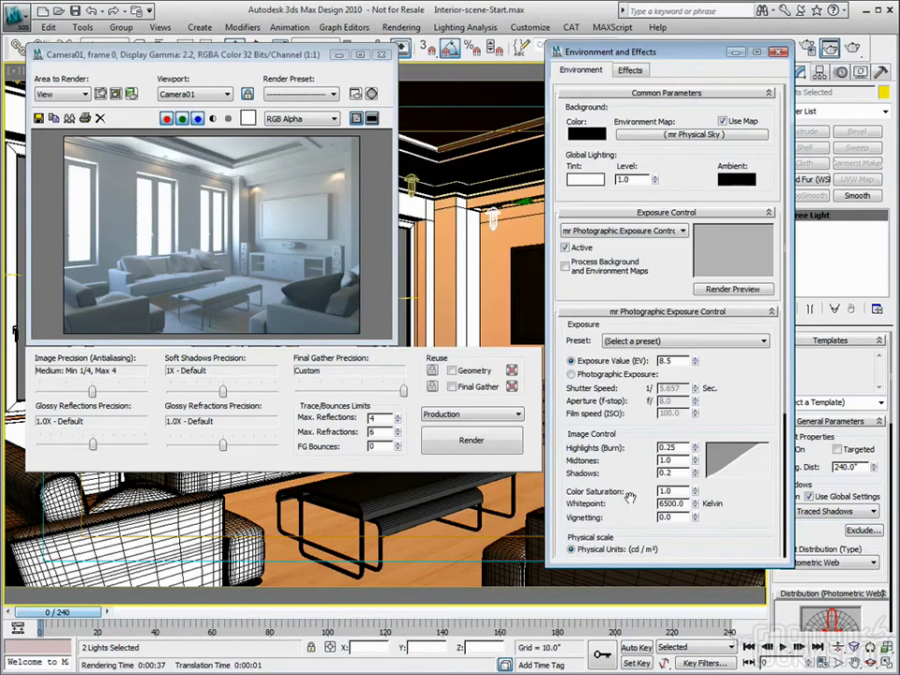
left_click_drag(688, 503, 664, 516)
type("30")
left_click(852, 49)
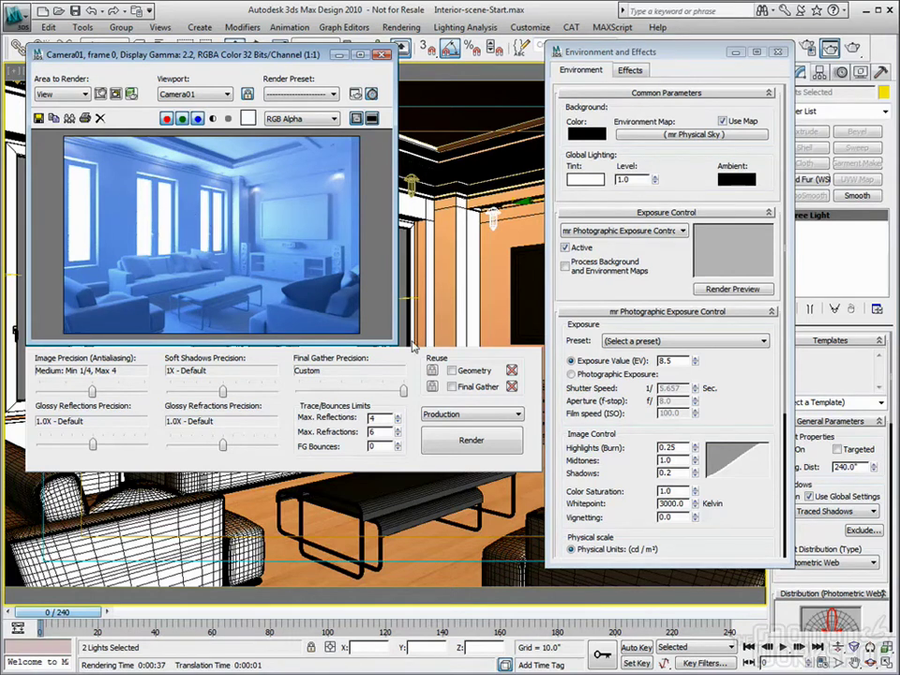
Change the Whitepoint to 5400 K and re-render, then view the bedroom reference photo
left_click_drag(688, 503, 632, 504)
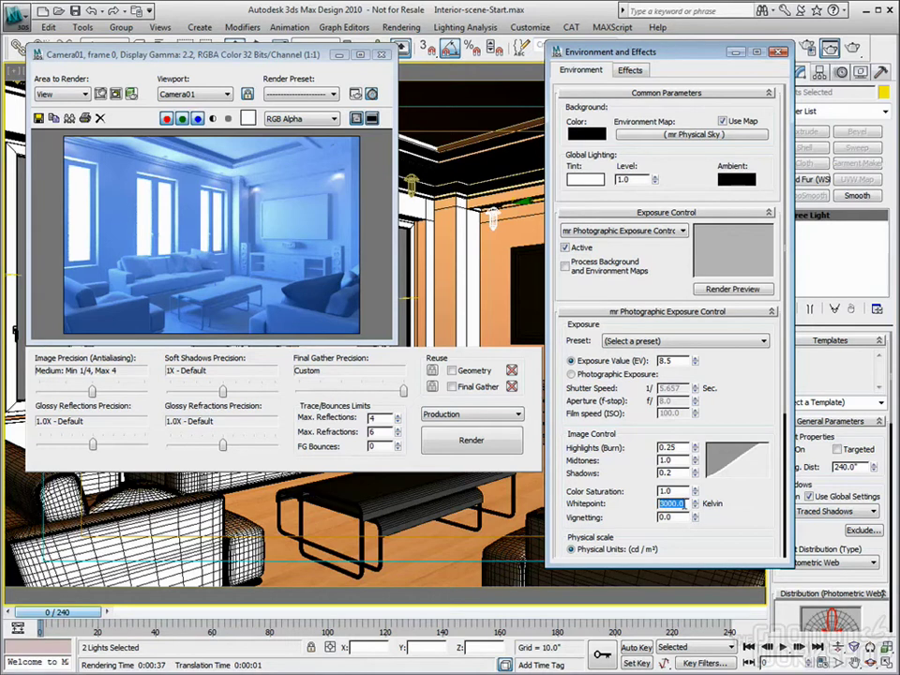
type("540")
key("Return")
key("shift+q")
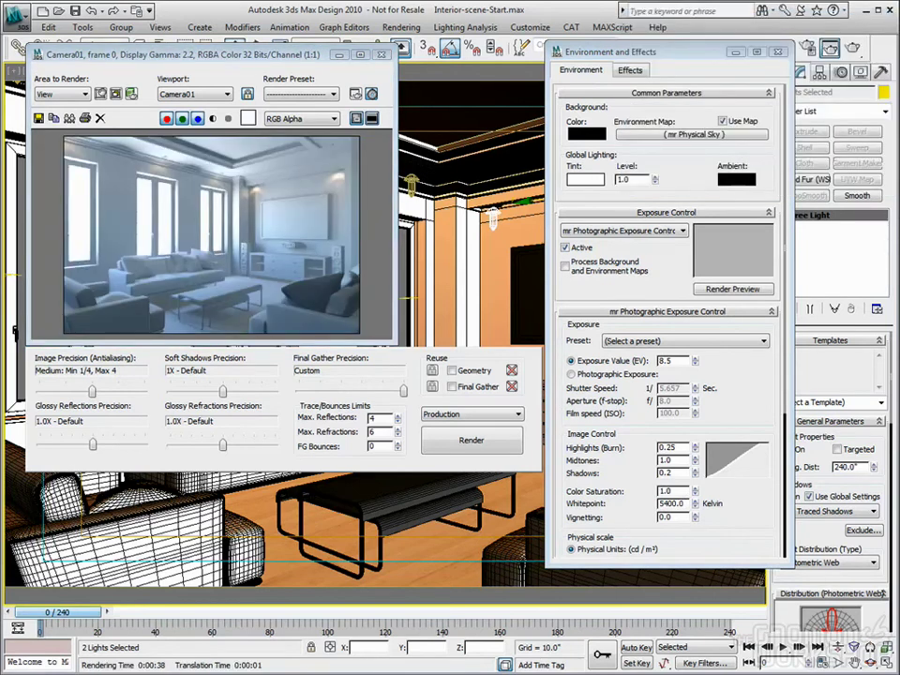
key("alt+Tab")
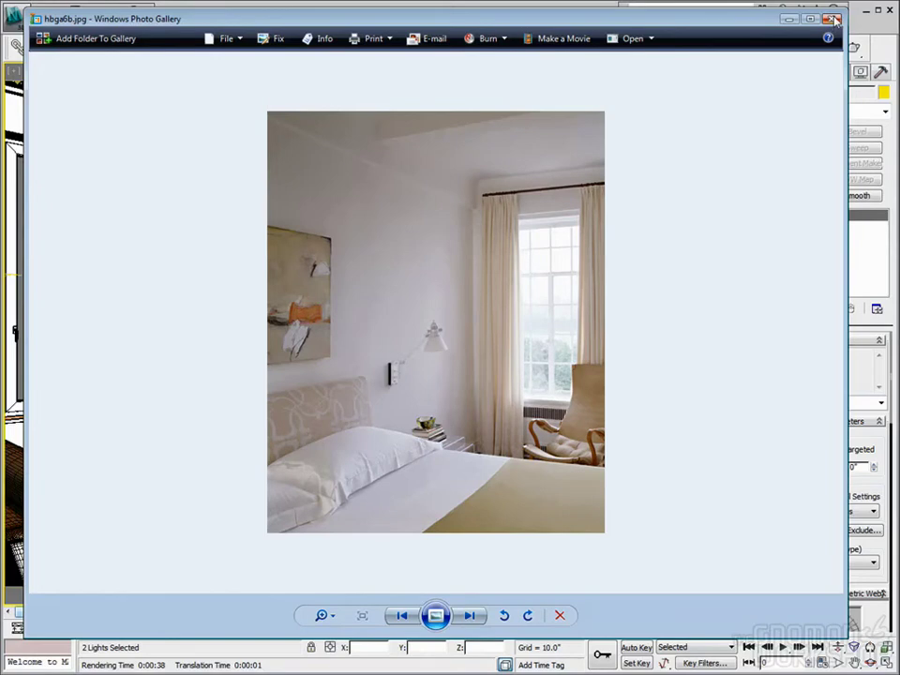
Minimize the Photo Gallery window showing the bedroom photo
left_click(789, 19)
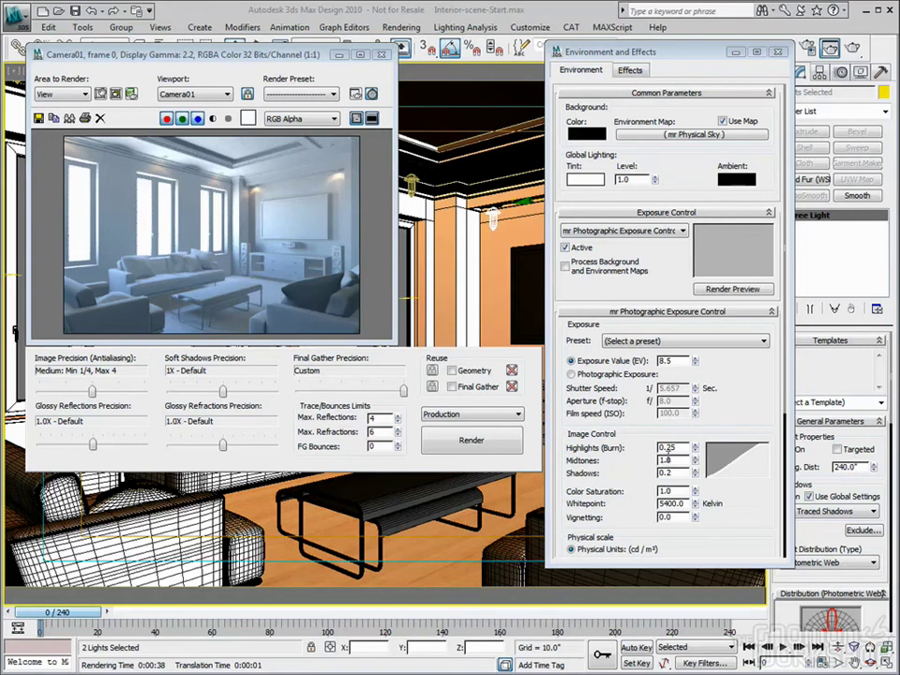
Set Highlights (Burn) to 0.025 and render to test it
double_click(673, 448)
type("0.025")
key("Tab")
key("Tab")
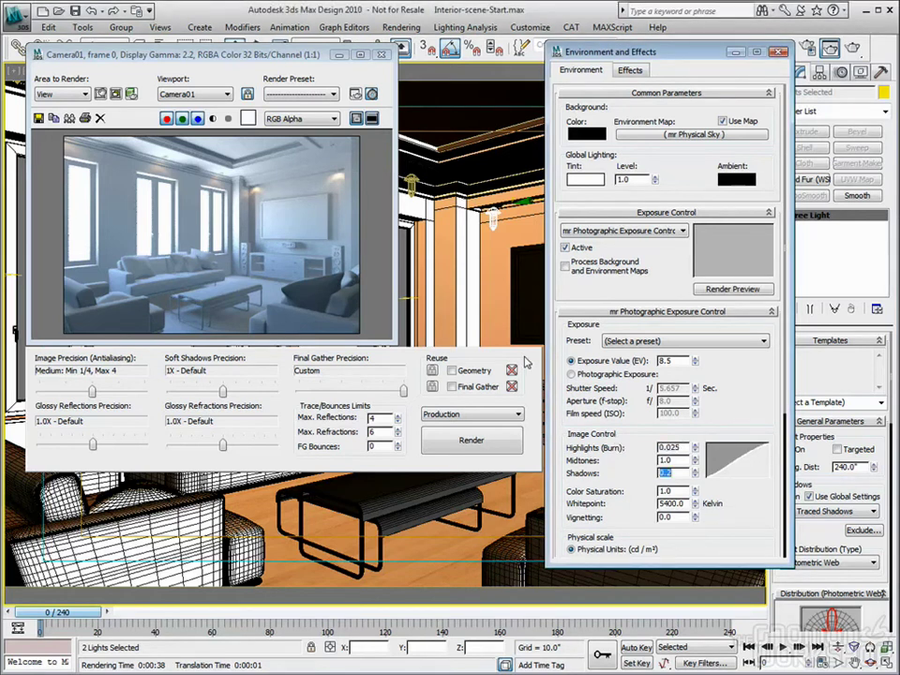
left_click(851, 48)
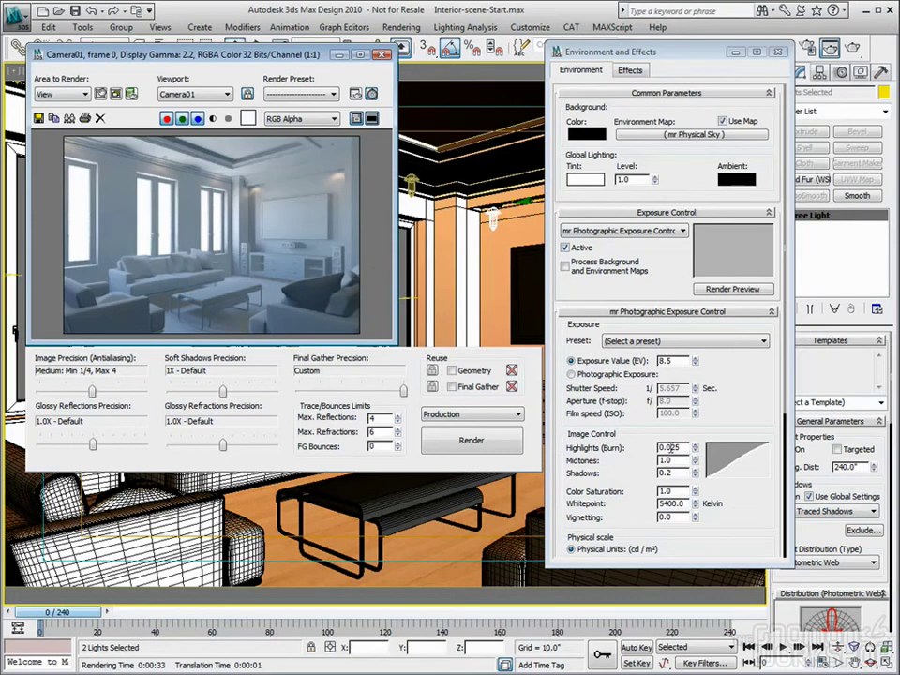
Change Highlights (Burn) to 0.05
left_click_drag(672, 447, 687, 449)
type("5")
key("Tab")
key("Tab")
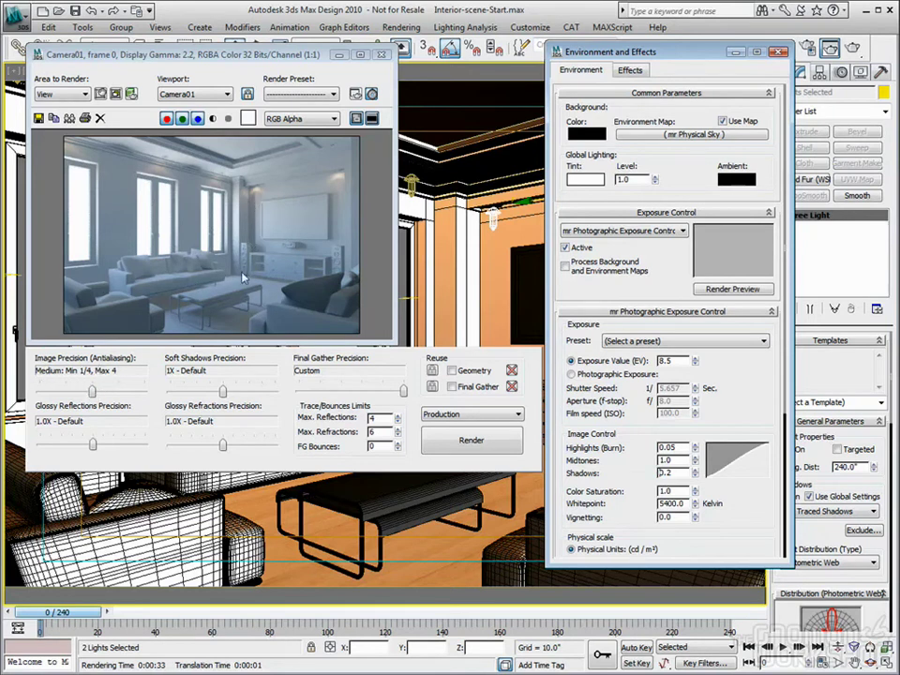
Set Image Precision to High (Min 1, Max 16) and Soft Shadows Precision to 4.0X
left_click_drag(92, 391, 117, 391)
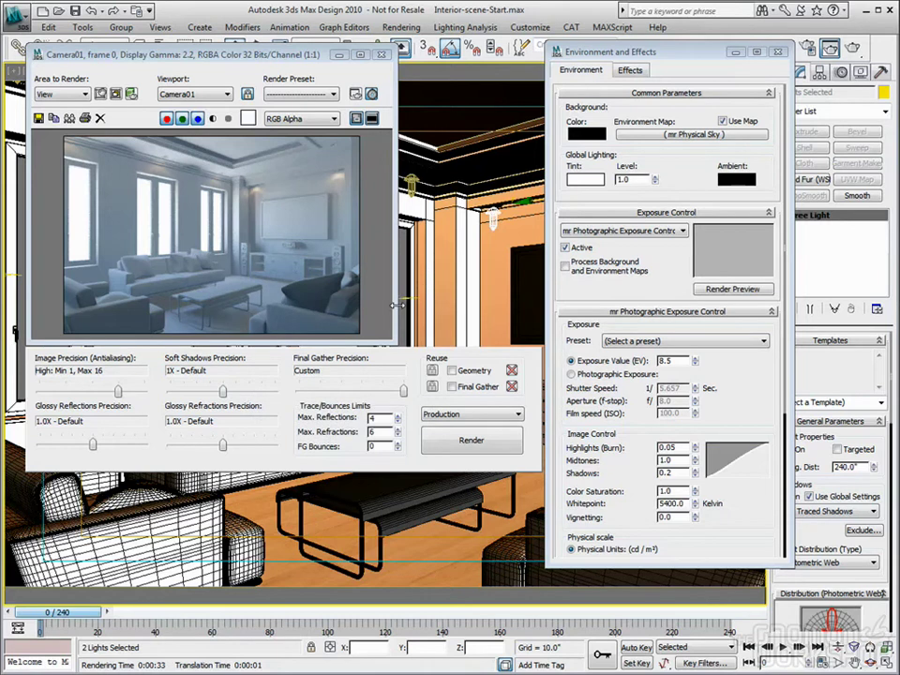
left_click_drag(222, 392, 251, 395)
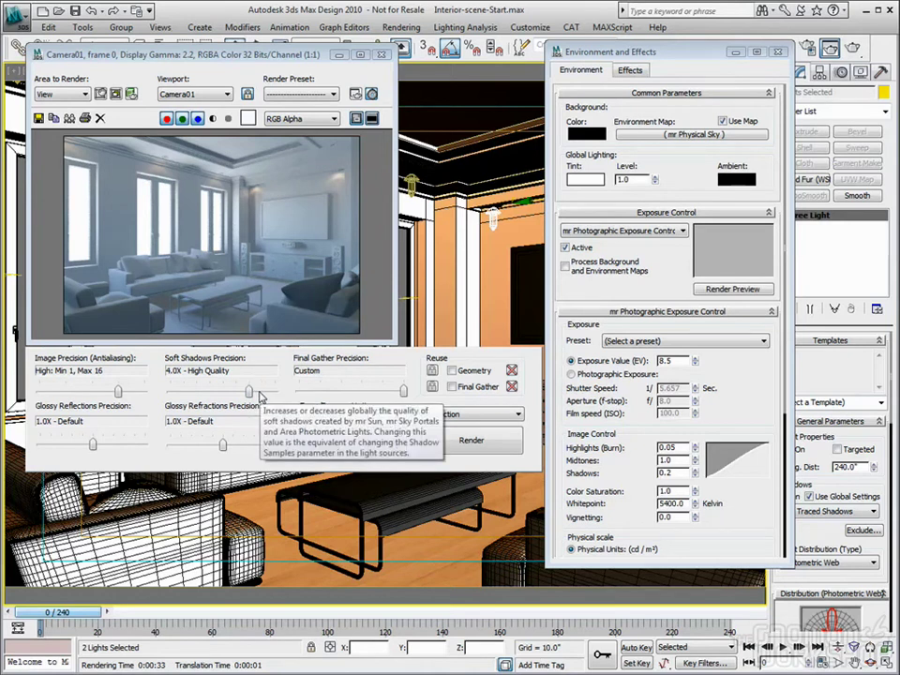
Lower soft shadows precision to 2X, close Environment and Effects, and open Render Setup
left_click_drag(249, 392, 234, 392)
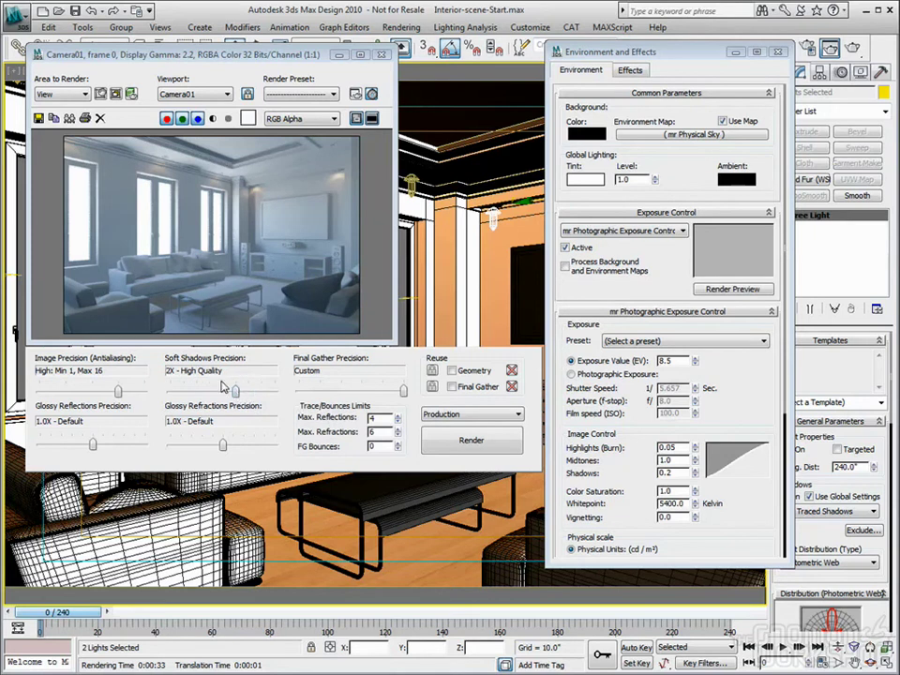
left_click(757, 54)
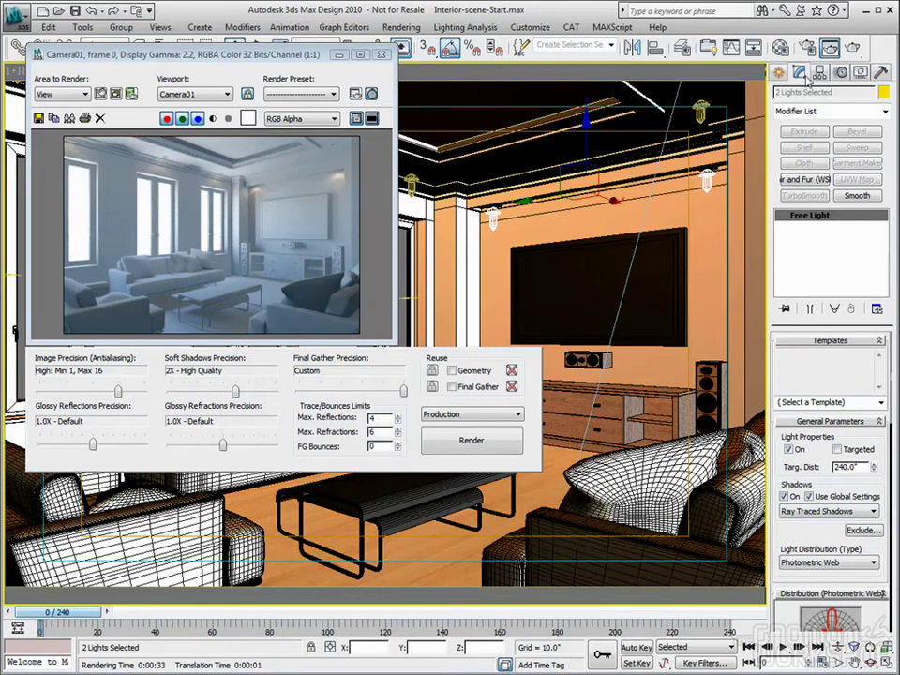
key("F10")
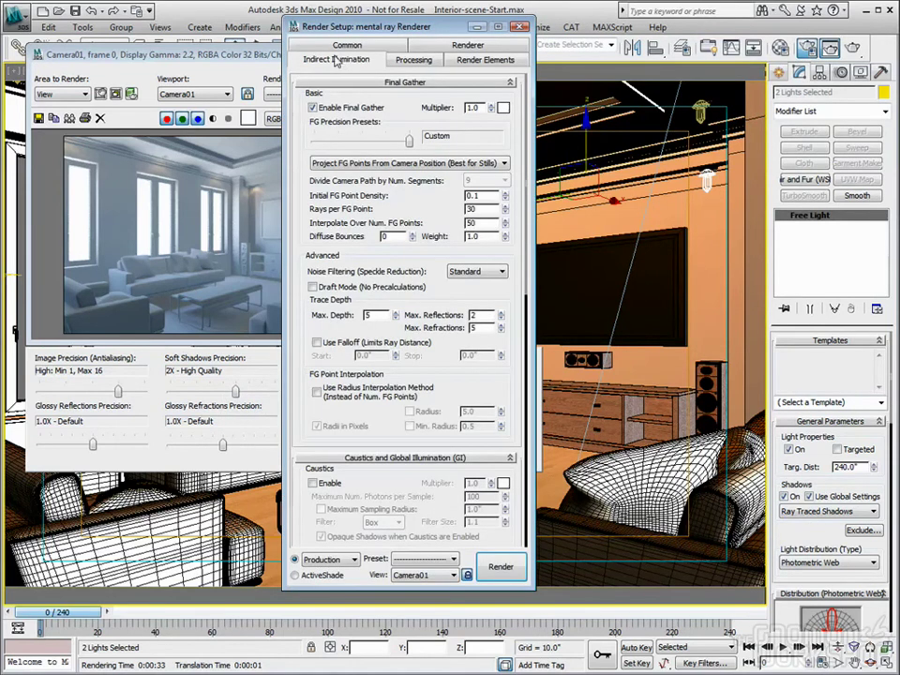
Set final gather Diffuse Bounces and Max. Reflections to 5 with the Medium precision preset
left_click_drag(320, 23, 486, 38)
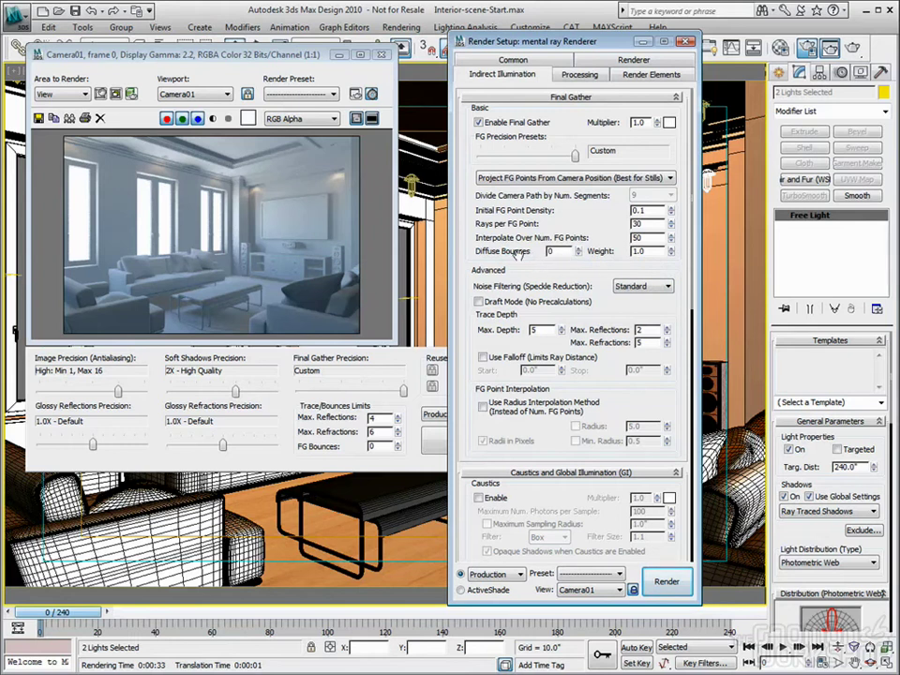
mouse_move(539, 261)
left_click(579, 248)
left_click(579, 248)
left_click(578, 248)
left_click(579, 247)
left_click(667, 327)
left_click(667, 327)
left_click(667, 327)
left_click_drag(576, 157, 528, 156)
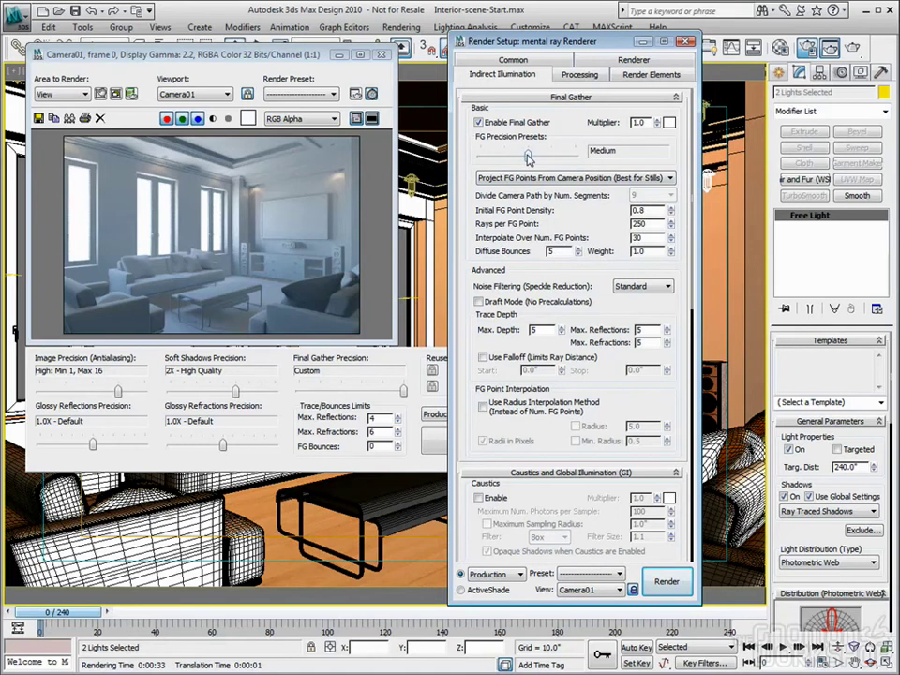
left_click(504, 178)
left_click(525, 194)
Make the render output 600 x 400 on the Common tab and close Render Setup
left_click(513, 61)
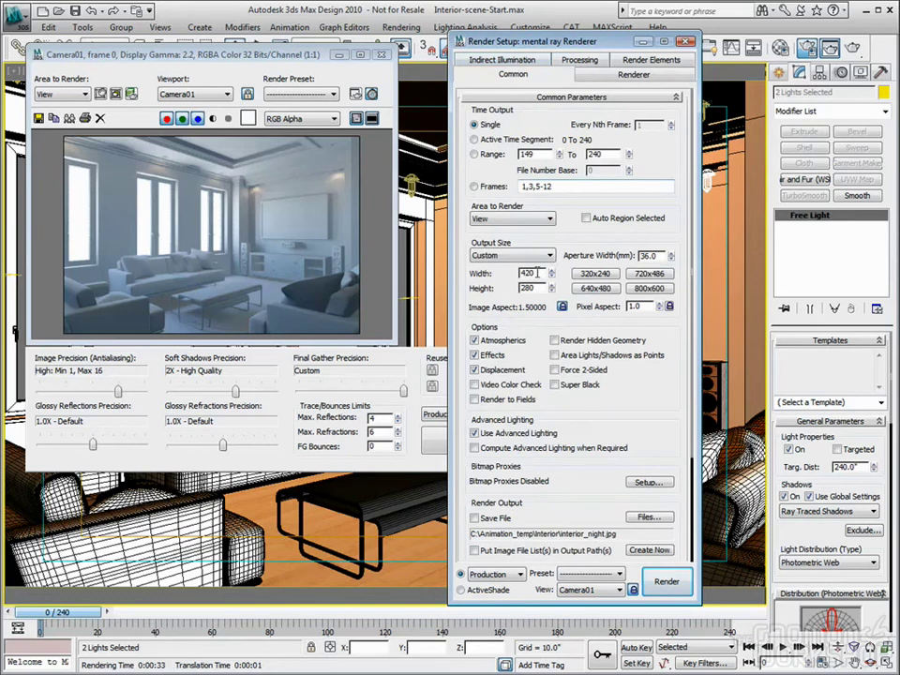
type("600")
key("Tab")
left_click(687, 43)
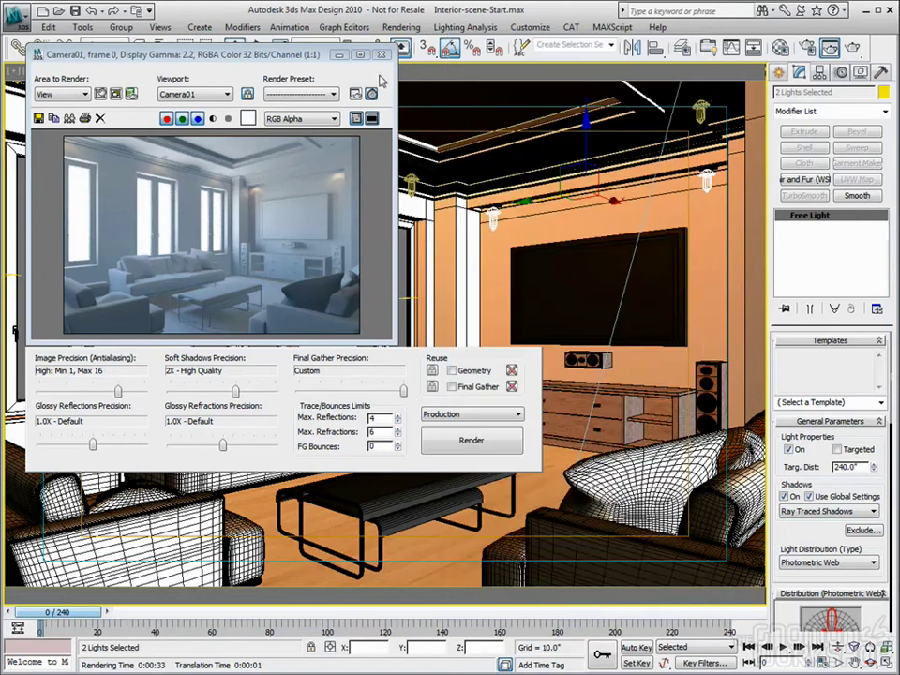
Render the living room with the Medium final gather settings, then bring up Material #11 in the Material Editor
left_click(851, 48)
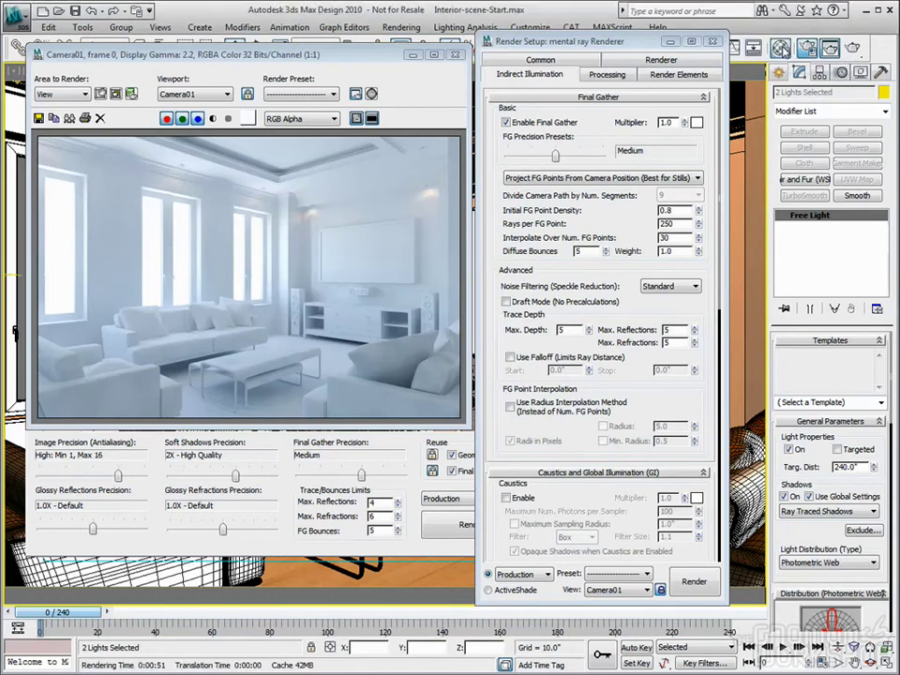
key("m")
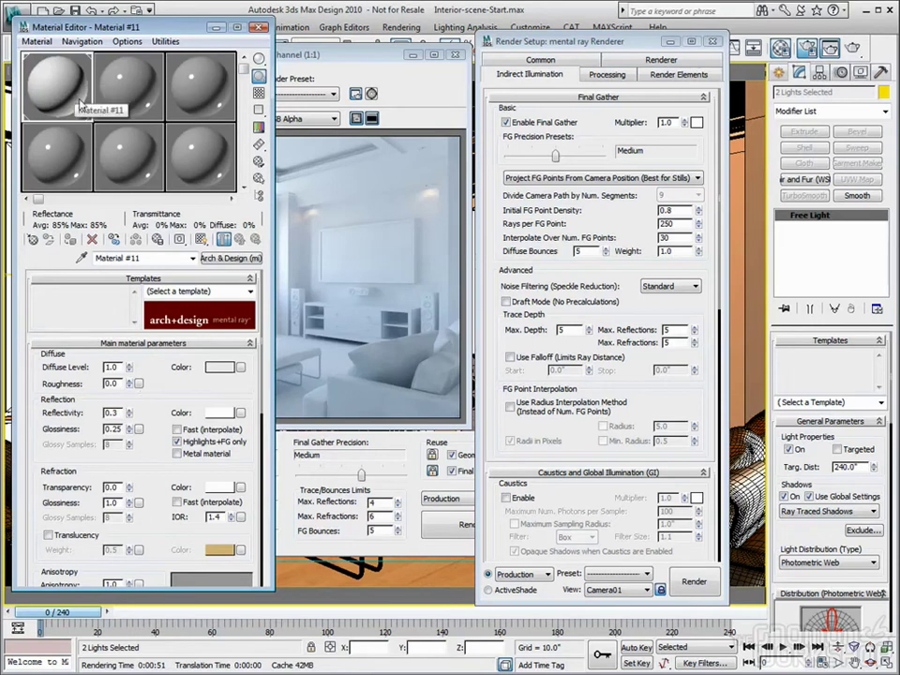
Turn on ambient occlusion for the Arch & Design Material #11
left_click(607, 74)
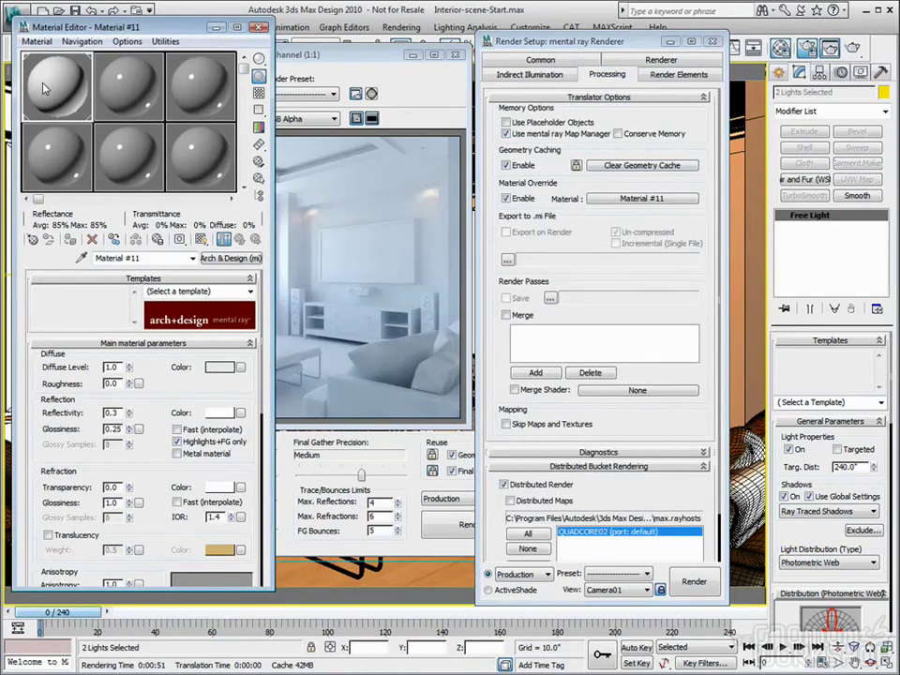
scroll(148, 385, "down", 5)
scroll(148, 385, "down", 2)
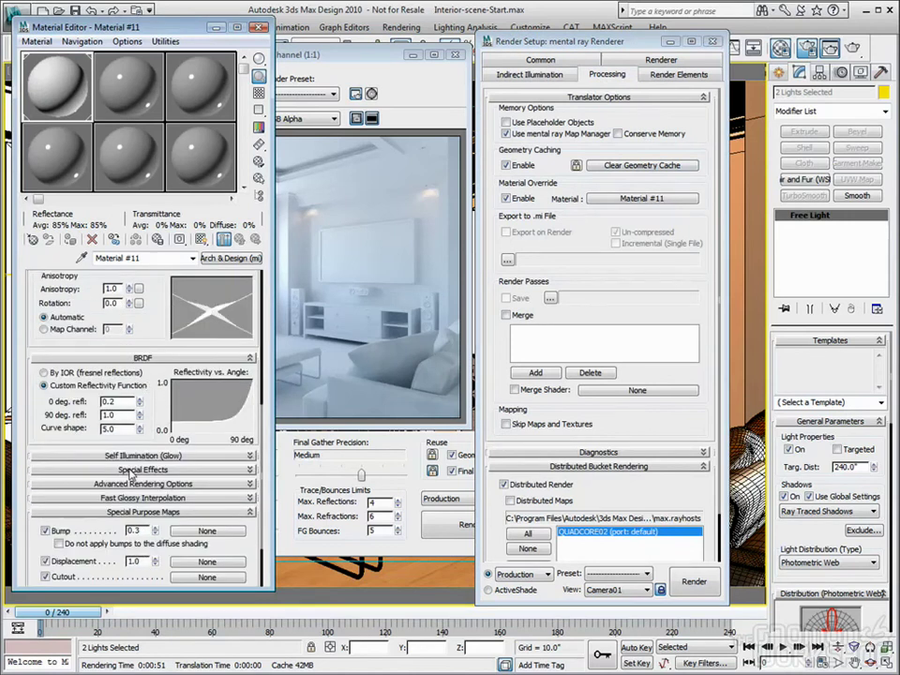
left_click(130, 472)
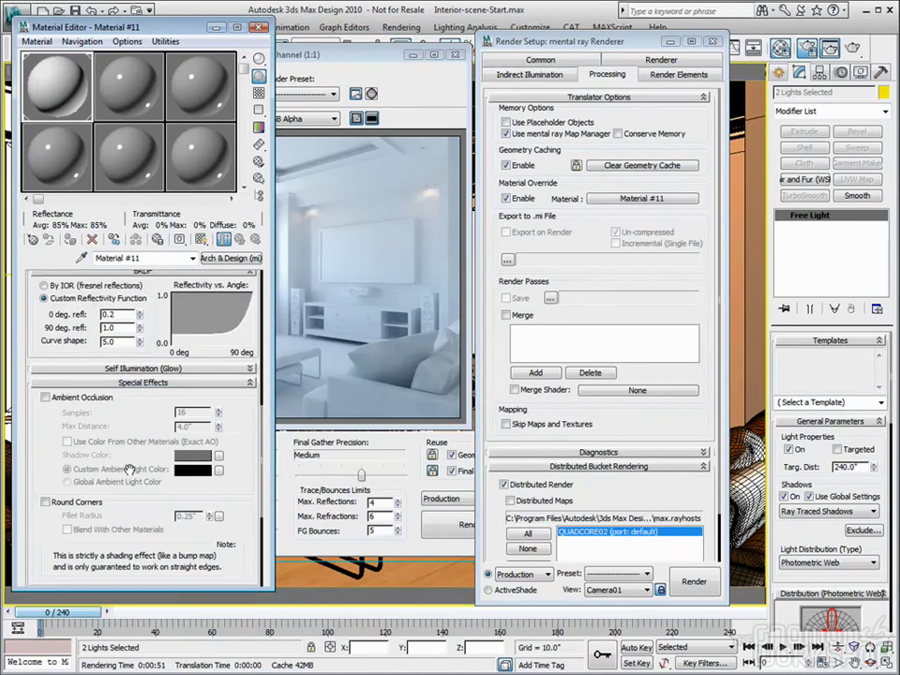
left_click(45, 398)
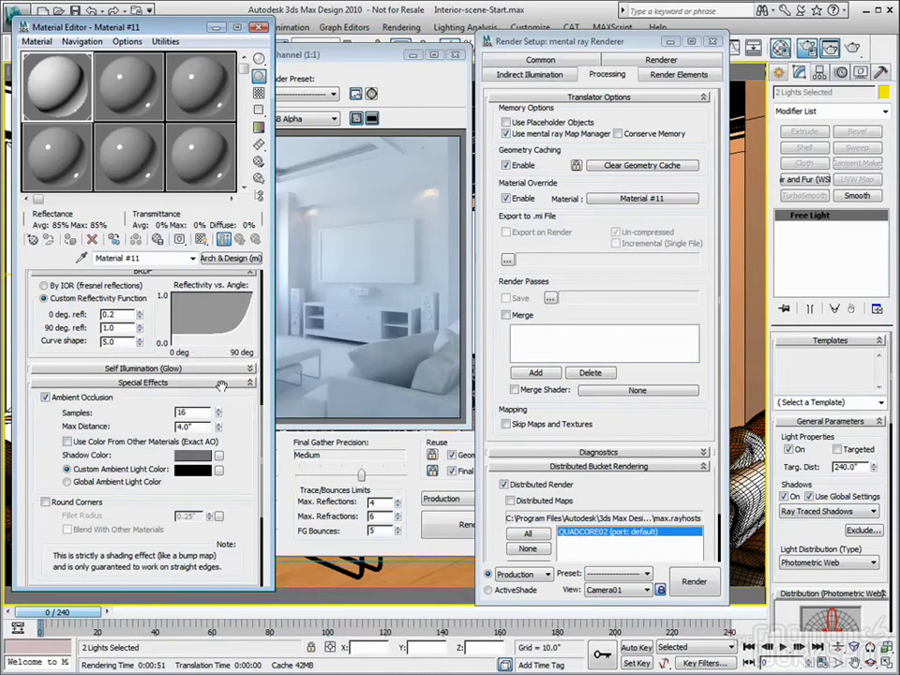
Load the latest render into RAM Player Channel B, then show the Indirect Illumination settings
left_click(258, 28)
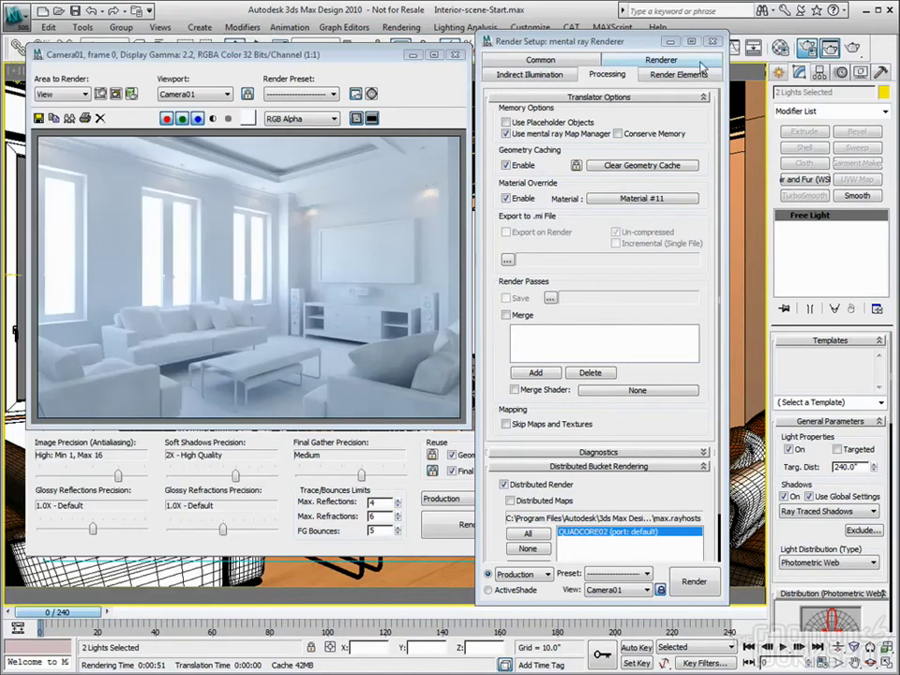
left_click(401, 27)
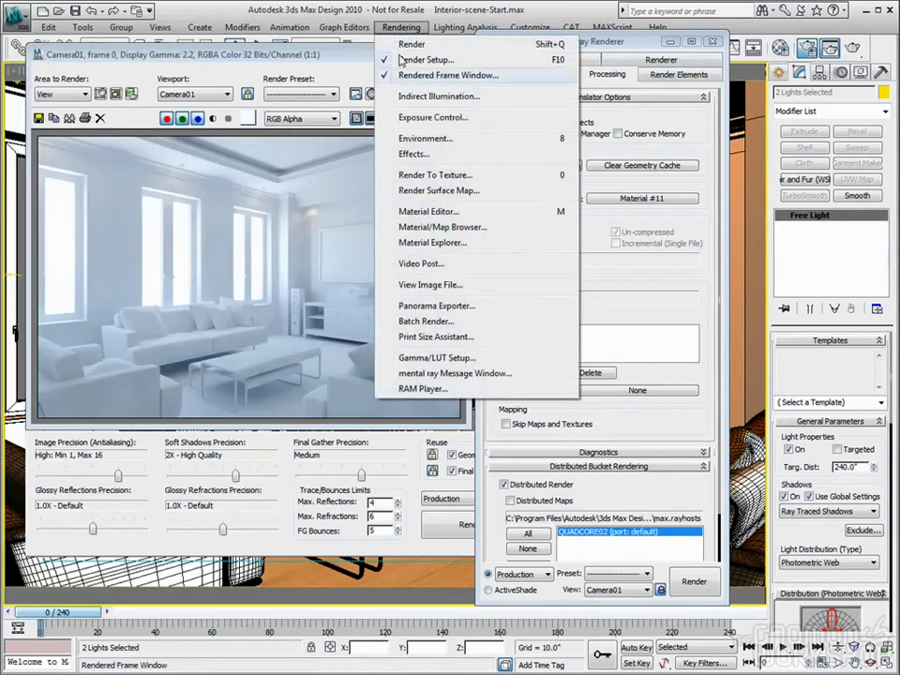
left_click(437, 391)
left_click(385, 230)
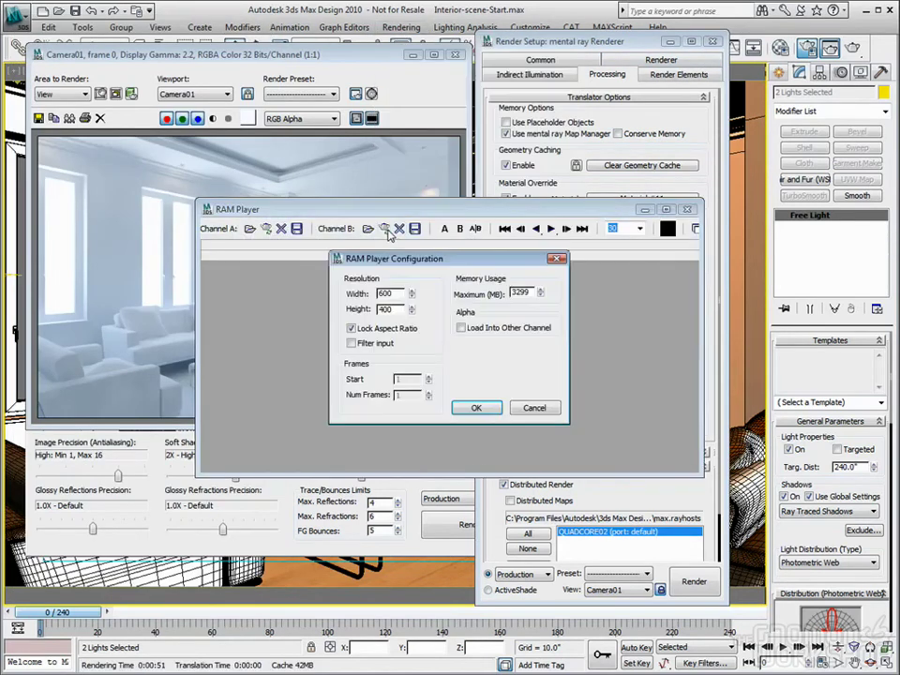
left_click(477, 410)
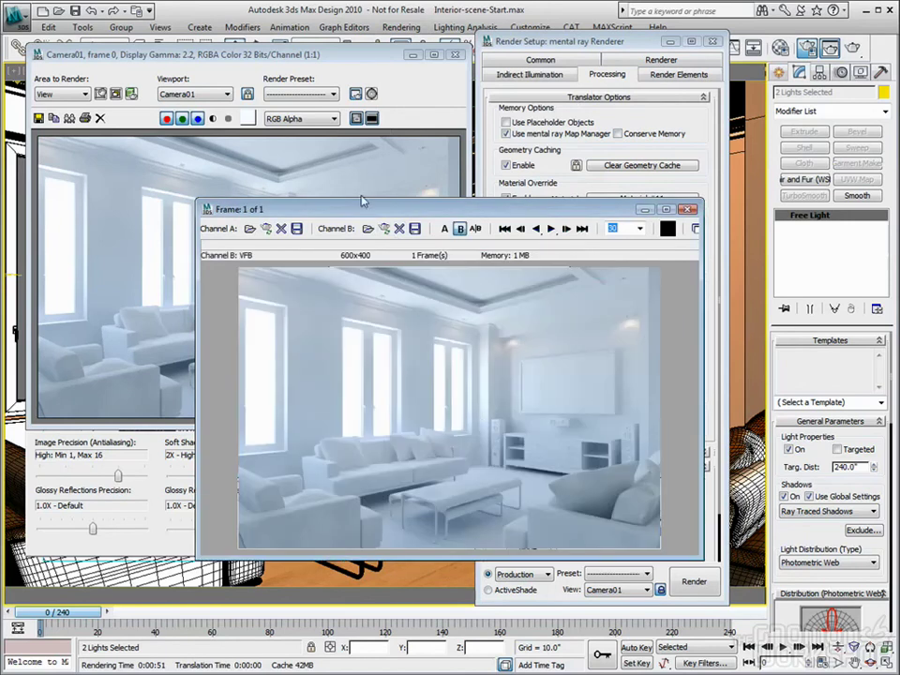
left_click(264, 154)
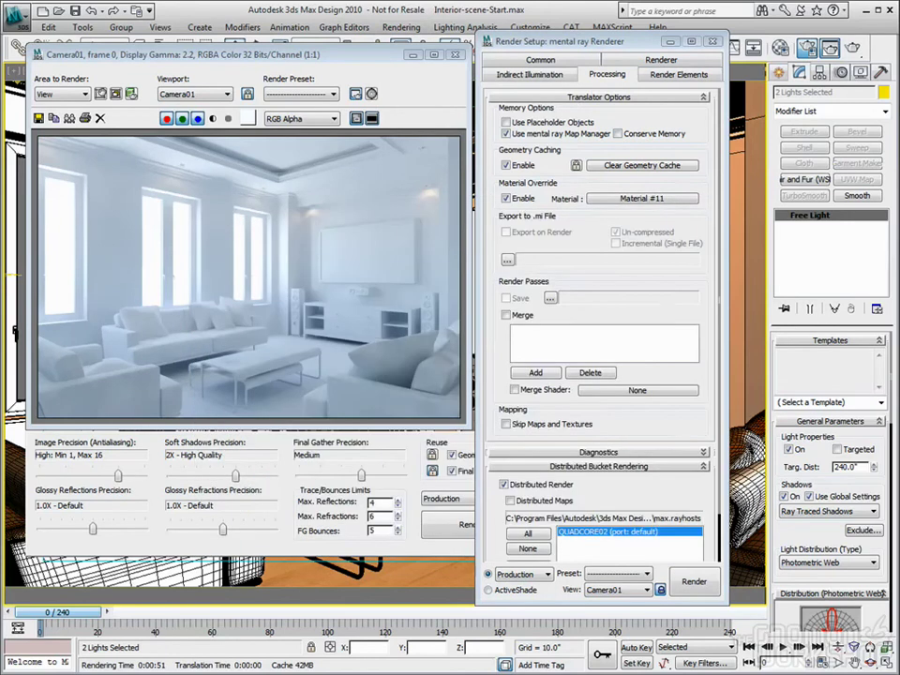
left_click(550, 79)
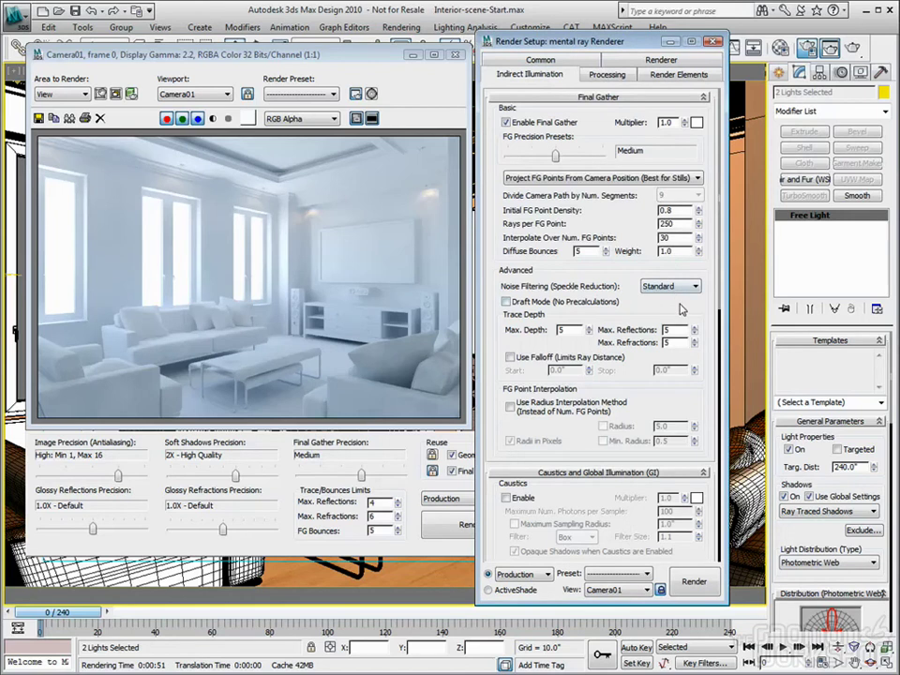
Scroll the Indirect Illumination tab down to the Reuse (FG and GI Disk Caching) rollout
scroll(531, 232, "down", 5)
scroll(691, 232, "down", 5)
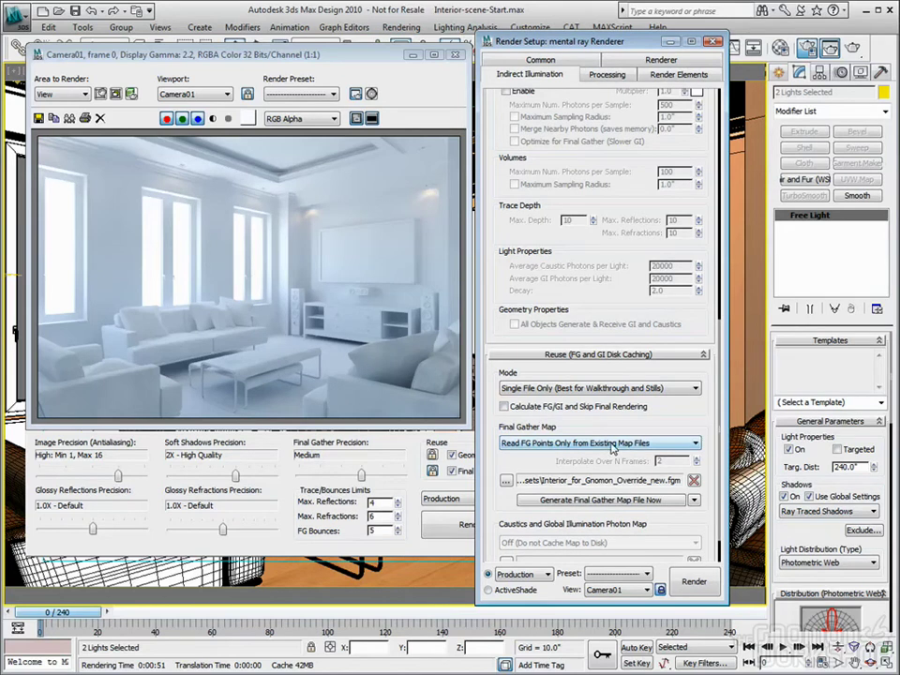
left_click_drag(708, 314, 708, 514)
scroll(650, 393, "down", 2)
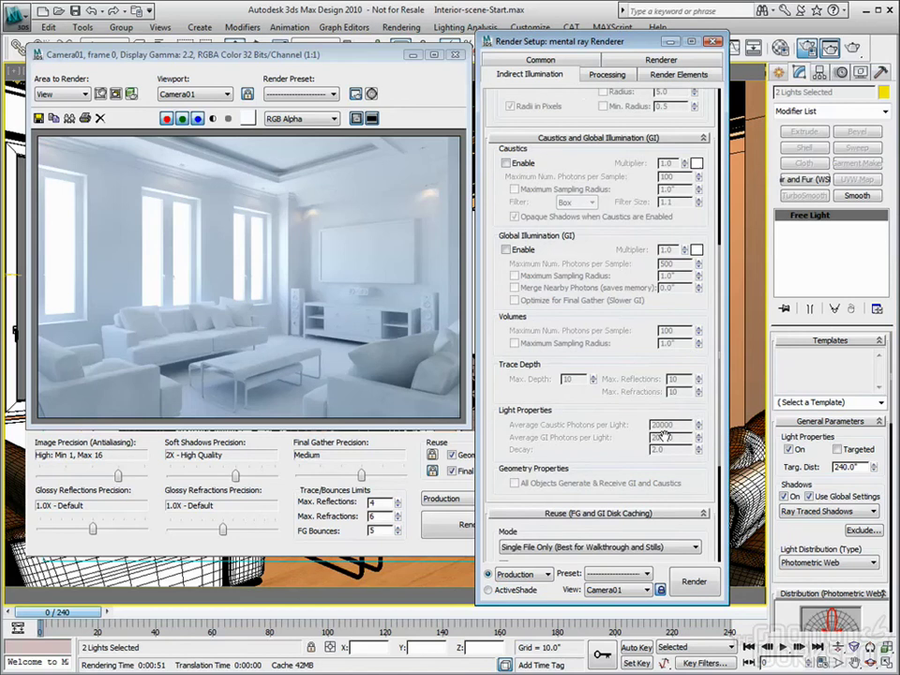
scroll(525, 369, "down", 5)
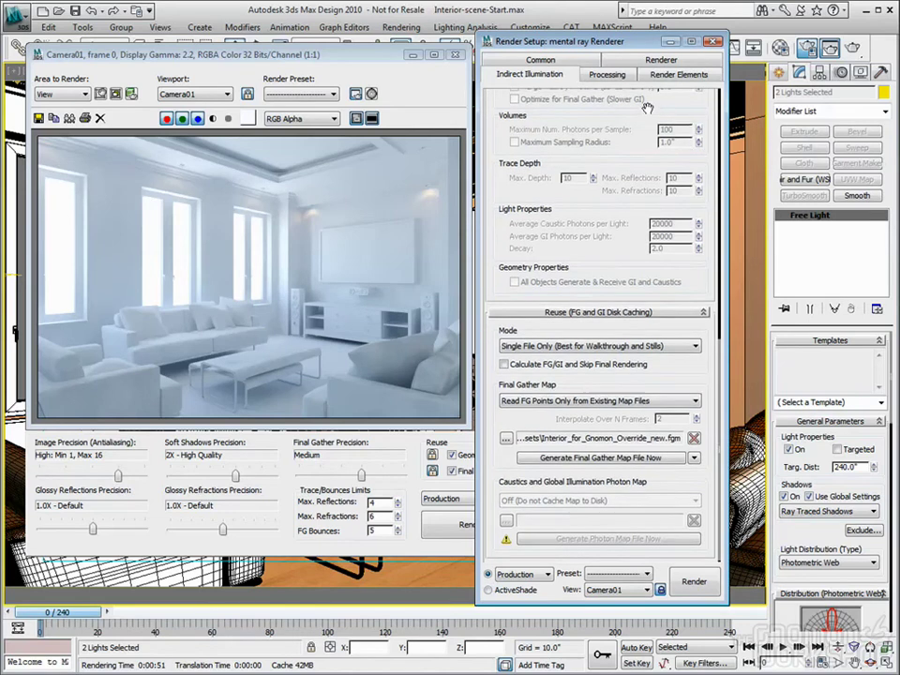
scroll(624, 314, "up", 9)
scroll(623, 314, "up", 5)
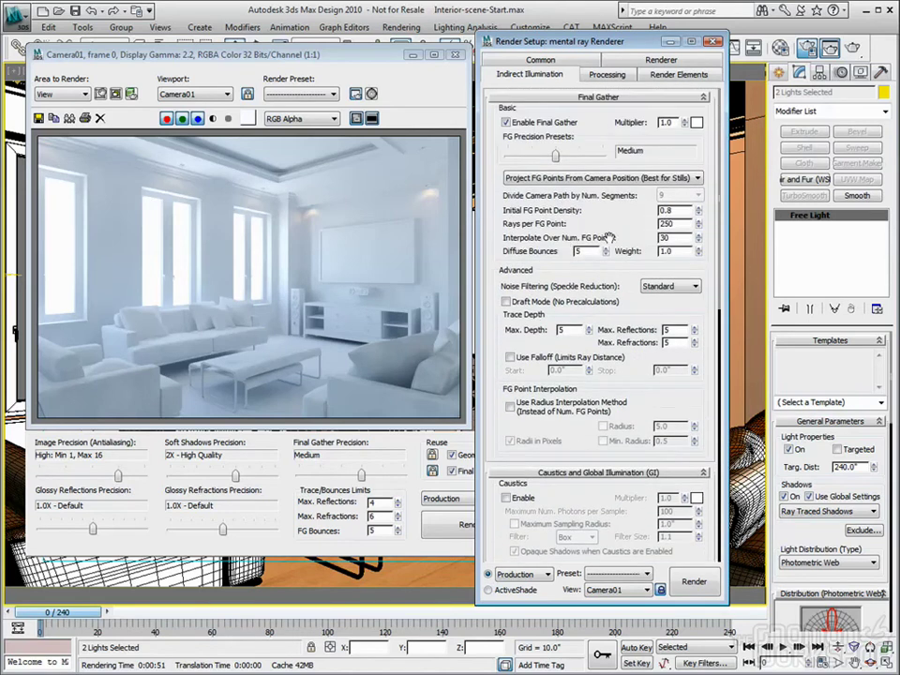
scroll(700, 244, "down", 10)
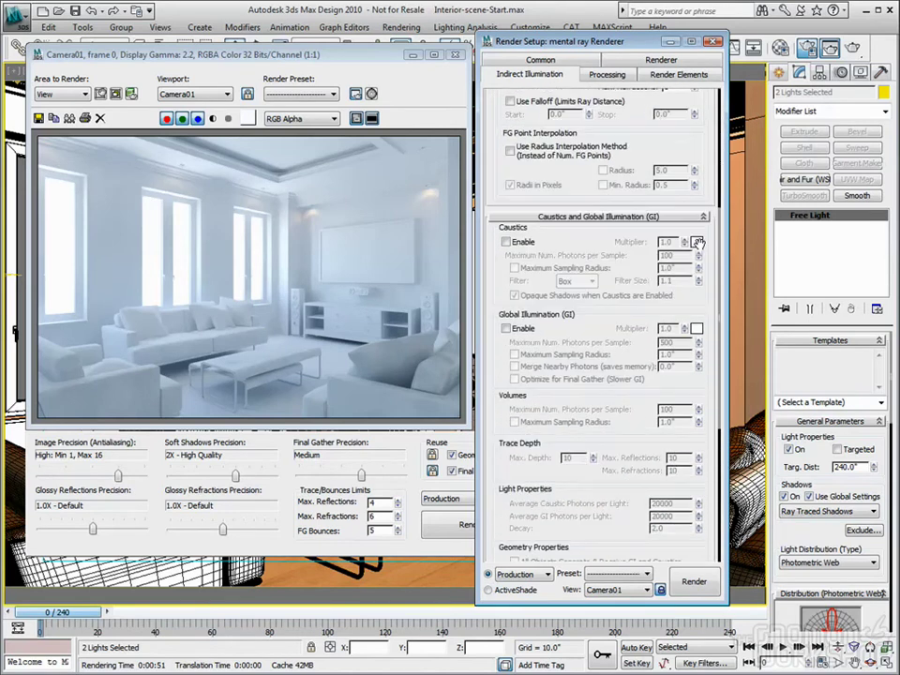
scroll(700, 244, "down", 7)
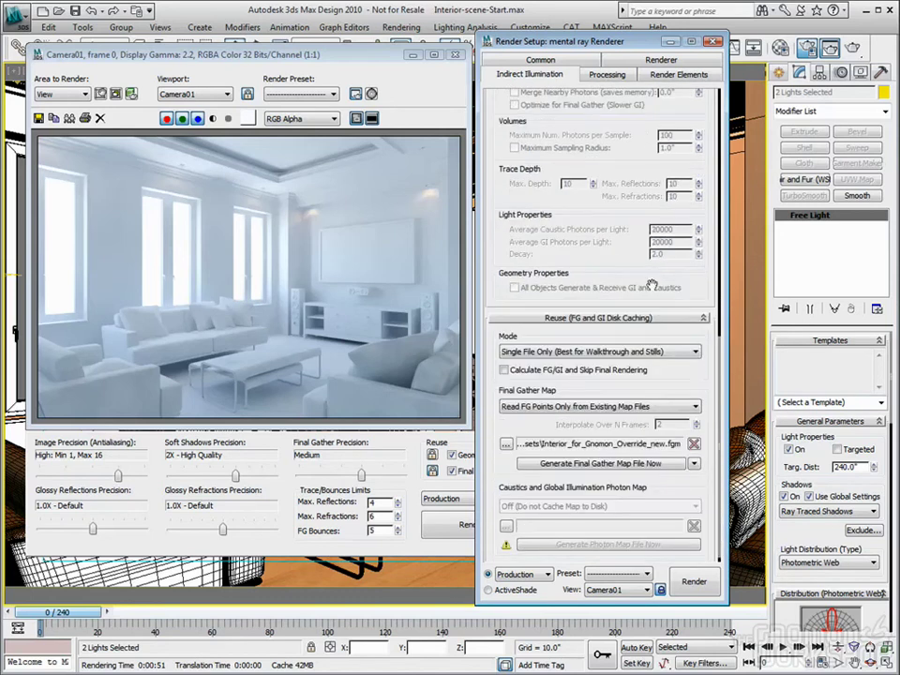
Set the Final Gather Map file to a new TEST.fgm
left_click(506, 444)
left_click(194, 477)
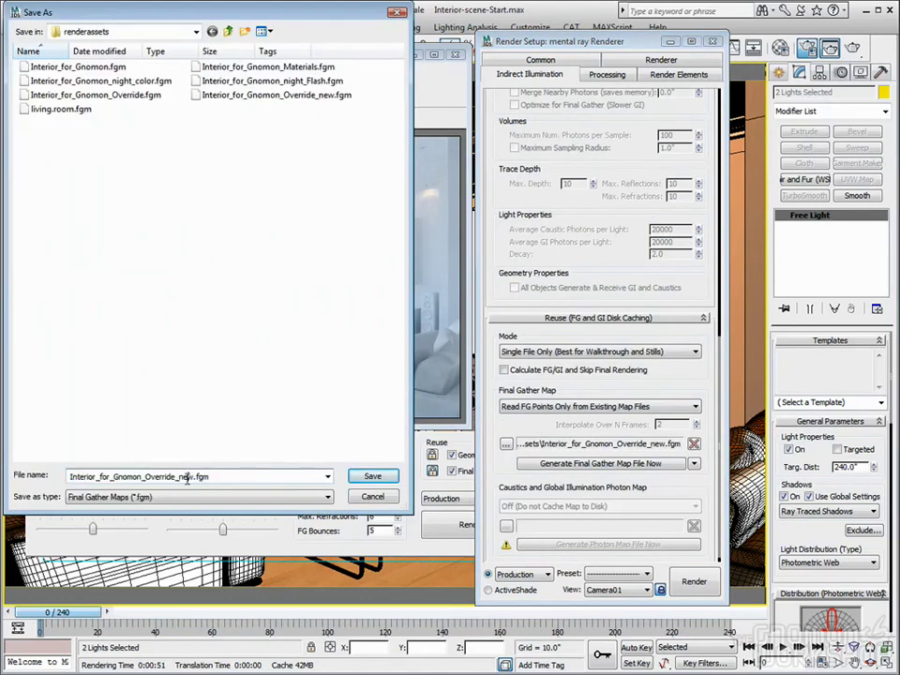
left_click_drag(194, 477, 2, 482)
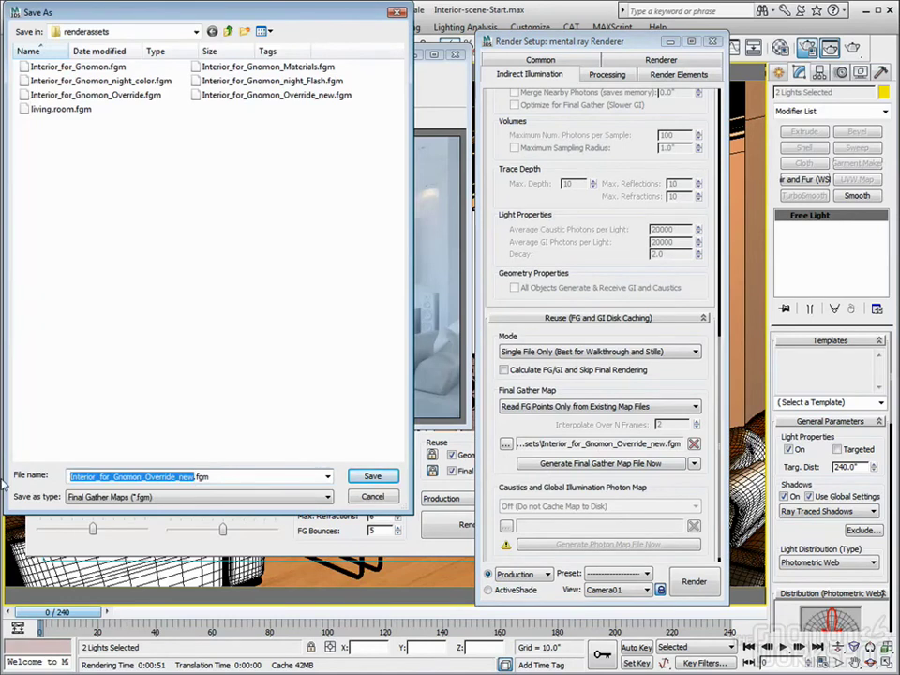
type("TEST")
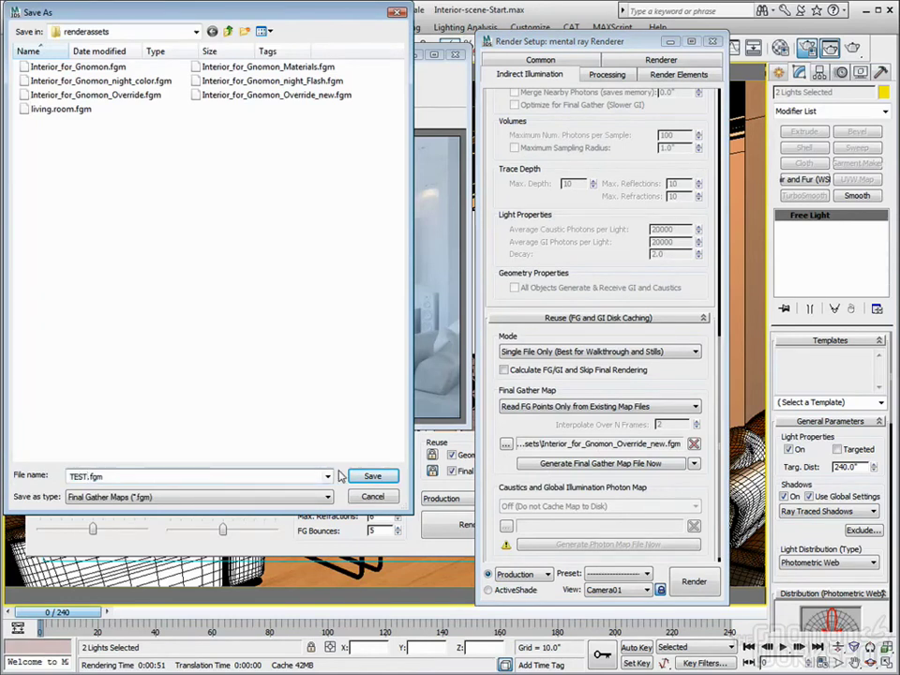
key("Return")
Lower the final gather precision preset to Draft
scroll(695, 354, "up", 10)
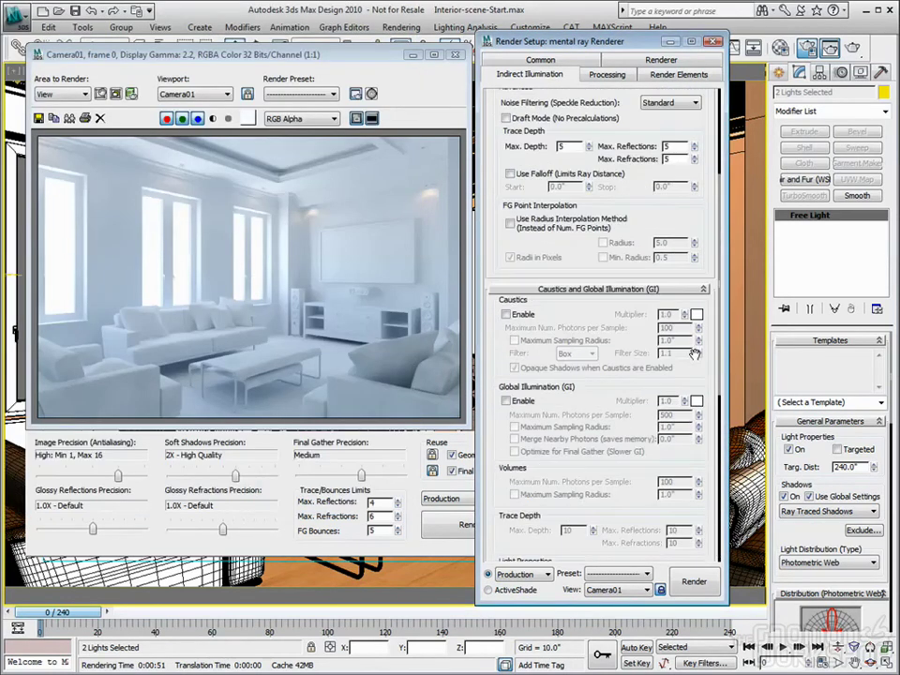
left_click_drag(555, 156, 509, 157)
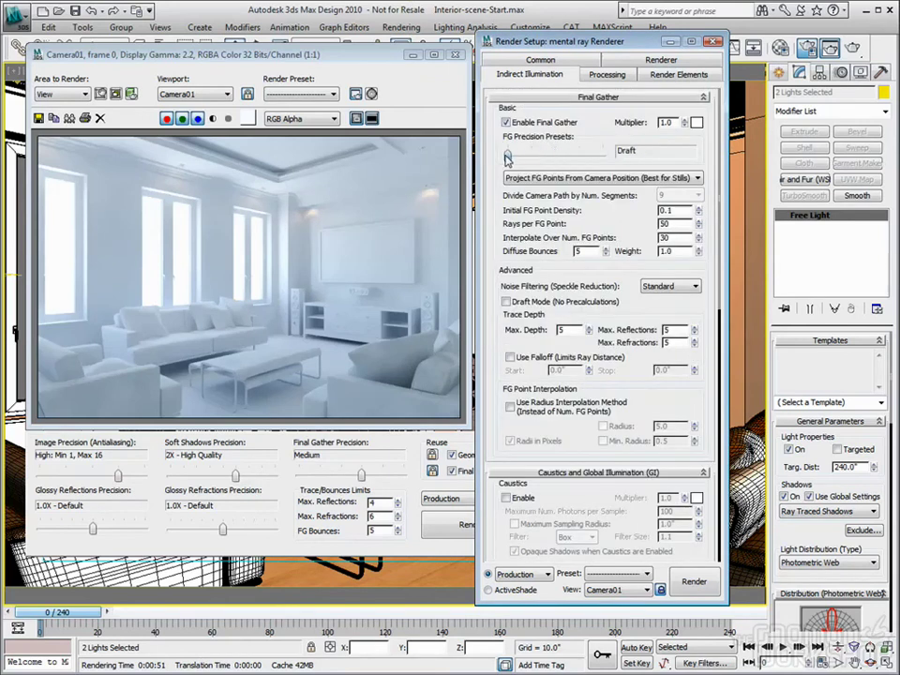
scroll(677, 166, "down", 10)
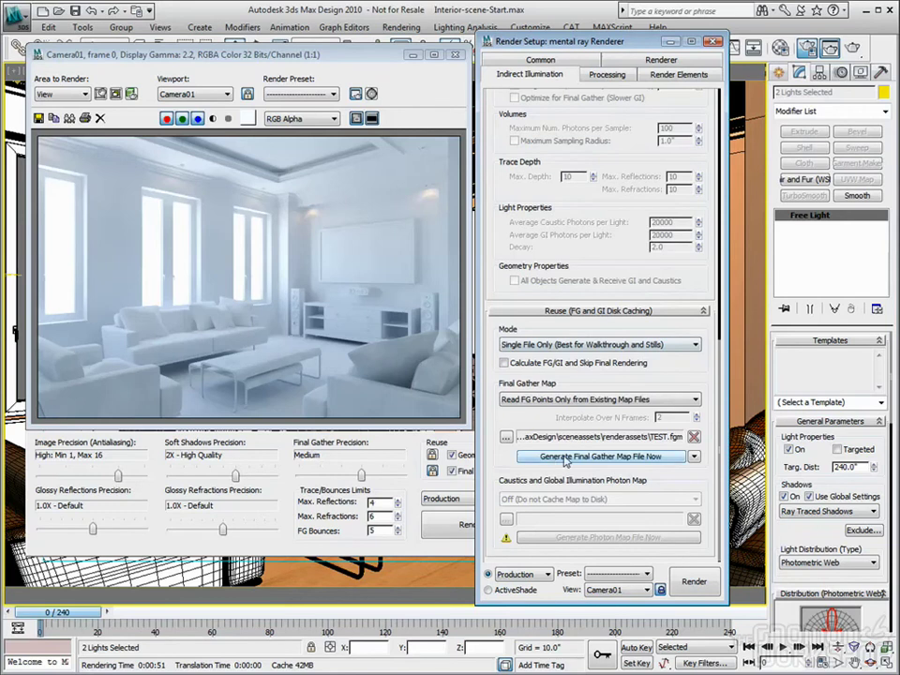
Generate the Draft final gather map for Camera01 and write it to TEST.fgm
left_click(624, 456)
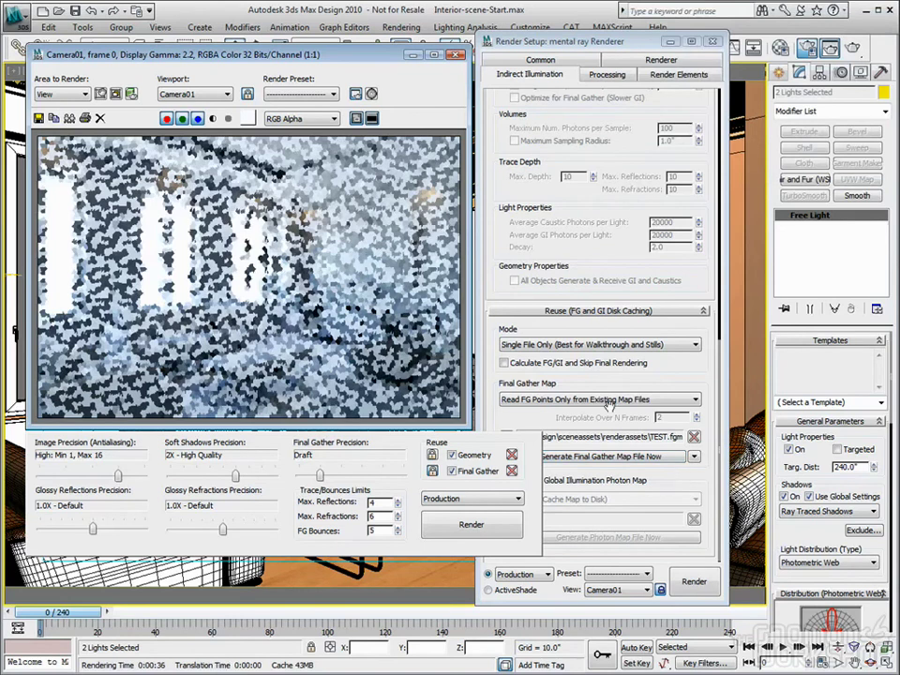
Close the render frame and set final gather map caching to read points only from the existing file
left_click(455, 55)
left_click(573, 400)
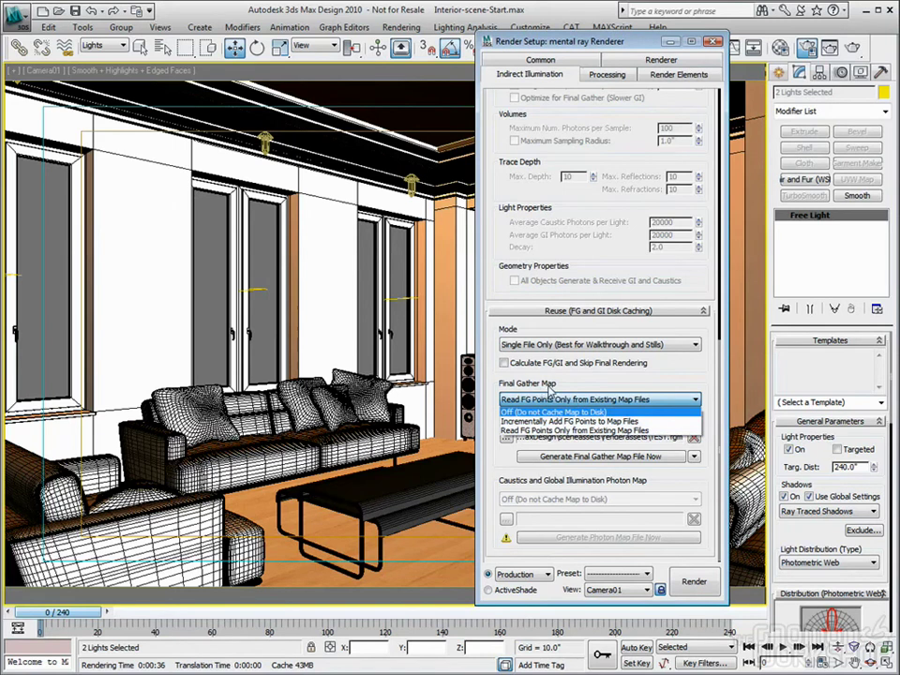
left_click(509, 413)
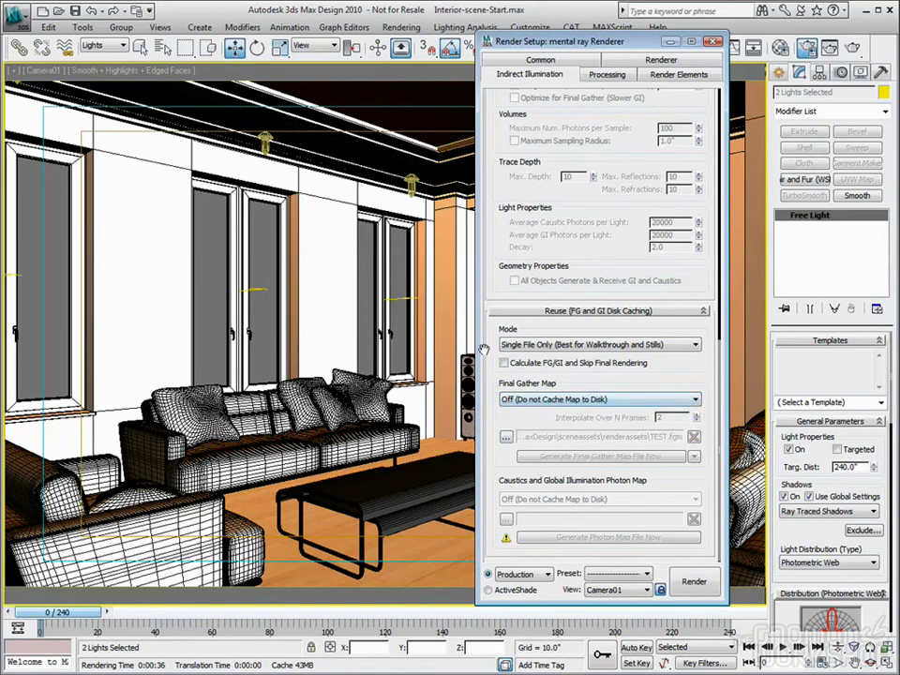
left_click(558, 400)
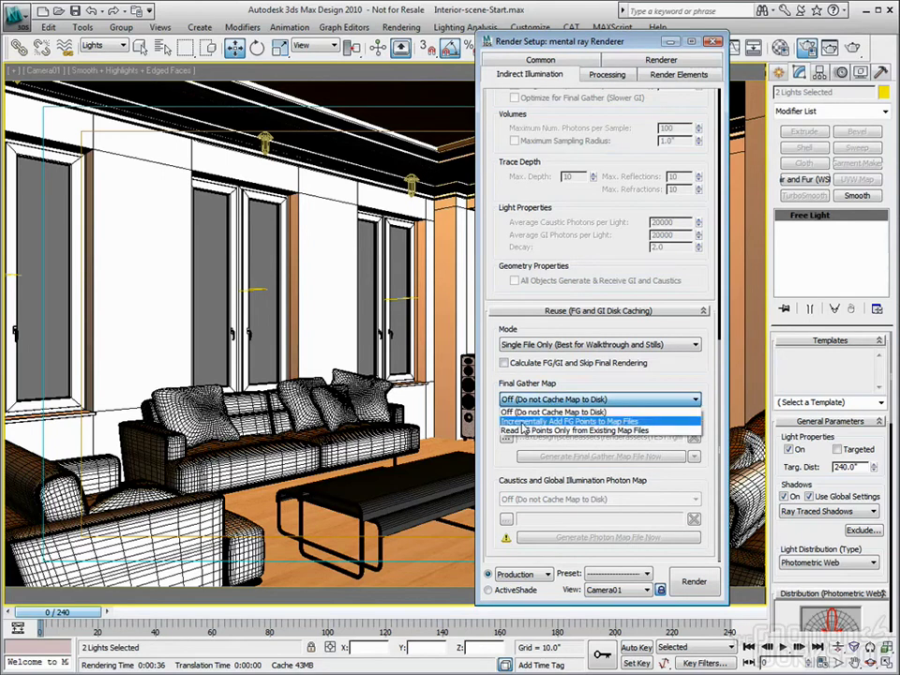
left_click(514, 422)
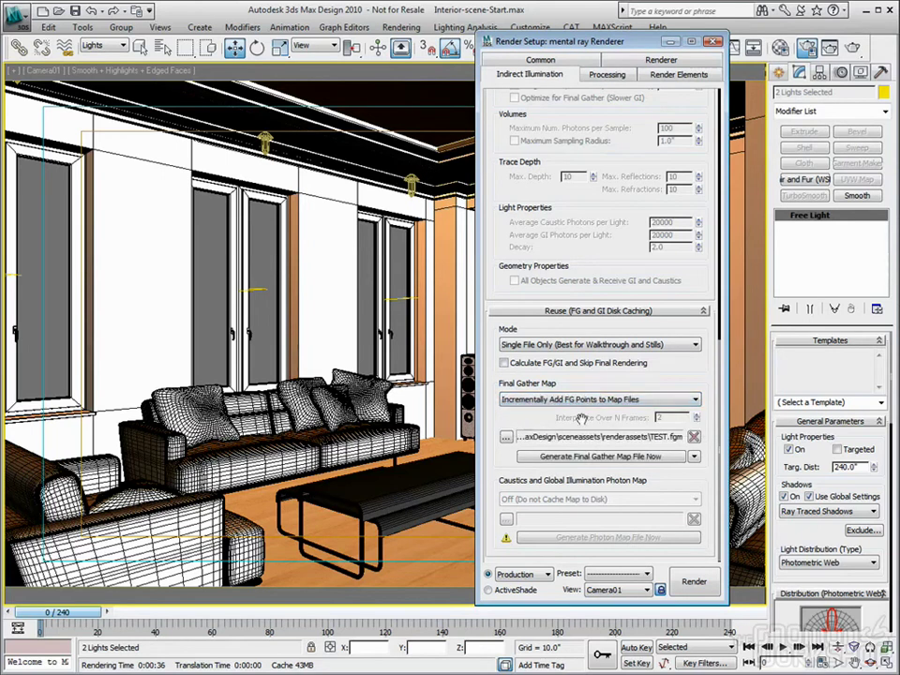
left_click(533, 399)
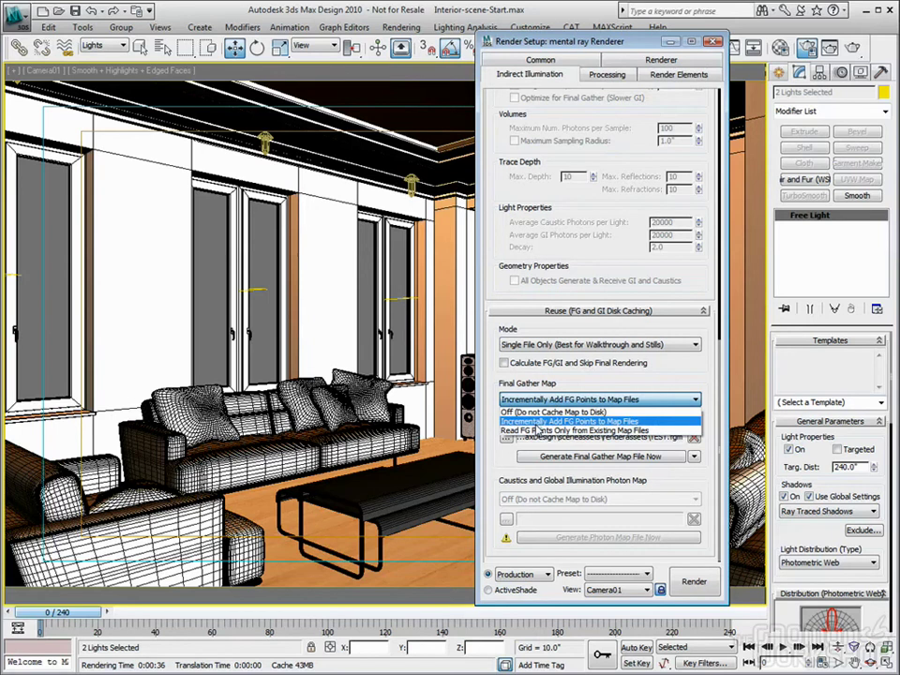
left_click(533, 431)
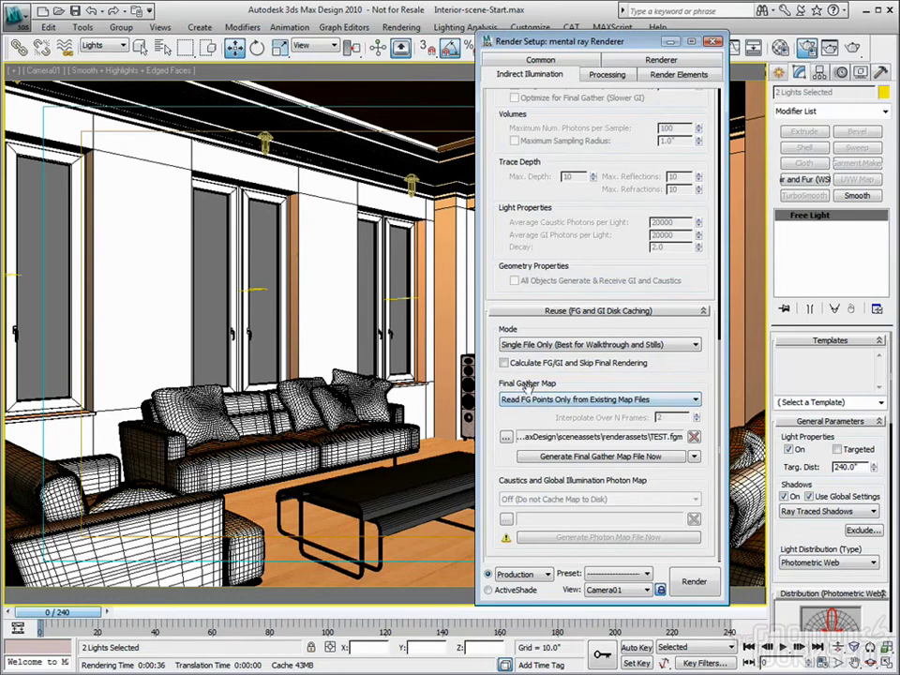
Start a Camera01 render from TEST.fgm, cancel it after a few seconds, and close the frame
left_click(849, 52)
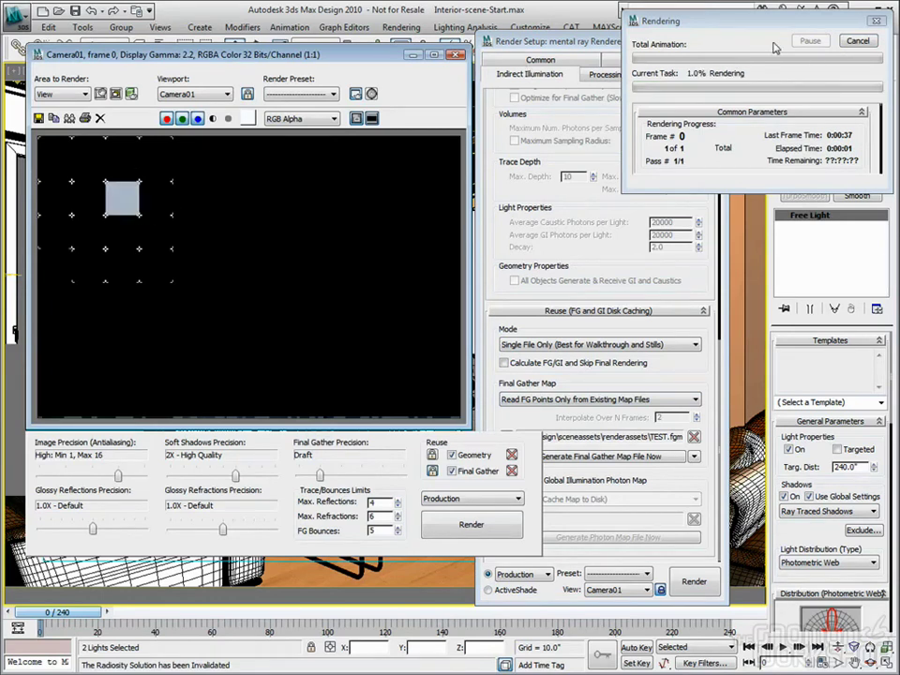
left_click(858, 41)
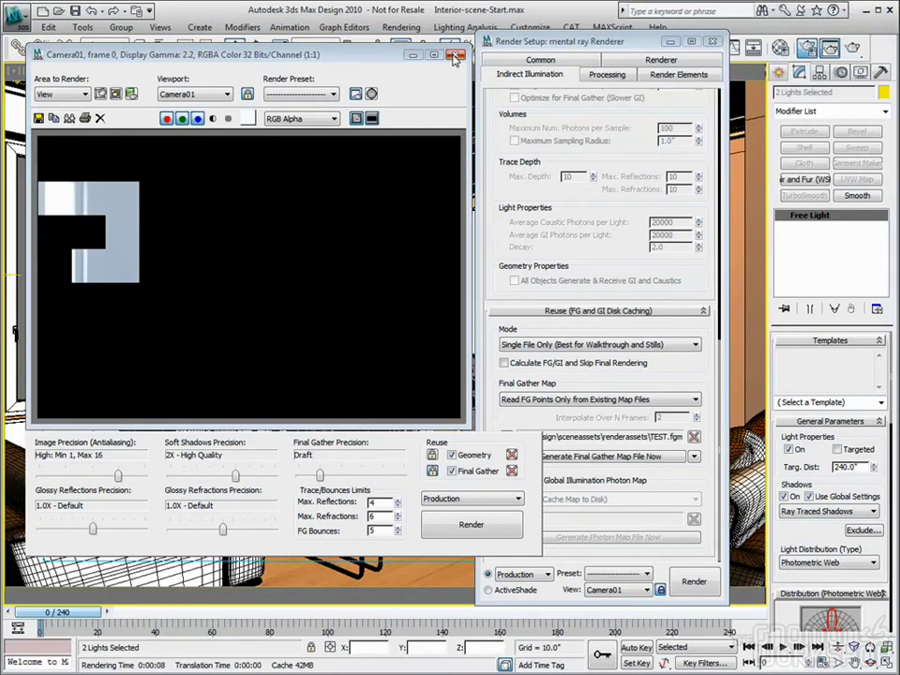
left_click(455, 57)
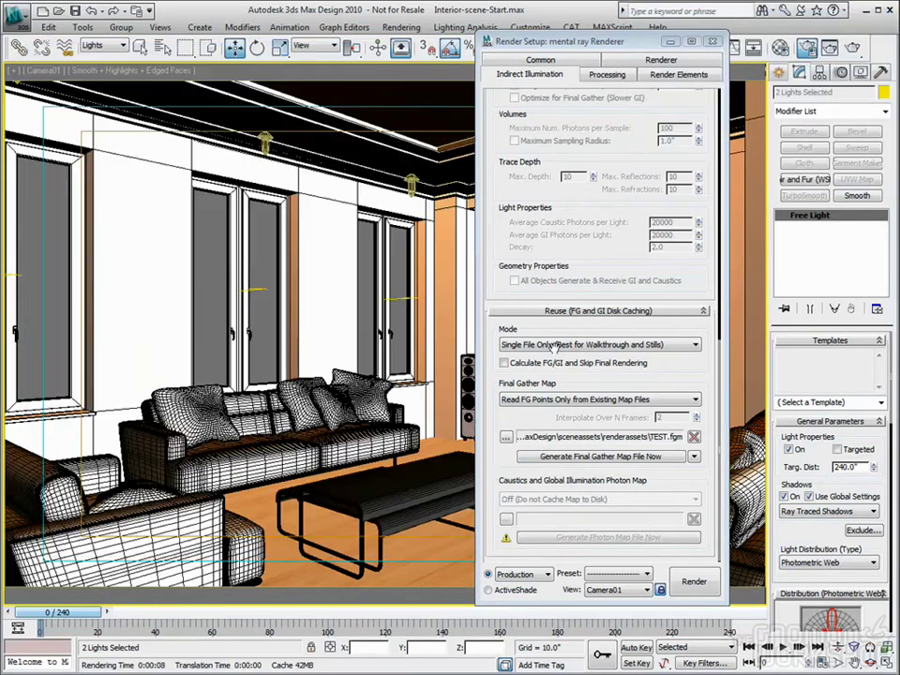
Switch the Final Gather Map file to Interior_for_Gnomon_Override_new.fgm
left_click(585, 457)
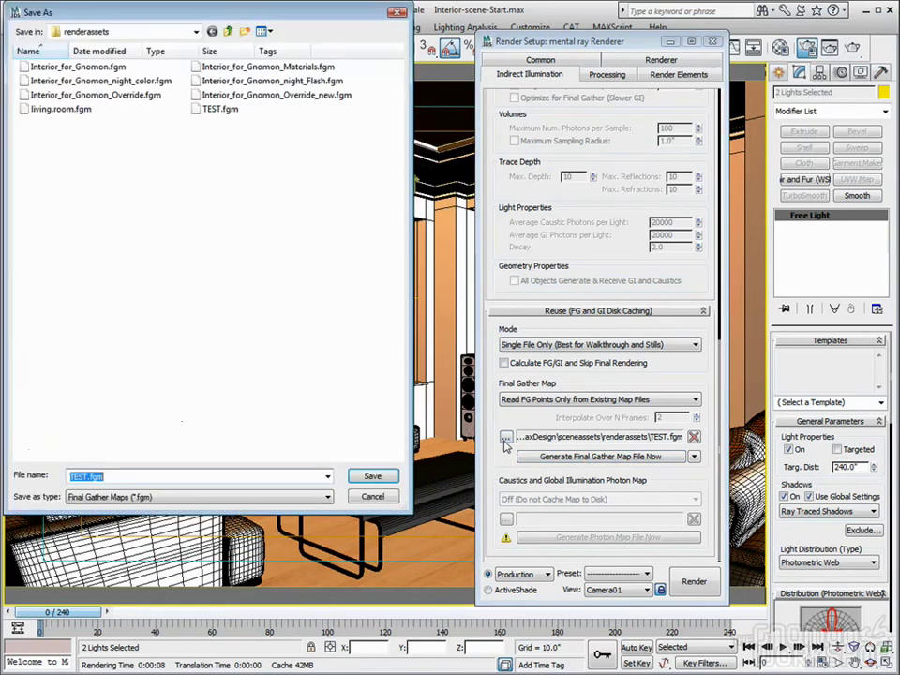
left_click(277, 95)
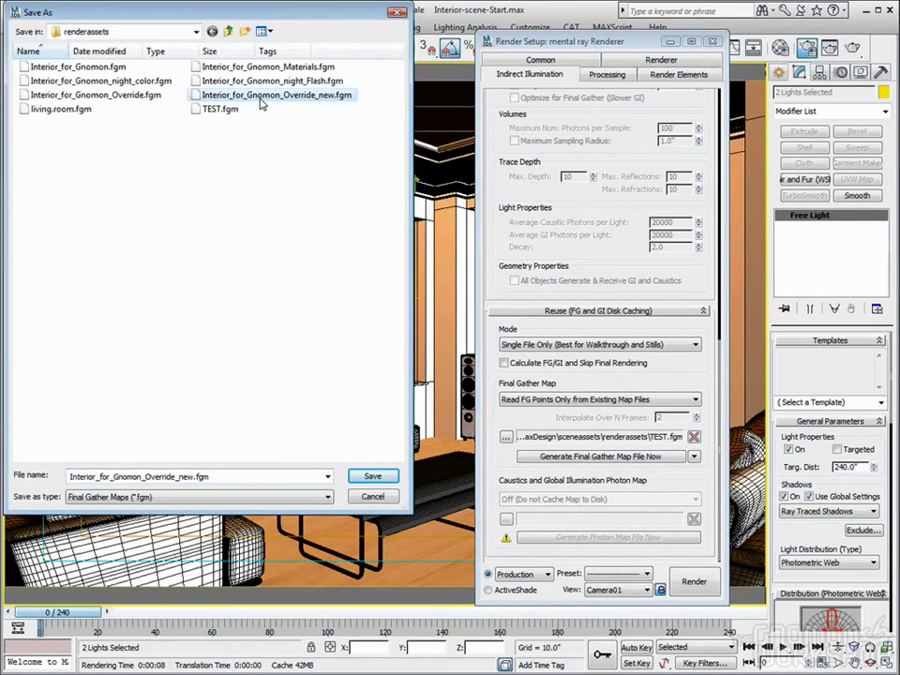
left_click(373, 475)
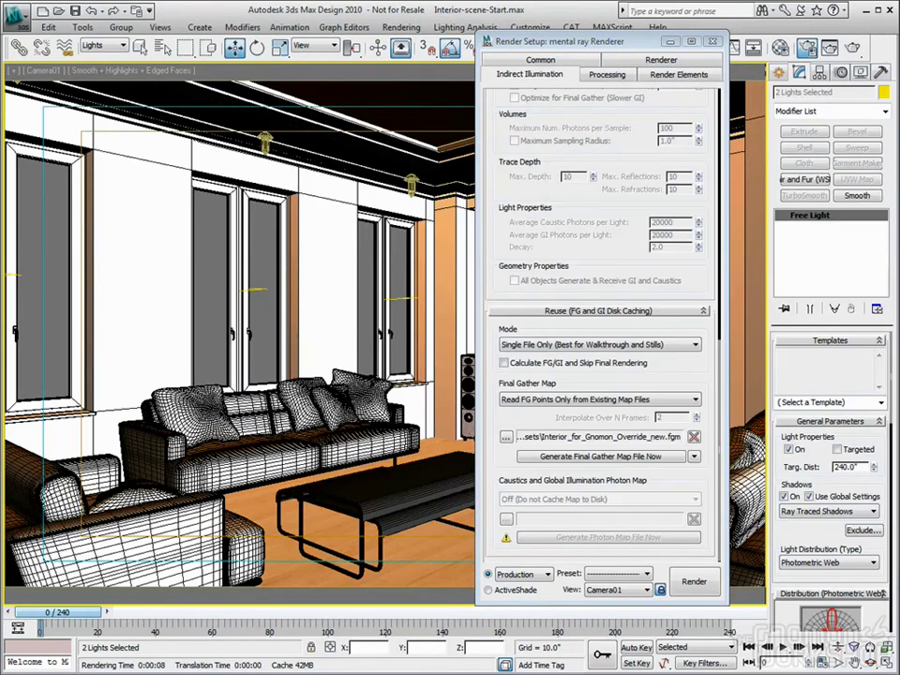
Raise final gather precision to Medium, close Render Setup and render the camera view
scroll(673, 339, "up", 10)
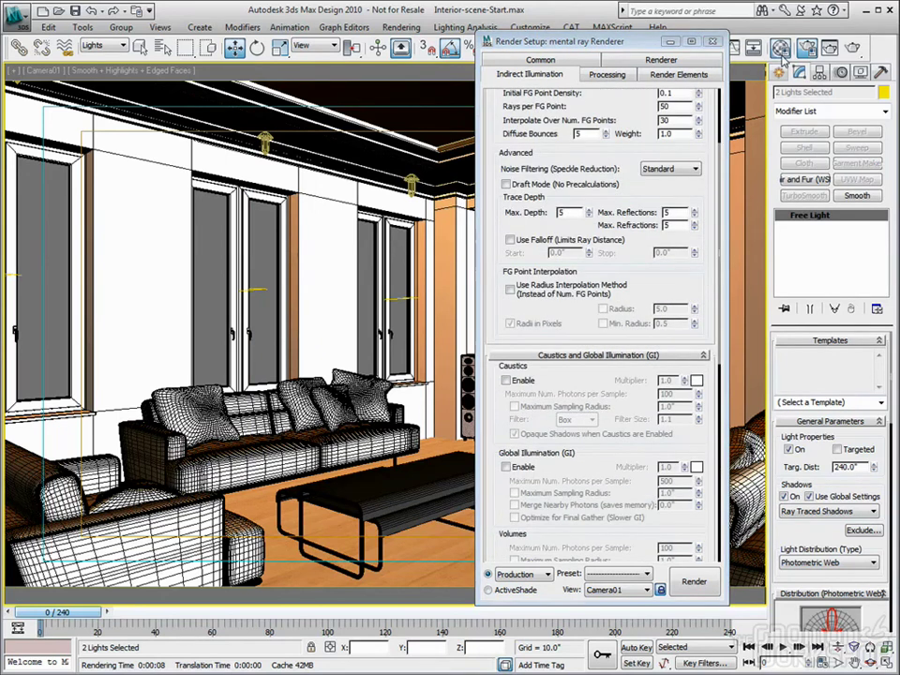
key("m")
key("m")
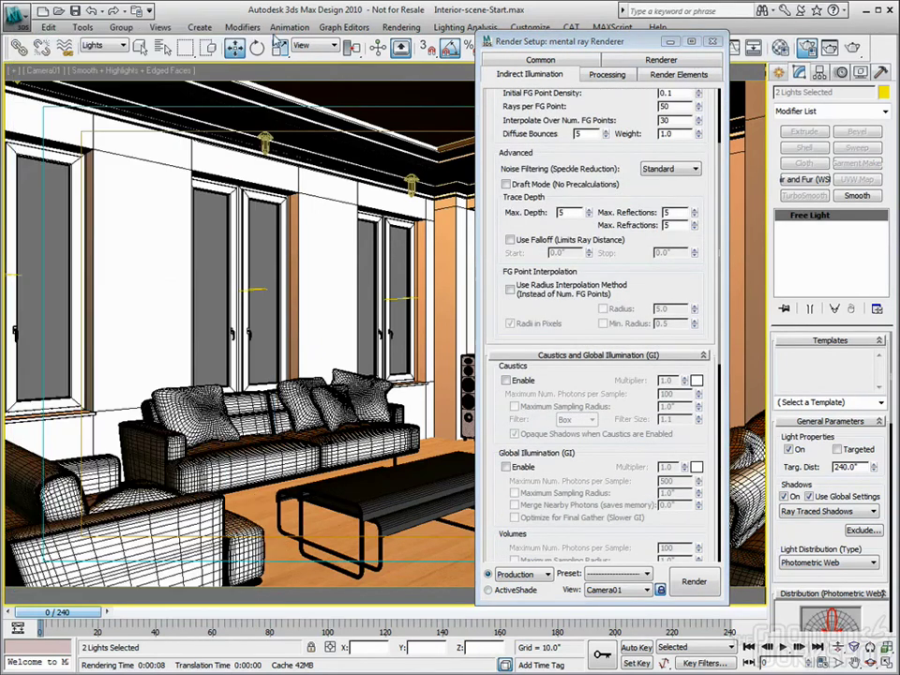
scroll(702, 195, "up", 3)
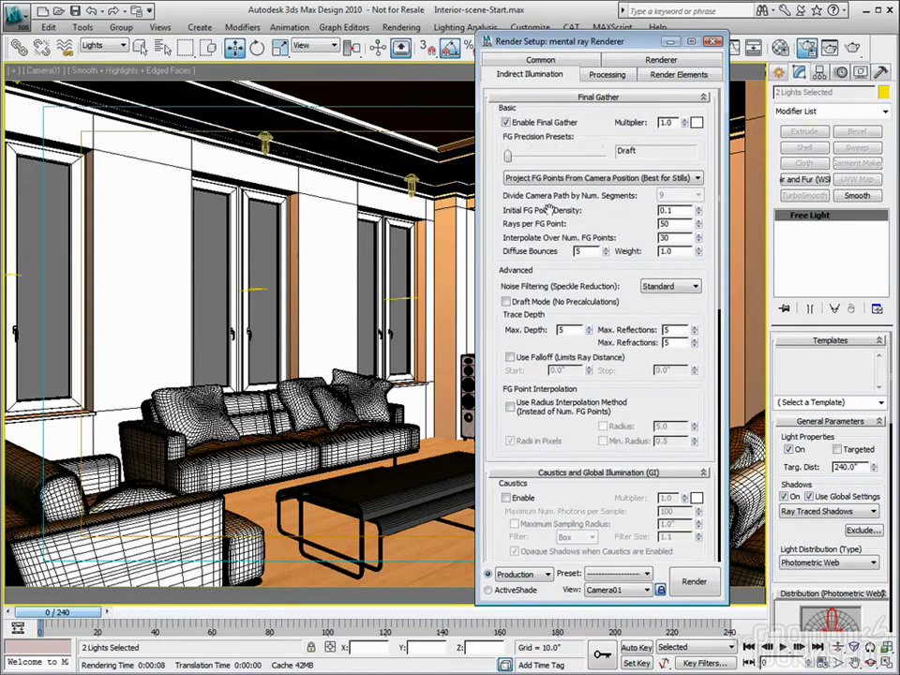
left_click_drag(508, 157, 578, 156)
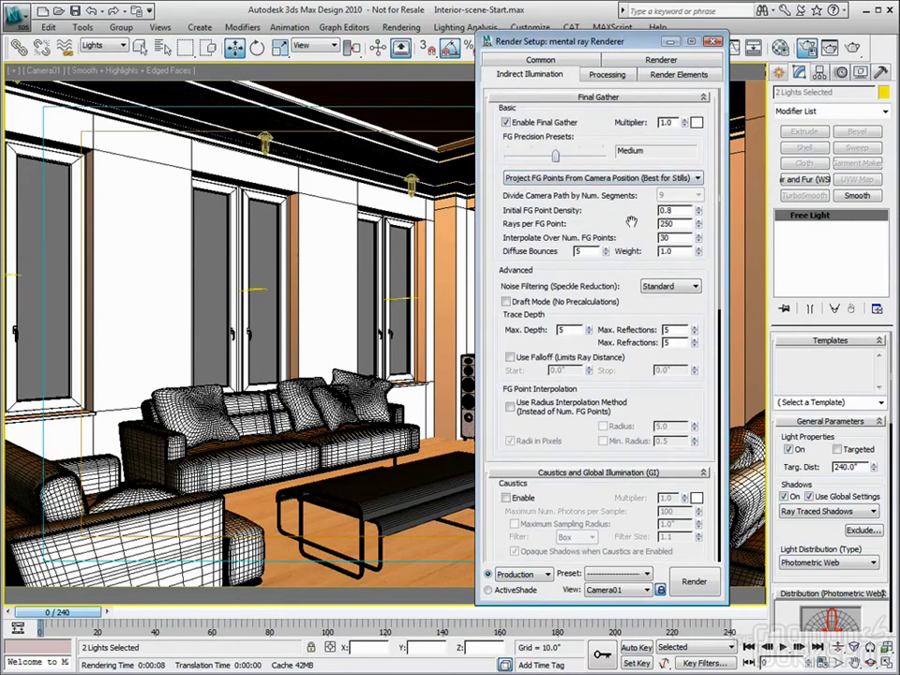
left_click_drag(700, 270, 687, 175)
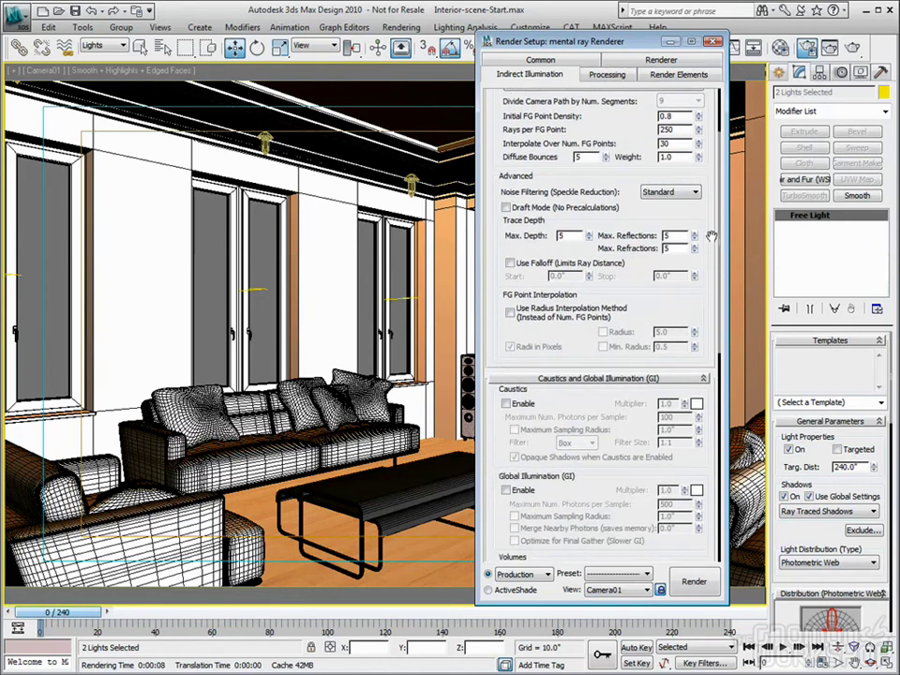
left_click_drag(534, 139, 534, 233)
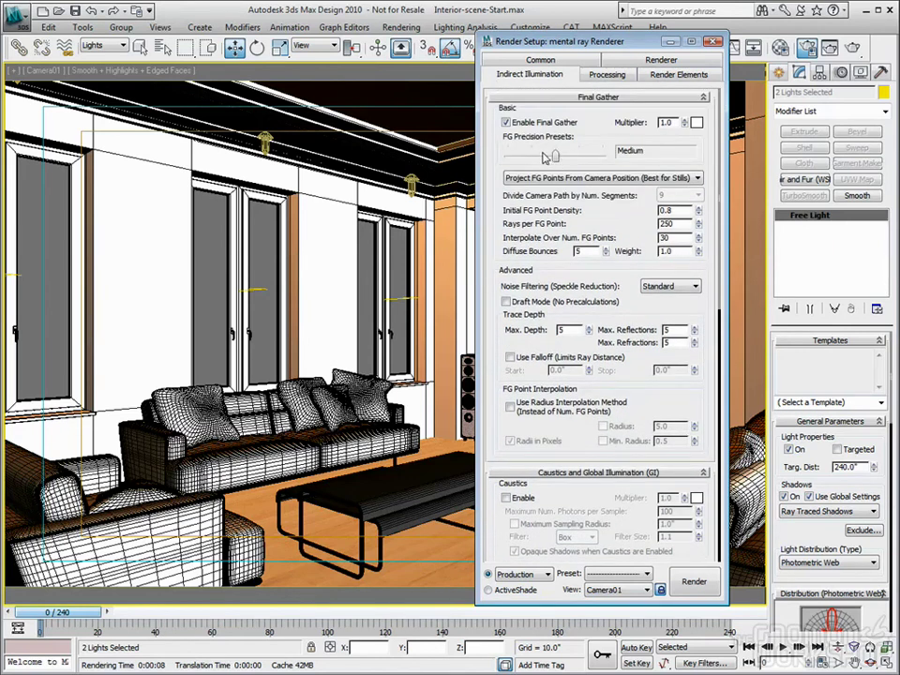
left_click(714, 41)
left_click(853, 51)
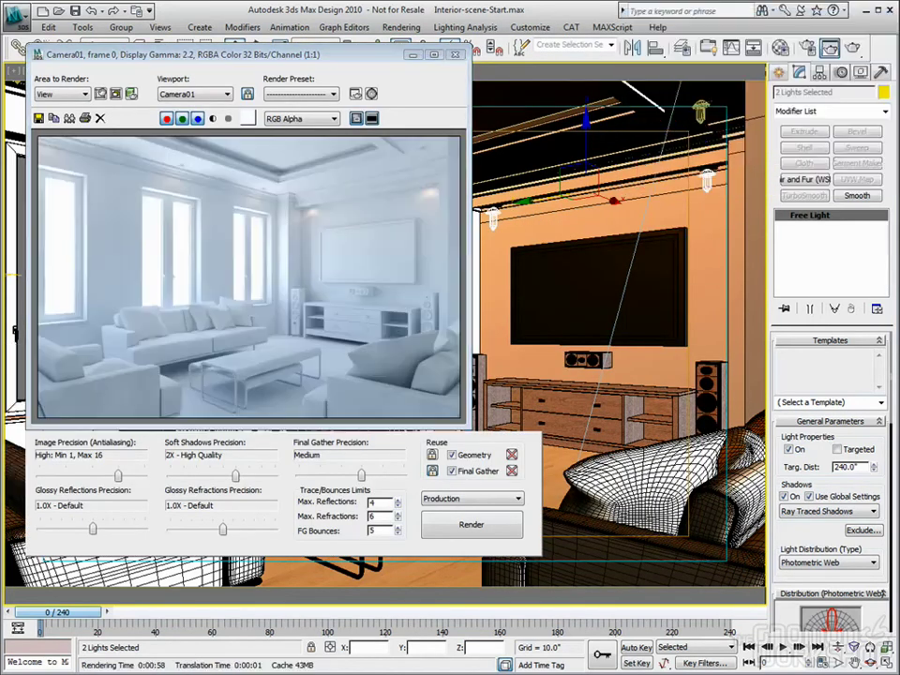
Load the new clay-shaded render into RAM Player Channel A
left_click_drag(656, 147, 507, 148)
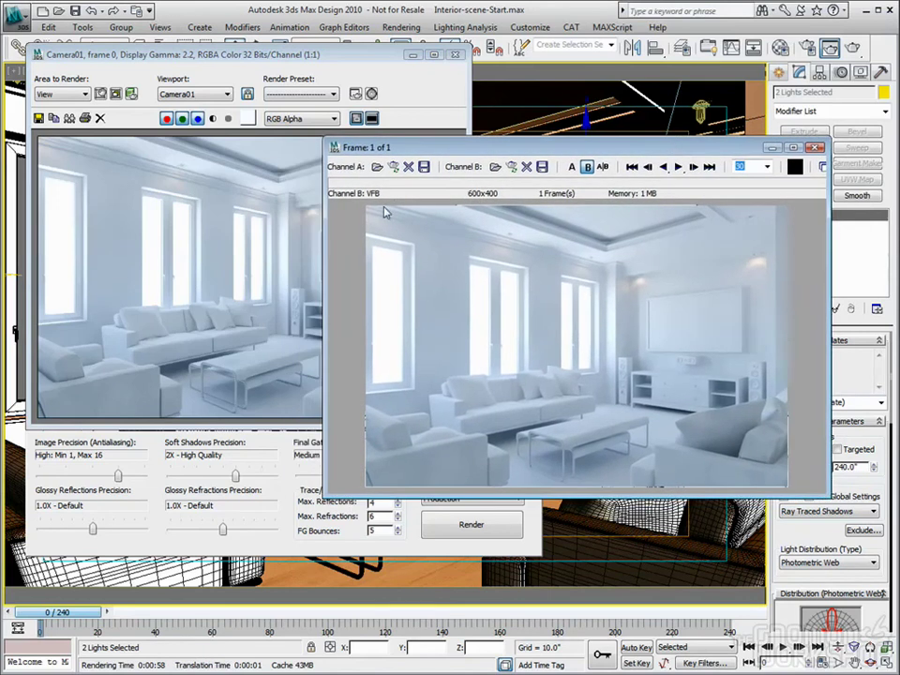
left_click(394, 168)
left_click(600, 385)
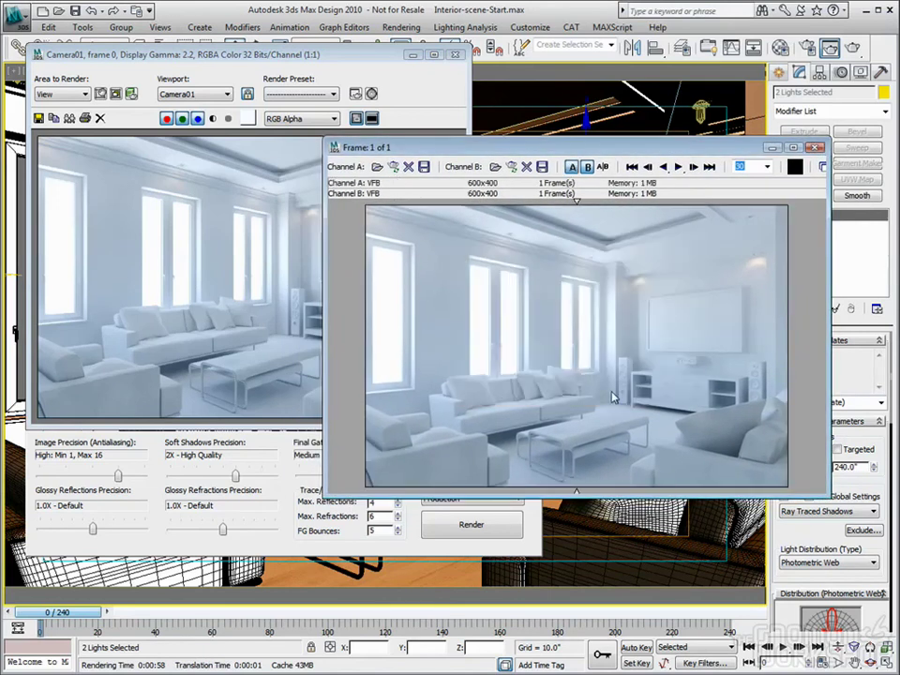
Sweep the A/B divider back and forth to compare both renders, then open Interior_color.jpg
left_click(619, 233)
left_click(715, 204)
left_click(612, 228)
left_click(702, 229)
left_click(776, 231)
left_click(615, 240)
left_click(639, 328)
left_click_drag(639, 205, 566, 232)
left_click_drag(535, 415, 658, 310)
left_click_drag(654, 220, 591, 217)
left_click_drag(591, 218, 563, 217)
left_click_drag(563, 207, 639, 210)
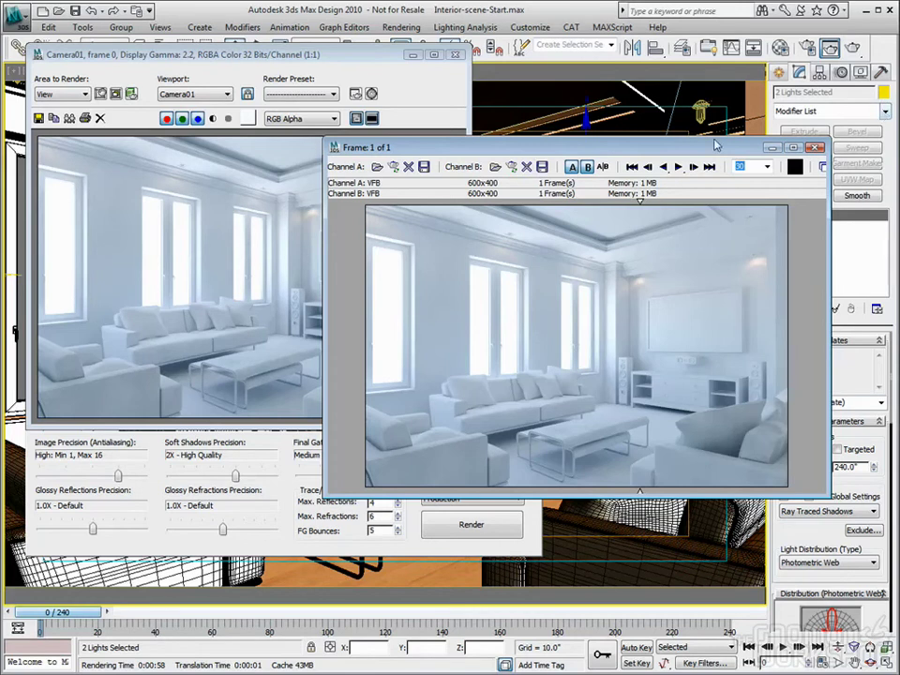
left_click(595, 208)
left_click_drag(594, 206, 600, 207)
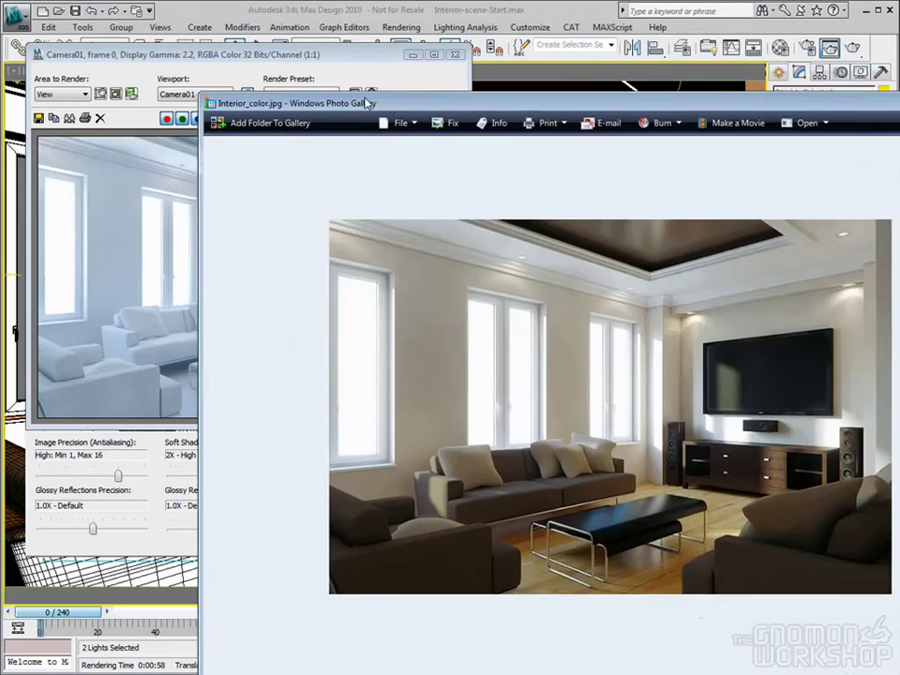
left_click_drag(366, 120, 197, 29)
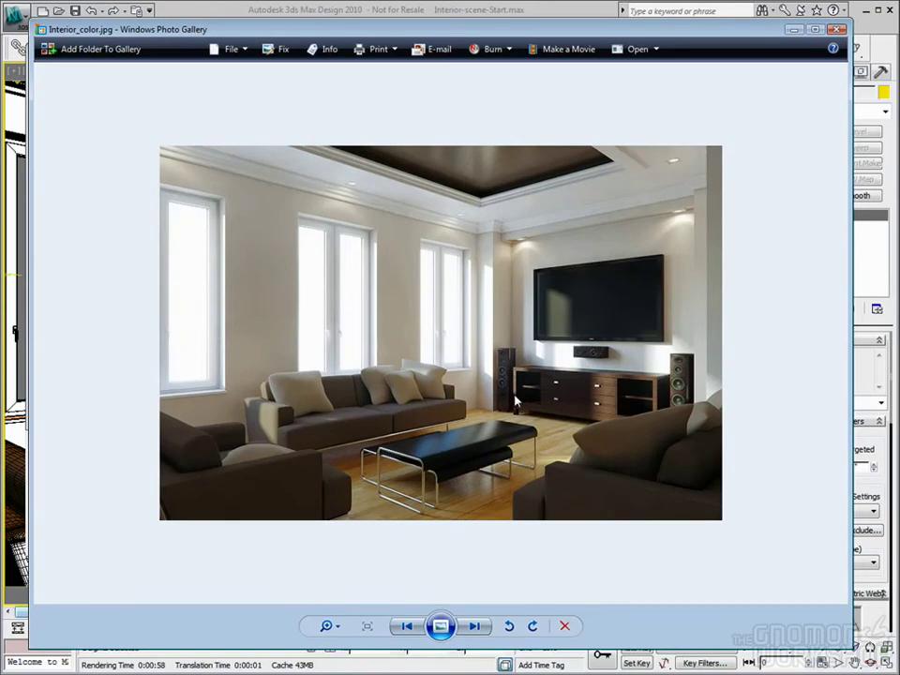
Zoom in and out on Interior_color.jpg, then close Windows Photo Gallery
scroll(514, 402, "up", 1)
scroll(488, 315, "down", 1)
key("alt+F4")
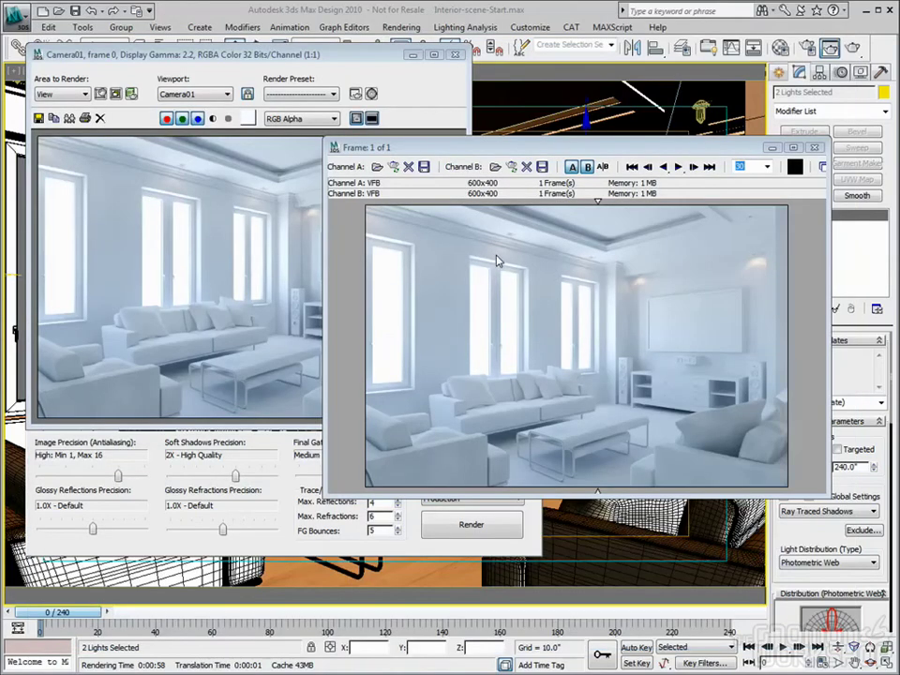
Disable Material Override under Processing and re-render Camera01 in full colour
left_click(816, 148)
left_click_drag(328, 56, 400, 85)
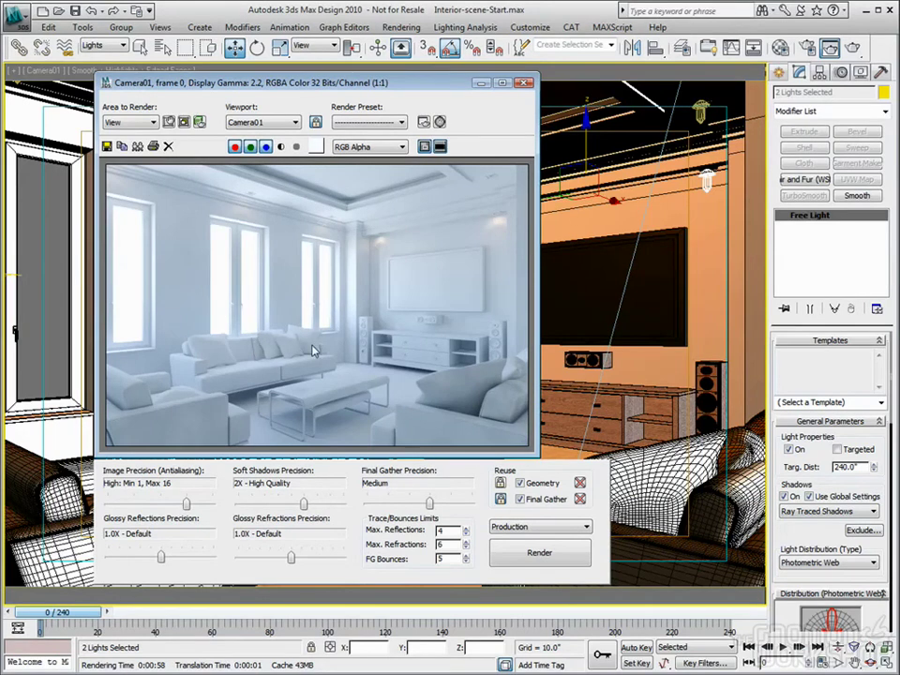
left_click(808, 49)
left_click(607, 74)
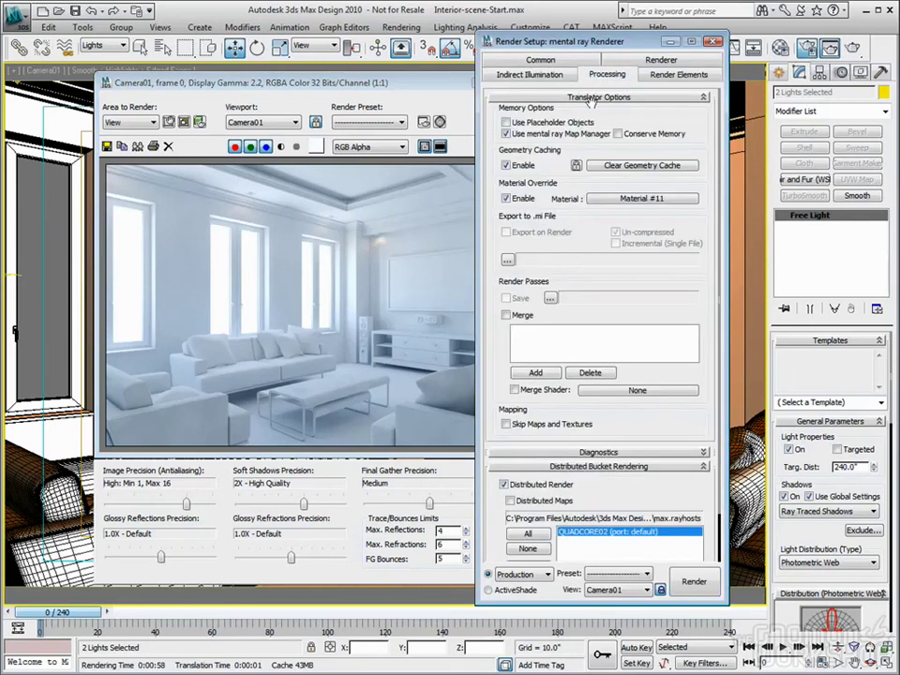
left_click(505, 199)
left_click(714, 41)
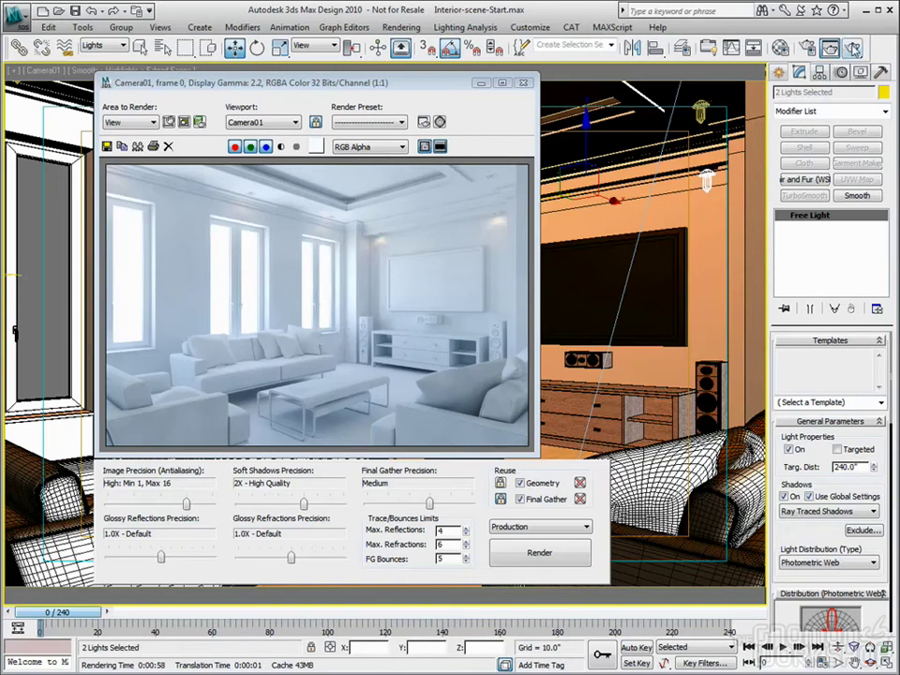
left_click(852, 49)
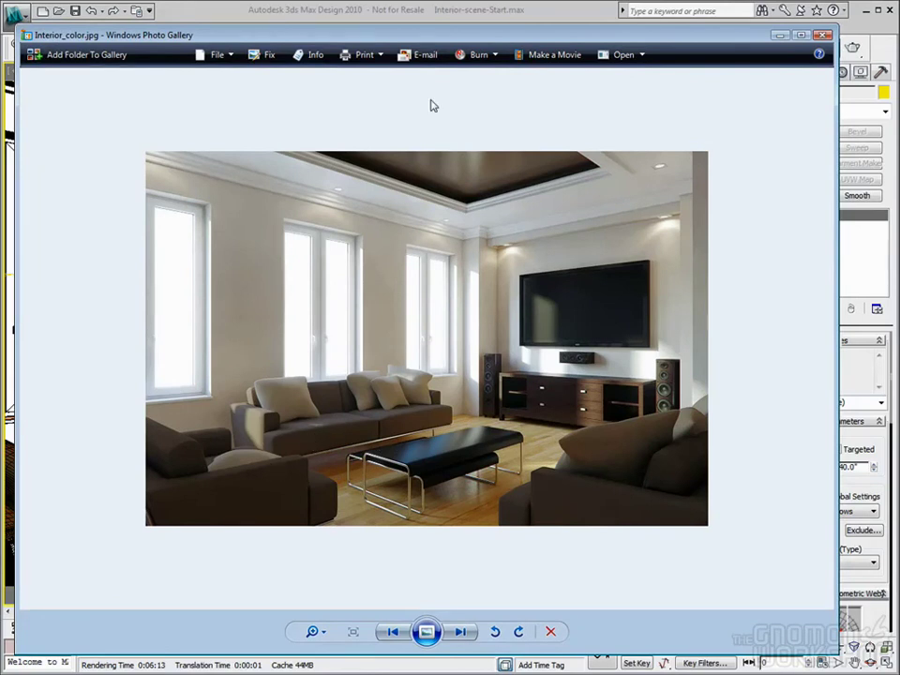
left_click(253, 14)
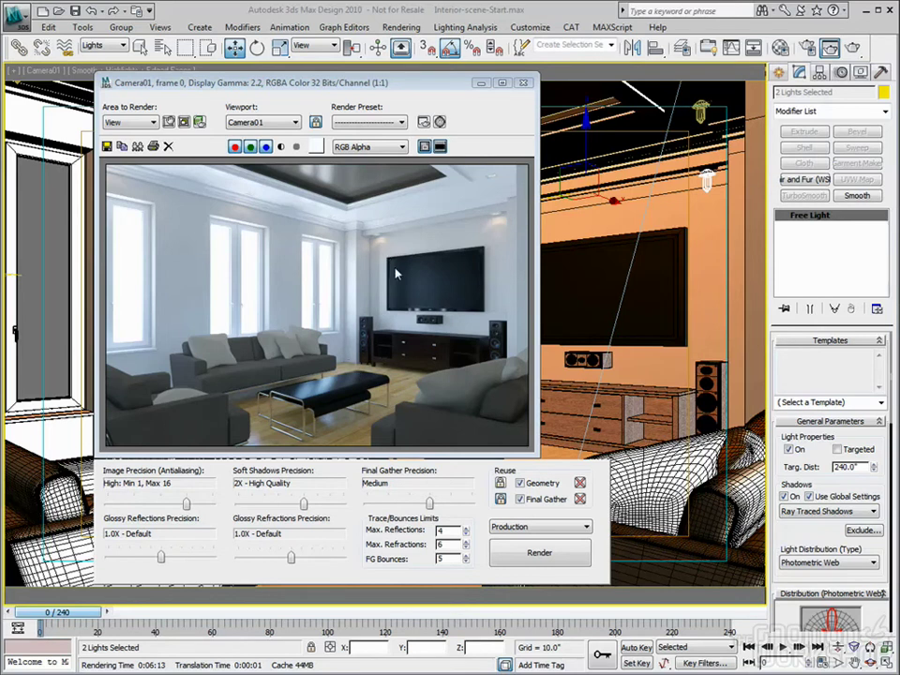
Delete the cached final gather map file from the Indirect Illumination settings
left_click(523, 83)
left_click(804, 49)
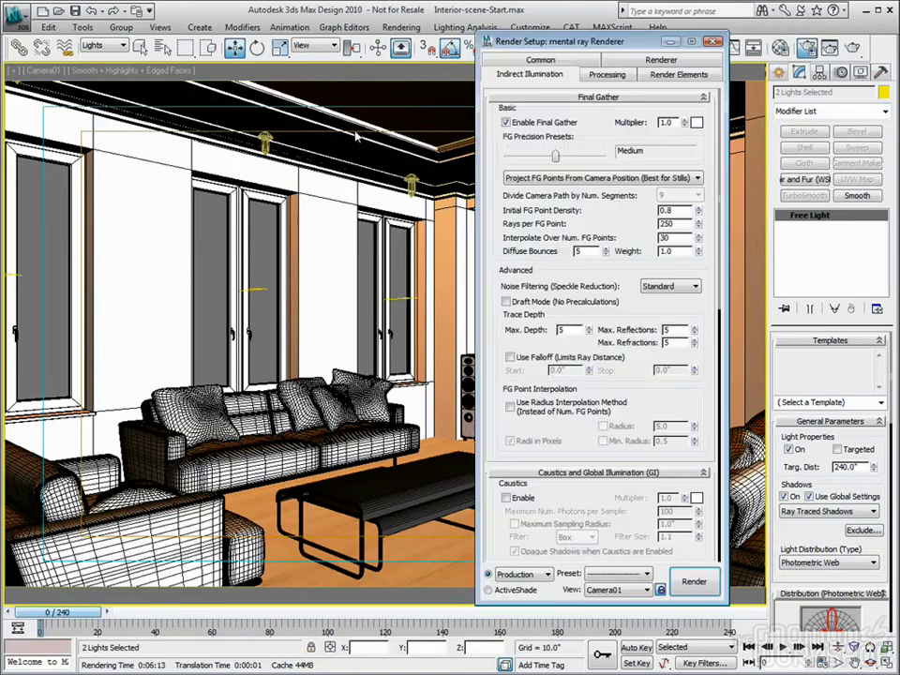
scroll(694, 290, "down", 10)
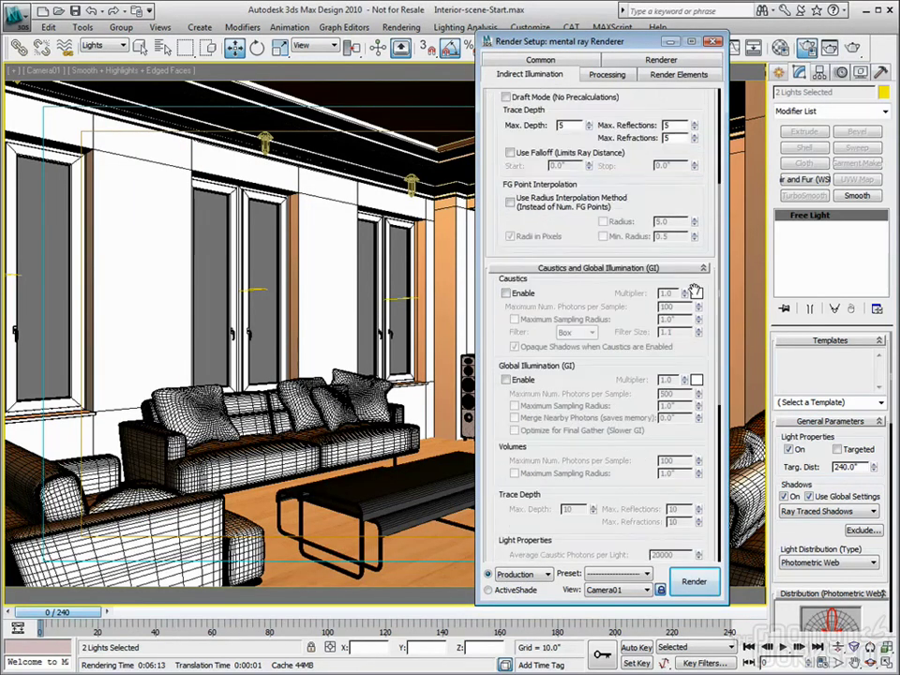
scroll(694, 290, "down", 3)
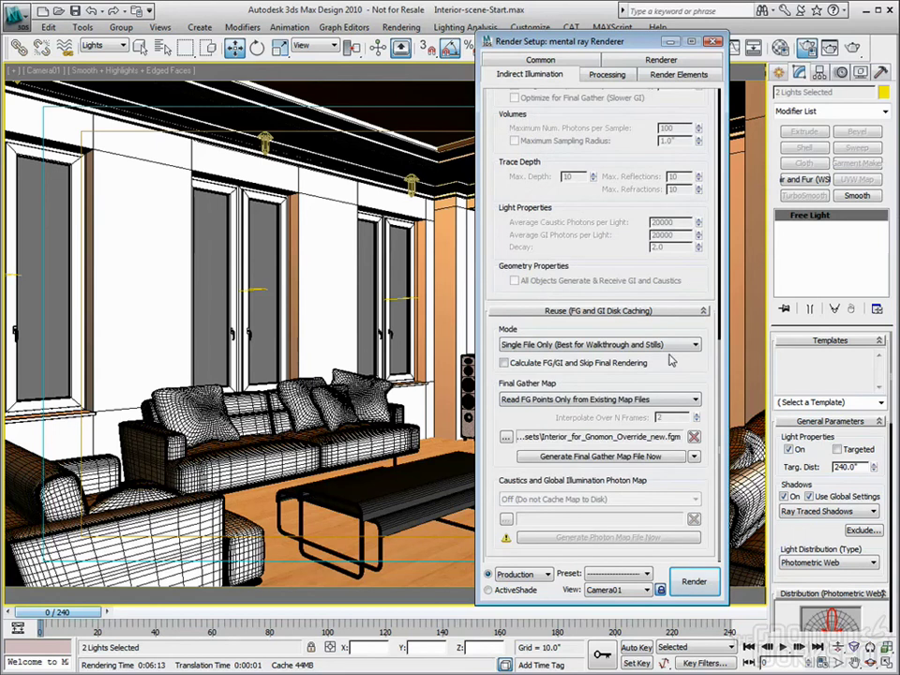
left_click(695, 438)
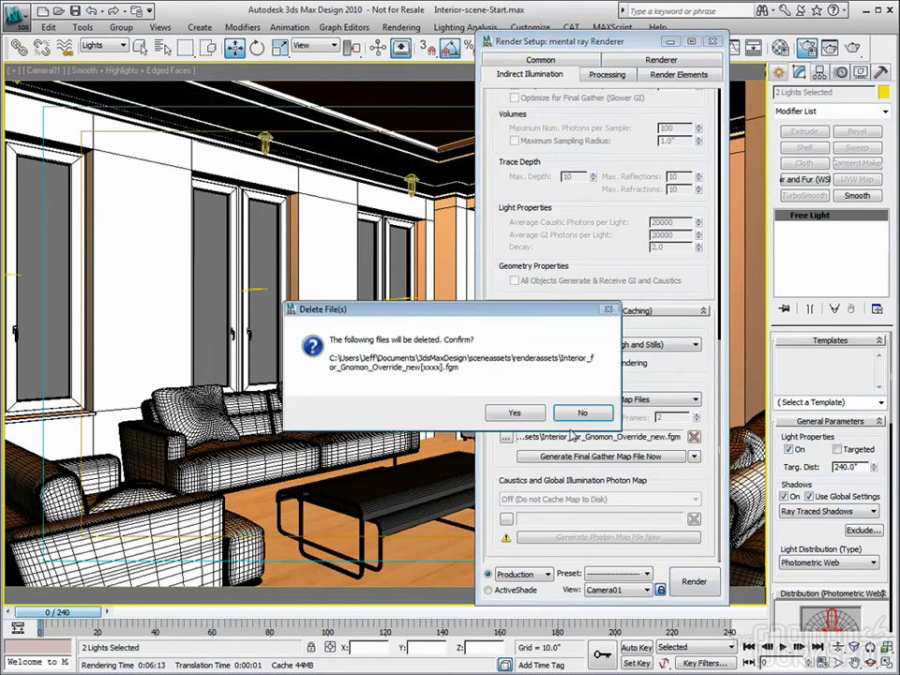
left_click(515, 415)
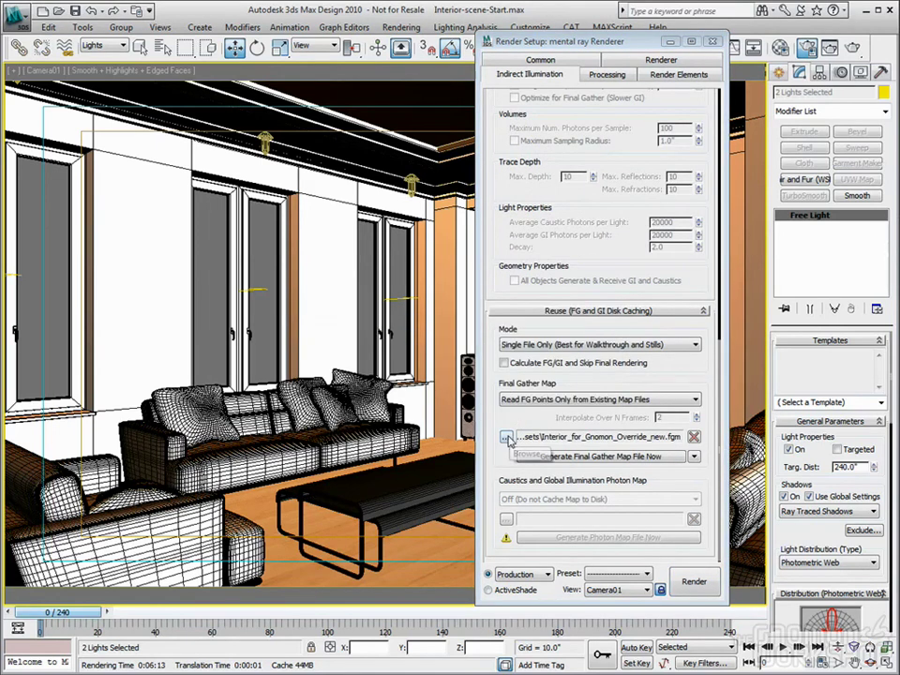
left_click(713, 41)
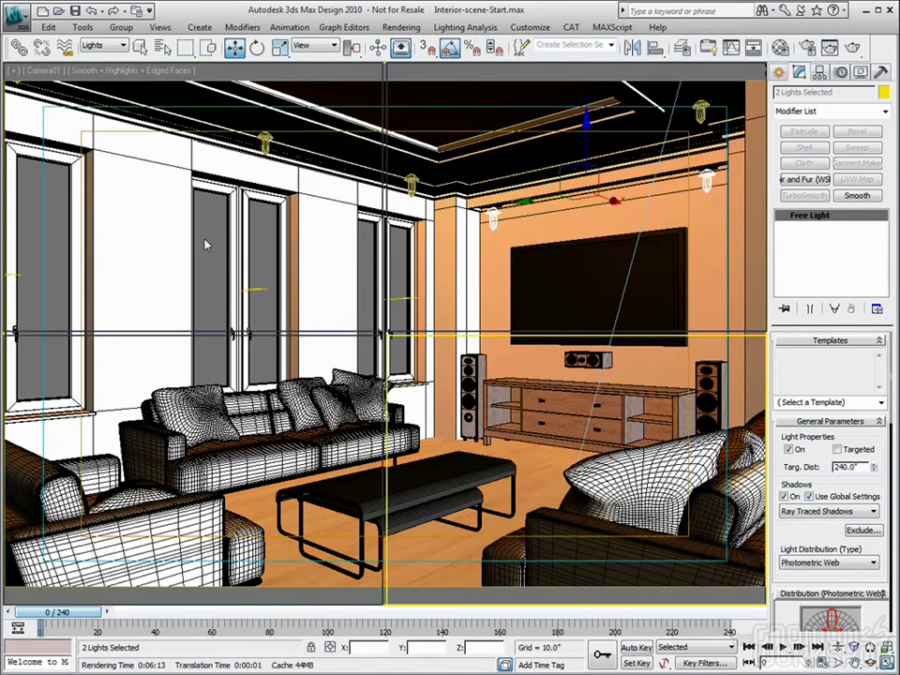
left_click(886, 662)
Select Daylight01 in the maximized Top view and set its Position to Manual
key("alt+w")
scroll(340, 310, "down", 3)
scroll(344, 319, "down", 5)
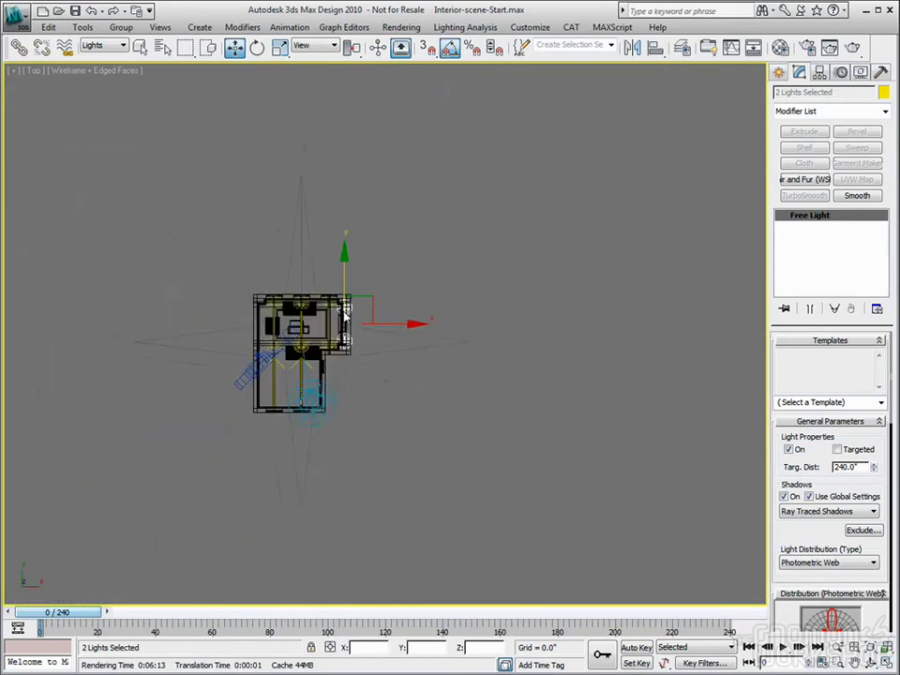
left_click(310, 394)
left_click(310, 394)
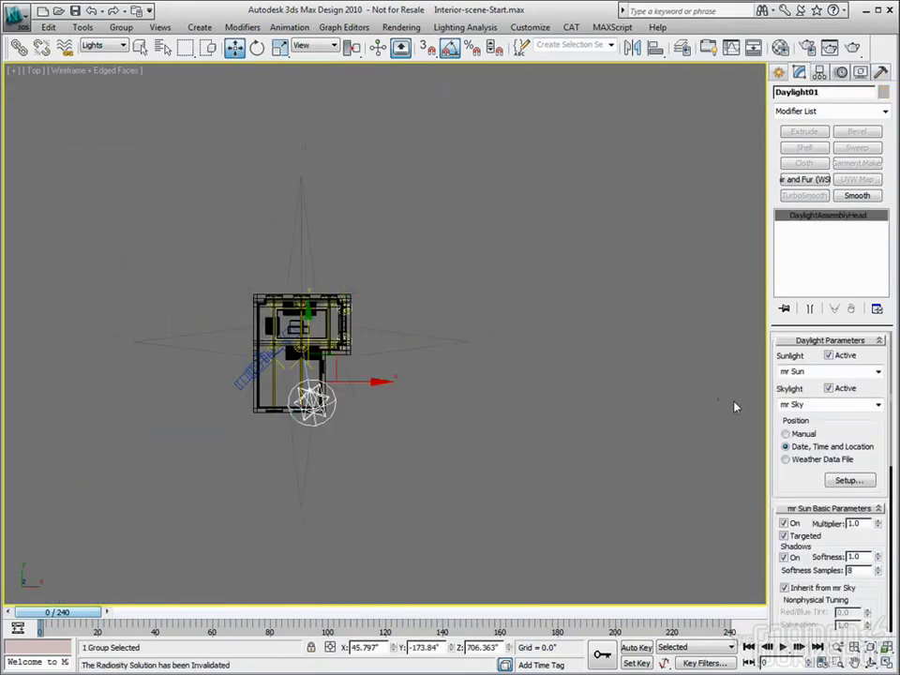
left_click(786, 434)
Drag the sun far up-left of the house, then restore the four-viewport layout
middle_click_drag(416, 428, 455, 491)
left_click_drag(369, 409, 160, 111)
middle_click_drag(321, 328, 426, 410)
scroll(424, 410, "down", 3)
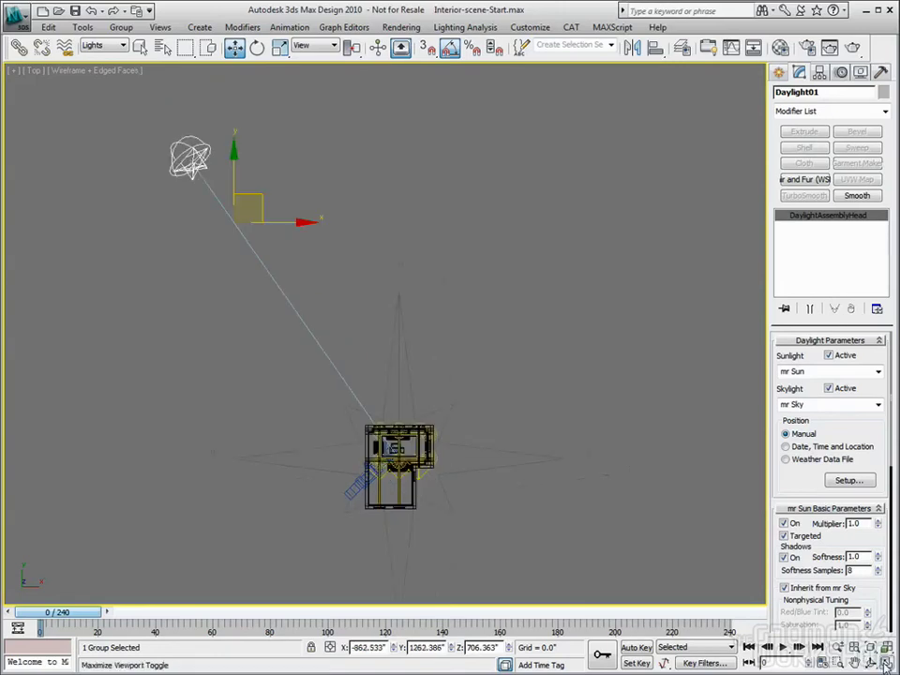
left_click(887, 663)
right_click(514, 419)
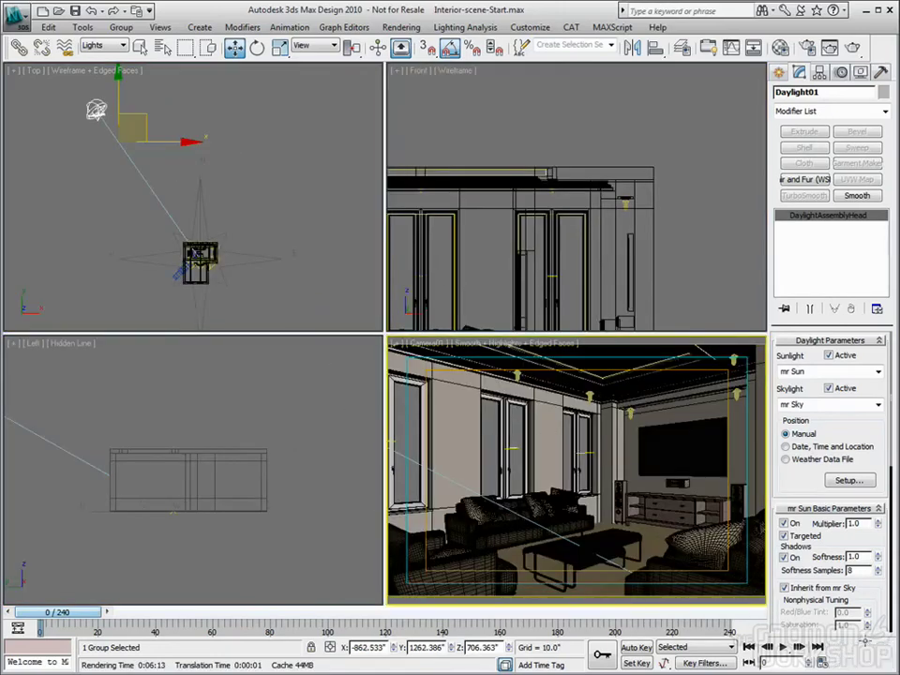
Turn on Hardware Shading and Illuminate with Scene Lights in the maximized Camera01 view
key("alt+w")
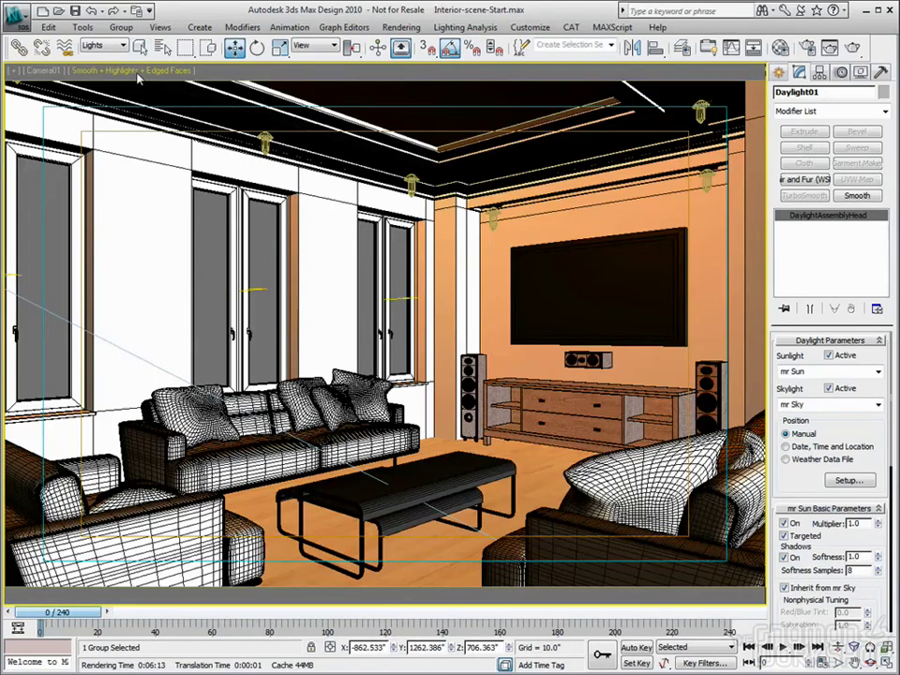
left_click(174, 70)
mouse_move(178, 172)
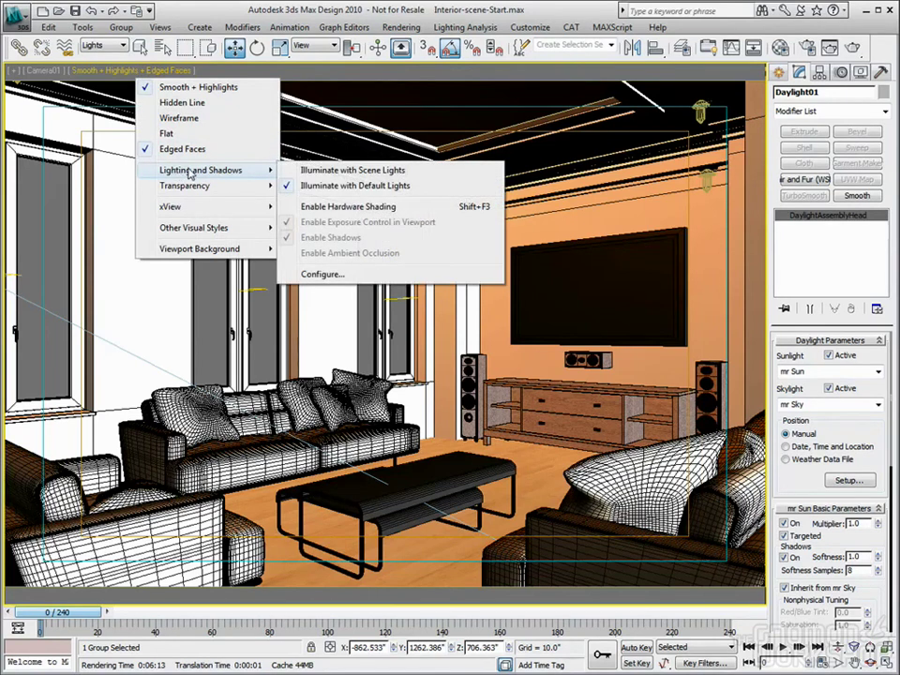
left_click(304, 207)
left_click(105, 71)
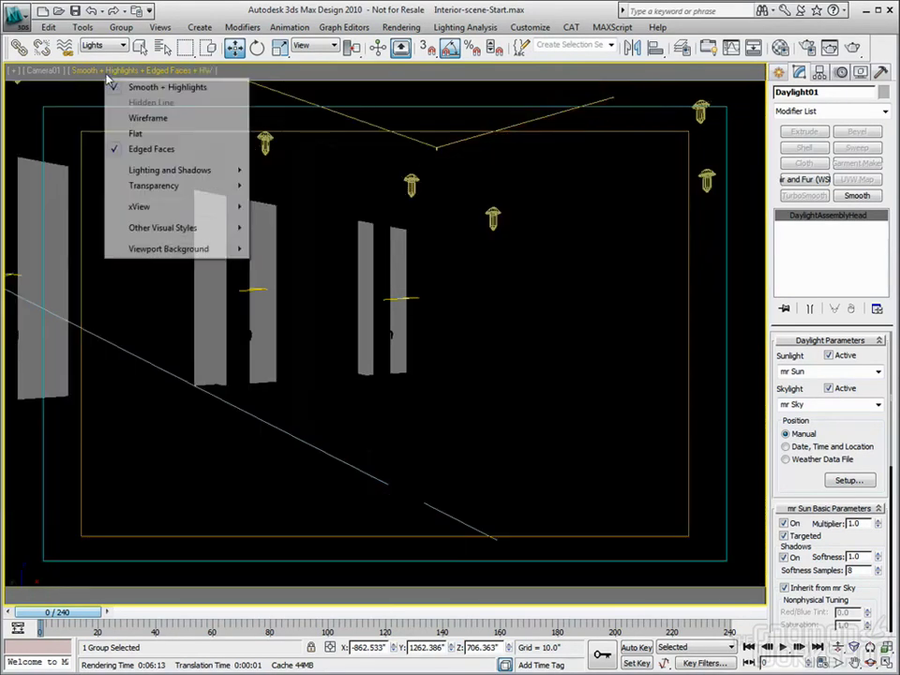
mouse_move(148, 172)
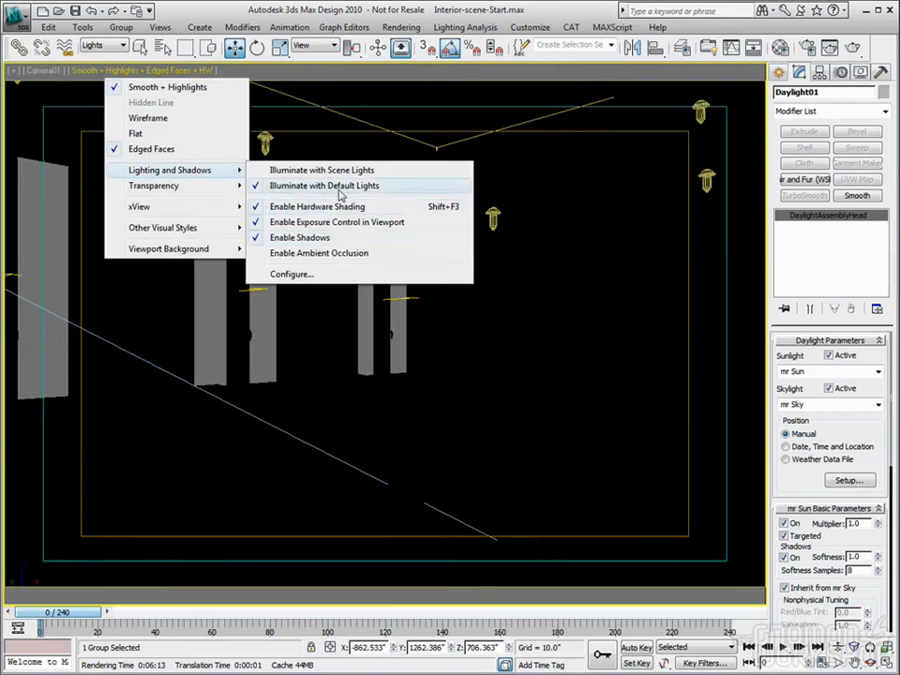
left_click(299, 171)
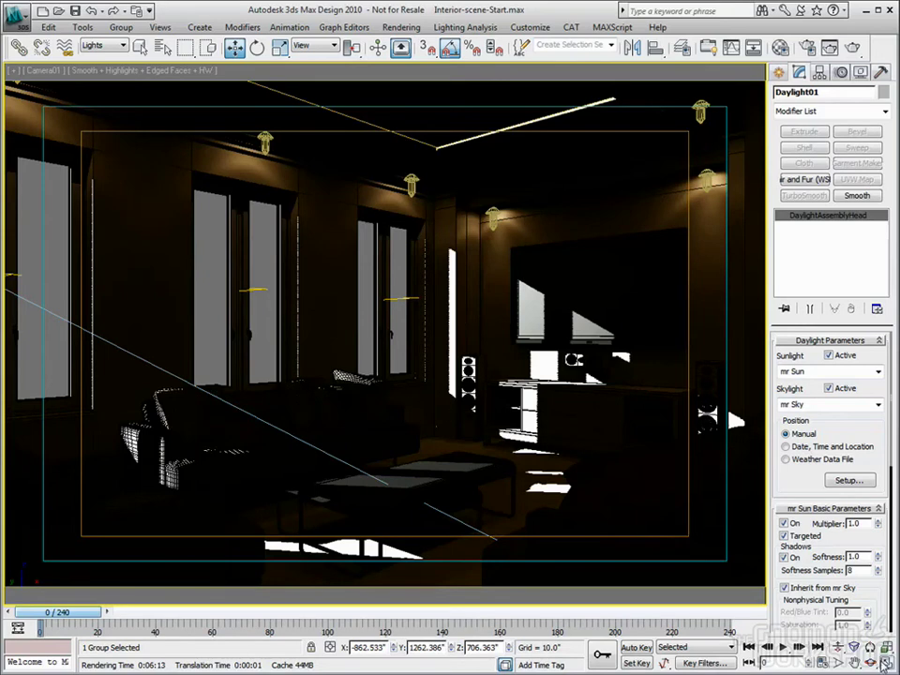
Slide the sun further left in the Top view and uncheck mr Sun's Inherit from mr Sky
left_click(885, 662)
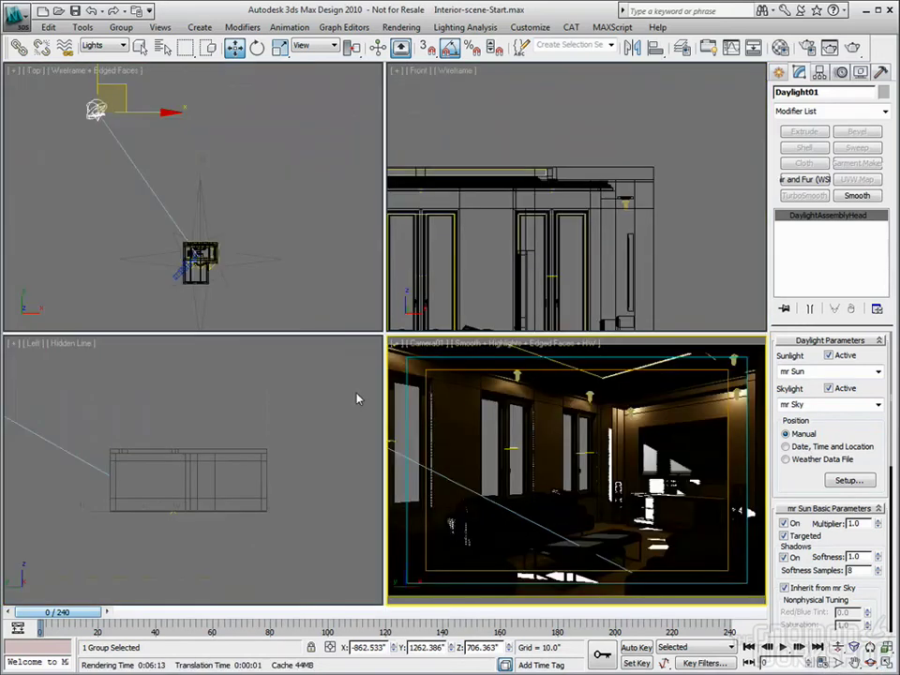
right_click(275, 232)
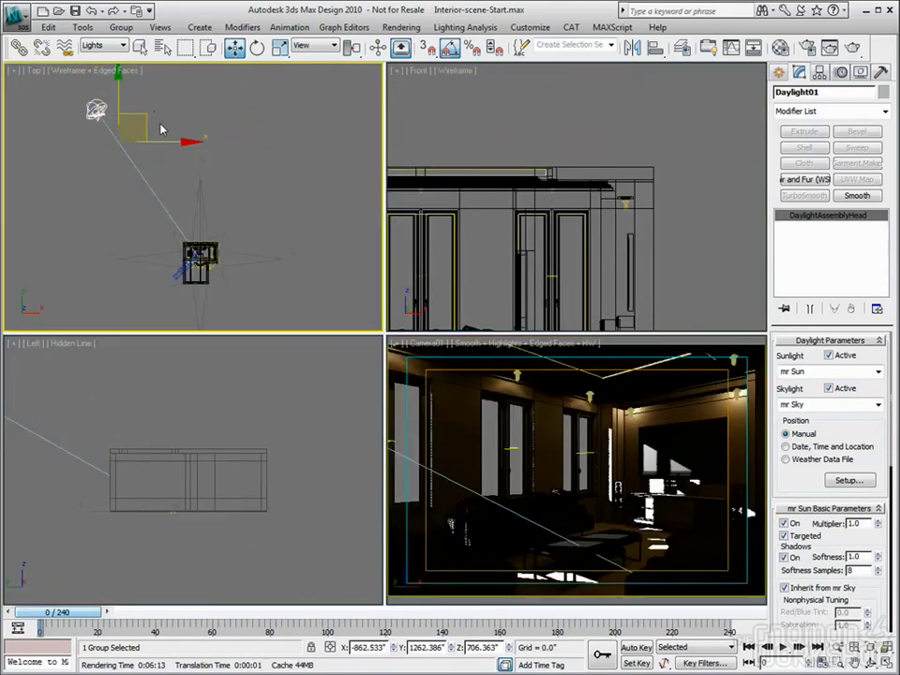
left_click_drag(172, 140, 143, 142)
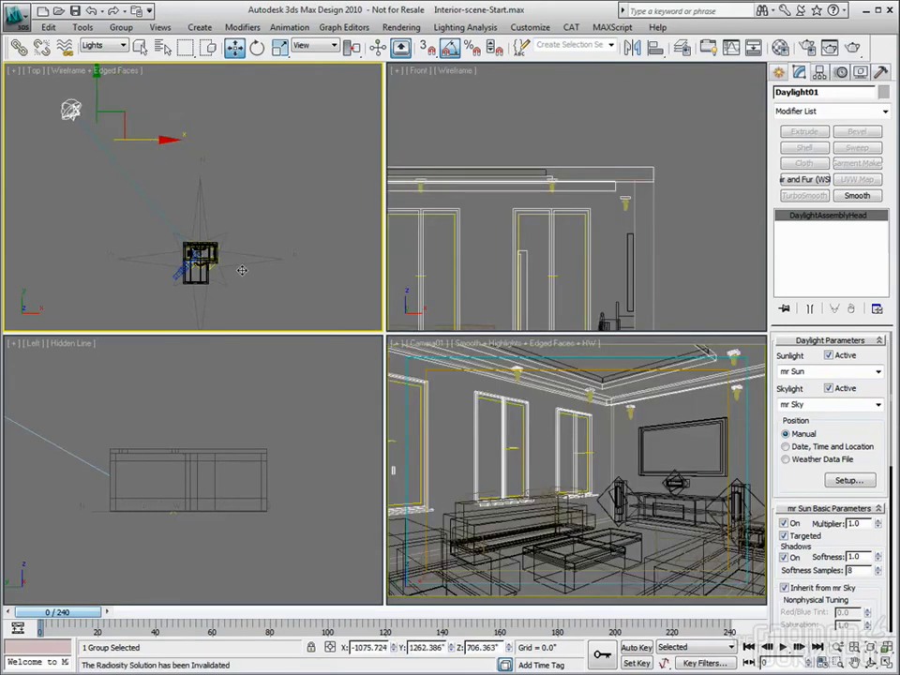
right_click(476, 471)
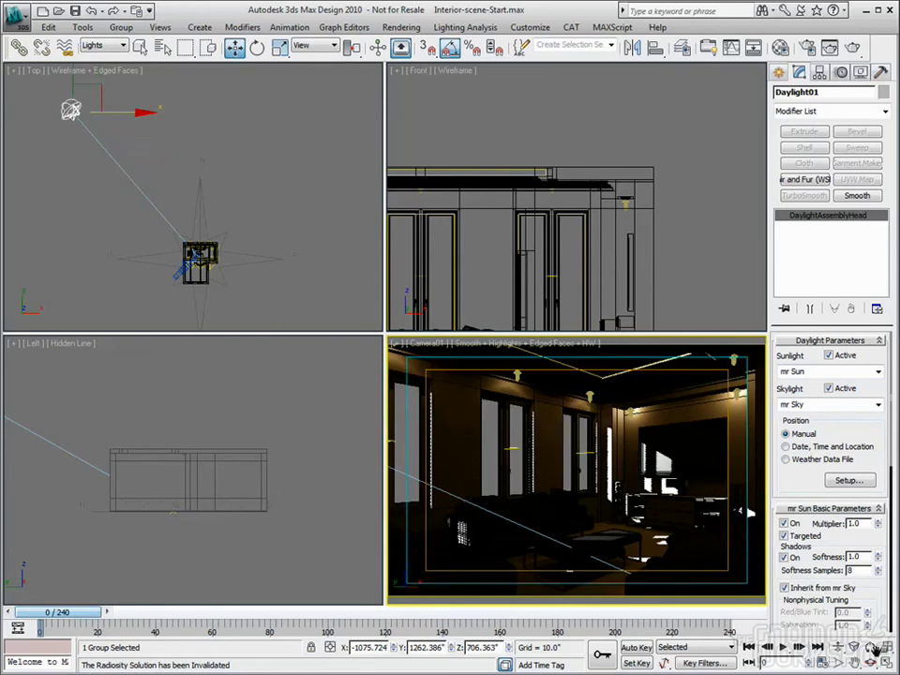
key("alt+w")
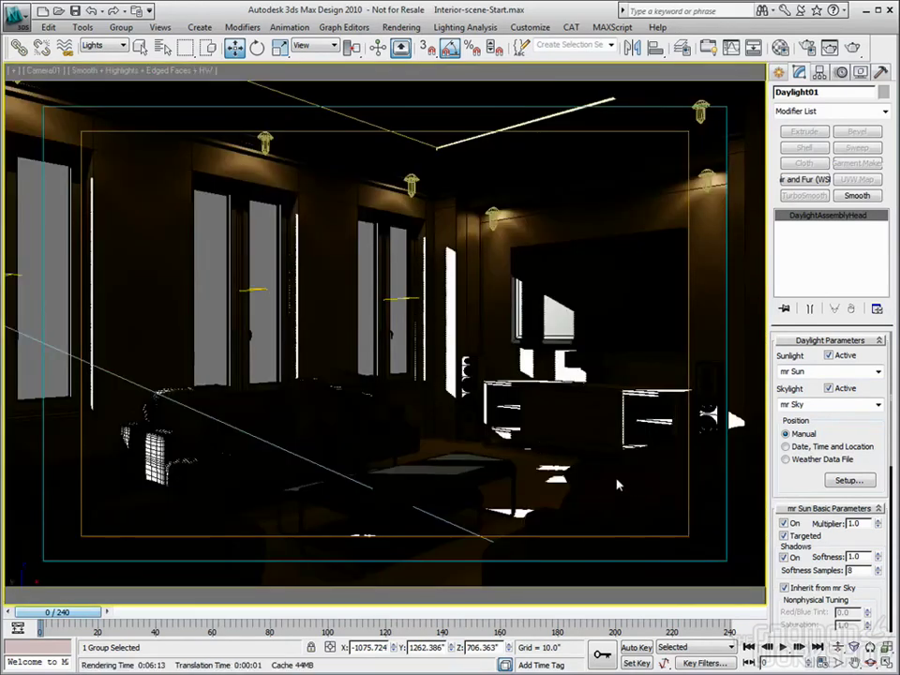
scroll(792, 553, "down", 2)
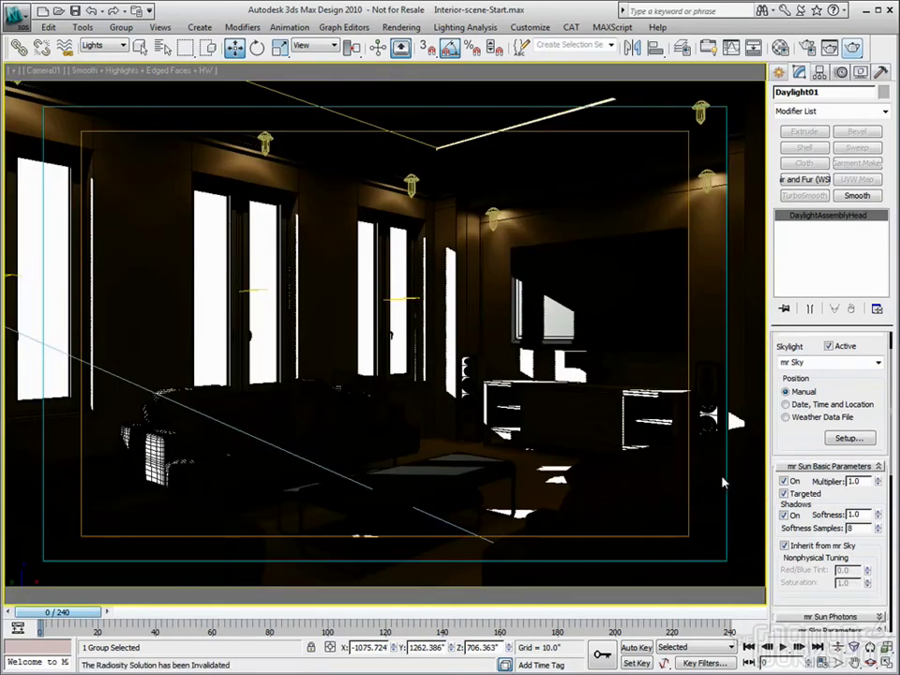
left_click(785, 546)
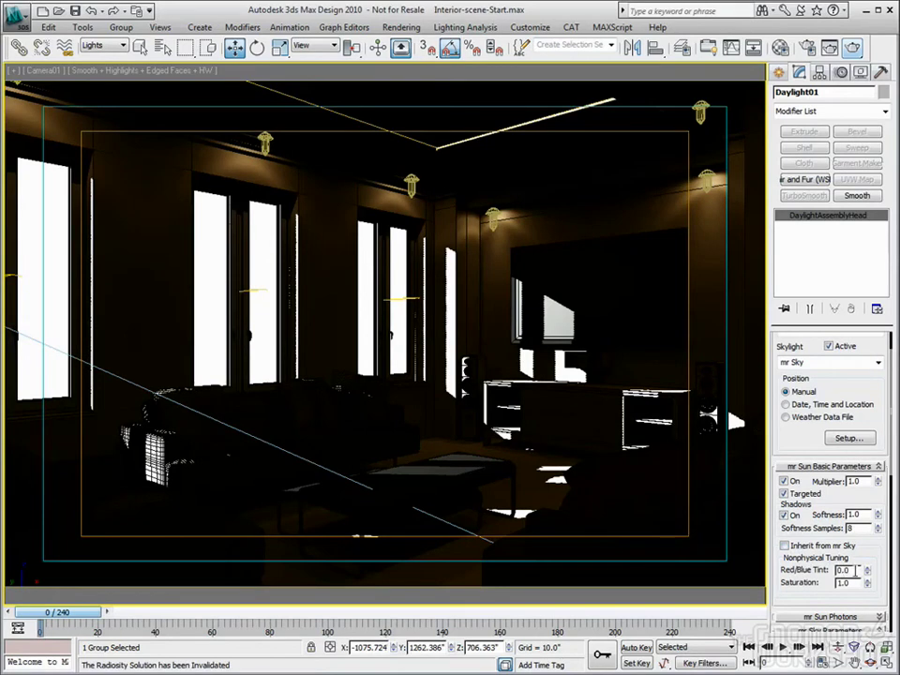
Set mr Sun's Red/Blue Tint to 0.3 and Saturation to 0.85
double_click(843, 570)
type(".3")
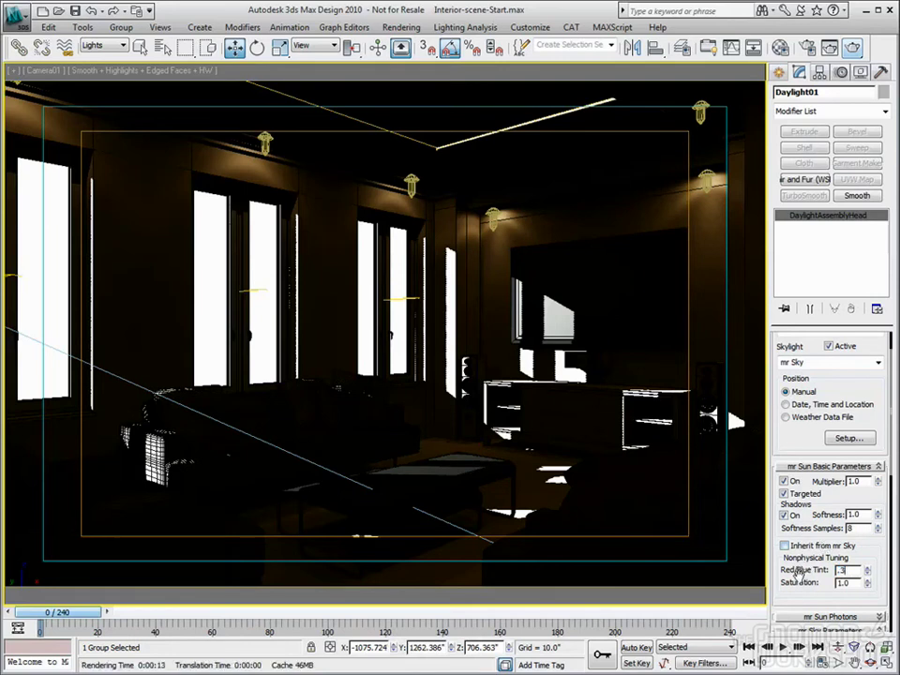
key("Tab")
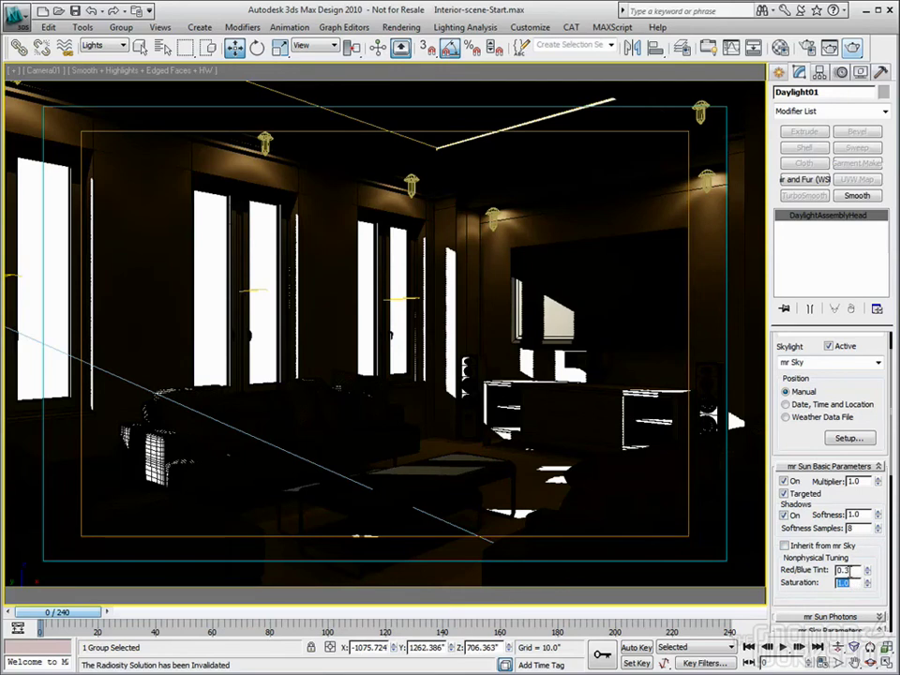
double_click(847, 570)
type("-1")
key("Return")
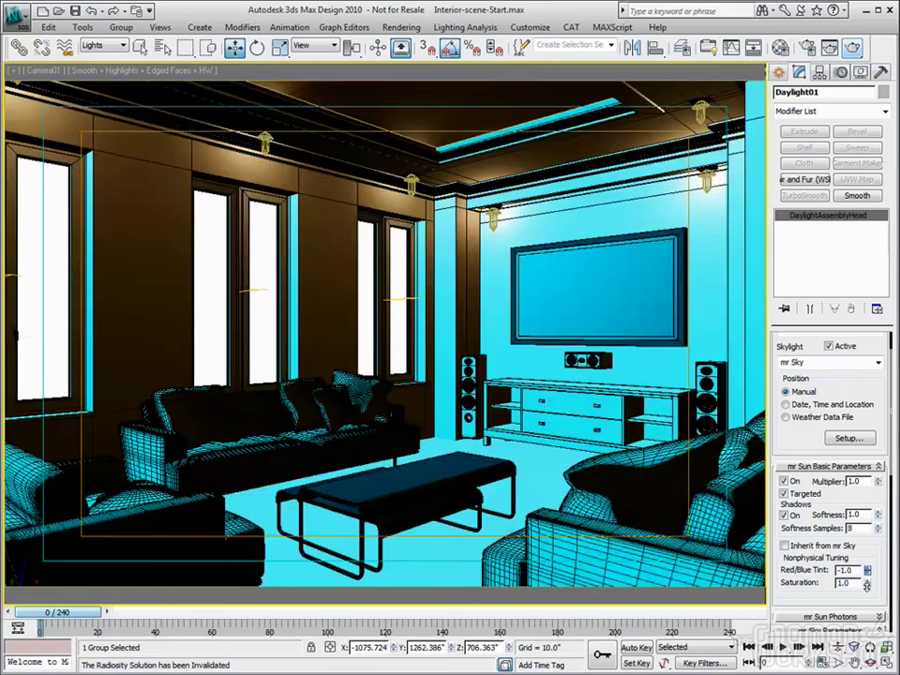
double_click(847, 570)
key("BackSpace")
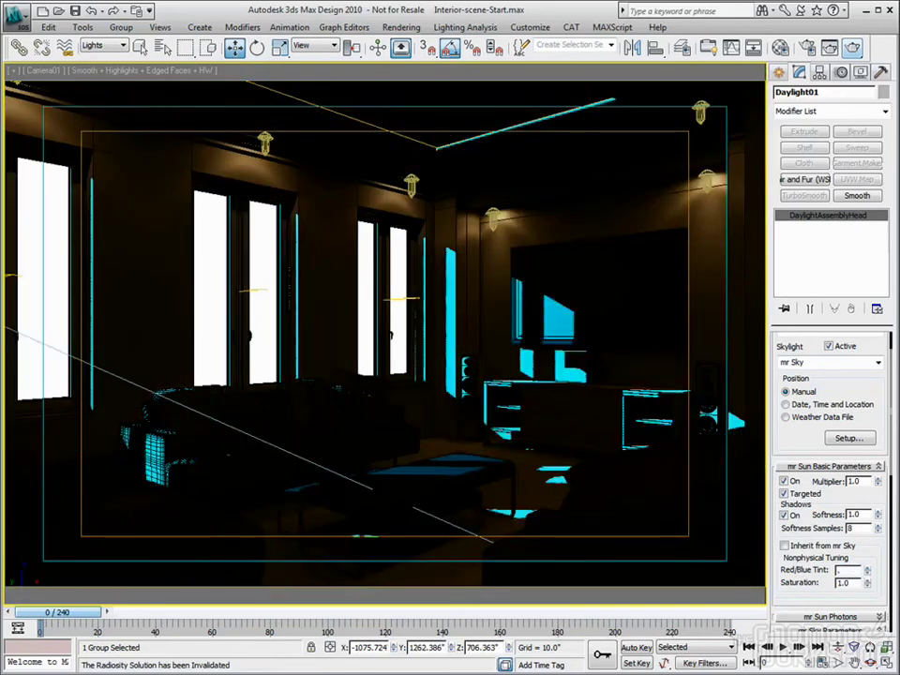
type(".3")
key("Tab")
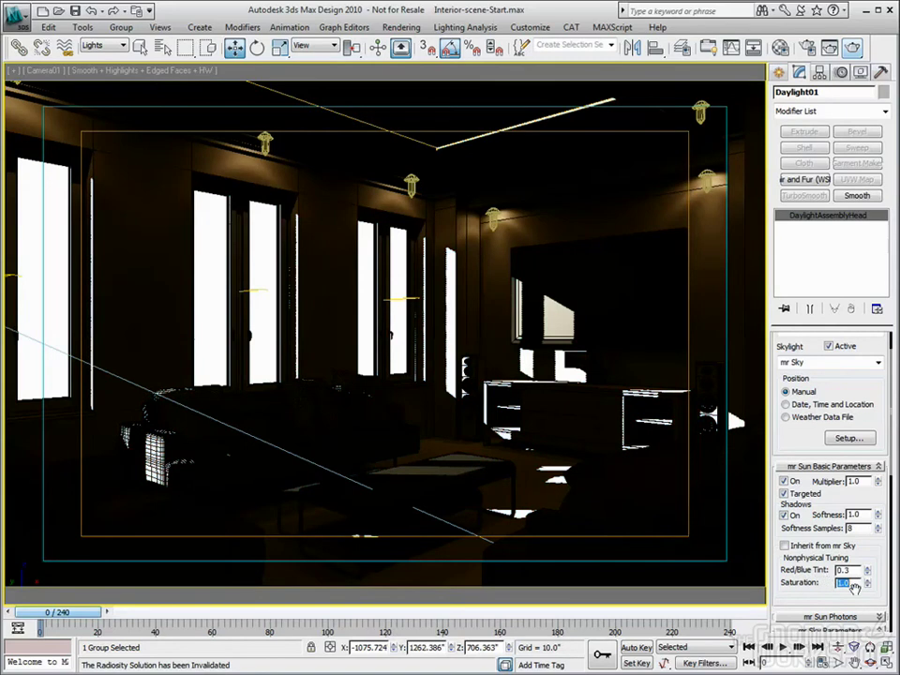
type(".85")
key("Return")
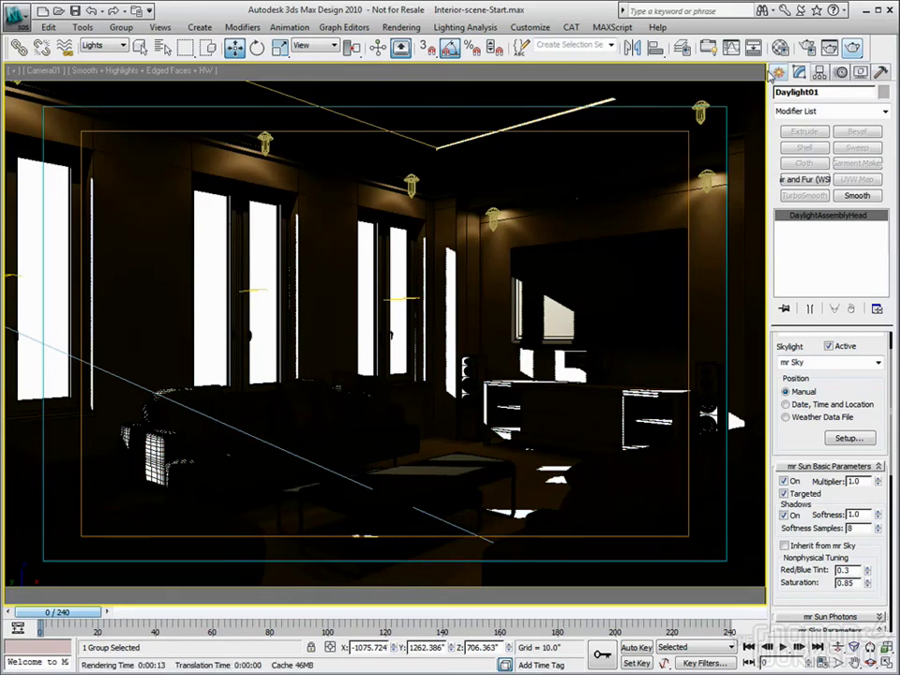
Uncheck Enable Final Gather and render the Camera01 view with the tuned sun
left_click(809, 49)
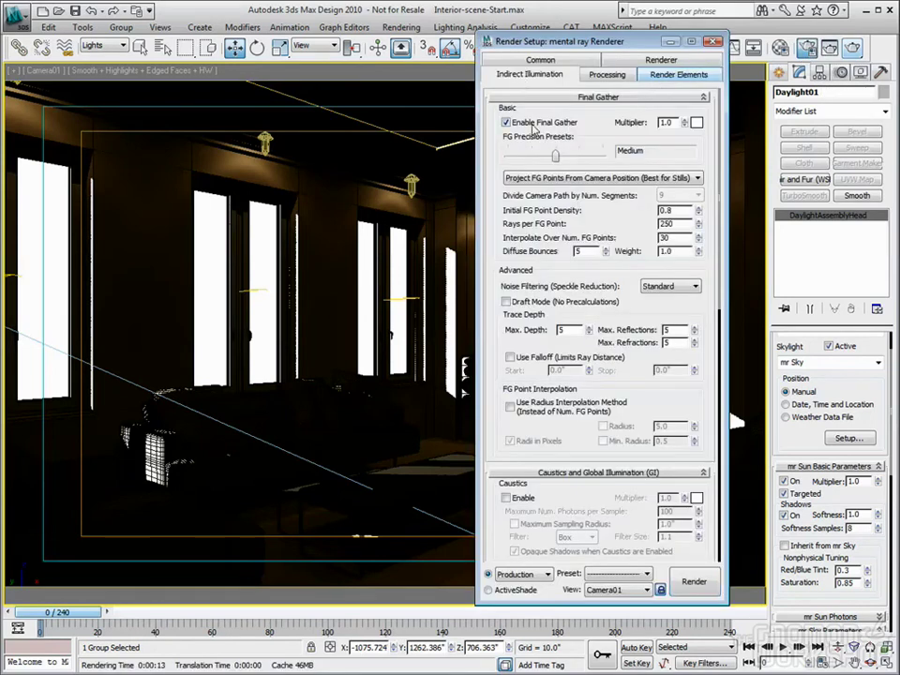
left_click(507, 123)
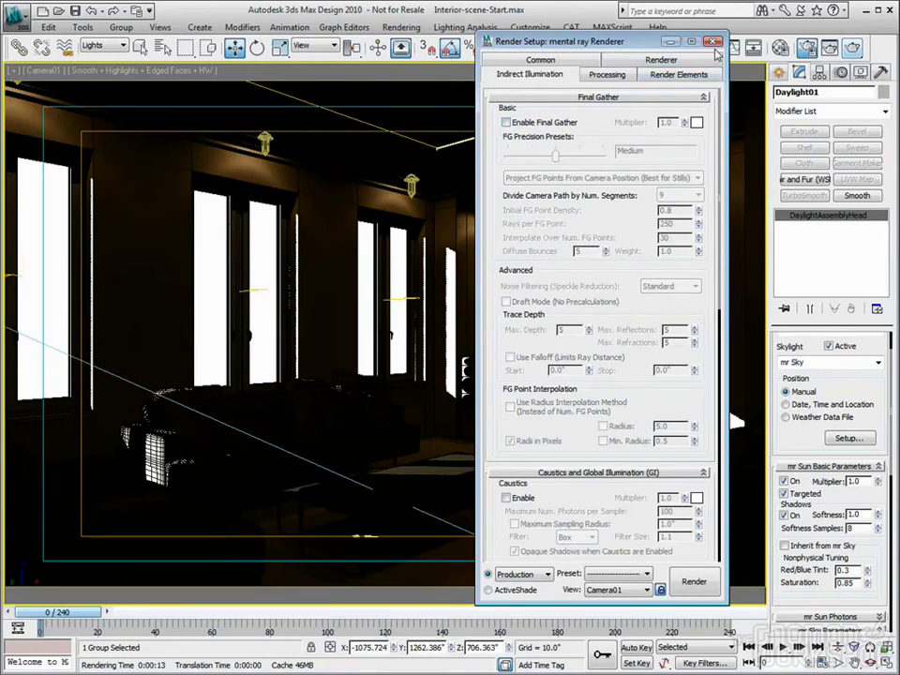
key("F10")
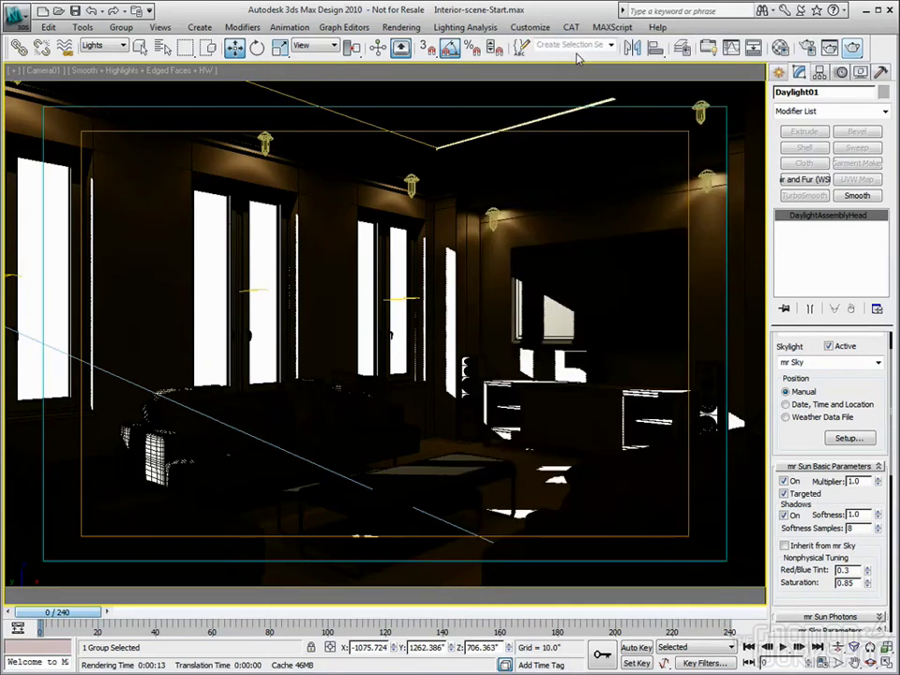
left_click(852, 46)
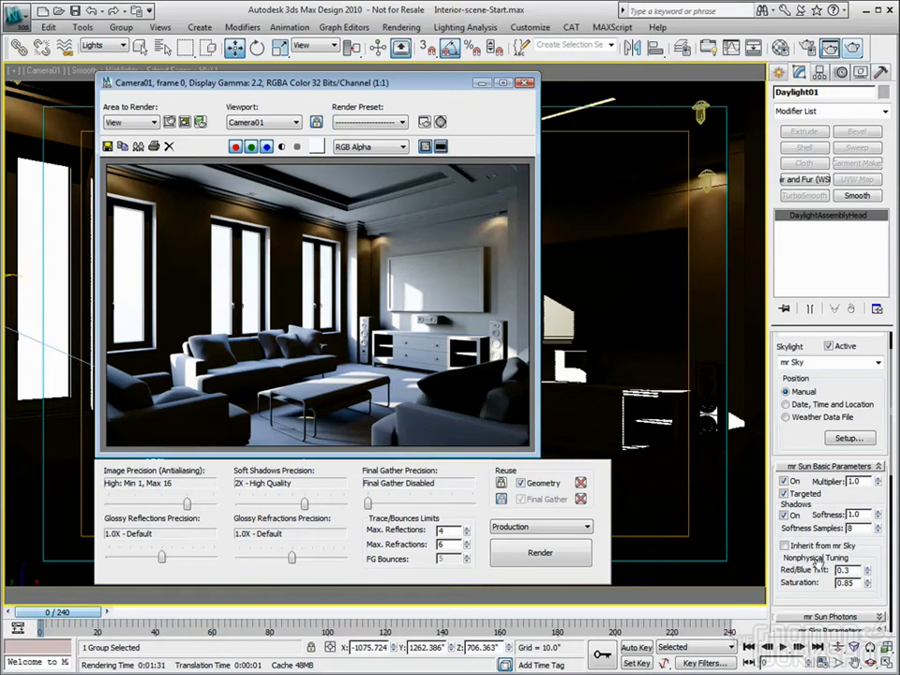
double_click(856, 514)
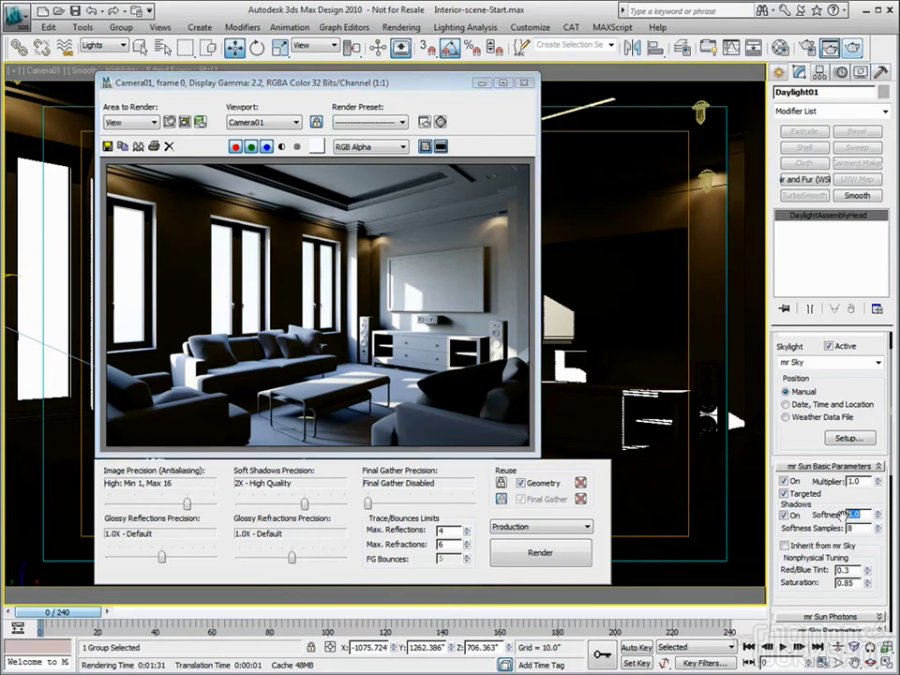
Set mr Sun shadow Softness to 4.0 and Softness Samples to 16
type("4")
key("shift+Tab")
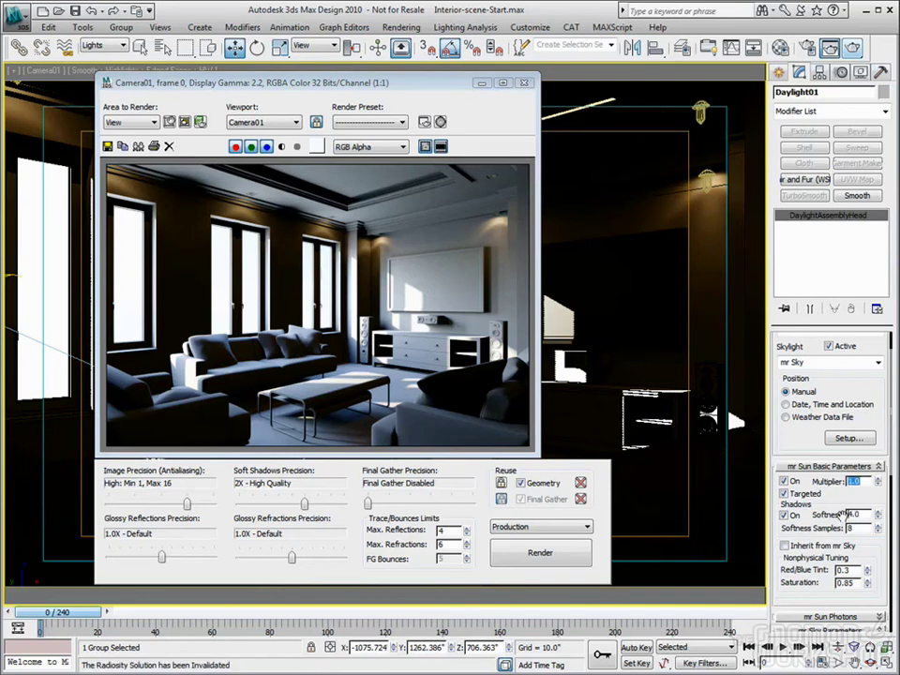
double_click(850, 529)
type("16")
double_click(855, 515)
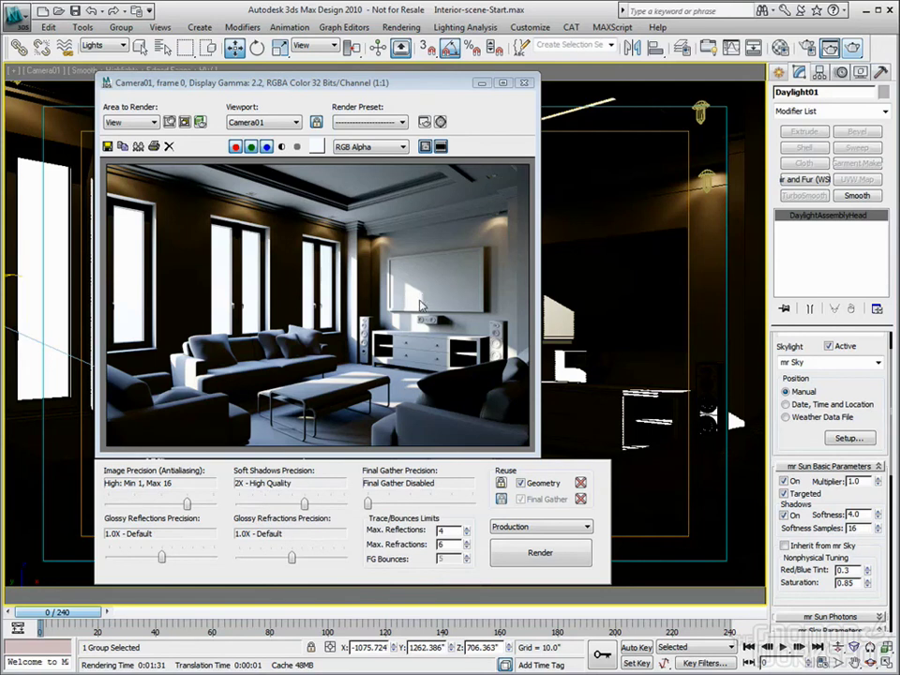
left_click(810, 51)
Uncheck Material Override under Processing and enable Final Gather
left_click(606, 74)
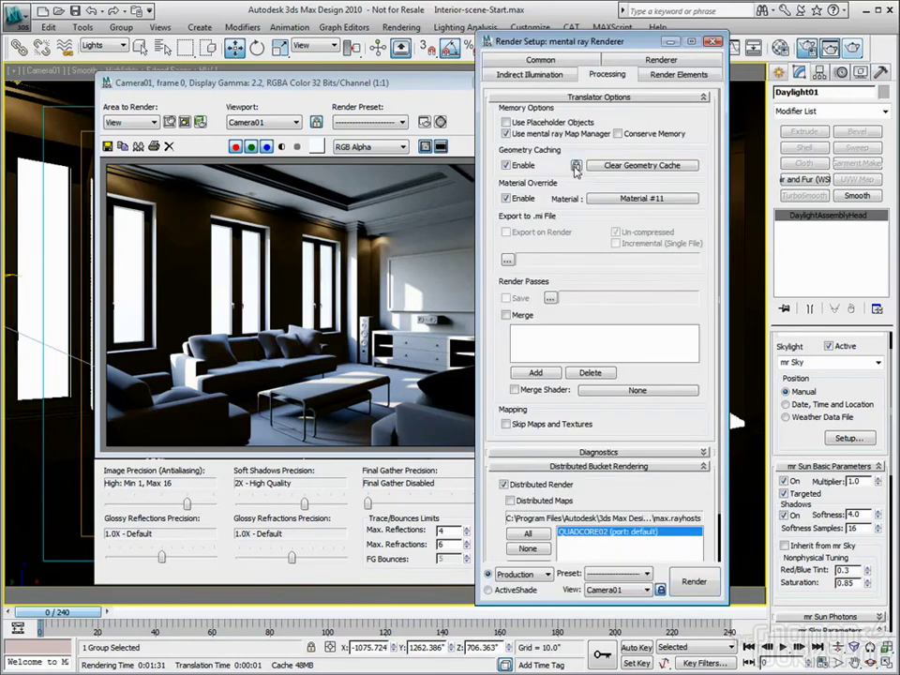
left_click(506, 198)
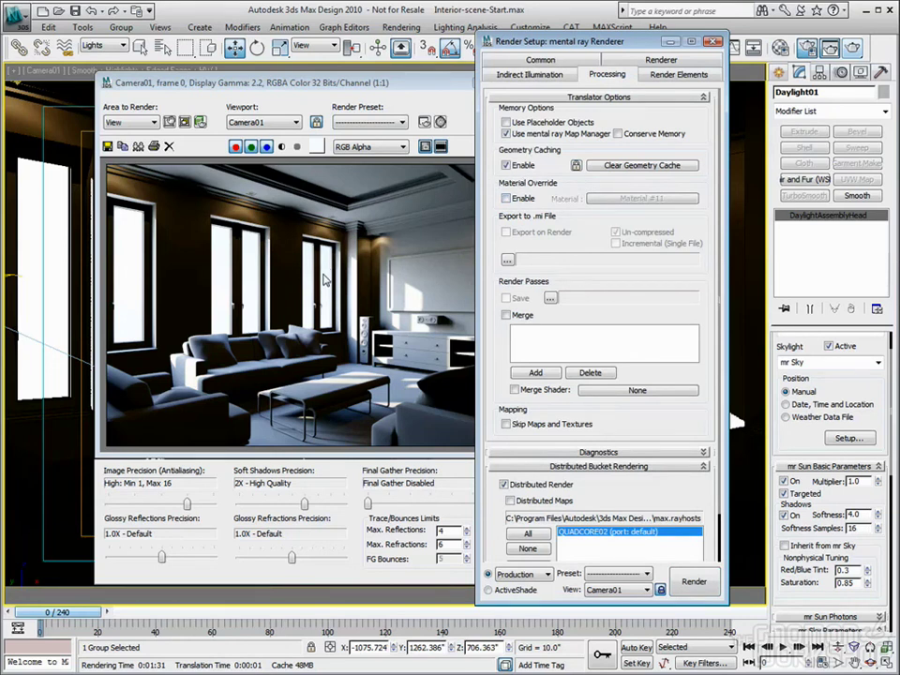
left_click(530, 74)
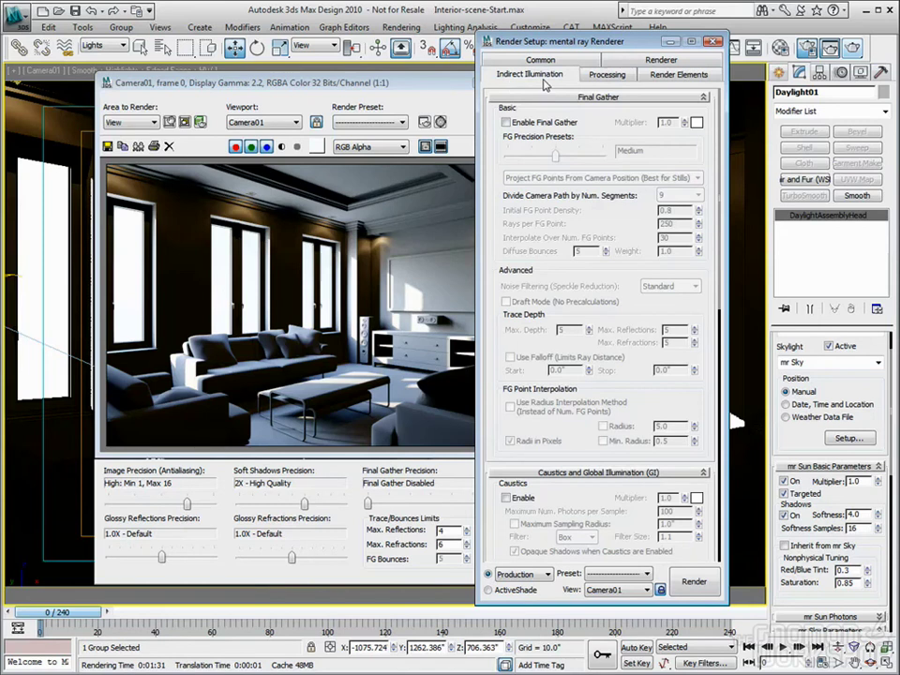
left_click(507, 122)
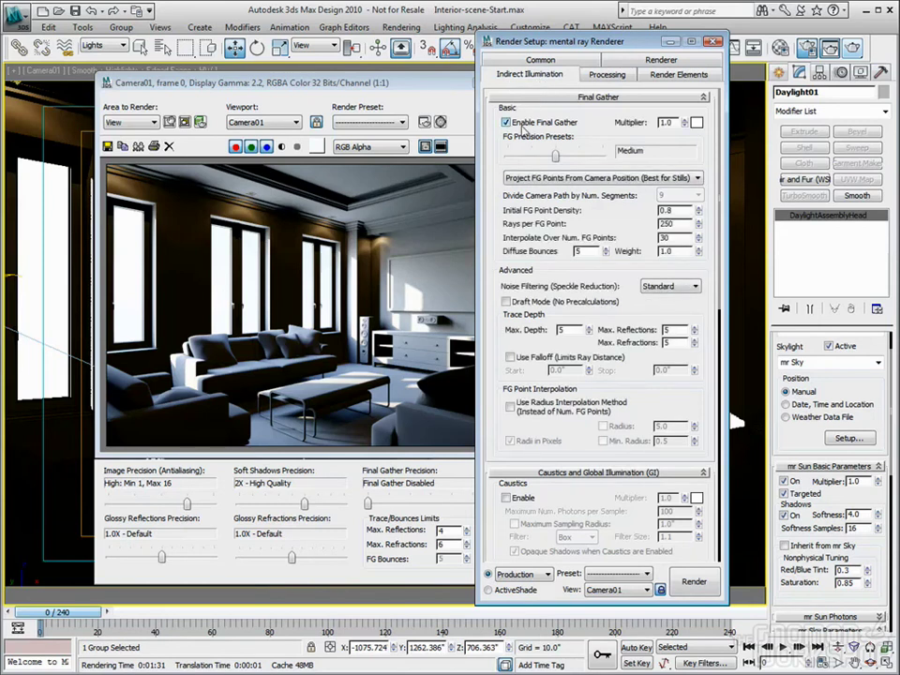
Set the final gather map file to Interior_for_Gnomon_Override_new.fgm
scroll(619, 202, "down", 10)
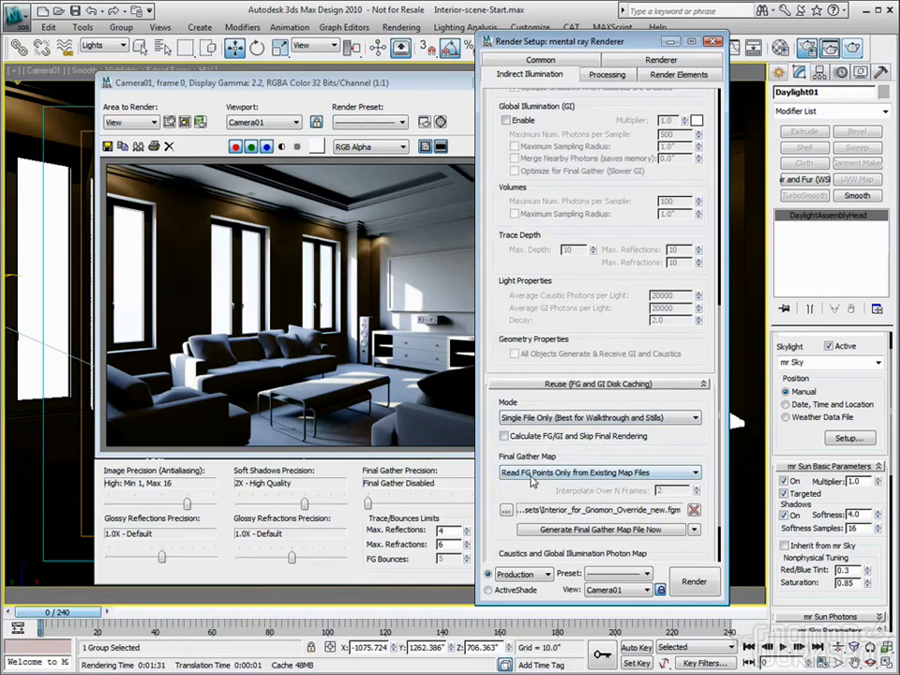
left_click(505, 510)
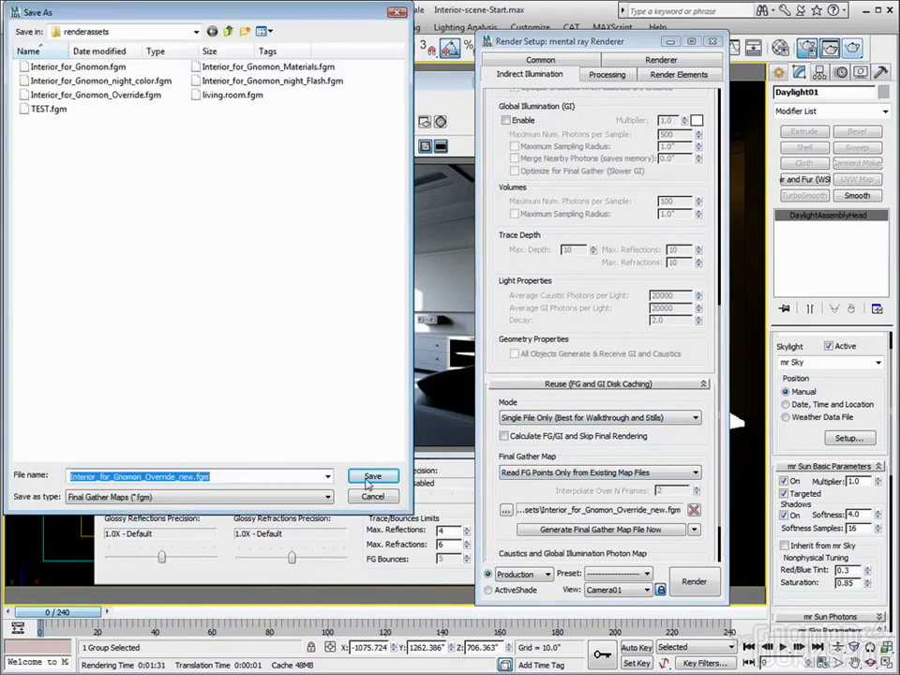
left_click(370, 479)
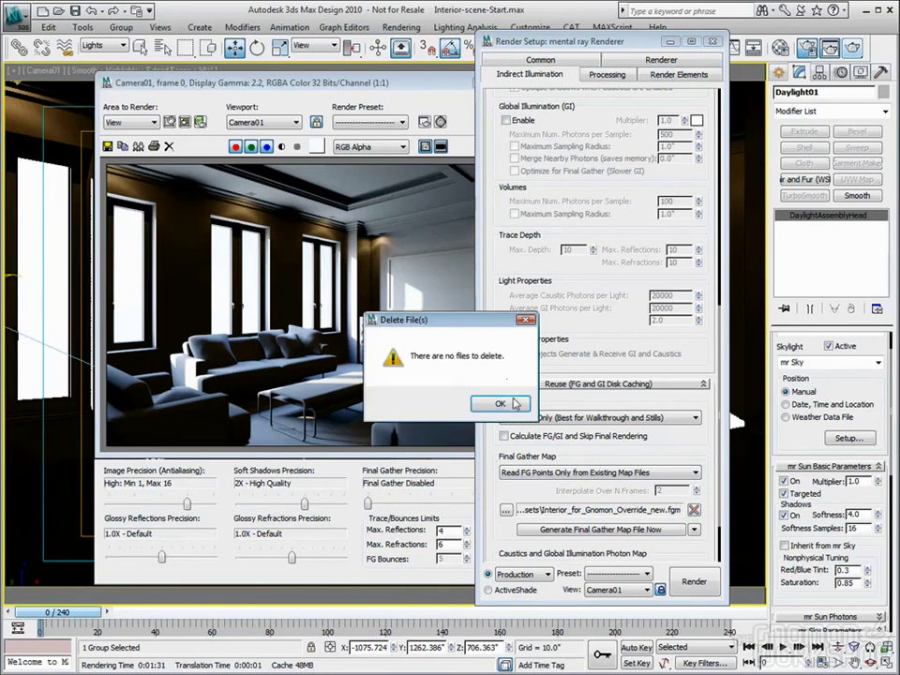
left_click(505, 404)
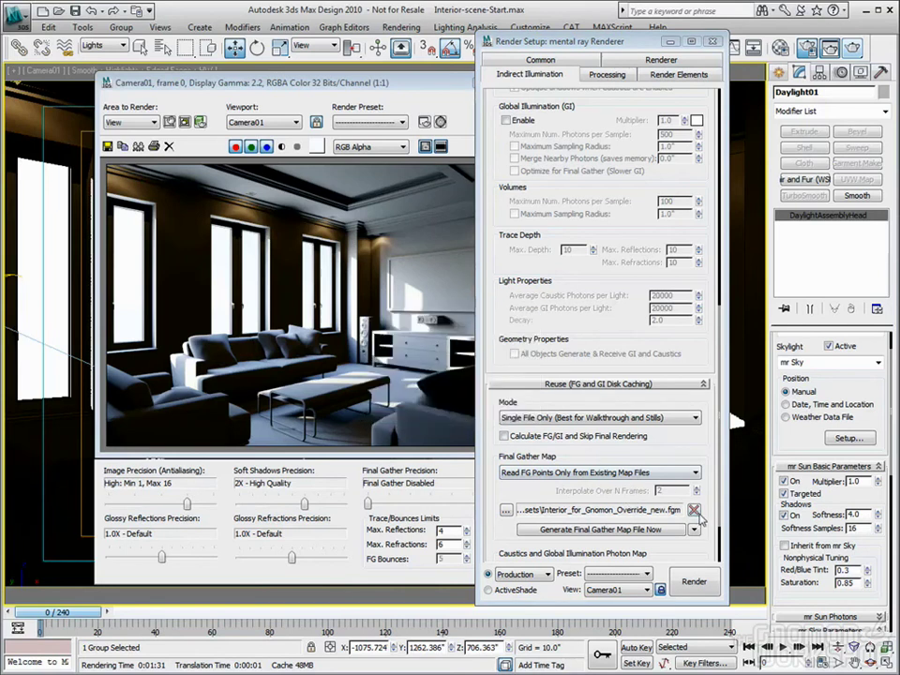
left_click(437, 85)
left_click_drag(437, 86, 398, 85)
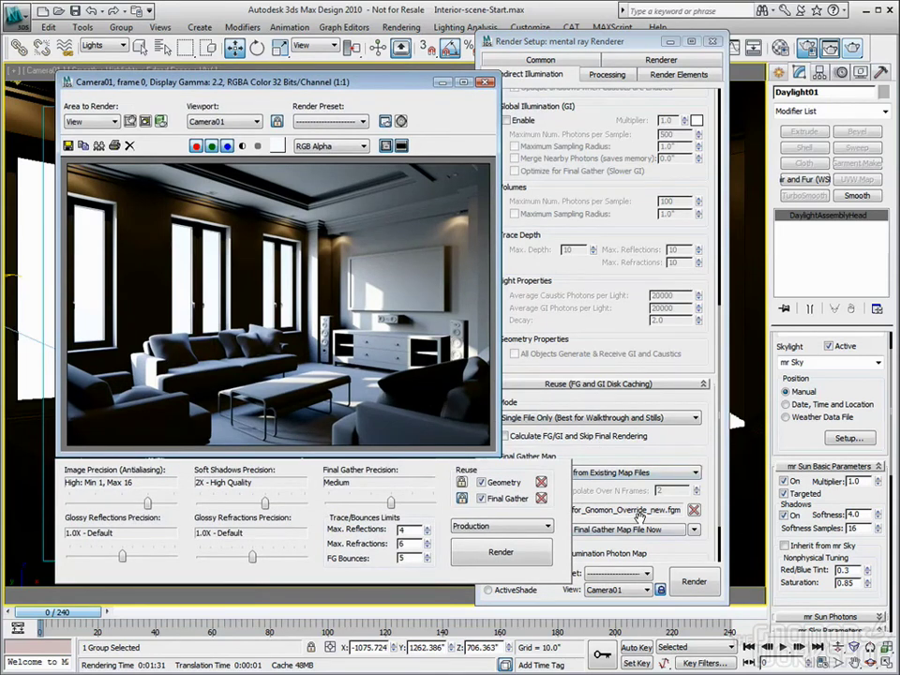
left_click(515, 474)
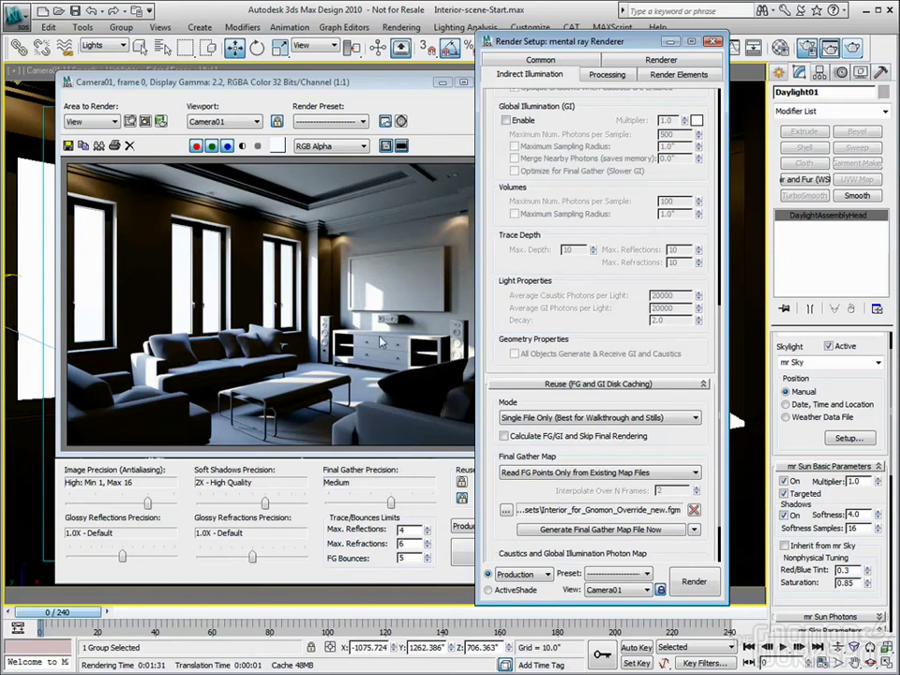
Show Render Setup's Common tab with the 600 x 400 output size
left_click_drag(575, 223, 575, 150)
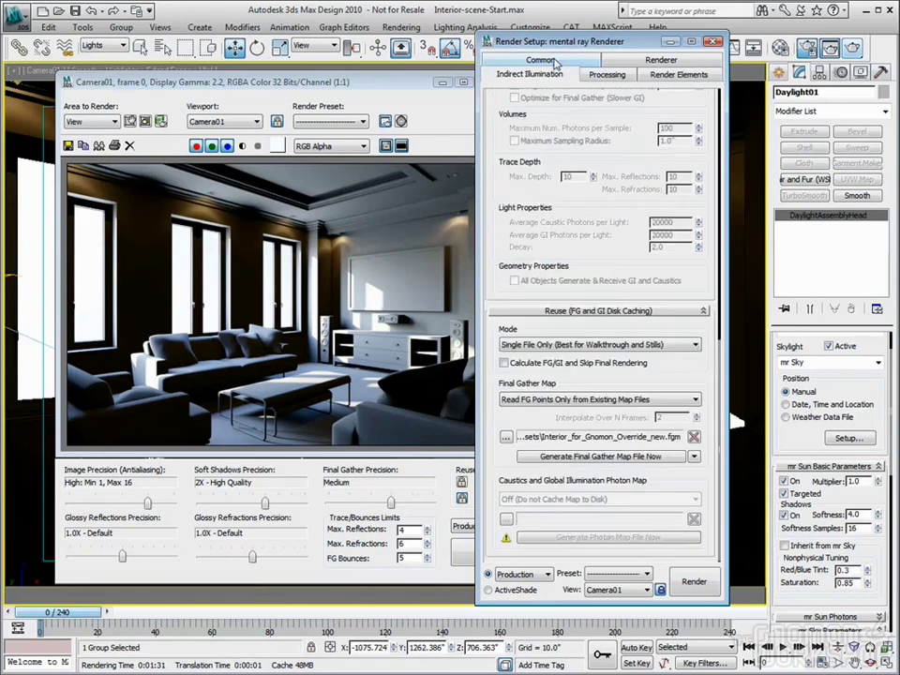
left_click(564, 66)
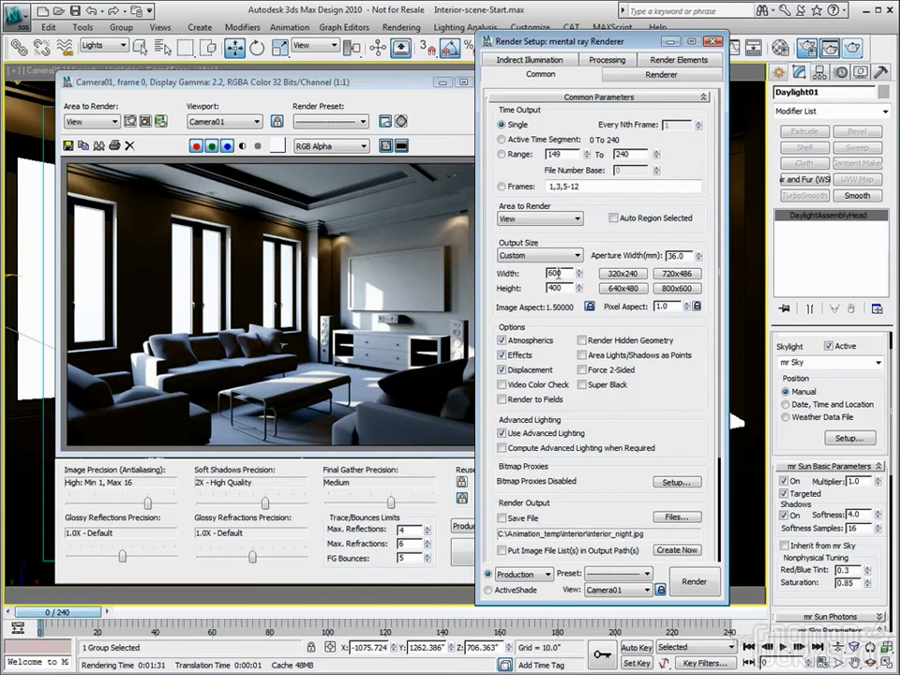
Re-enter 600 as the output width and return to the Indirect Illumination settings
double_click(565, 273)
key("shift+Tab")
key("shift+Tab")
type("600")
key("Tab")
left_click(542, 61)
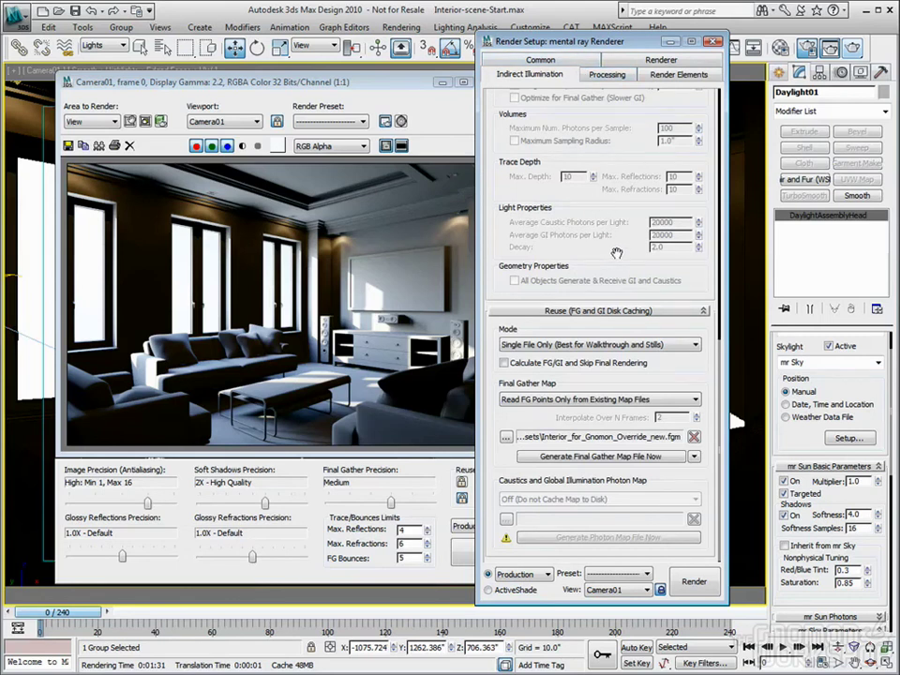
Try the Low and High final gather precision presets, then settle on Medium
scroll(619, 386, "up", 10)
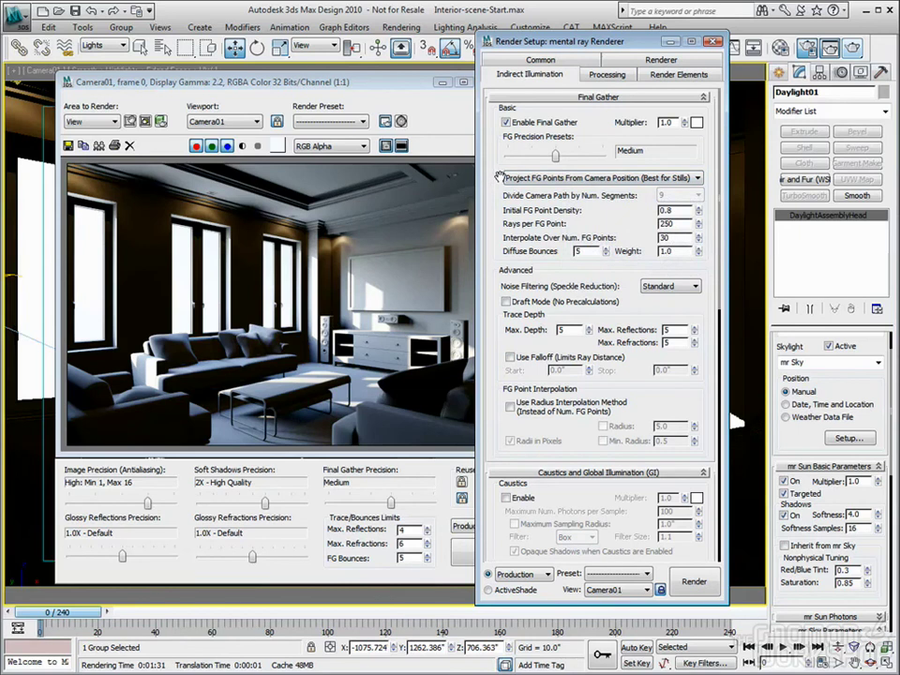
left_click_drag(555, 156, 533, 158)
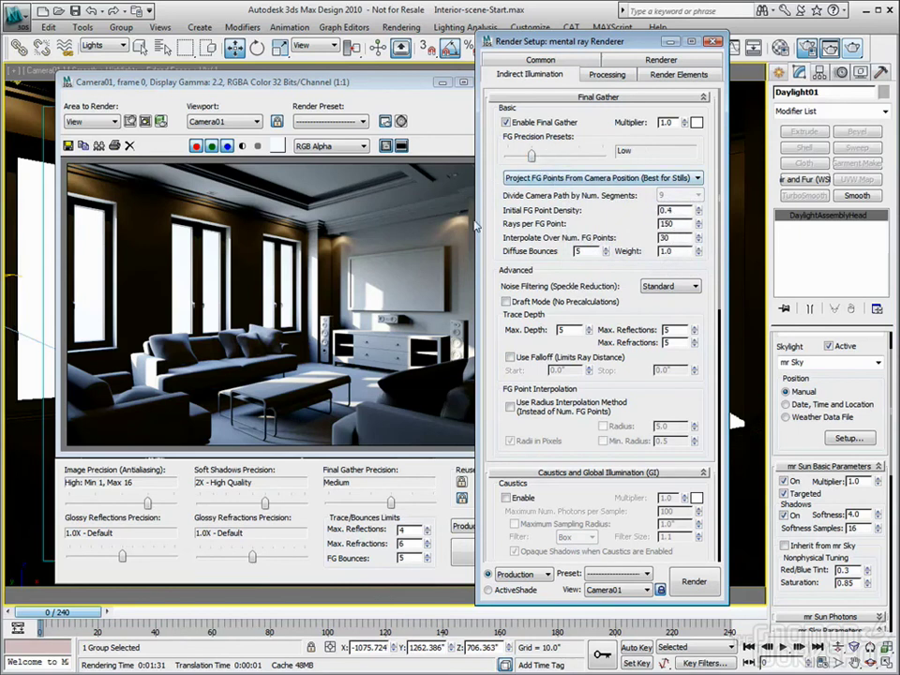
left_click_drag(533, 156, 574, 157)
left_click_drag(579, 157, 557, 157)
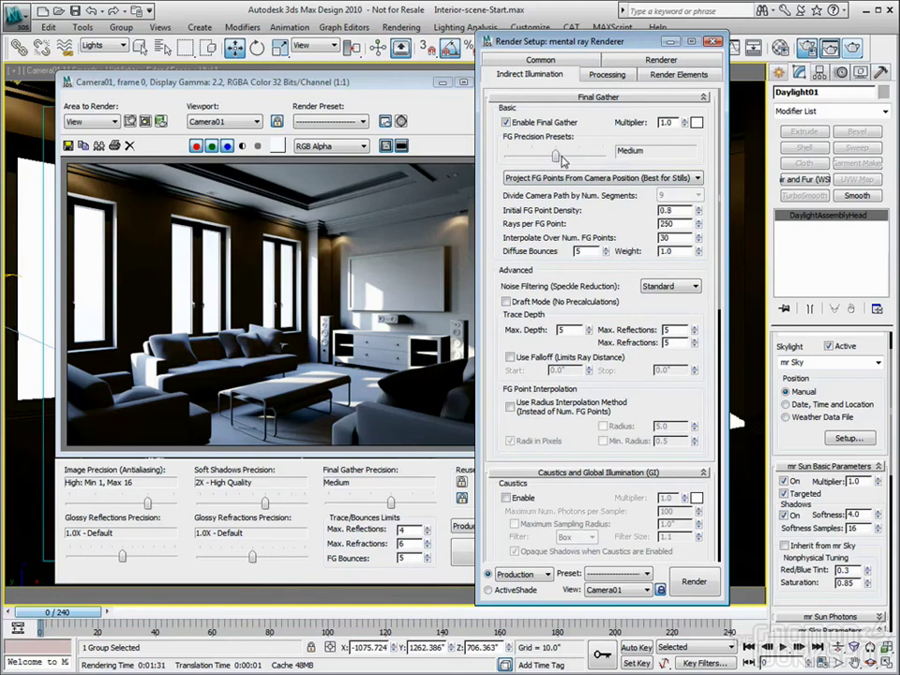
Generate the final gather map file now and move the rendered frame window aside
scroll(652, 175, "down", 10)
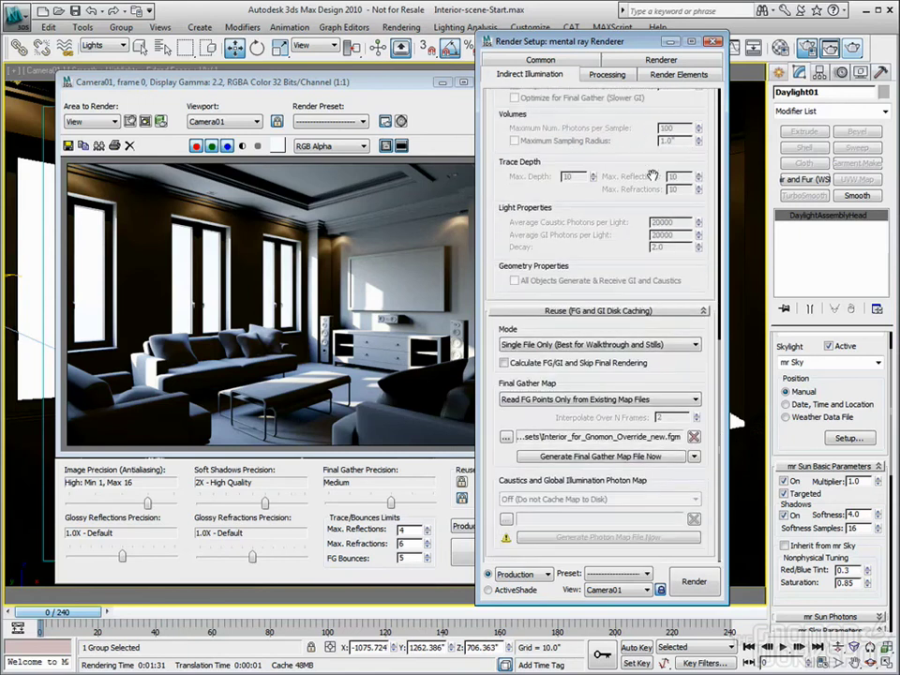
left_click(634, 457)
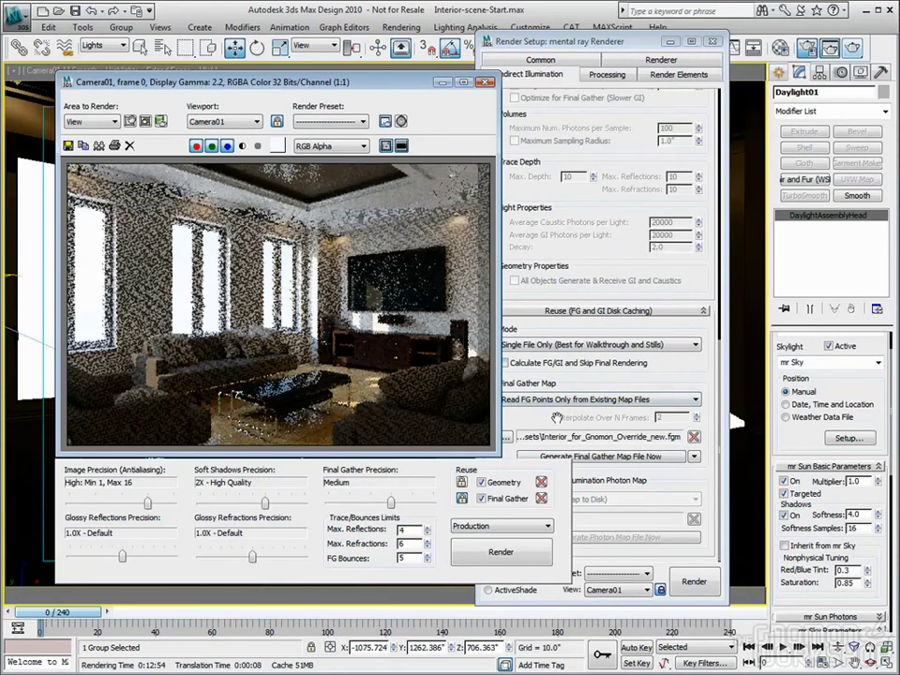
left_click_drag(302, 77, 263, 74)
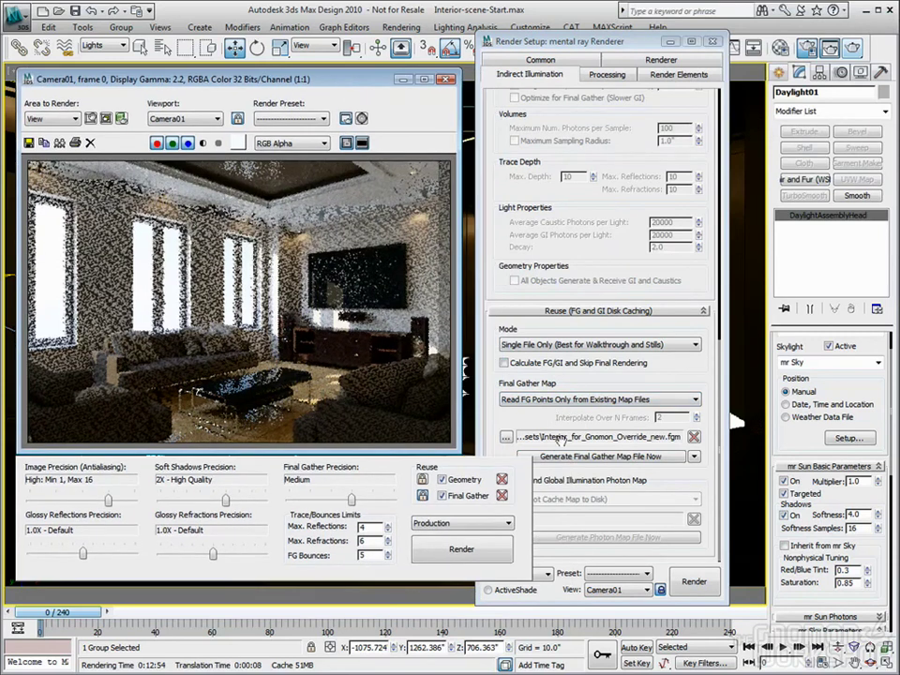
left_click(510, 401)
Set the Common output width to 800 so the height becomes 533
left_click(560, 62)
double_click(560, 273)
type("8")
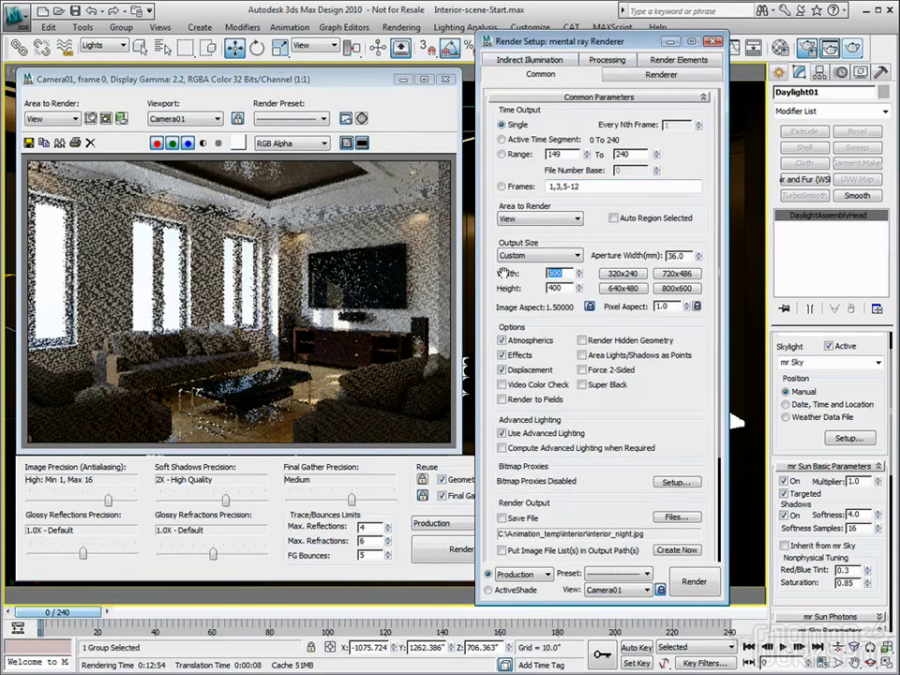
type("00")
key("Tab")
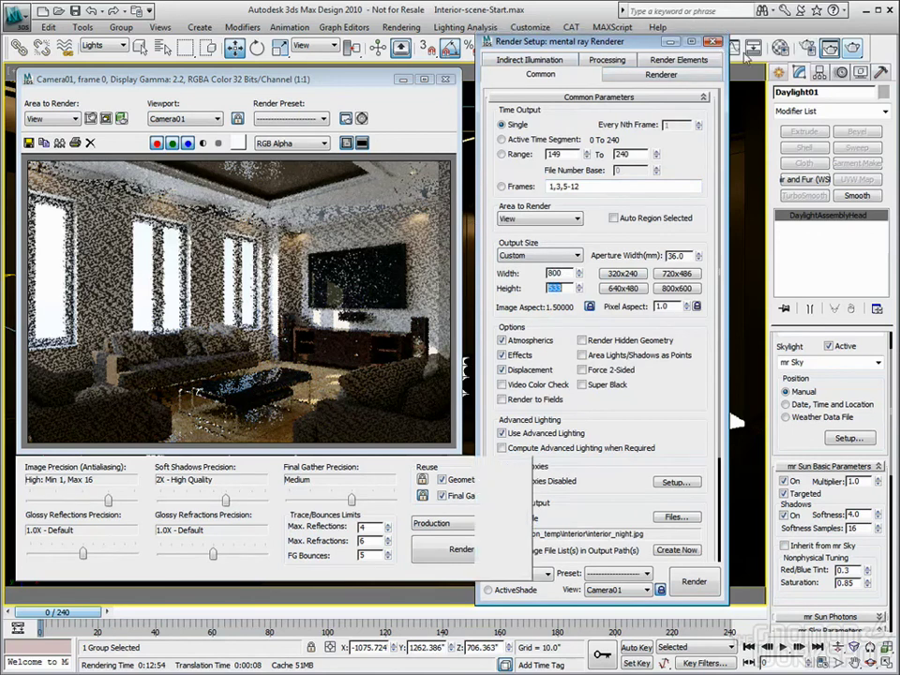
Close and reopen Render Setup with F10, then render the living room with Shift+Q
left_click(750, 57)
left_click(751, 53)
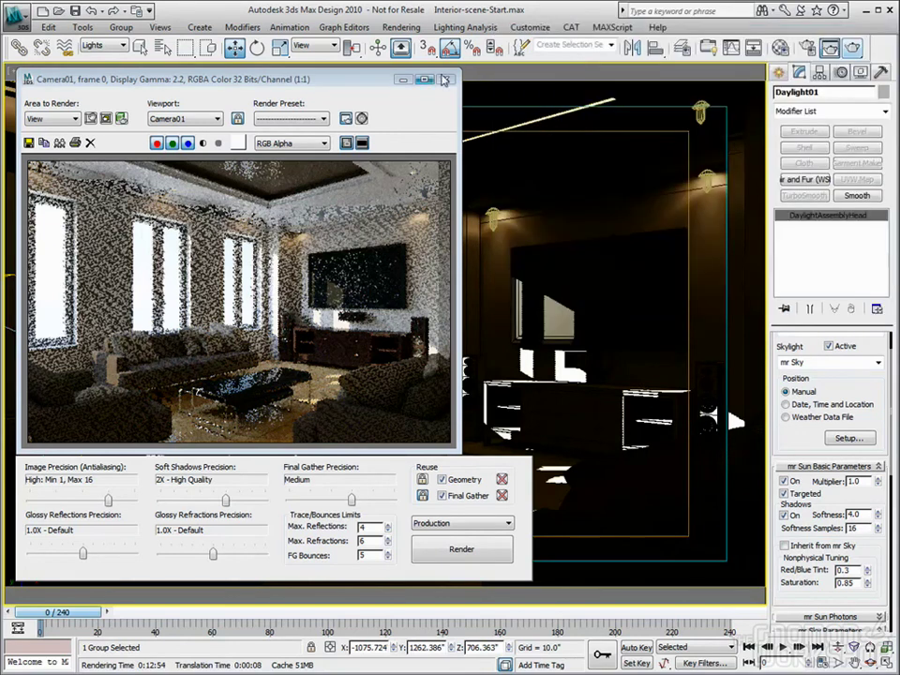
key("F10")
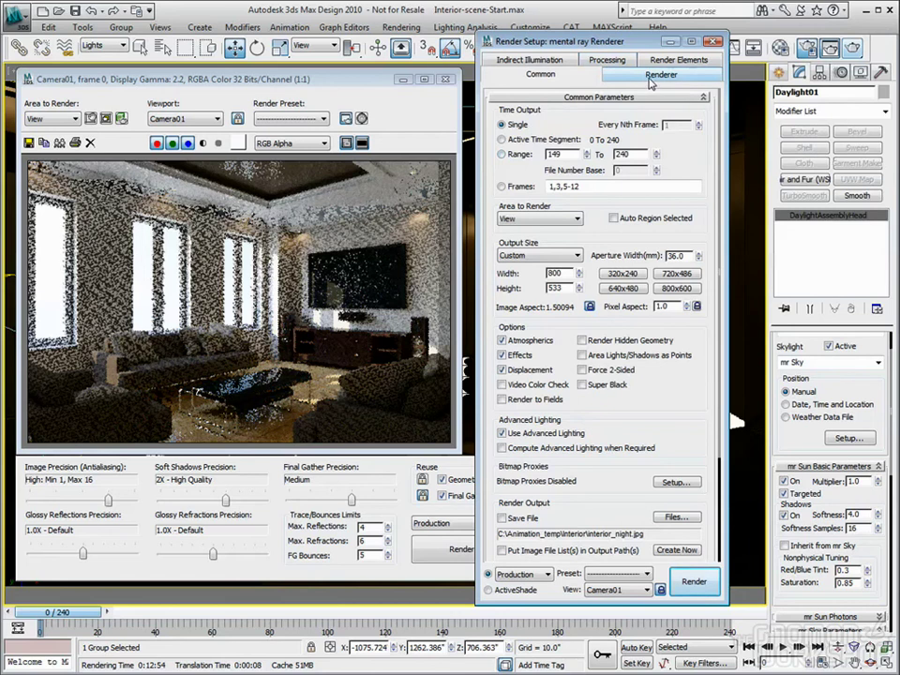
key("shift+q")
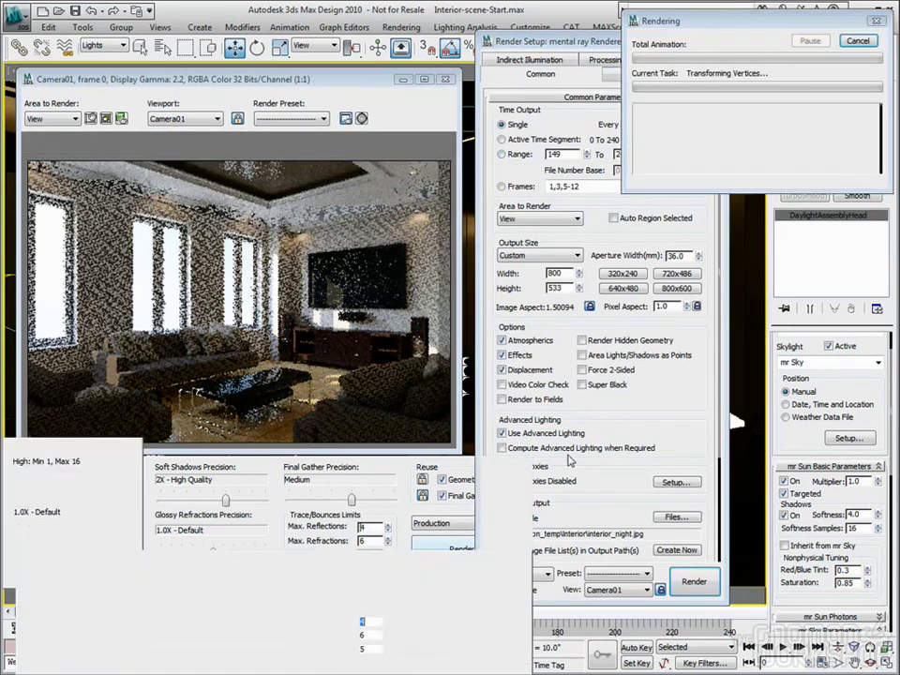
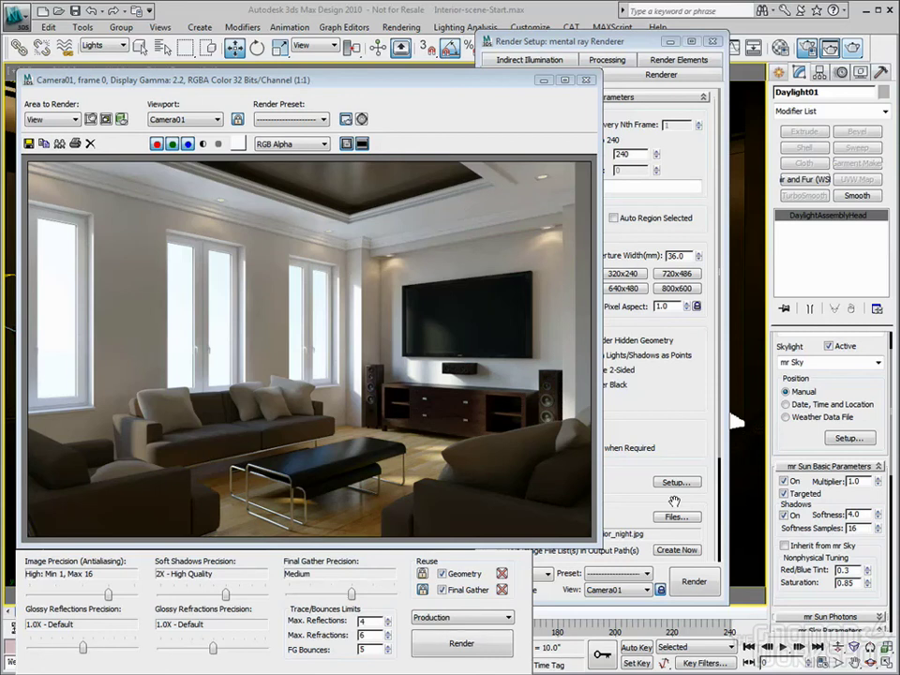
On the Indirect Illumination tab, enable photon Global Illumination alongside the existing Medium Final Gather
left_click(531, 59)
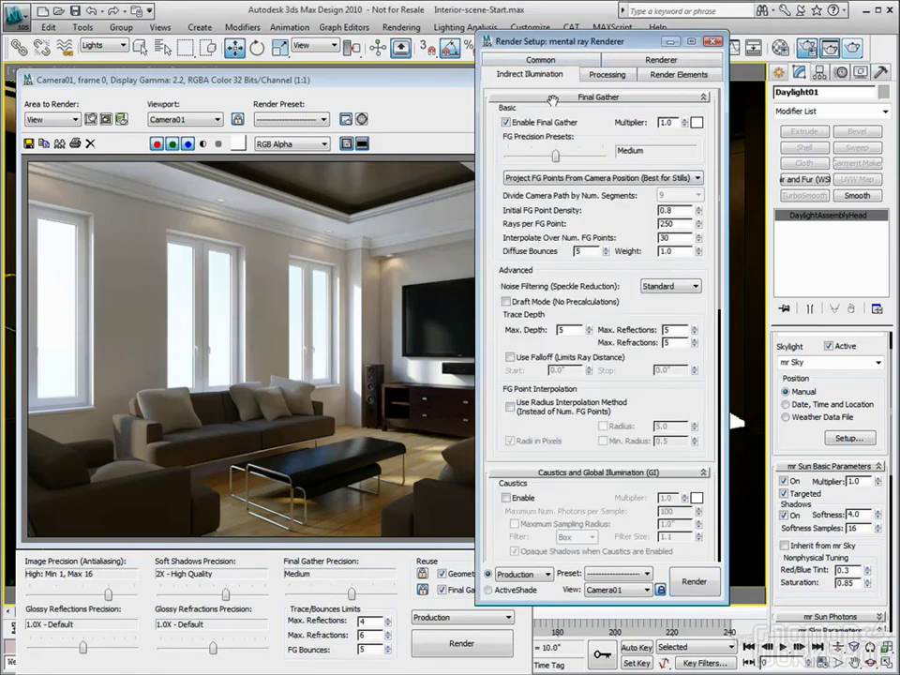
scroll(703, 280, "down", 2)
scroll(703, 279, "down", 5)
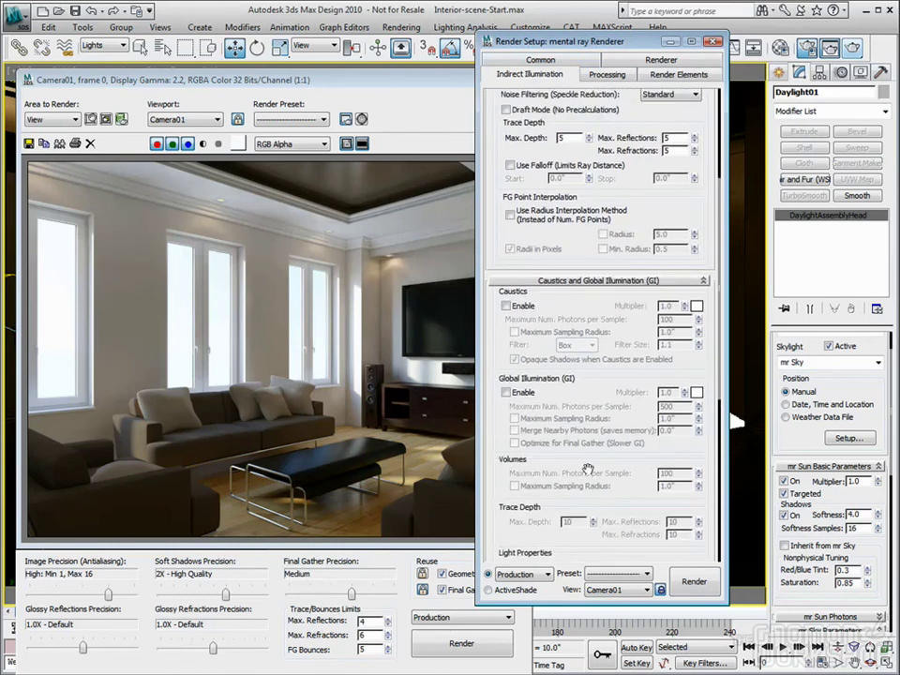
left_click(507, 392)
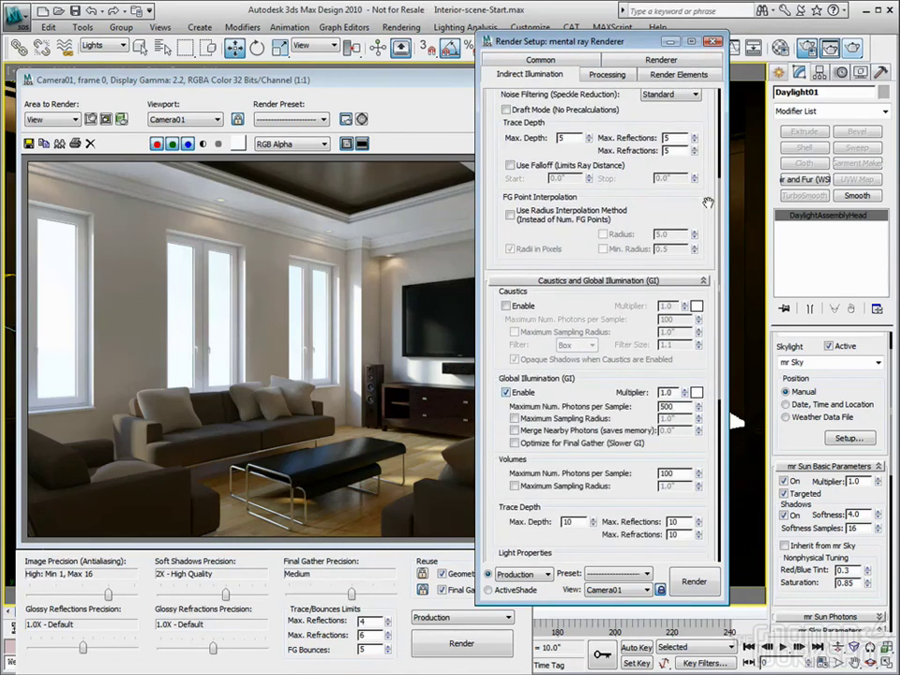
scroll(709, 203, "up", 6)
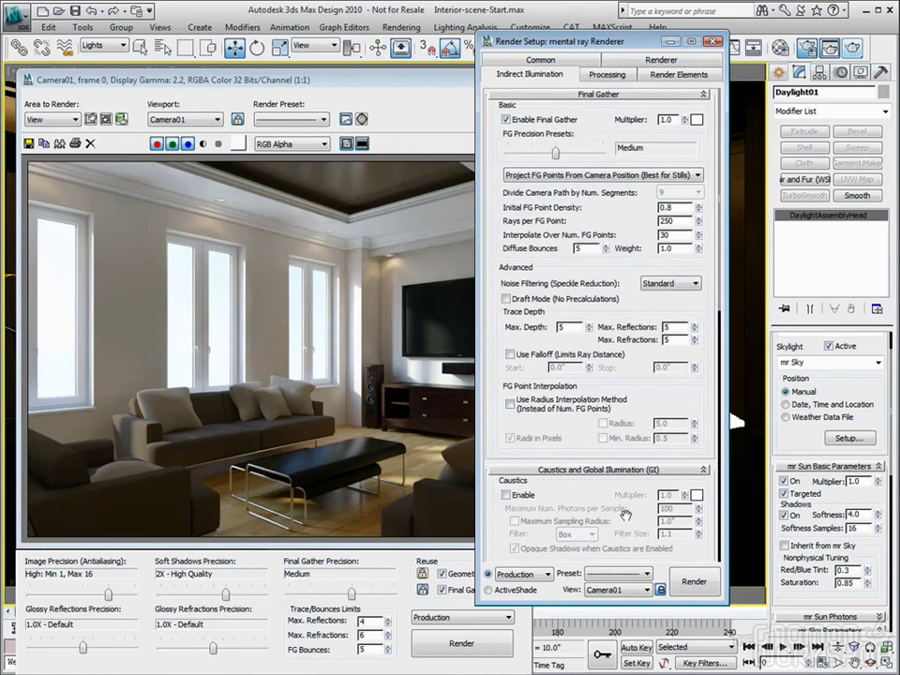
scroll(626, 515, "down", 8)
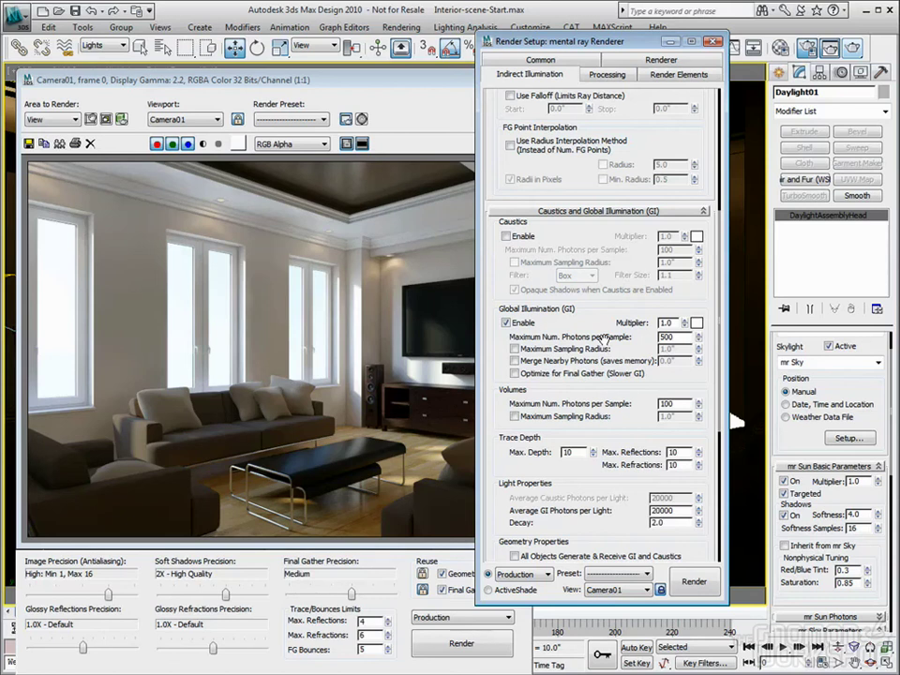
Close Render Setup and the rendered frame, and restore the four-viewport layout
left_click(712, 42)
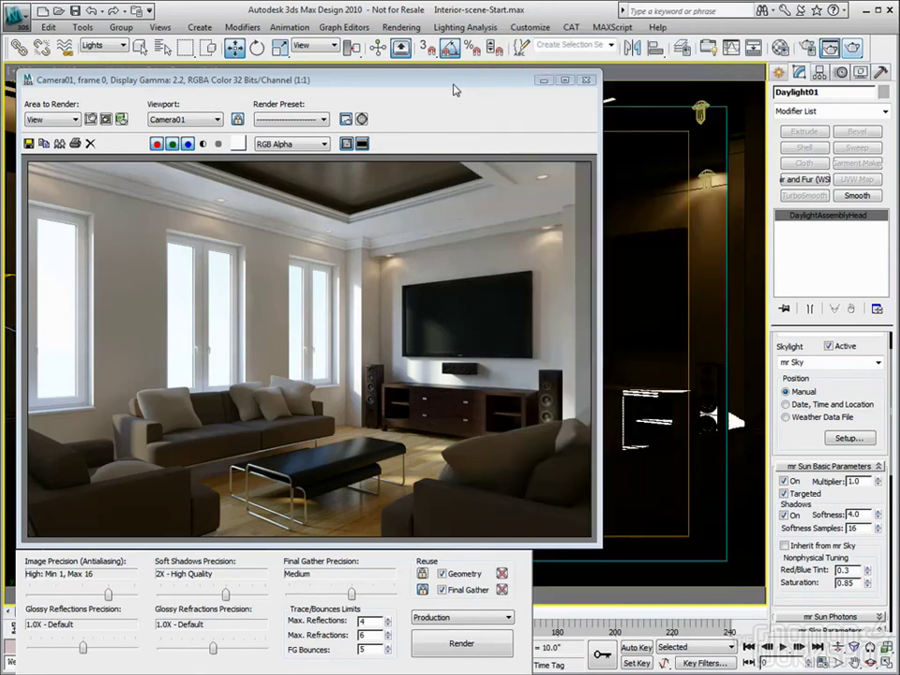
left_click_drag(454, 87, 471, 53)
left_click(607, 42)
left_click(884, 660)
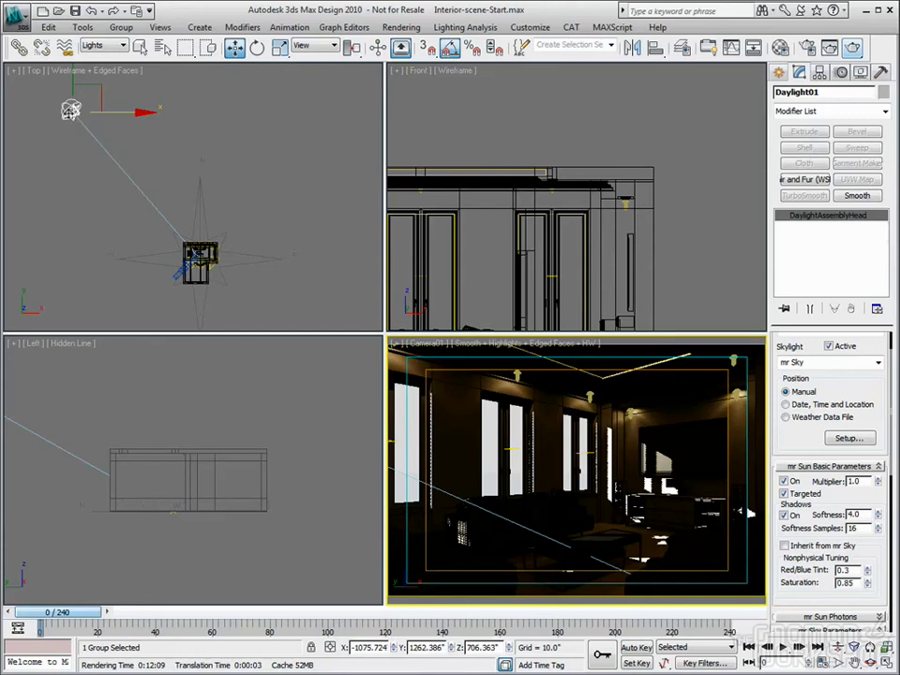
Enable Use Photon Target on the mr Sun Photons with a 120.0" radius
scroll(863, 600, "down", 1)
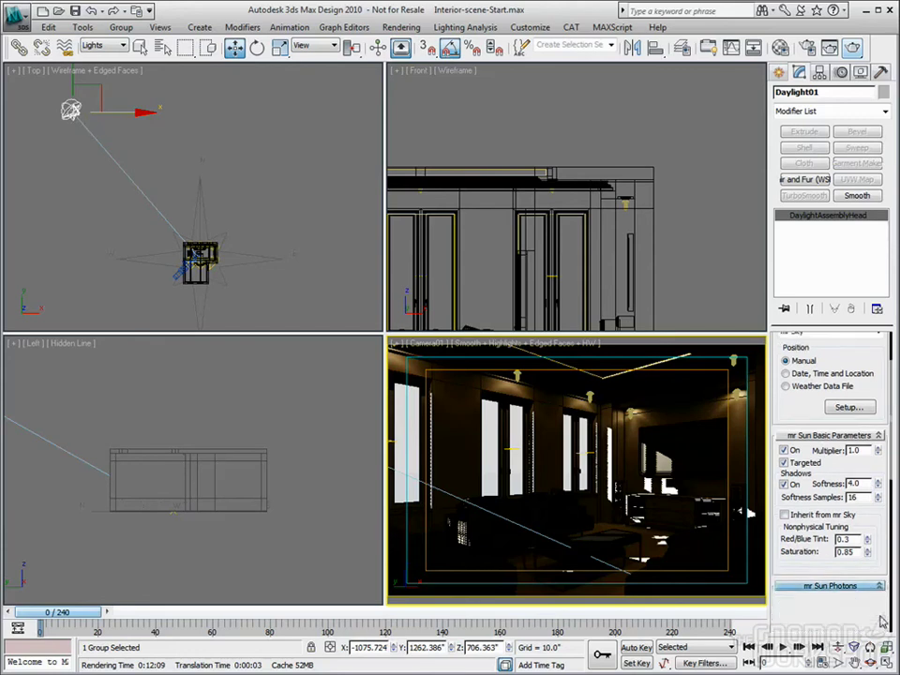
left_click(786, 598)
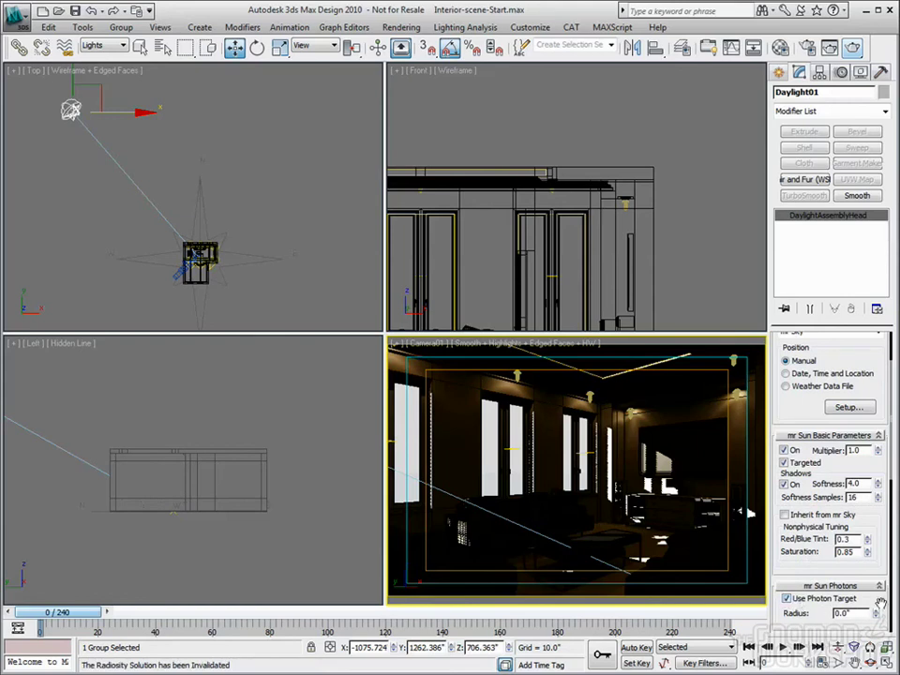
scroll(868, 603, "down", 1)
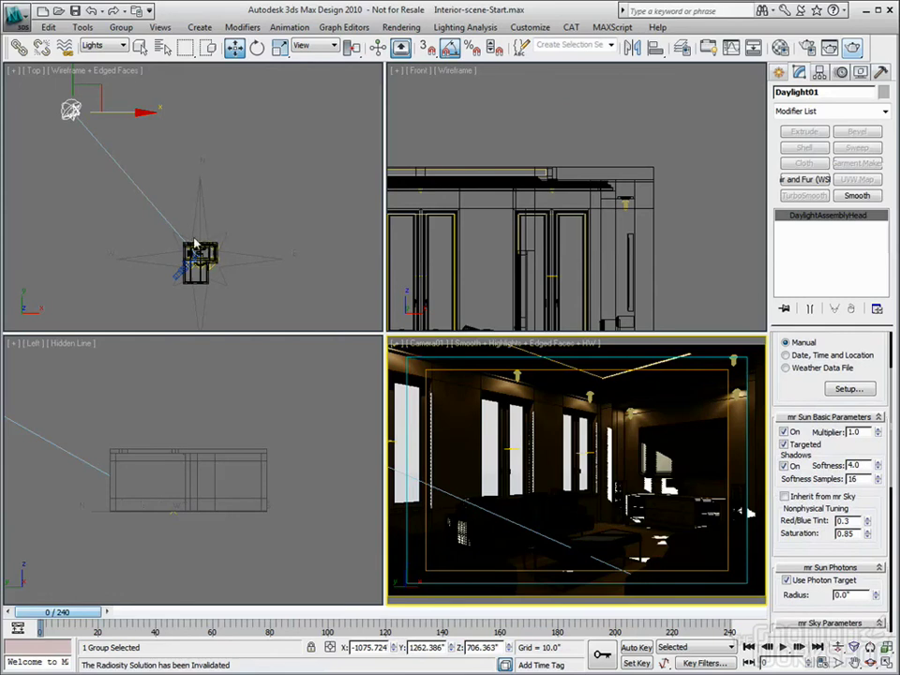
left_click(844, 595)
type("1")
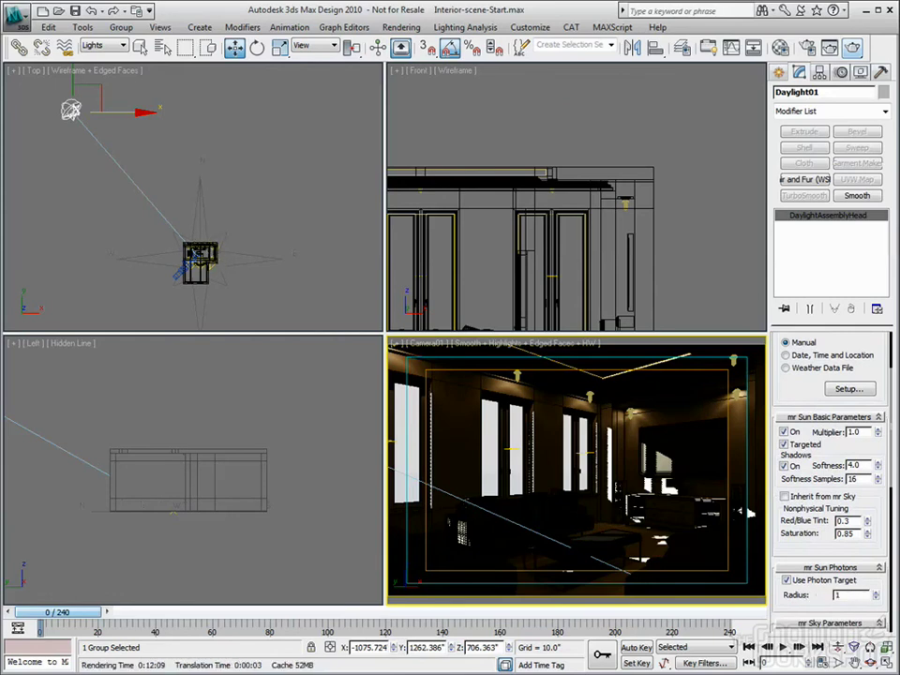
type("20")
key("Return")
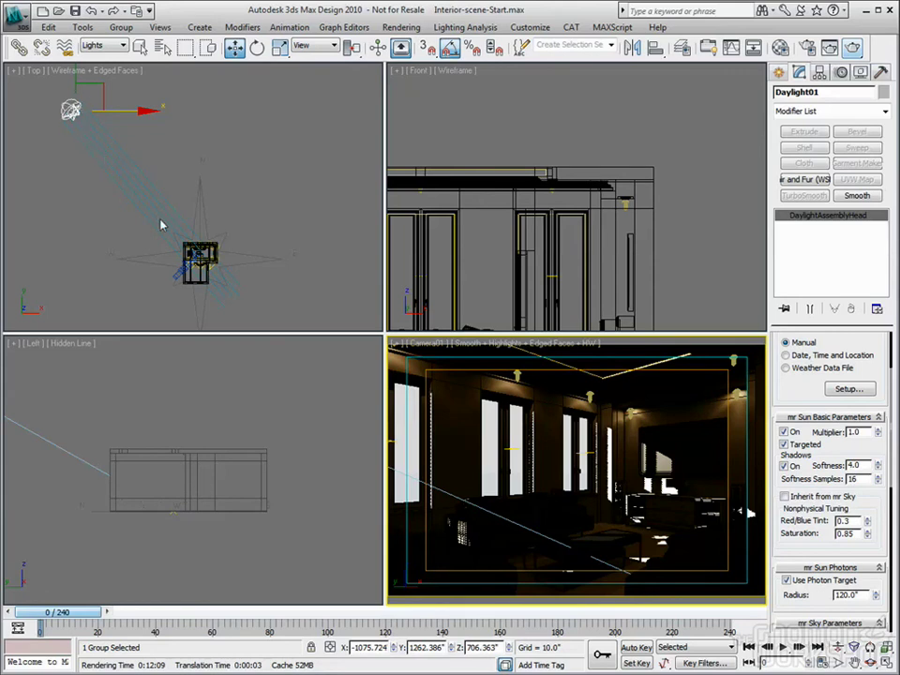
Set the selection filter to All and move the Compass along X to centre the photon beam
right_click(161, 404)
key("z")
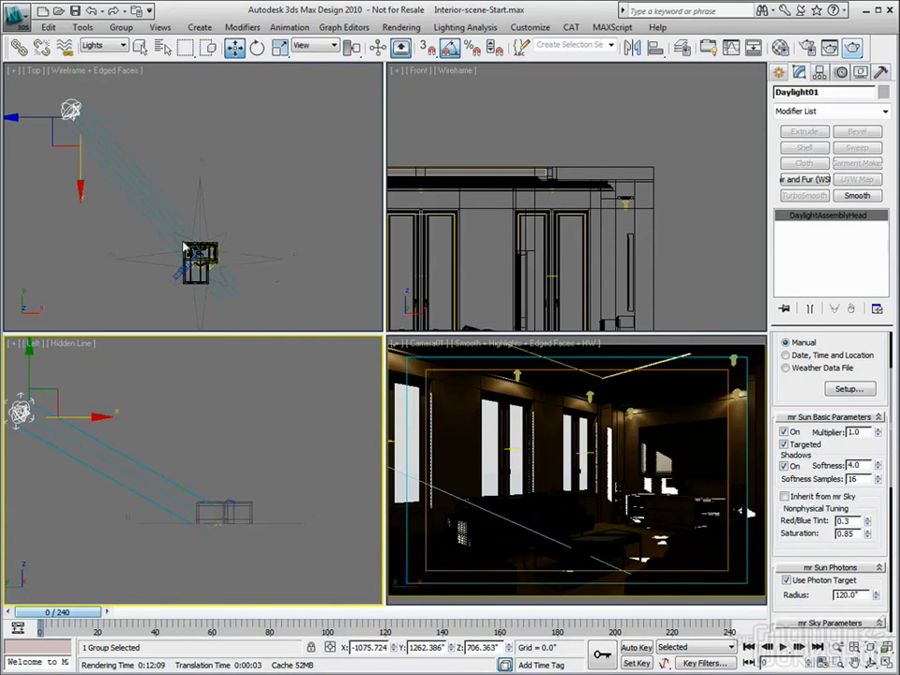
left_click(105, 45)
left_click(75, 60)
left_click(248, 258)
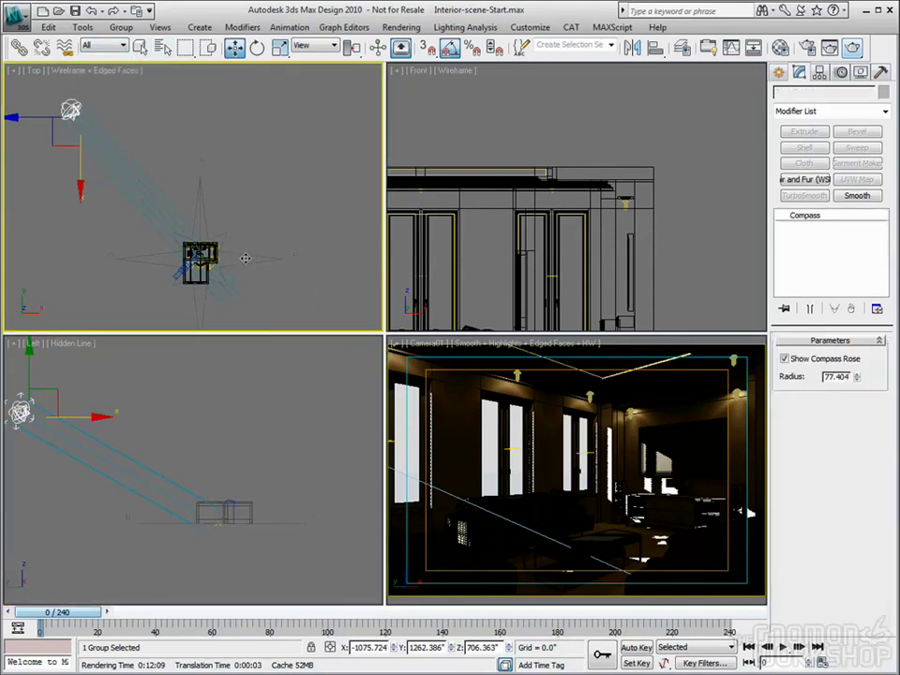
left_click_drag(247, 258, 261, 259)
left_click(86, 107)
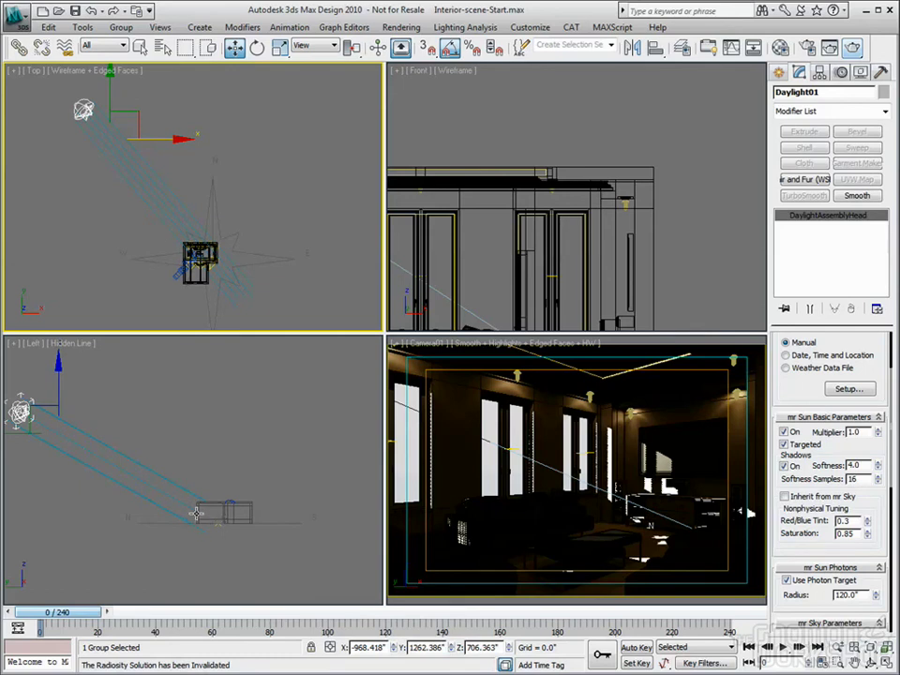
Switch the camera viewport to a free Perspective view ready for orbiting
right_click(409, 368)
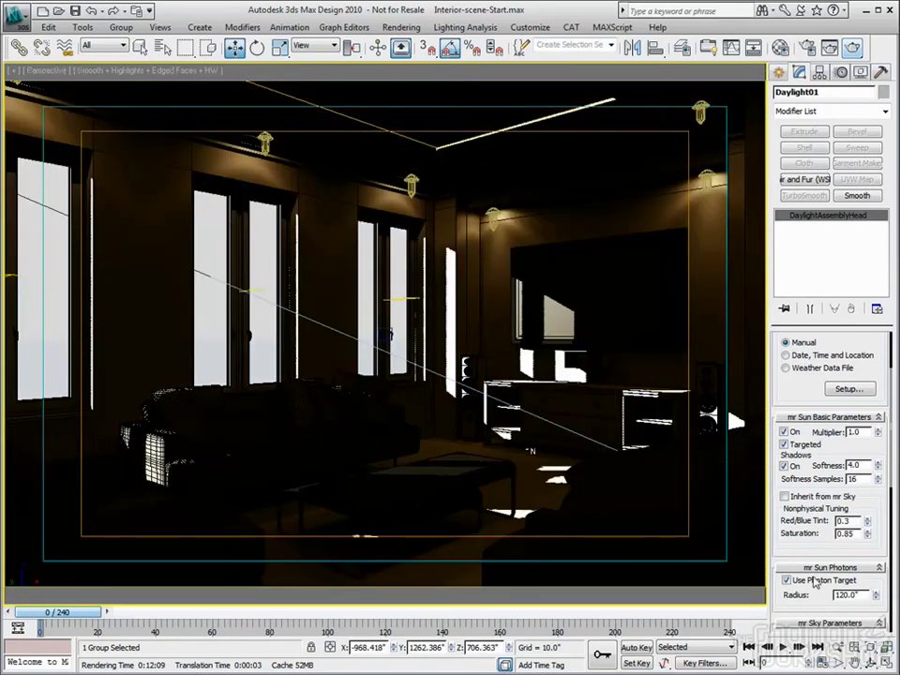
key("p")
key("ctrl+r")
Orbit the perspective view and select the Building_Walls object
left_click_drag(342, 323, 310, 305)
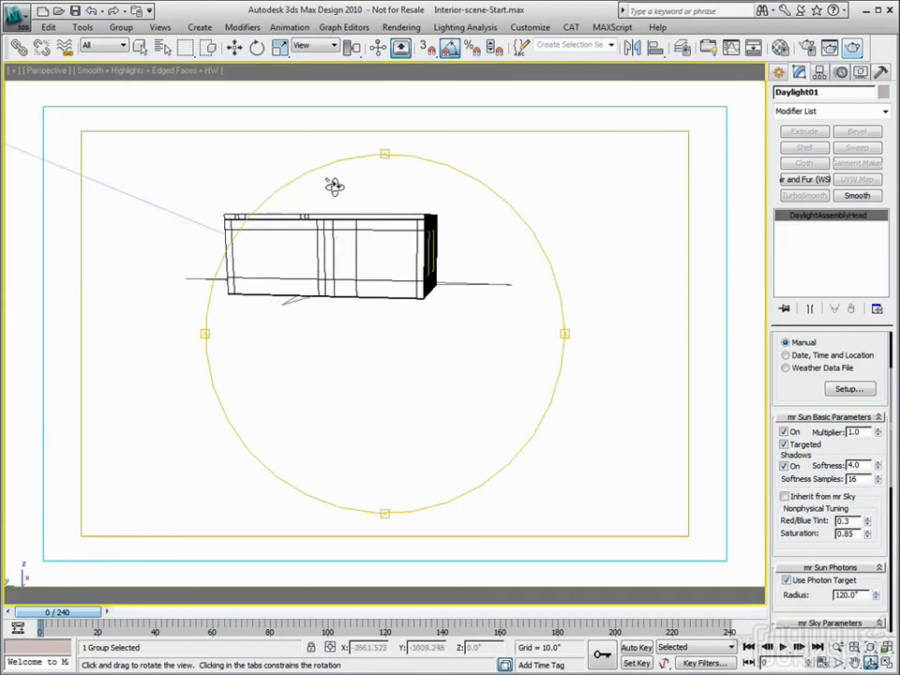
left_click(234, 47)
left_click(314, 254)
left_click(328, 297)
key("ctrl+r")
left_click_drag(381, 341, 415, 334)
Zoom in to frame the building's windows and roof slab
key("alt+z")
left_click_drag(653, 495, 654, 451)
left_click_drag(390, 281, 389, 175)
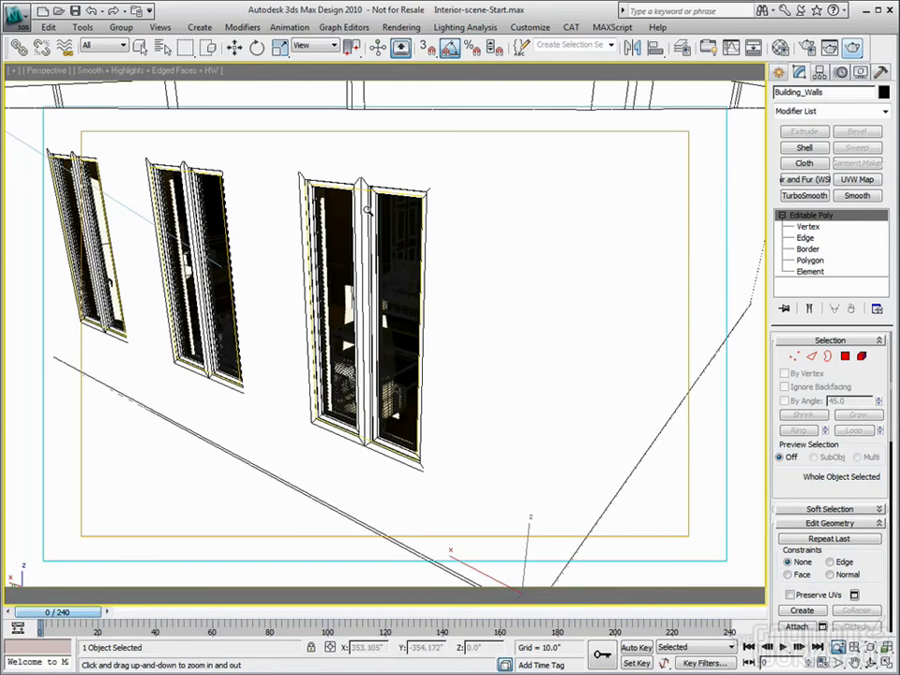
left_click_drag(371, 296, 469, 237)
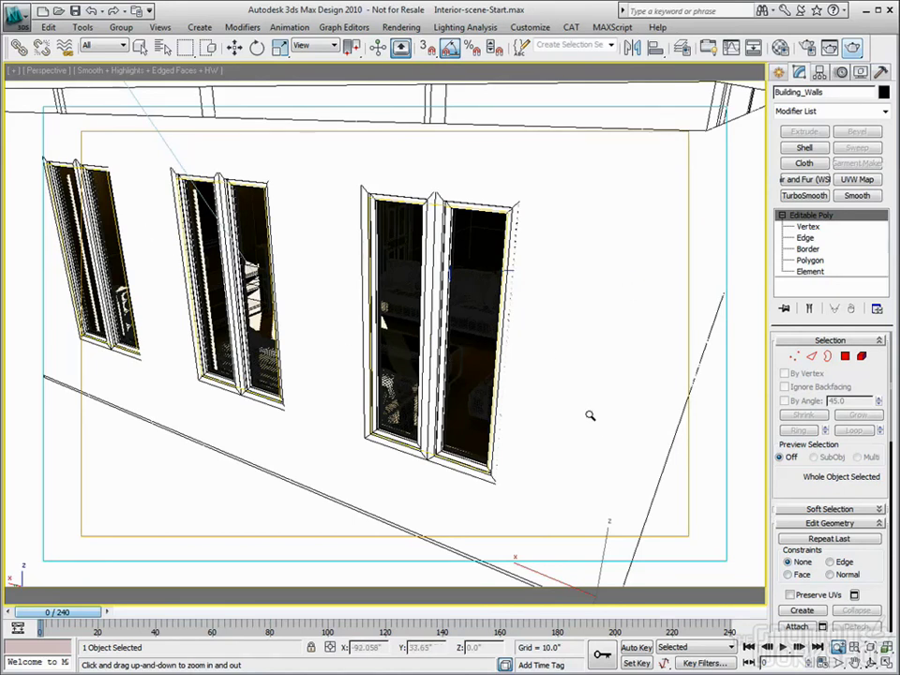
left_click(234, 47)
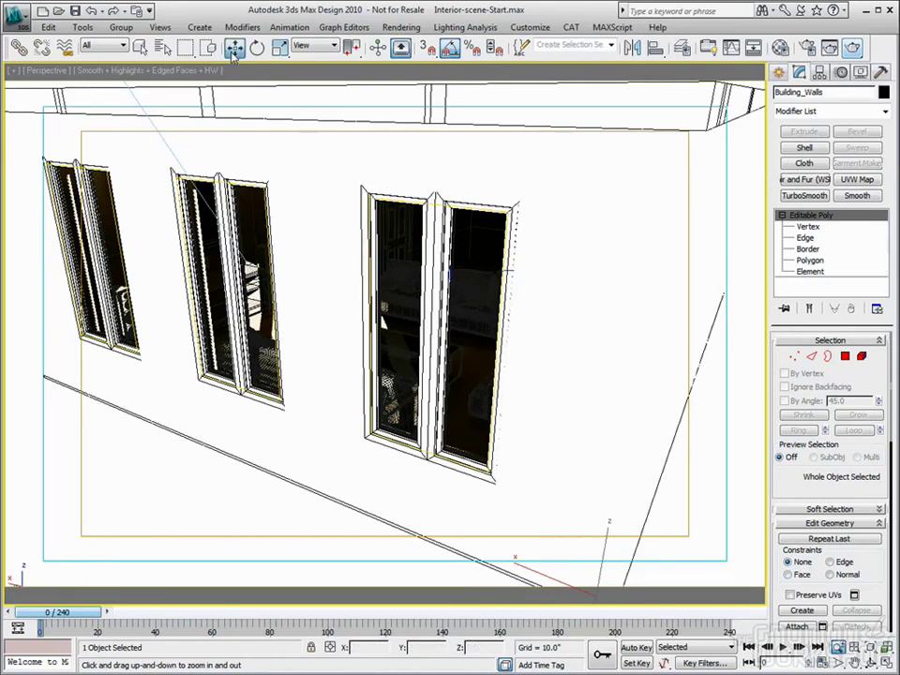
middle_click_drag(379, 335, 357, 344, "alt")
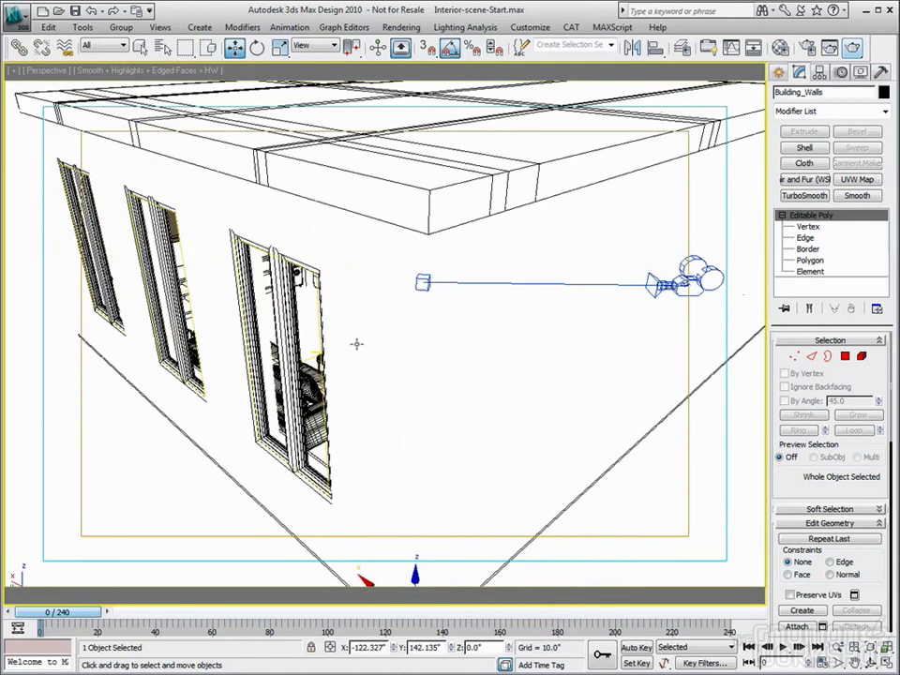
Hide the lights with Shift+L and orbit up to look down on the roof
key("shift+l")
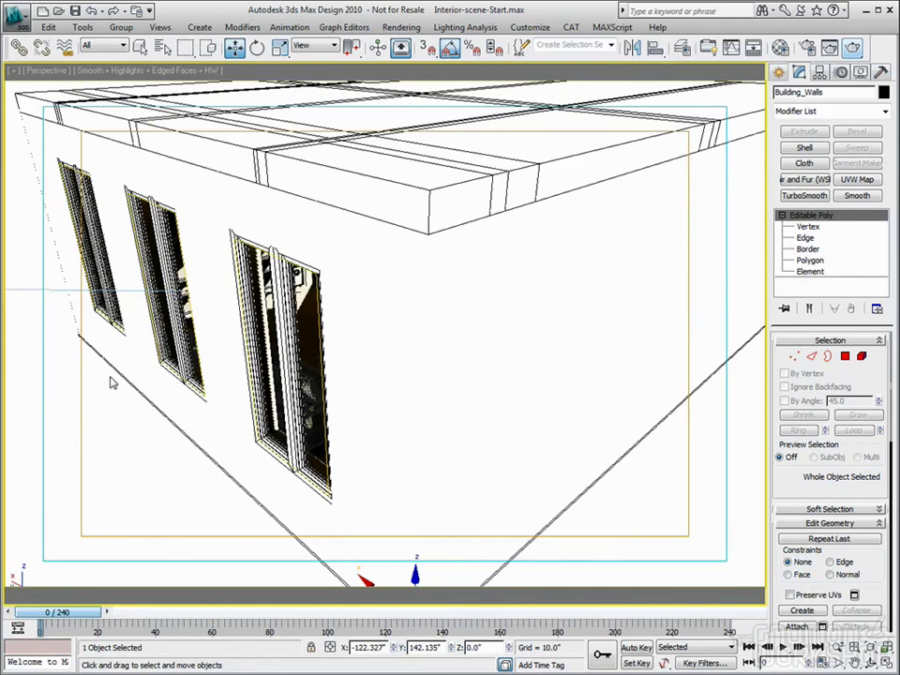
middle_click_drag(115, 385, 169, 376, "alt")
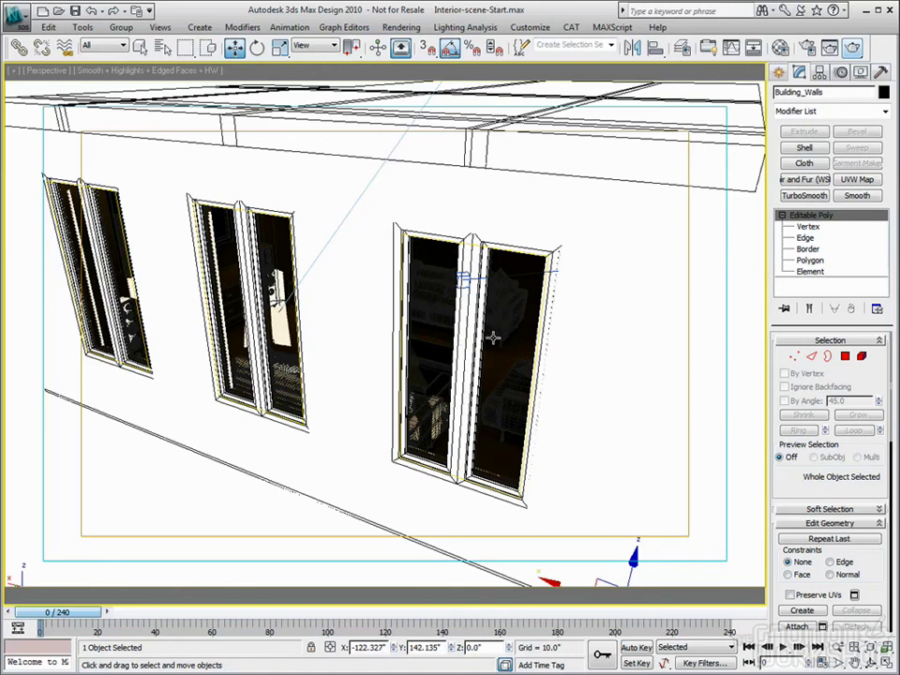
middle_click_drag(493, 337, 477, 341, "alt")
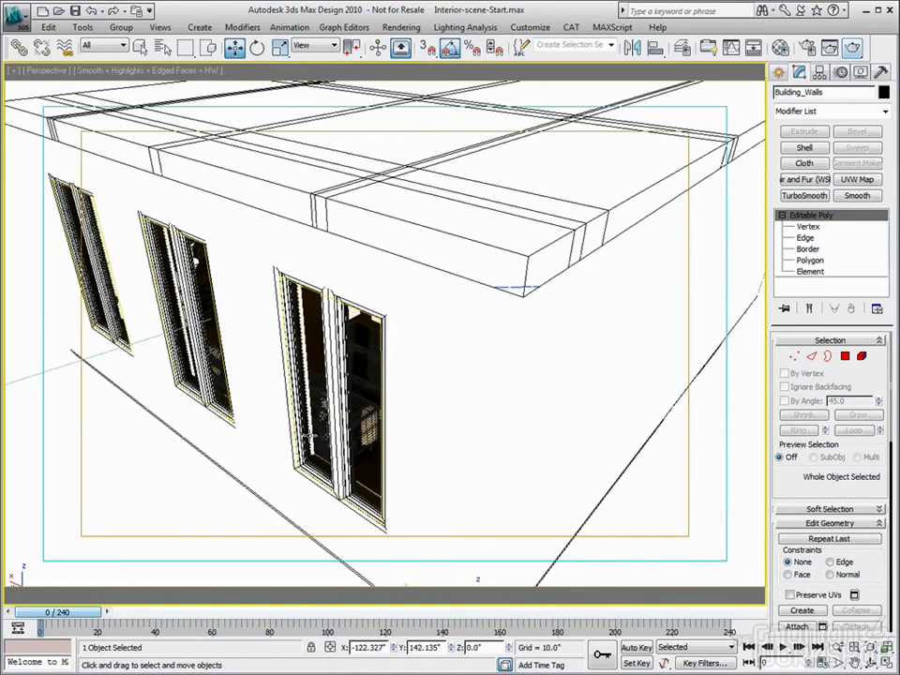
middle_click_drag(411, 347, 406, 352, "alt")
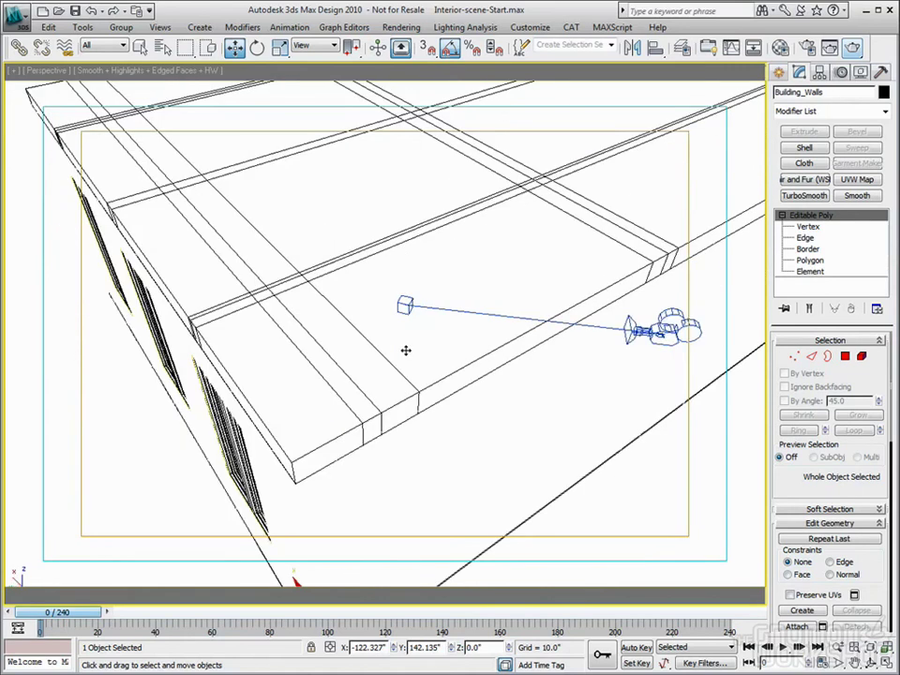
left_click(806, 48)
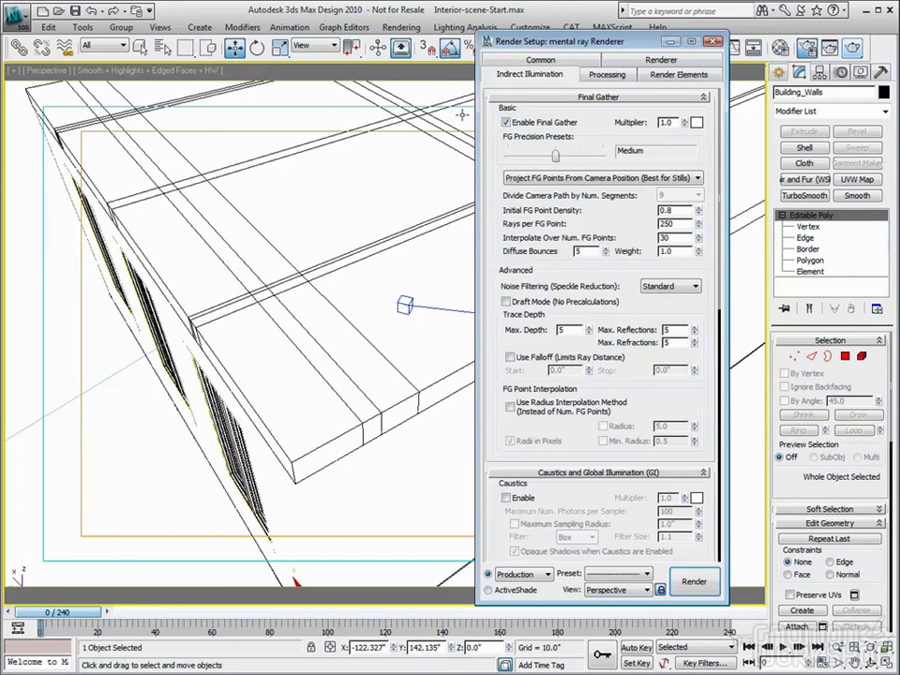
Uncheck Enable Final Gather, keep Global Illumination on, and close Render Setup
left_click(505, 122)
scroll(688, 101, "down", 2)
scroll(689, 101, "down", 6)
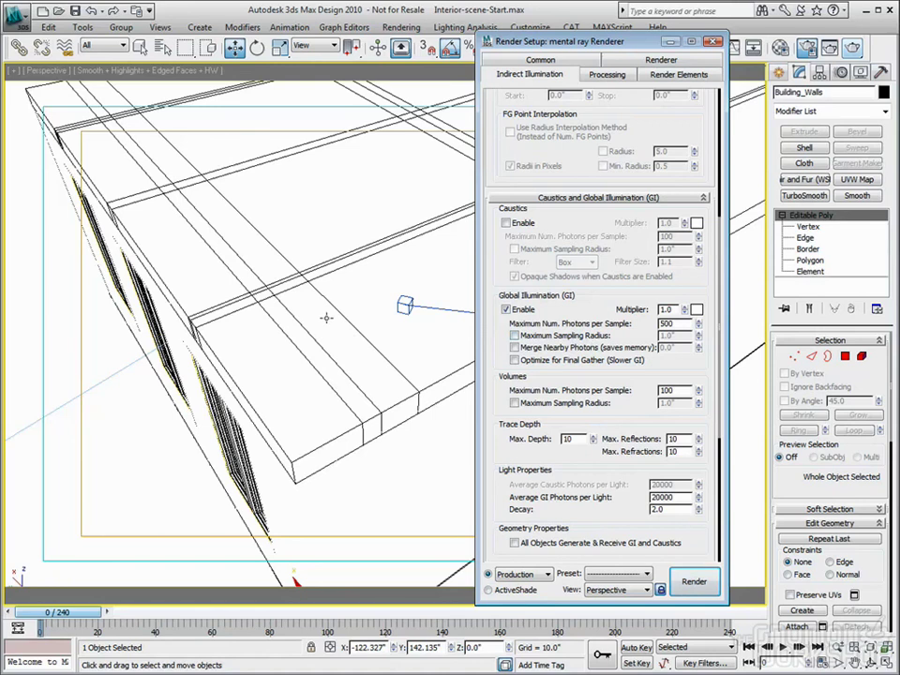
middle_click_drag(306, 362, 338, 354, "alt")
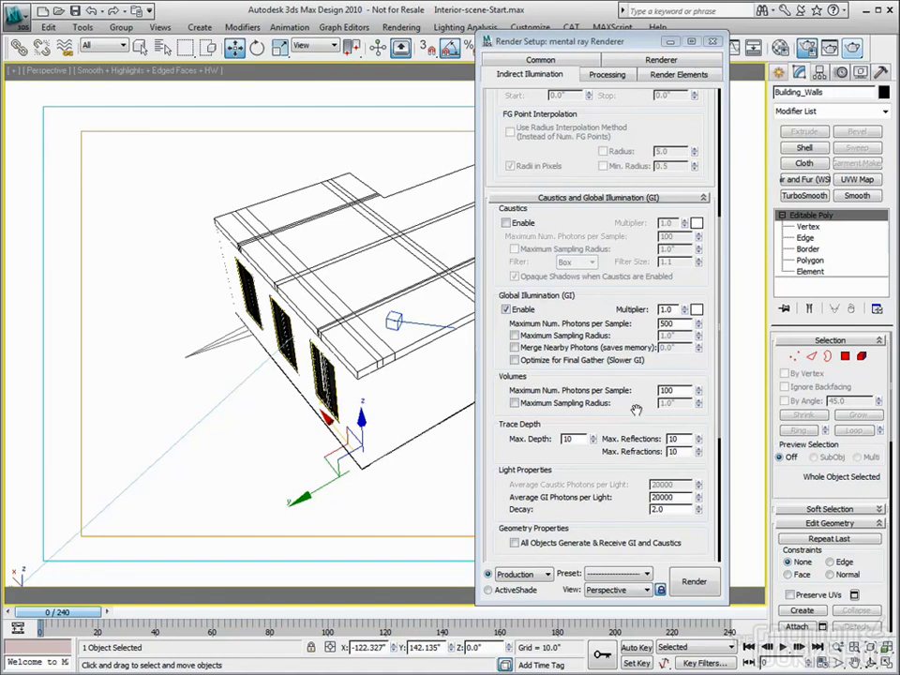
left_click(713, 42)
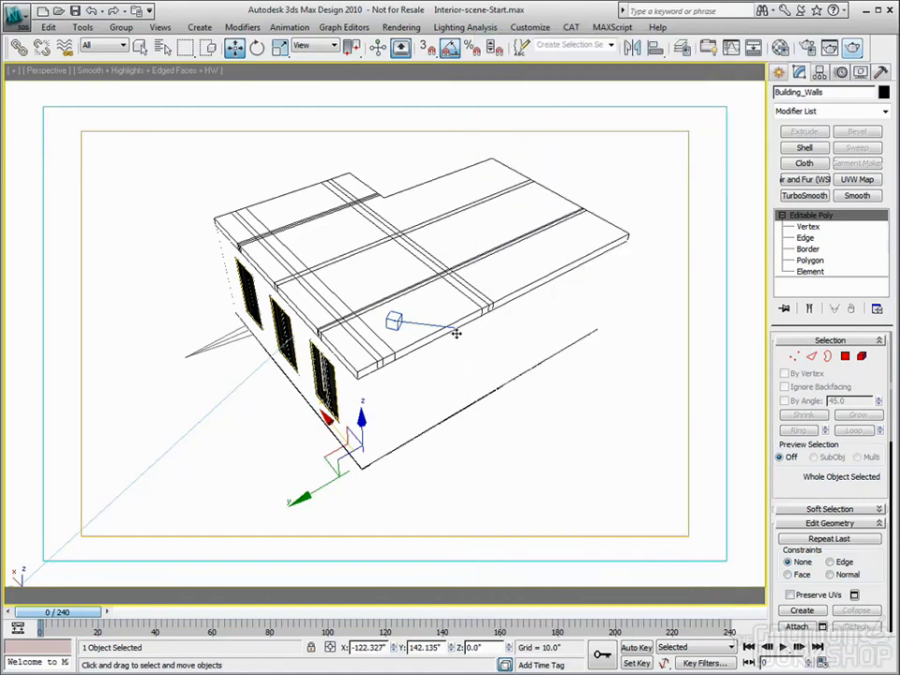
Switch to the Camera01 view and open the mental ray Message Window at lower right
key("c")
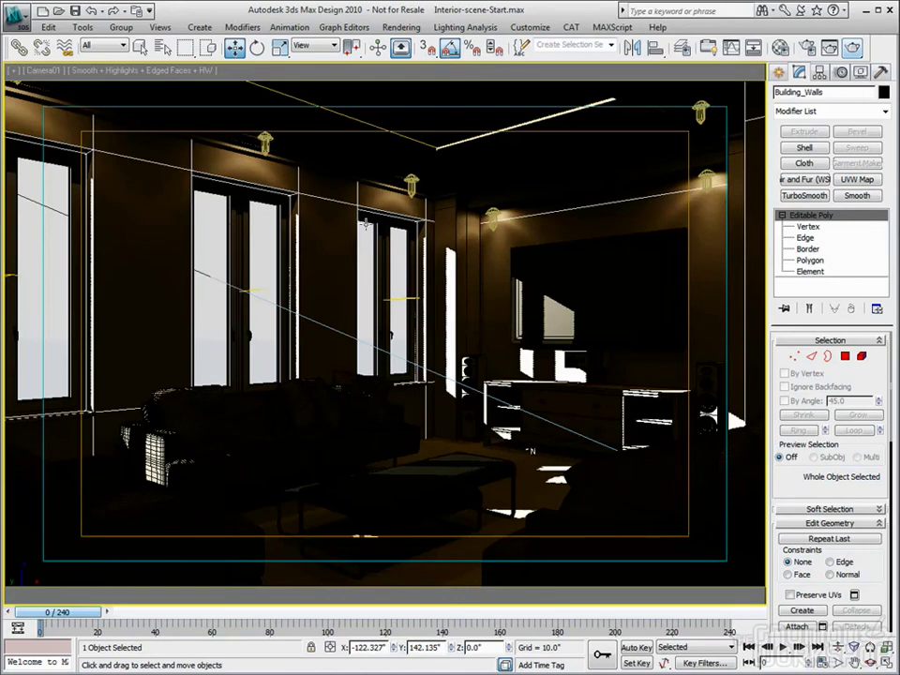
left_click(401, 27)
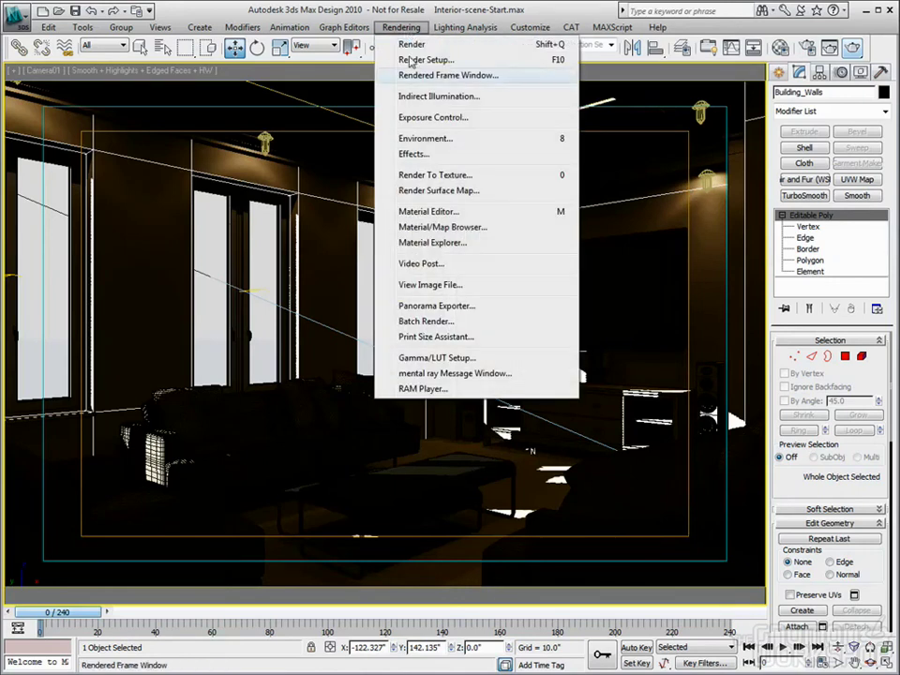
left_click(431, 373)
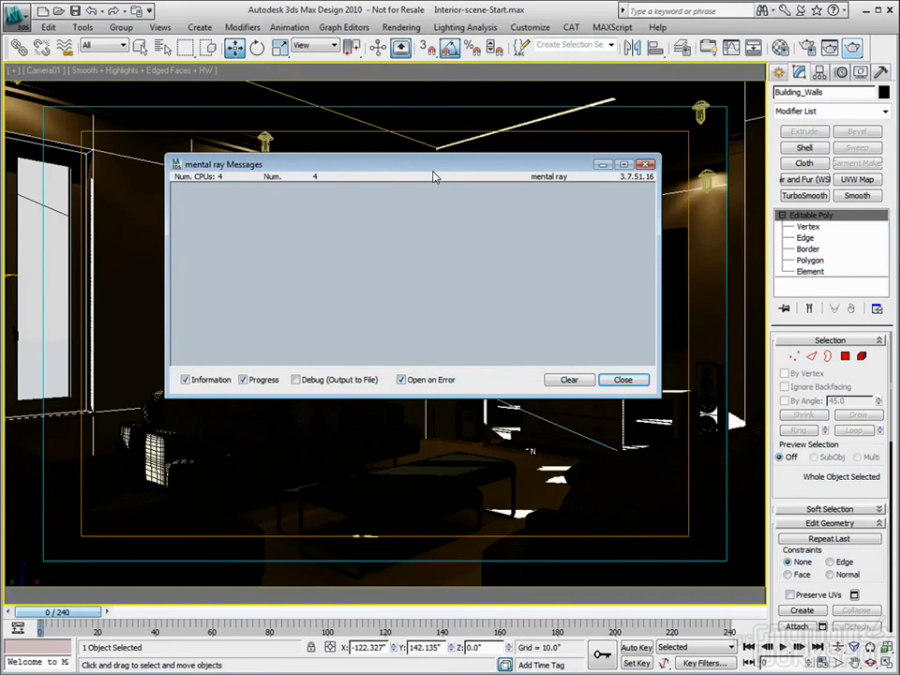
left_click_drag(434, 172, 456, 188)
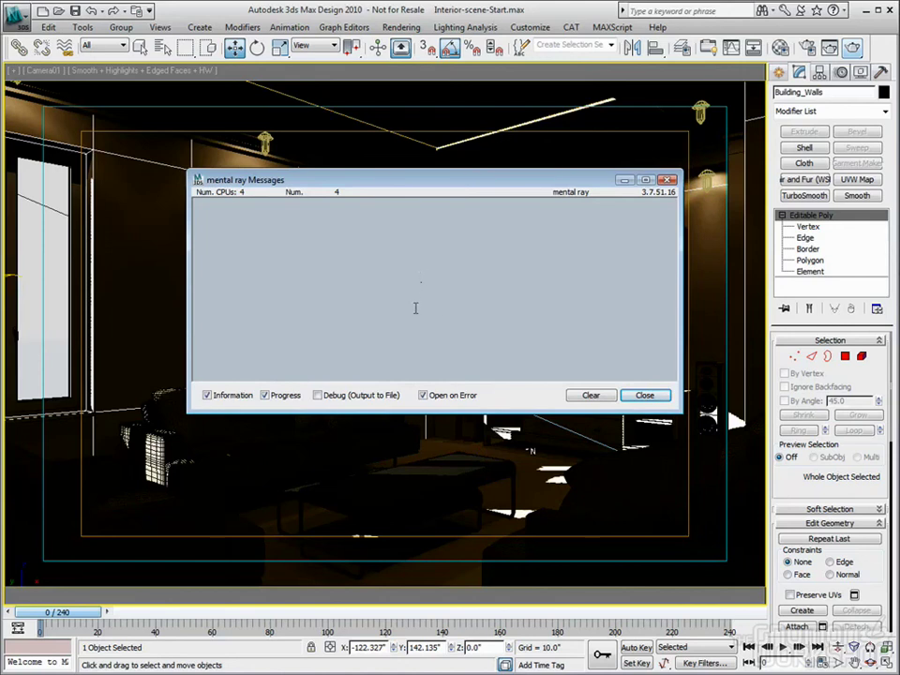
left_click_drag(442, 183, 612, 381)
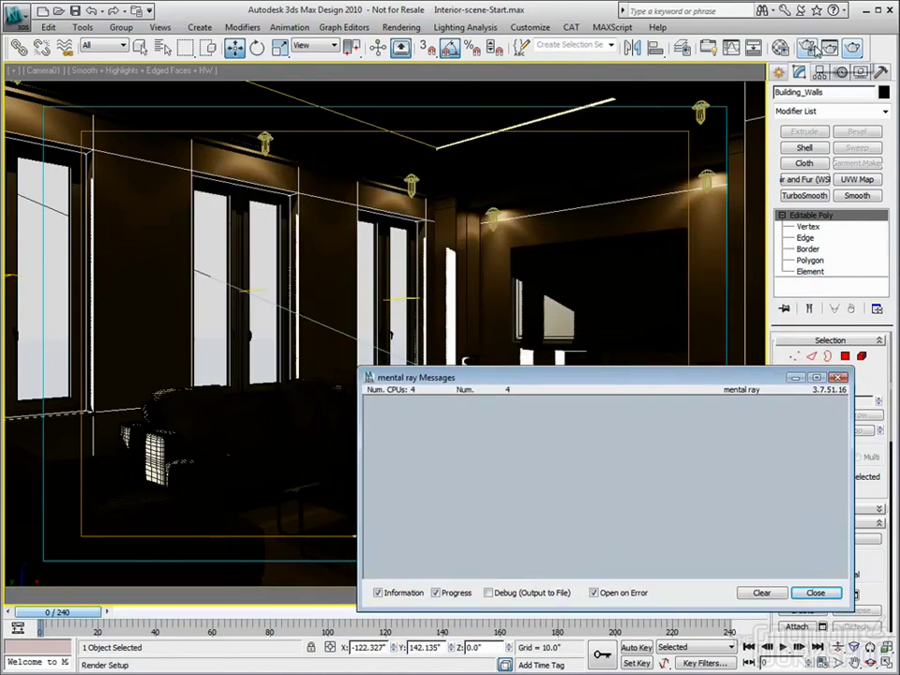
Set output to 600×400, Soft Shadows to 1X and Image Precision to Medium
key("F10")
left_click(546, 59)
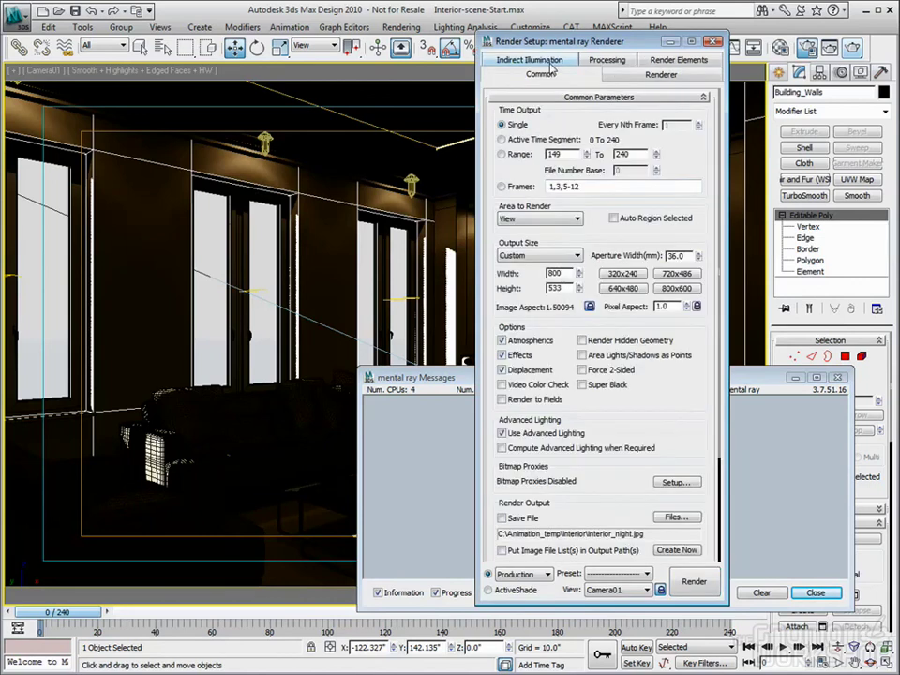
left_click_drag(561, 273, 498, 272)
type("60")
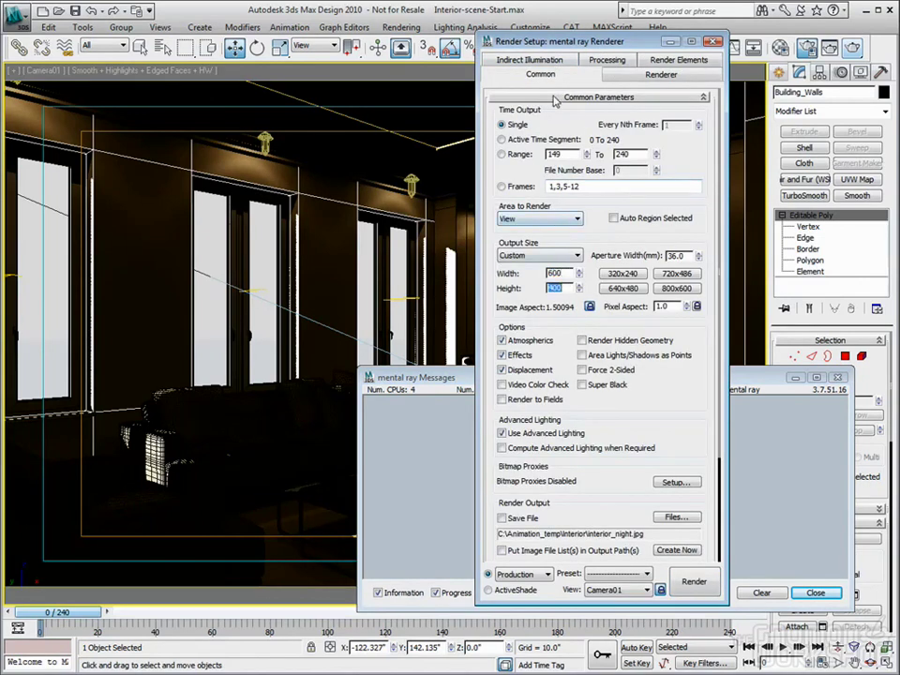
key("Return")
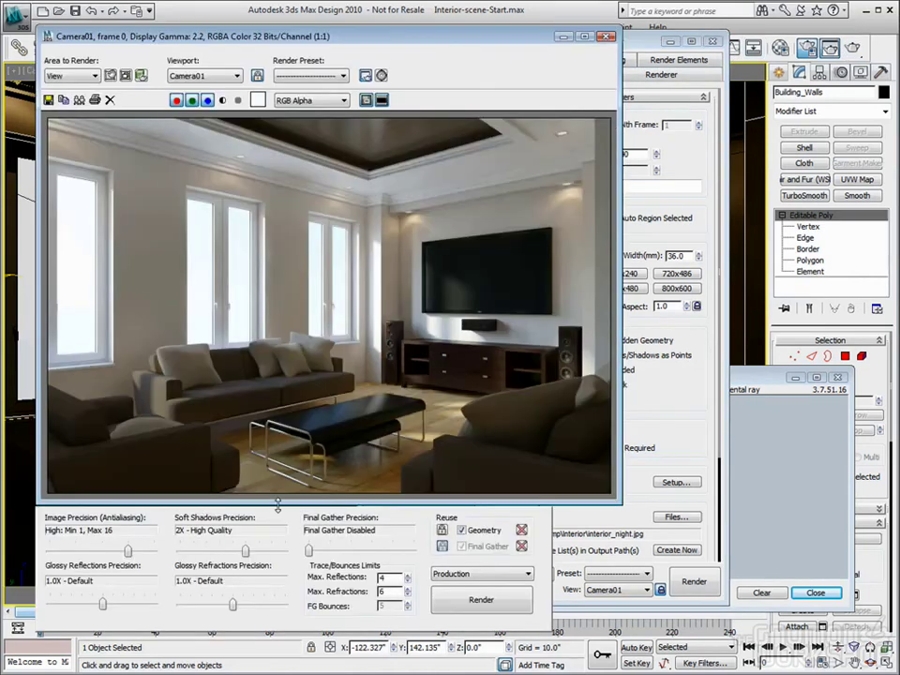
left_click_drag(240, 556, 228, 559)
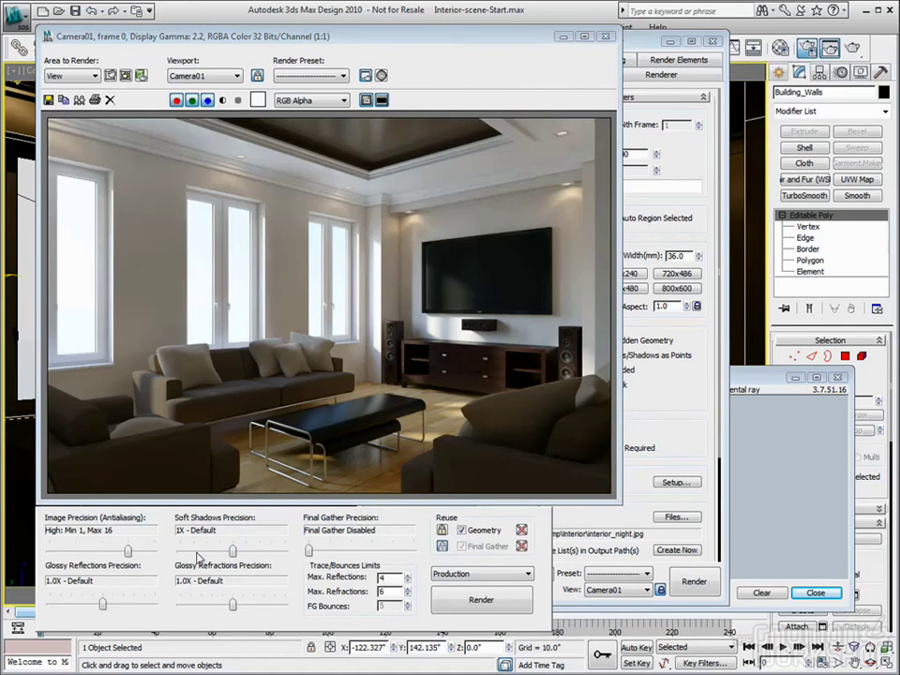
left_click_drag(121, 551, 102, 551)
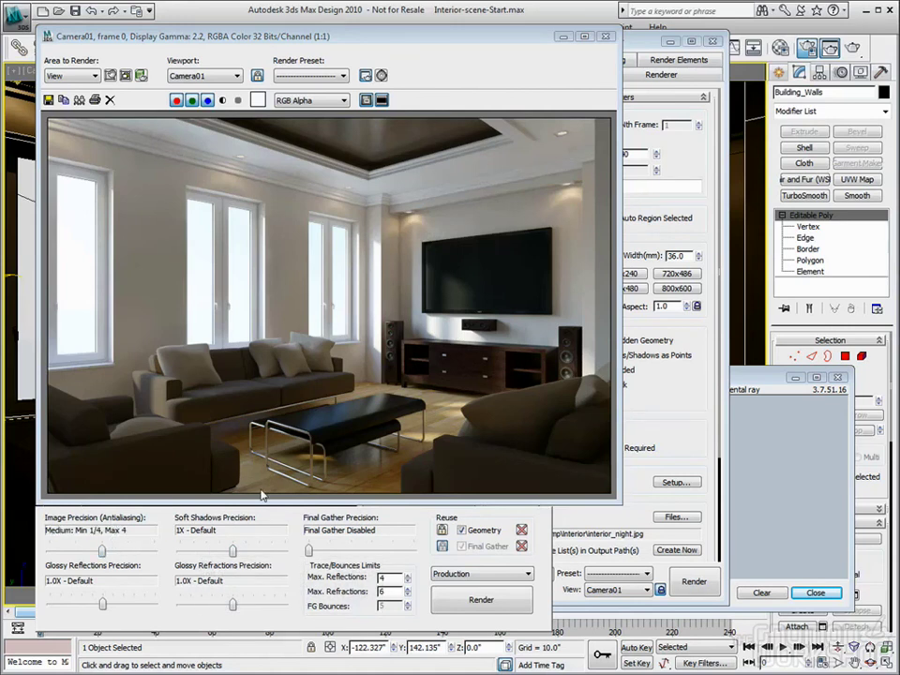
Close the frame window and Render Setup, then render the Camera01 view
left_click_drag(537, 39, 543, 19)
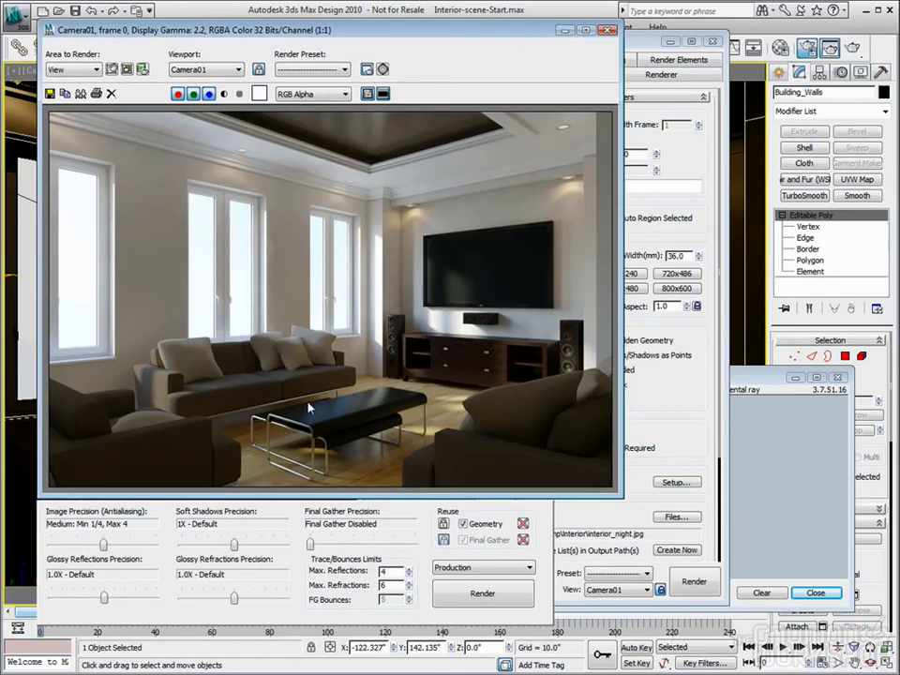
left_click(589, 47)
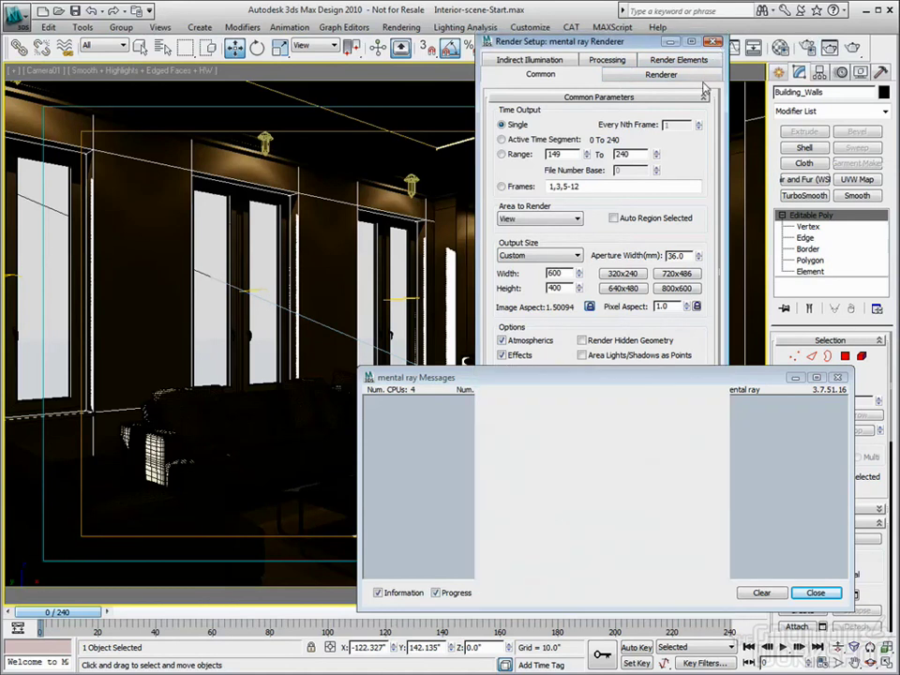
left_click(713, 41)
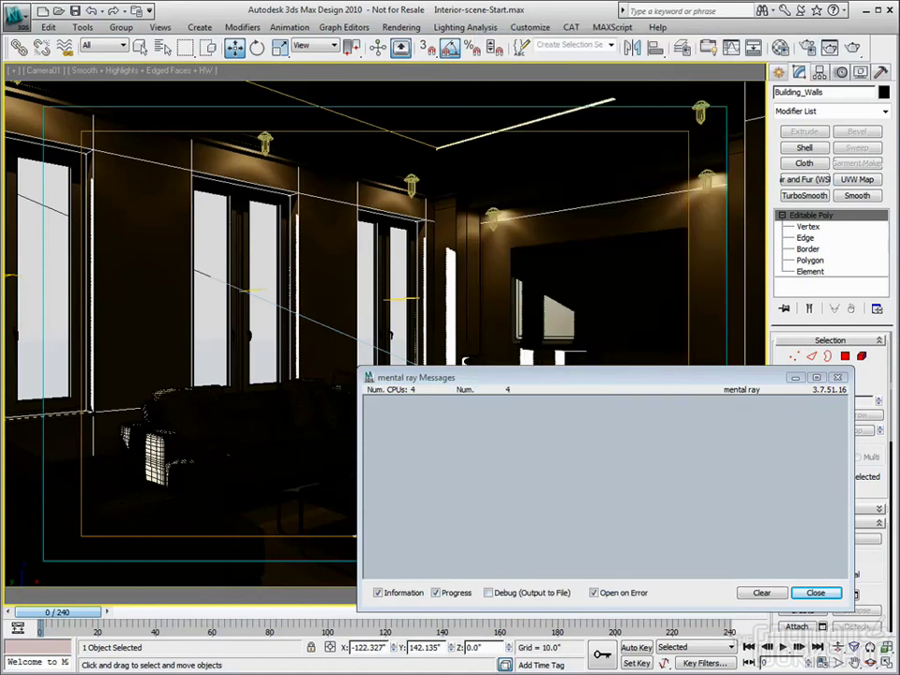
left_click(854, 54)
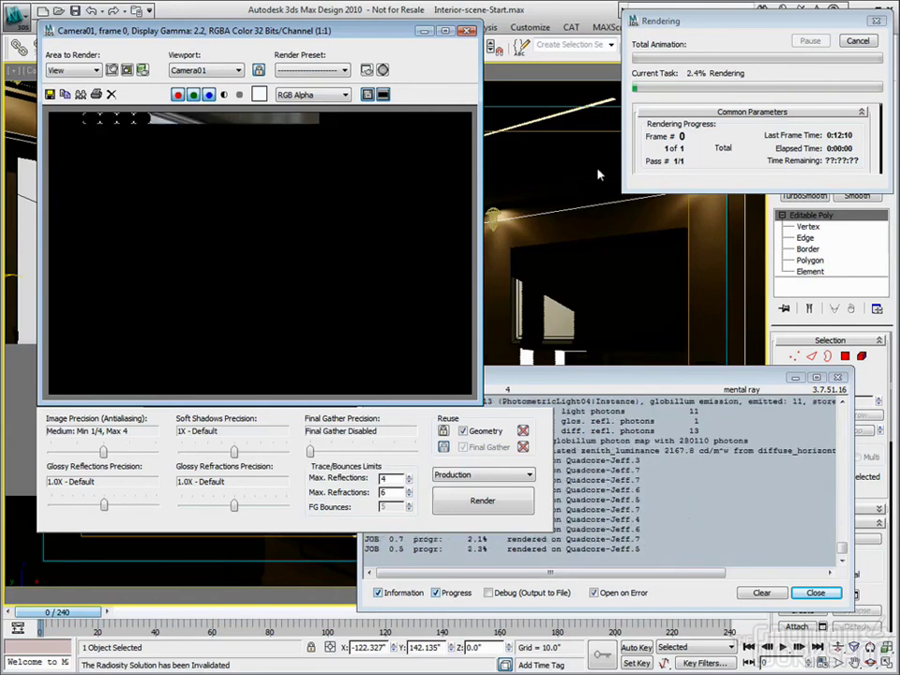
Cancel the Camera01 render, scroll the message log to the GI photon counts, and reopen Render Setup
left_click(855, 42)
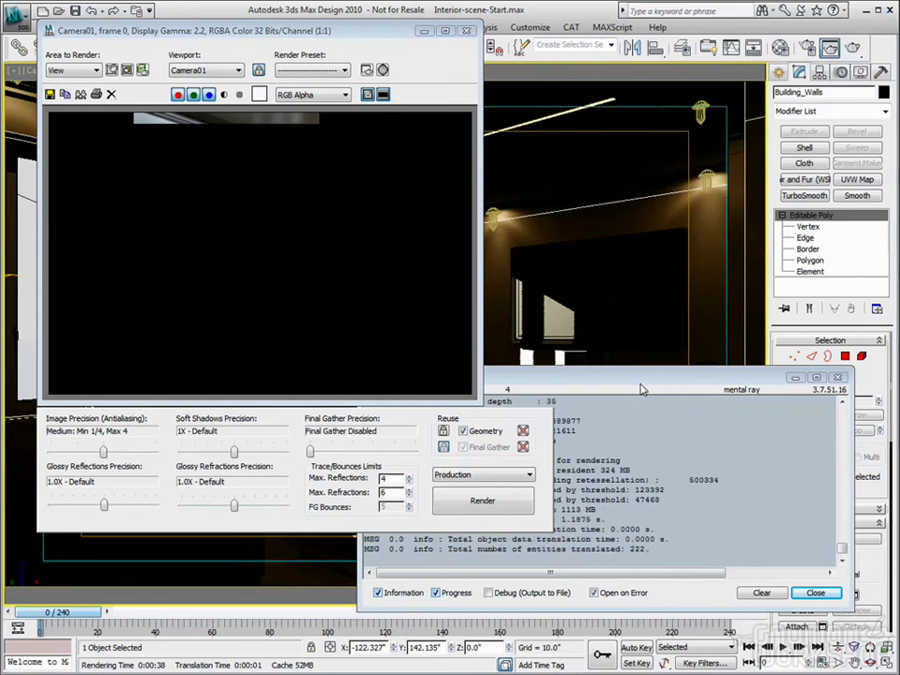
left_click(639, 383)
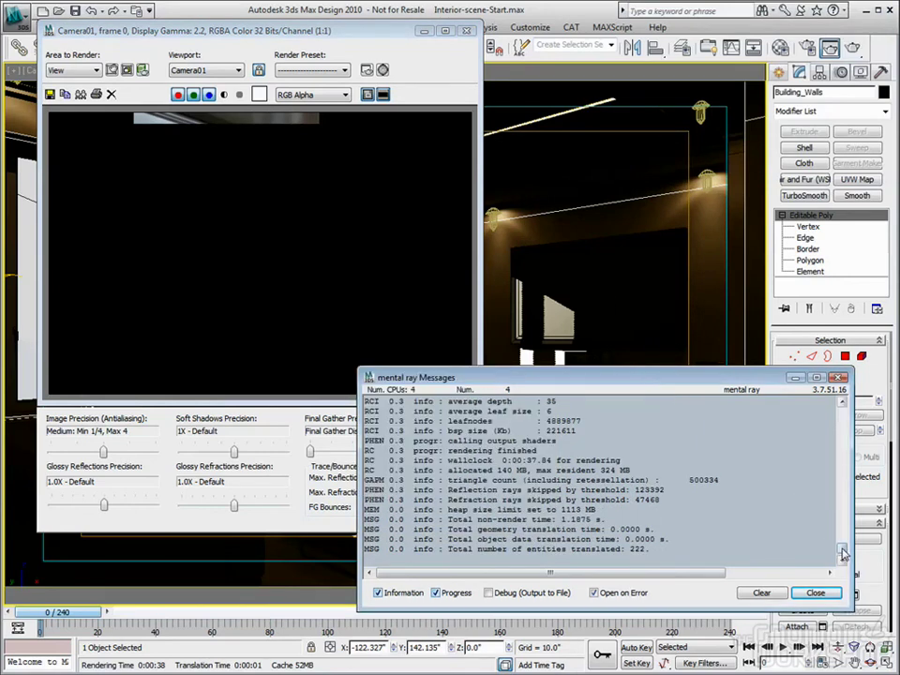
left_click_drag(843, 555, 847, 411)
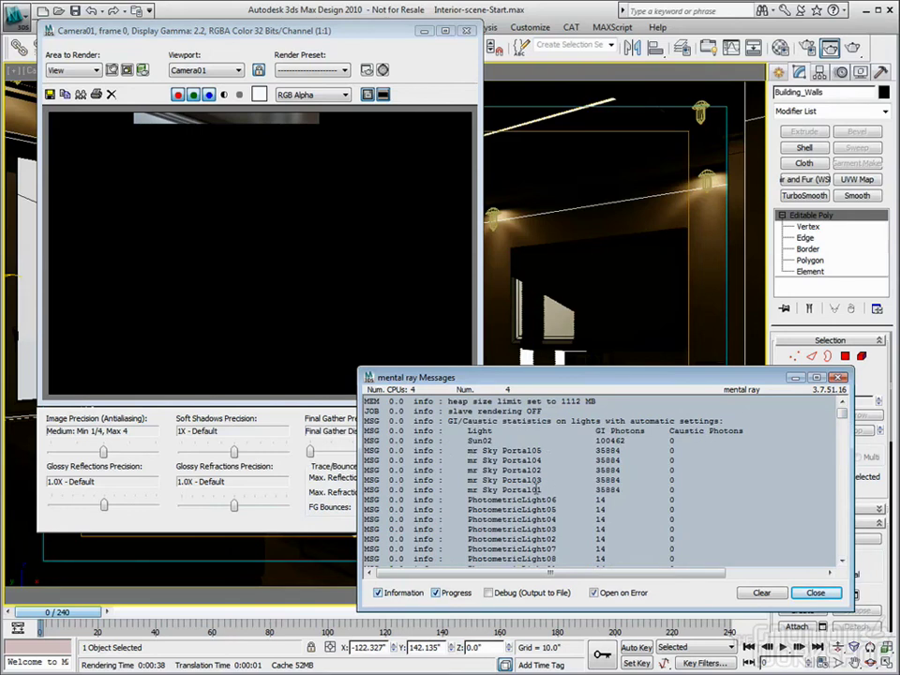
key("F10")
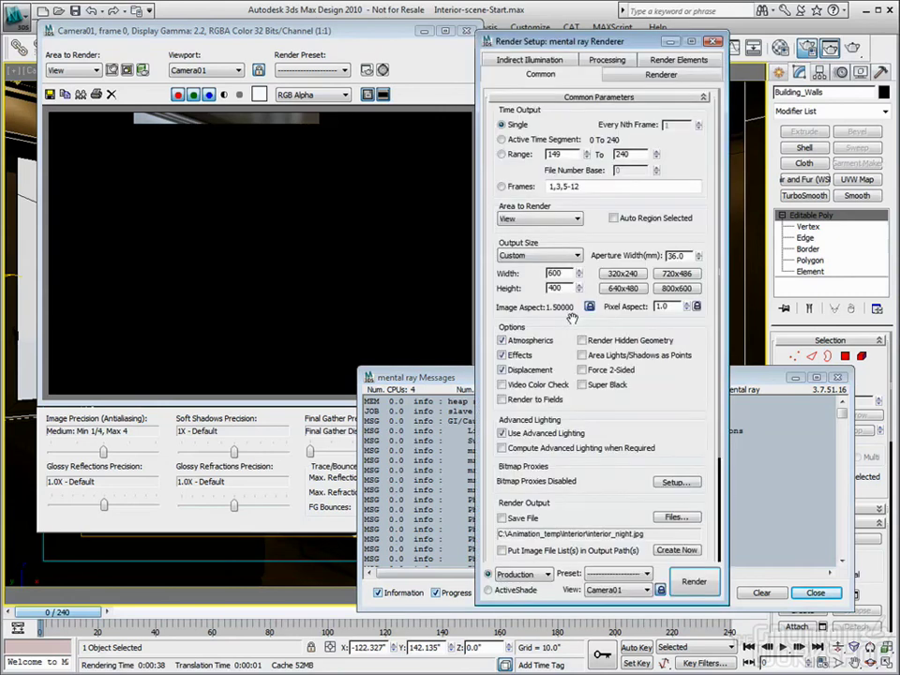
Review the Global Illumination rollout on the Indirect Illumination tab, then close Render Setup with F10
left_click(537, 60)
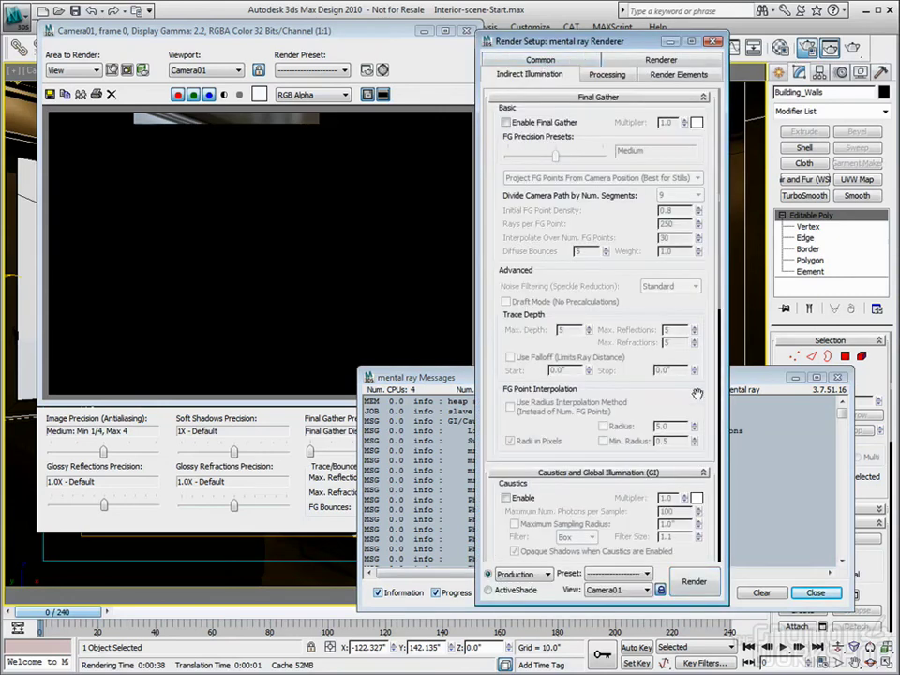
scroll(697, 394, "down", 10)
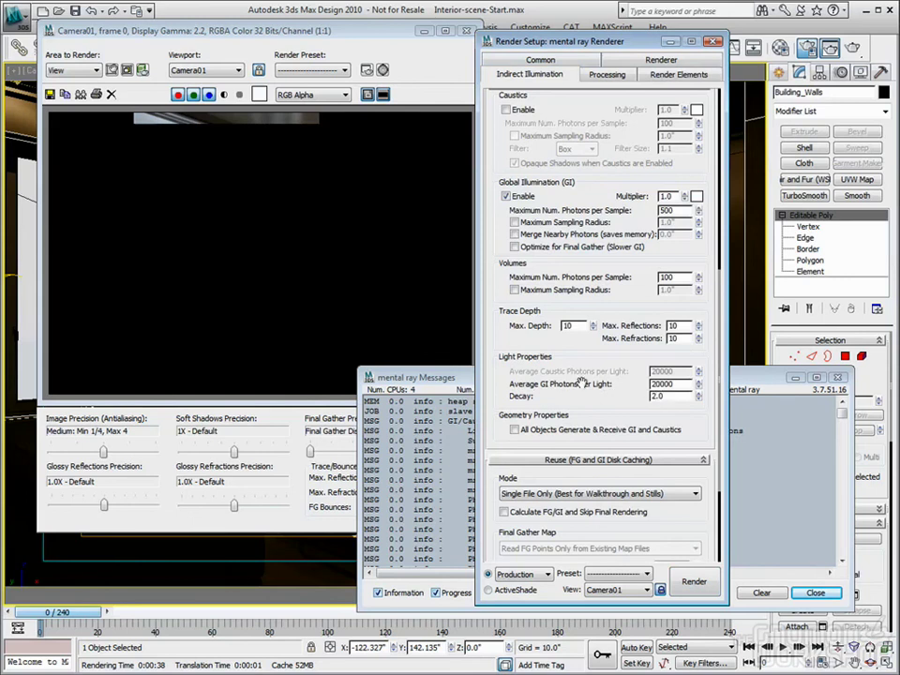
key("F10")
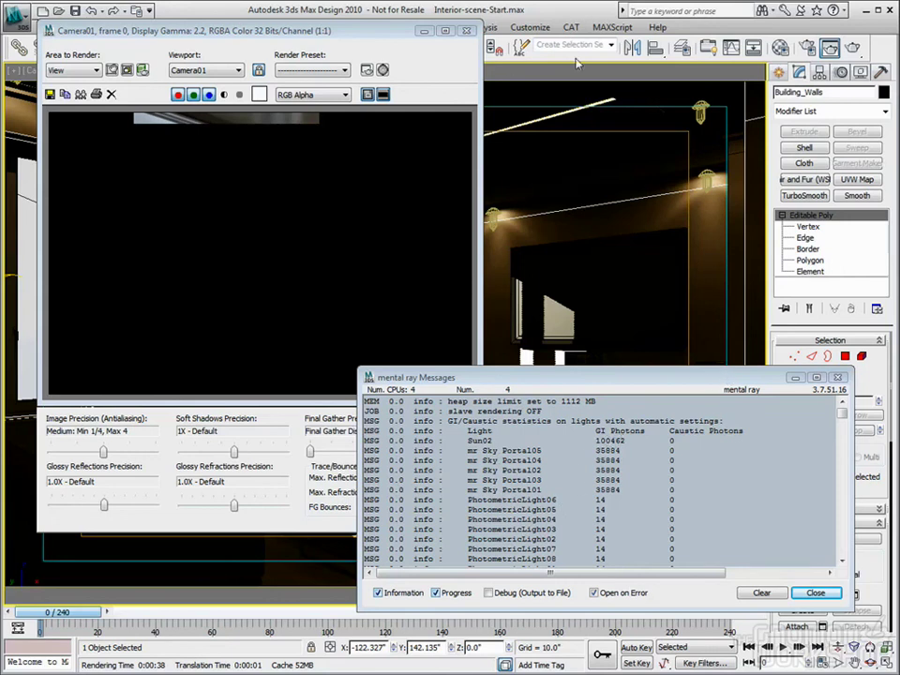
Select the ceiling lamp PhotometricLight01 and bring up its mental ray Indirect Illumination settings
left_click(469, 33)
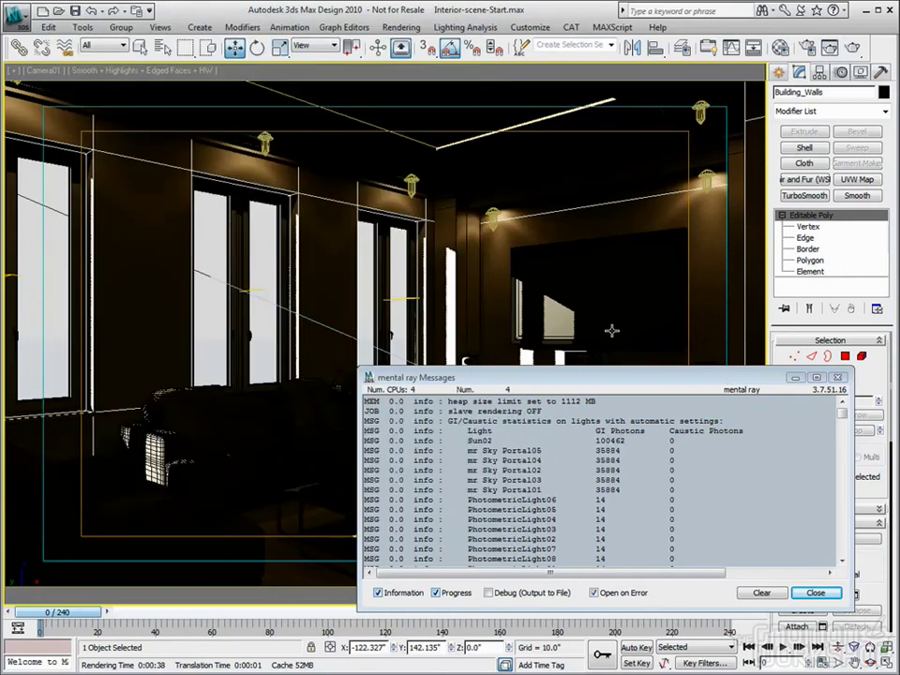
left_click(410, 184)
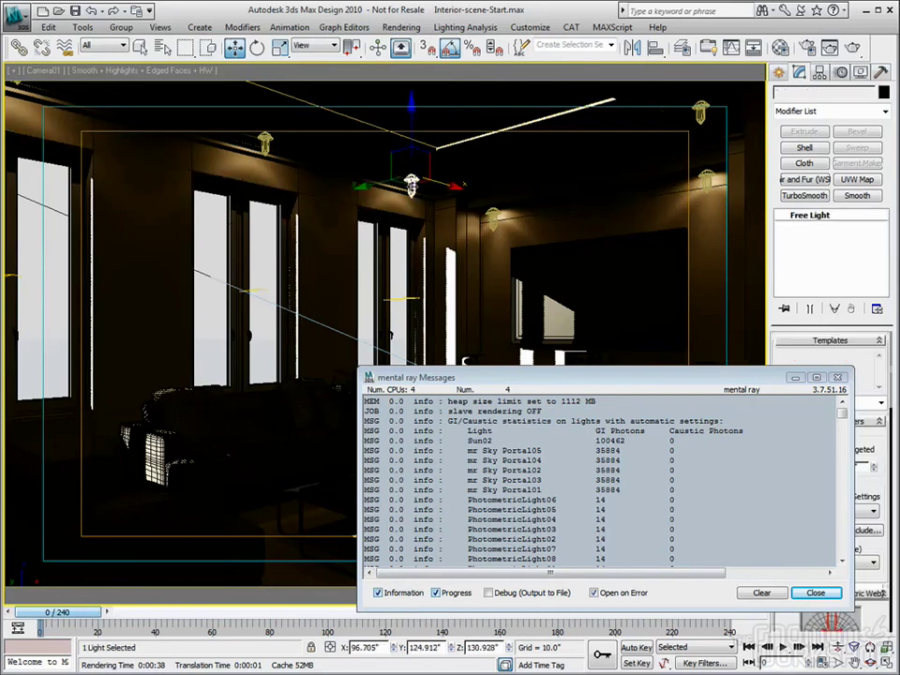
left_click_drag(723, 381, 492, 353)
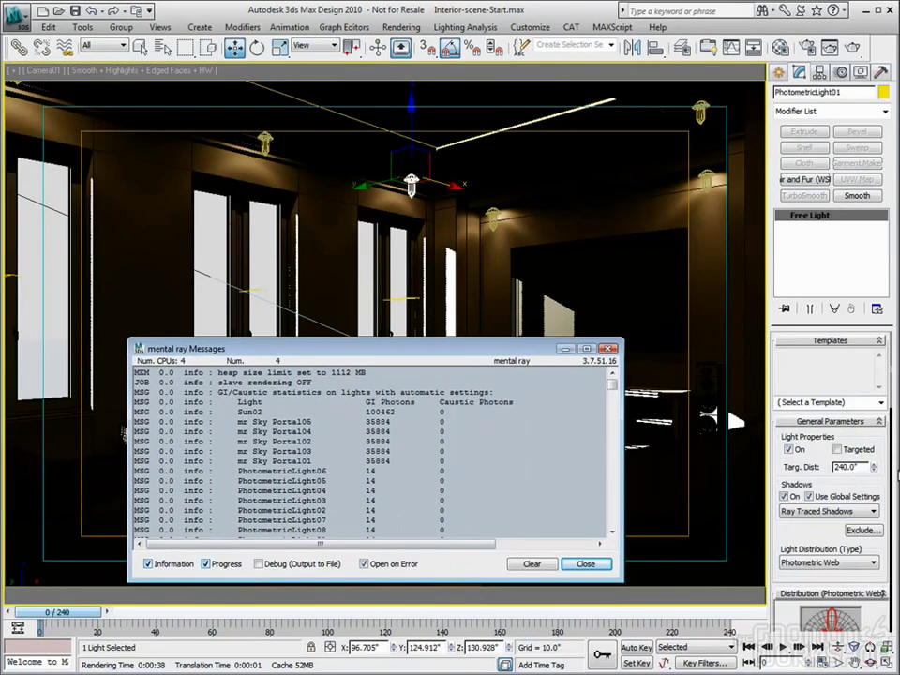
scroll(877, 423, "down", 10)
scroll(872, 373, "down", 4)
scroll(832, 459, "up", 2)
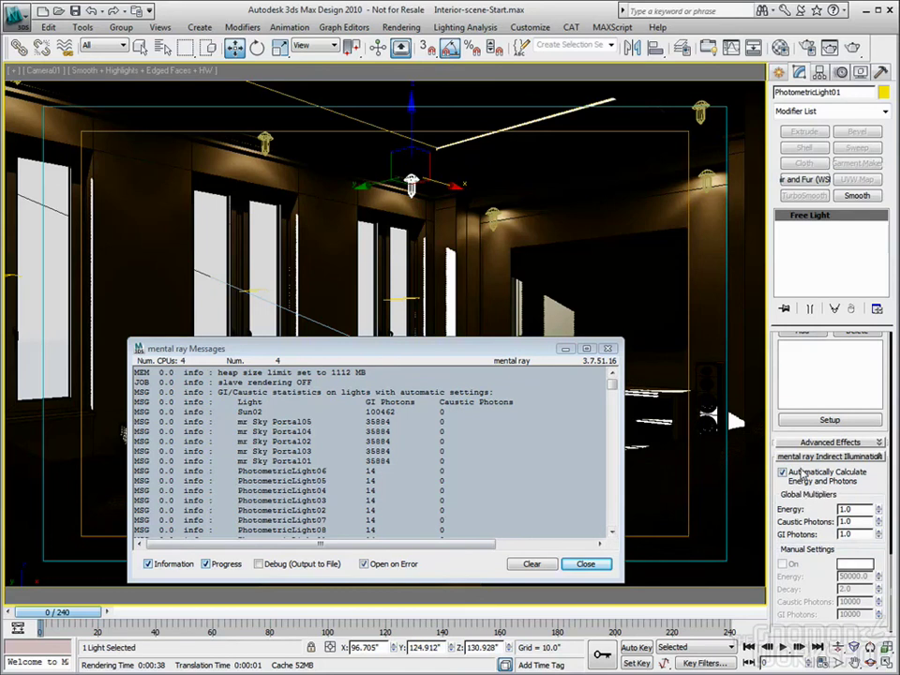
Set the lamp's GI Photons multiplier to 250 and show Render Setup's 20000 average GI photons
double_click(858, 535)
type("1.2")
key("Return")
type("250")
key("Return")
left_click(806, 49)
scroll(717, 395, "down", 10)
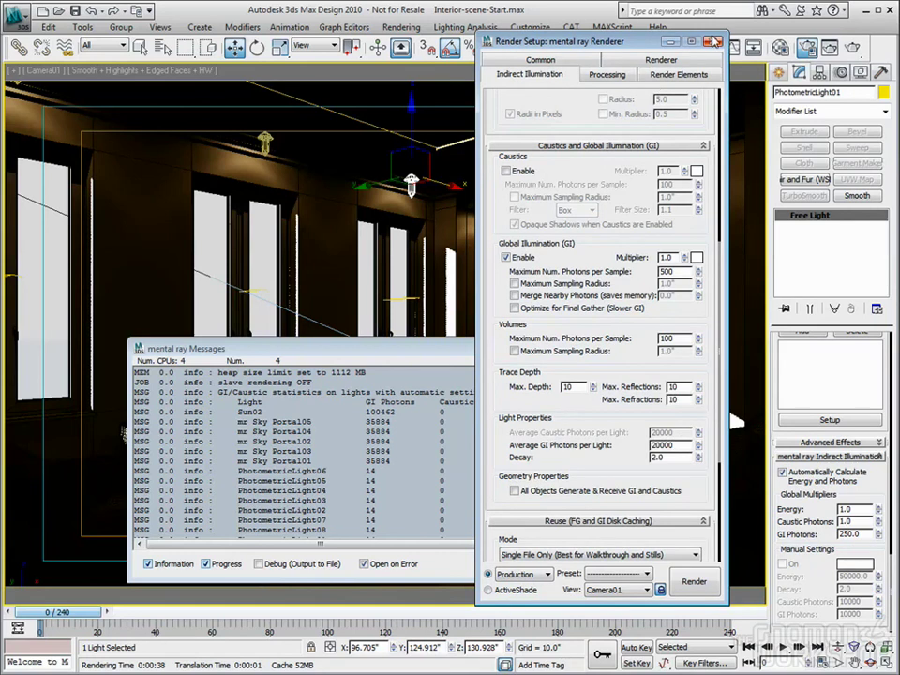
Clear the mental ray message log and render the Camera01 view
left_click(282, 350)
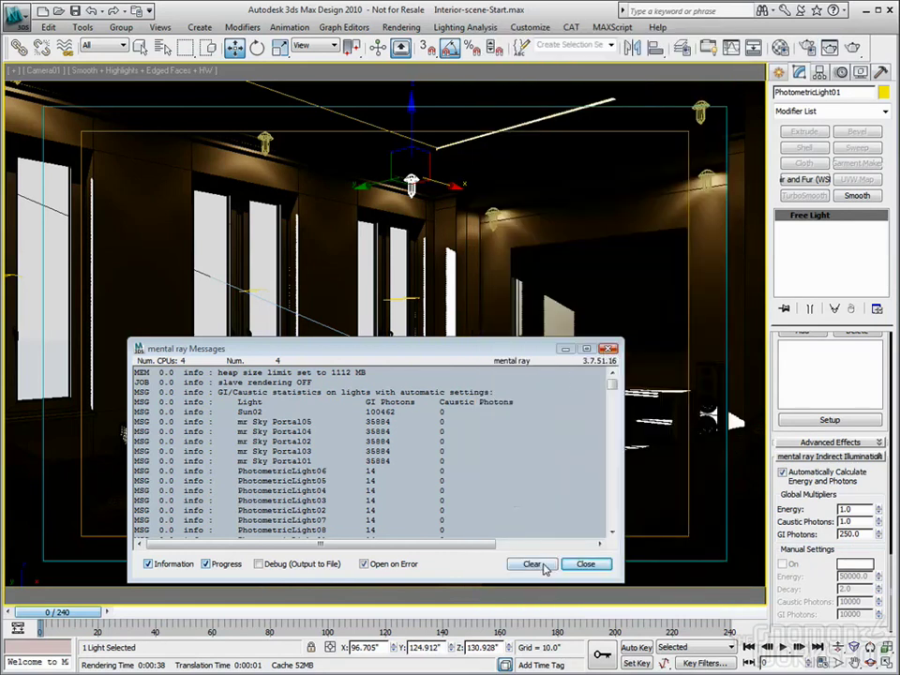
left_click(536, 566)
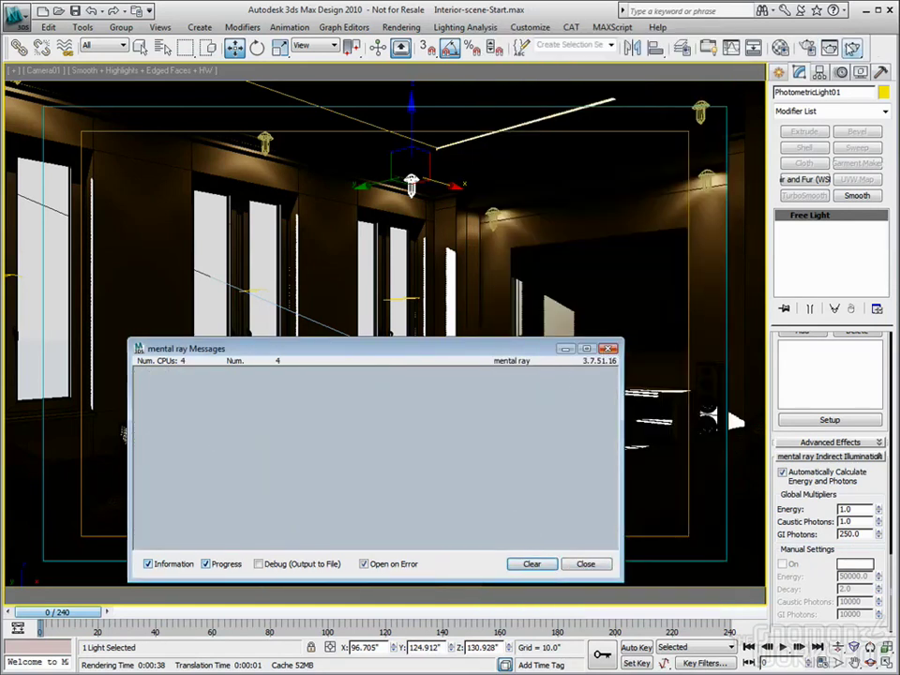
left_click(850, 48)
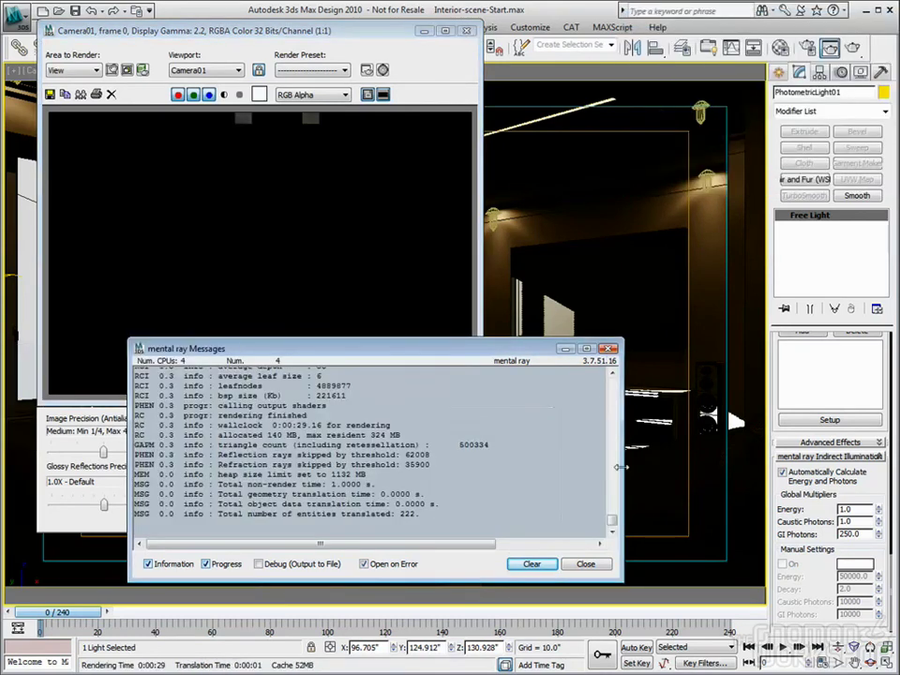
left_click_drag(612, 511, 616, 393)
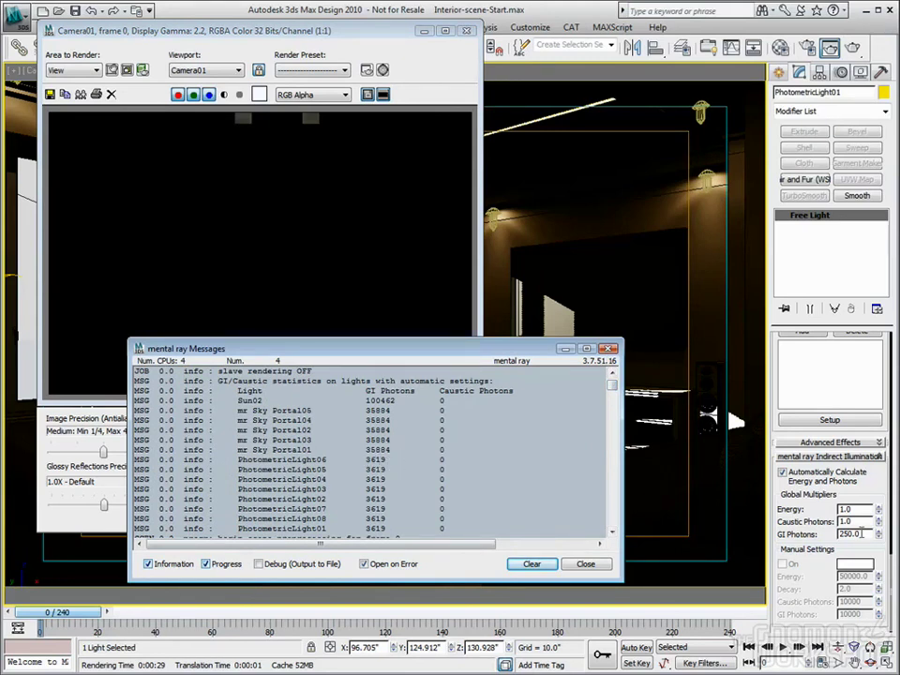
Raise the lamp's GI Photons multiplier to 500 and clear the log again
double_click(845, 534)
type("5")
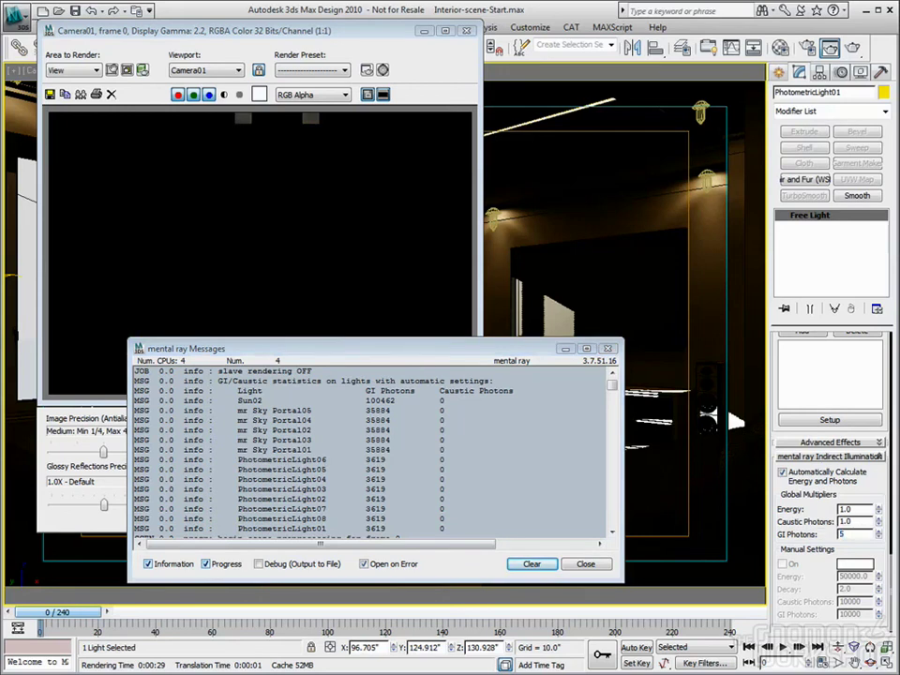
key("Return")
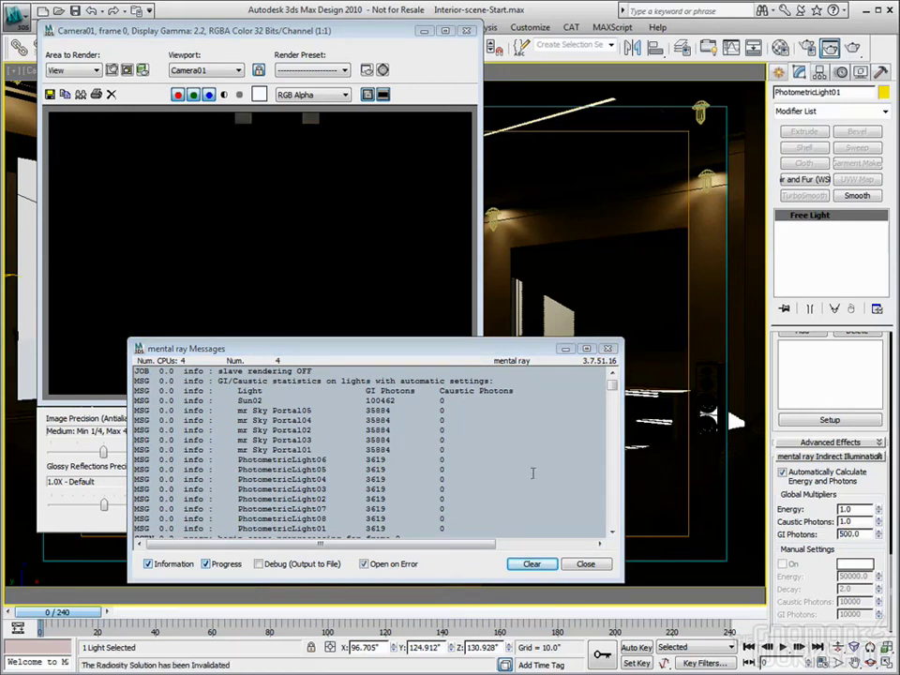
left_click(532, 564)
left_click_drag(281, 30, 307, 68)
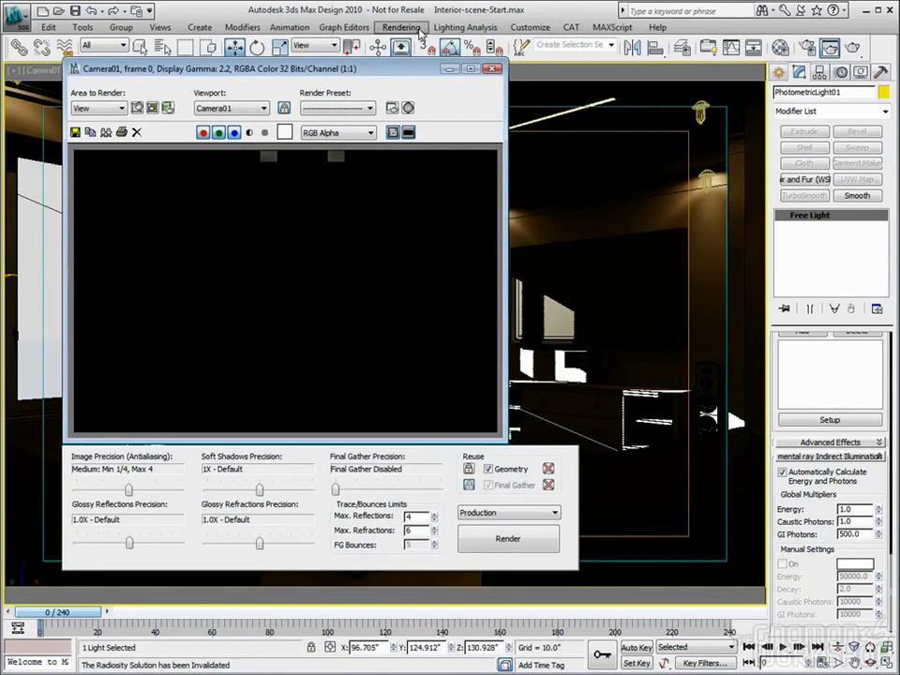
Enable Material Override on the Processing tab of Render Setup and close the dialog
left_click(806, 49)
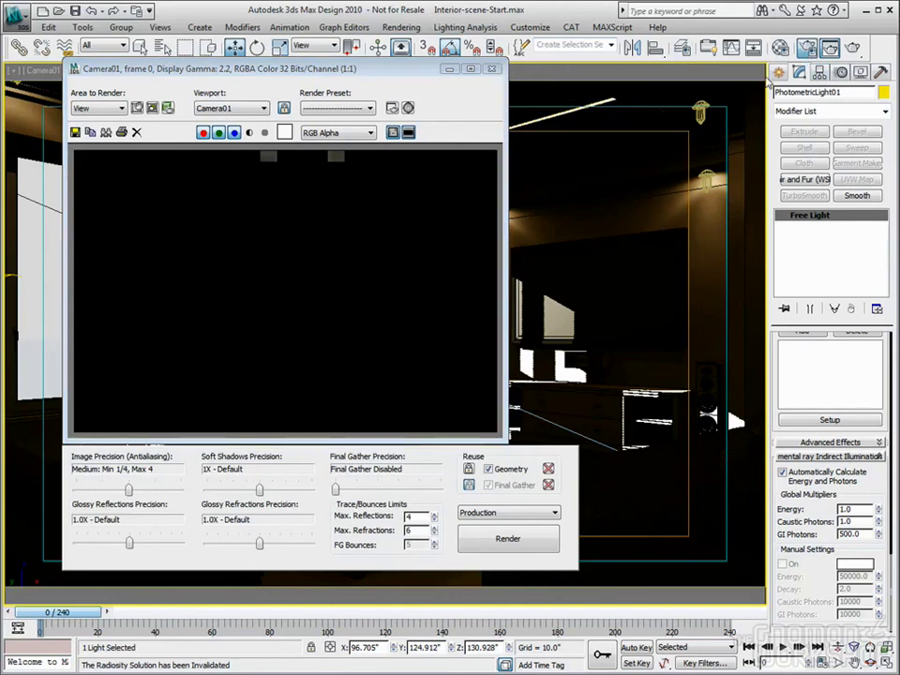
left_click(618, 75)
left_click(506, 198)
left_click(714, 43)
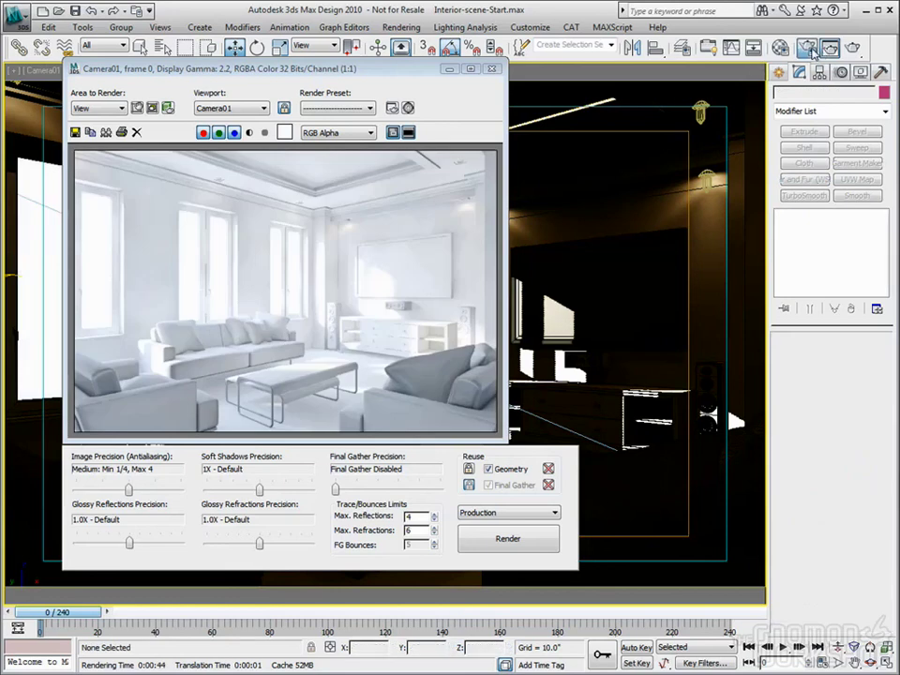
Turn on Optimize for Final Gather (Slower GI) and re-enable Final Gather at Medium precision
key("F10")
left_click(531, 74)
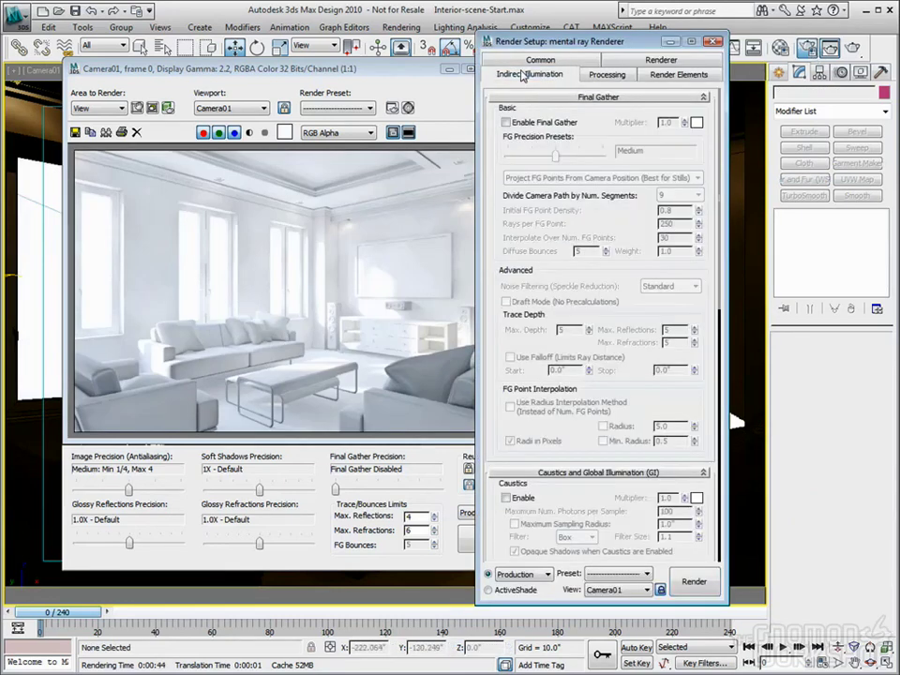
scroll(657, 319, "down", 8)
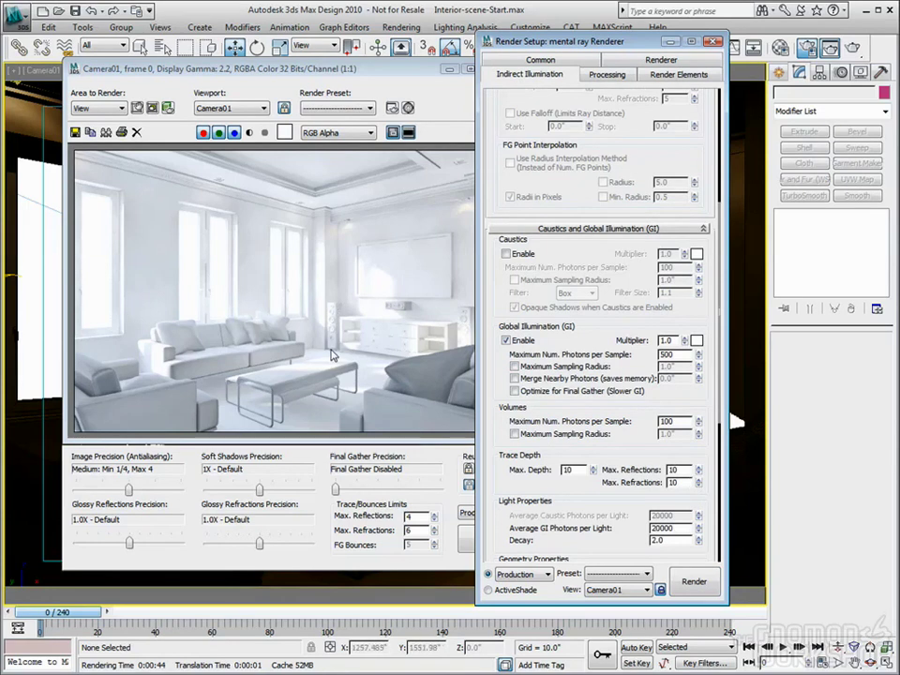
left_click(511, 392)
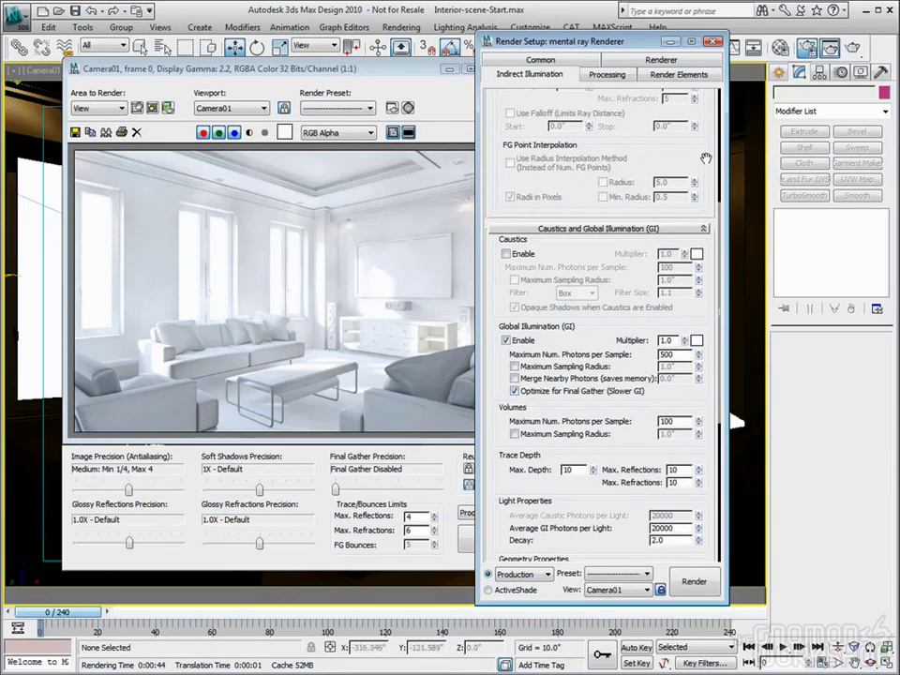
left_click_drag(706, 159, 702, 403)
left_click(506, 122)
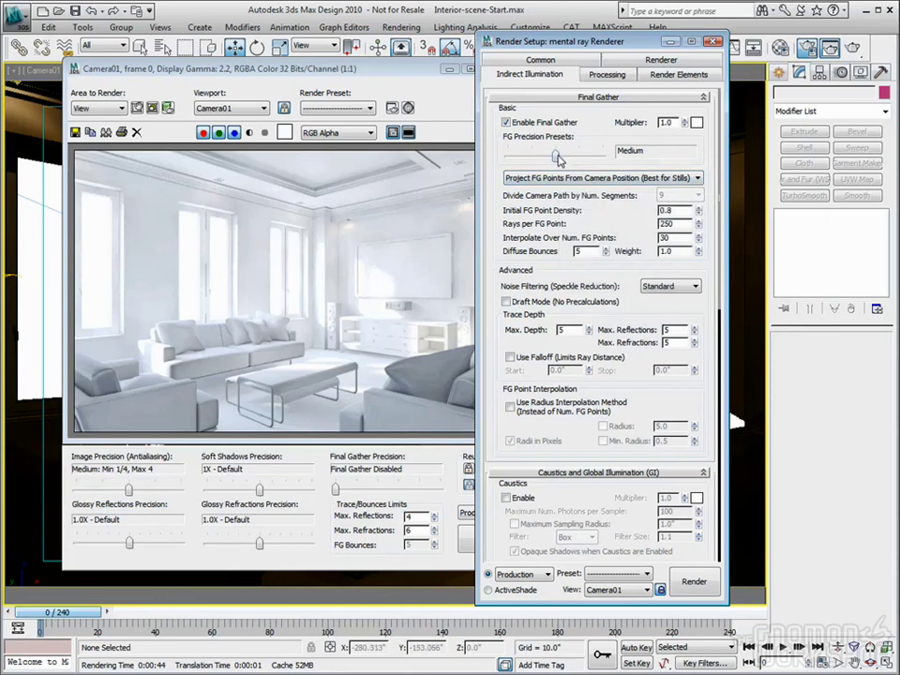
Set Final Gather precision to Low and the Final Gather map to Do not Cache Map to Disk
left_click_drag(557, 157, 528, 164)
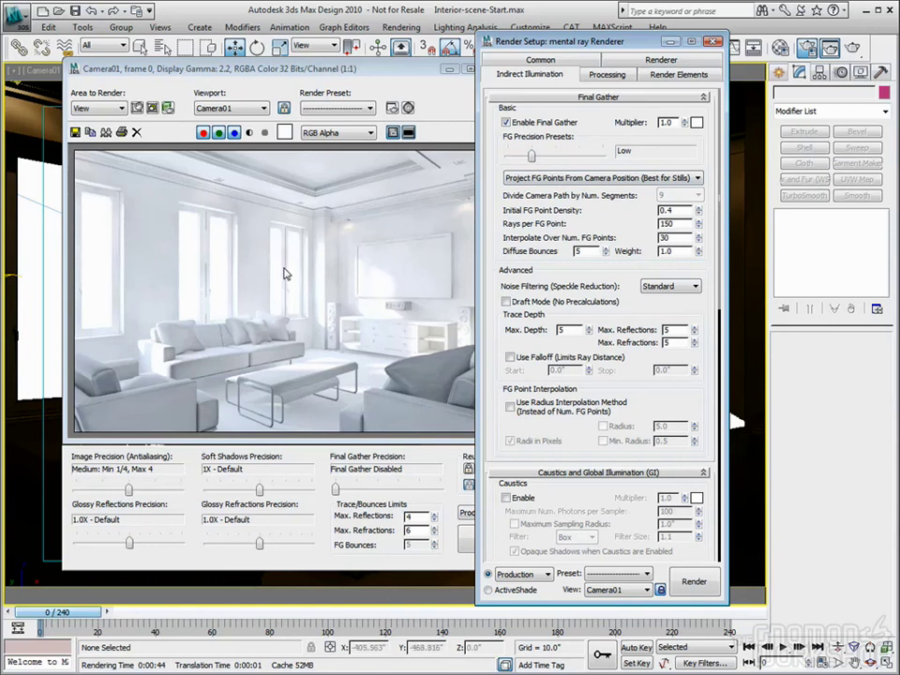
scroll(693, 380, "down", 10)
scroll(685, 316, "down", 3)
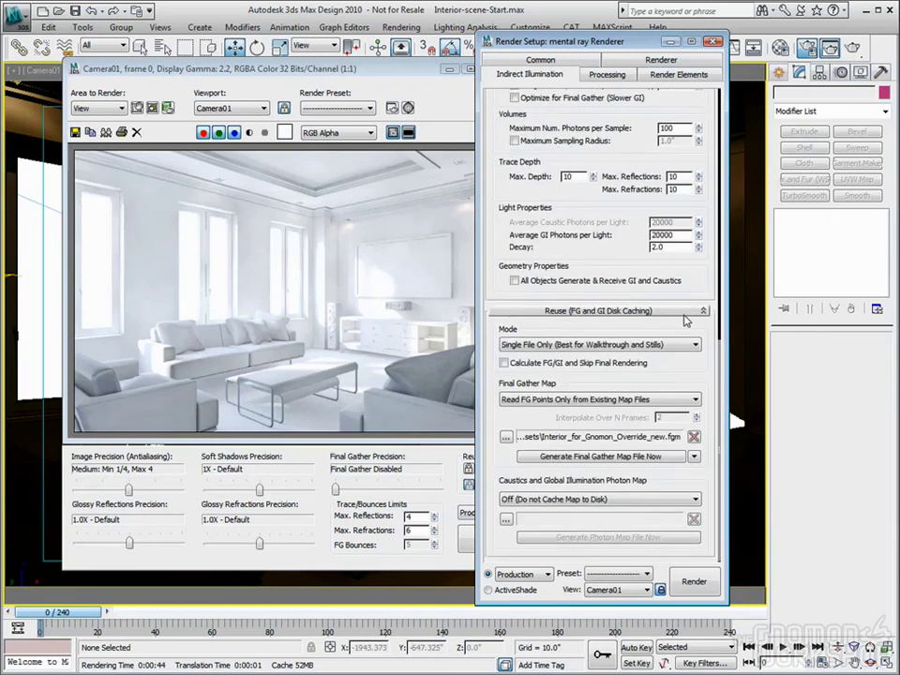
left_click(562, 400)
left_click(552, 413)
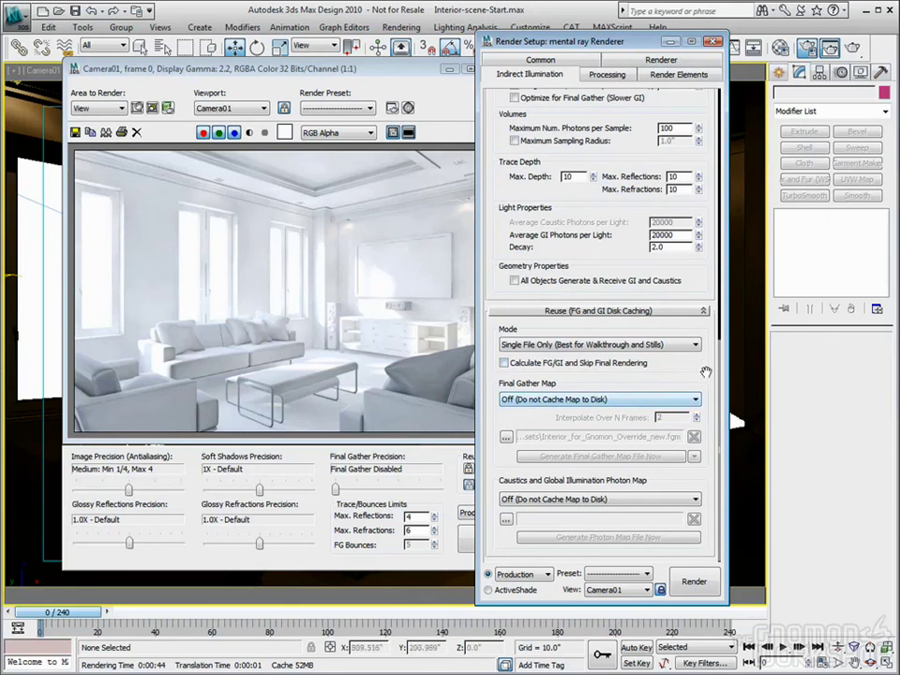
Render the Camera01 view with Final Gather plus photon GI
scroll(702, 459, "up", 10)
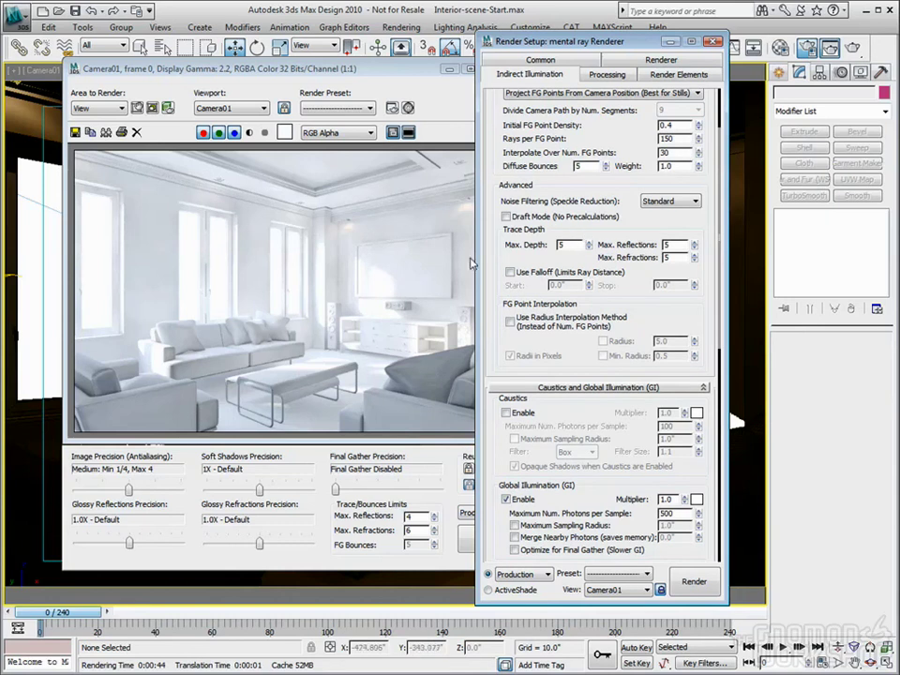
left_click_drag(335, 490, 377, 490)
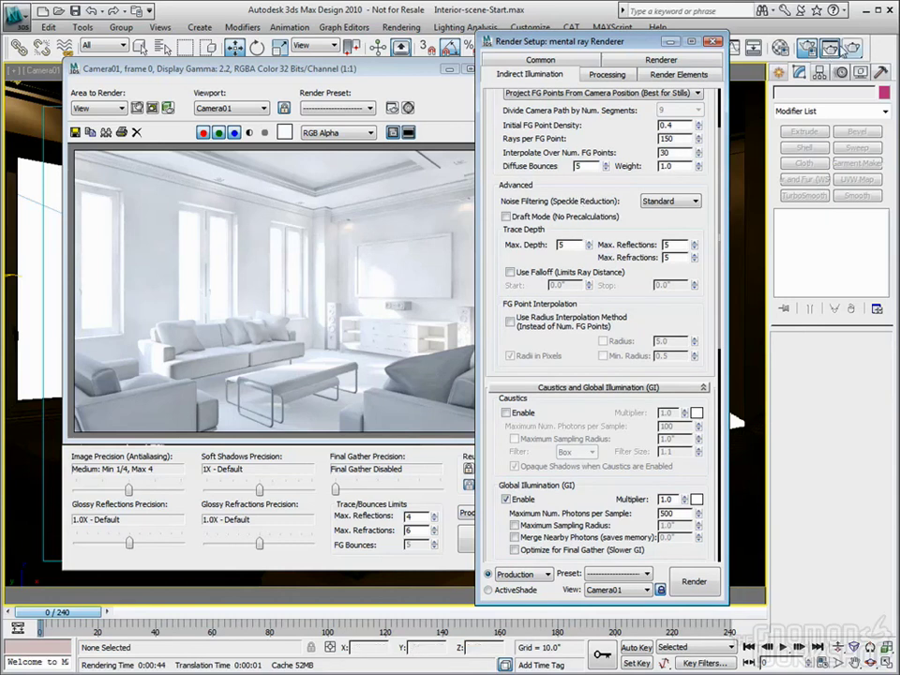
left_click(851, 49)
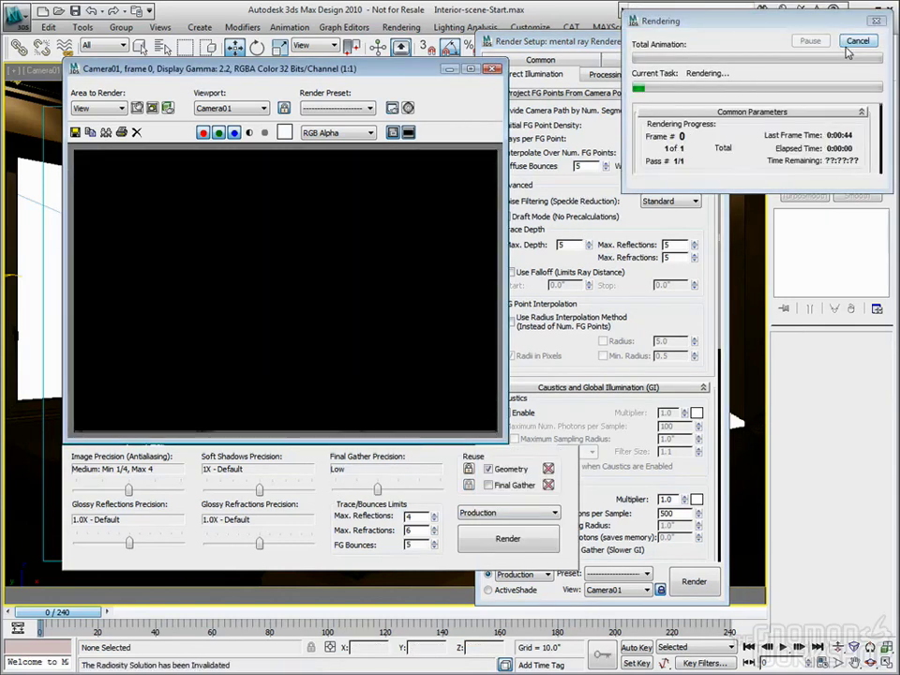